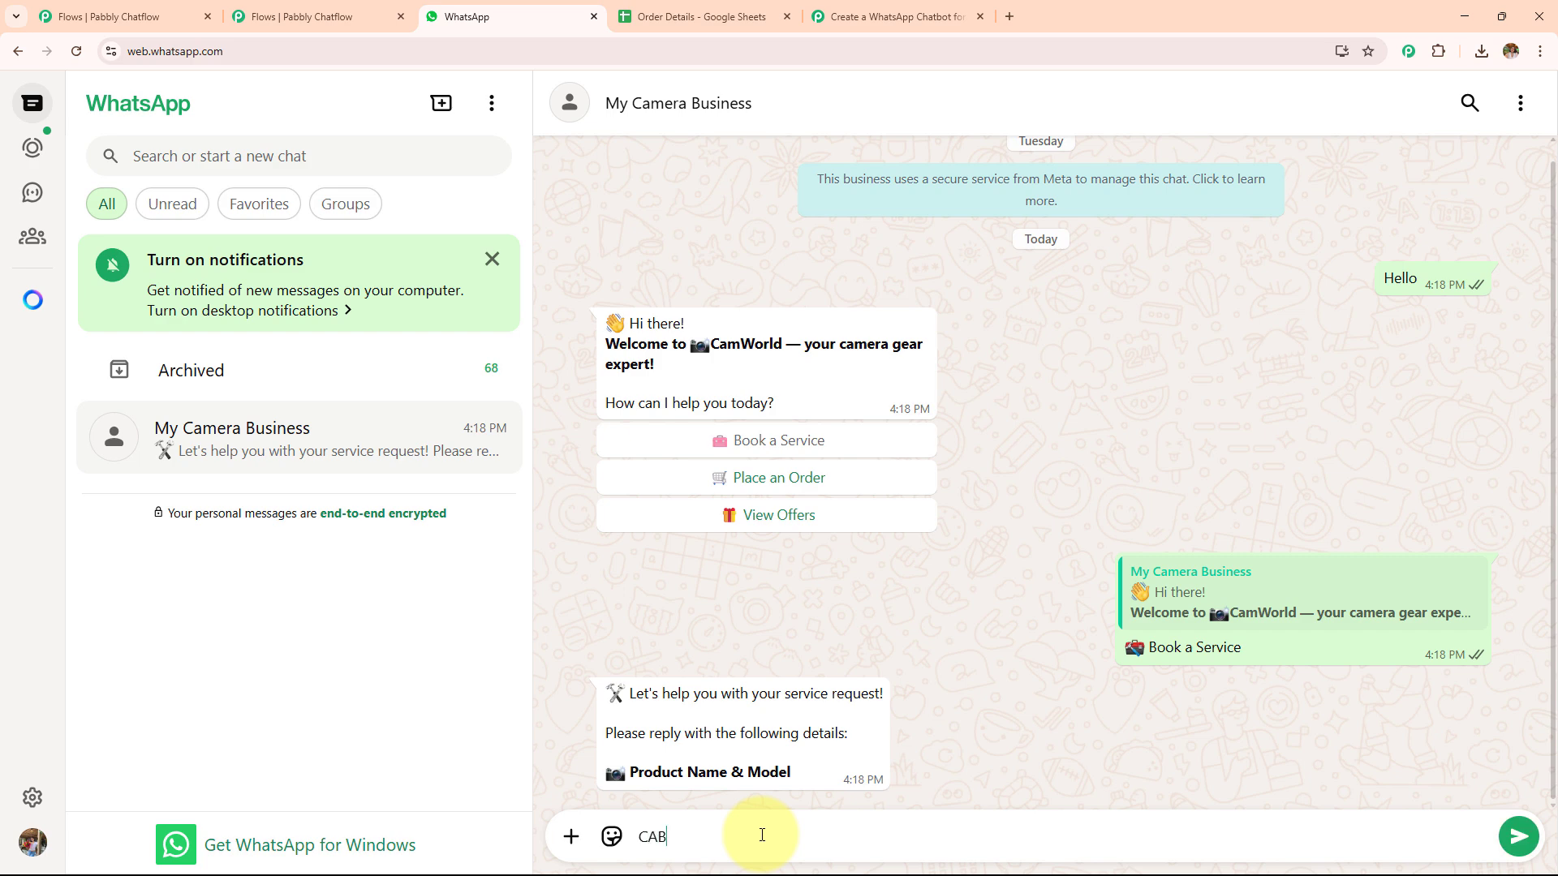
Answer the service request questions with CAB as the product name and model and Bhopal as the city.
key("Return")
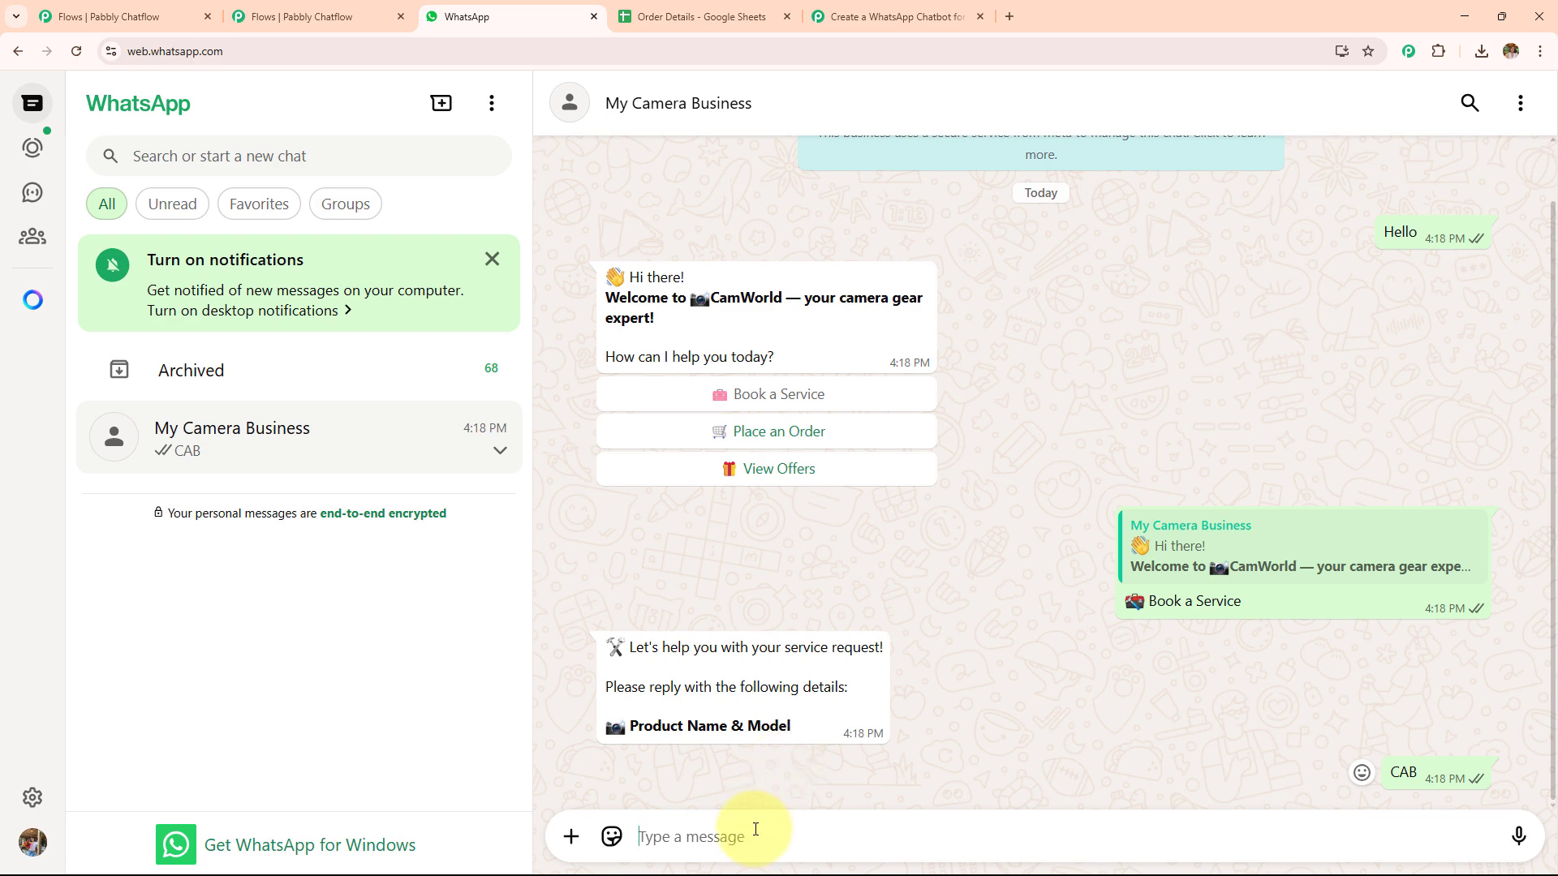
type("hB")
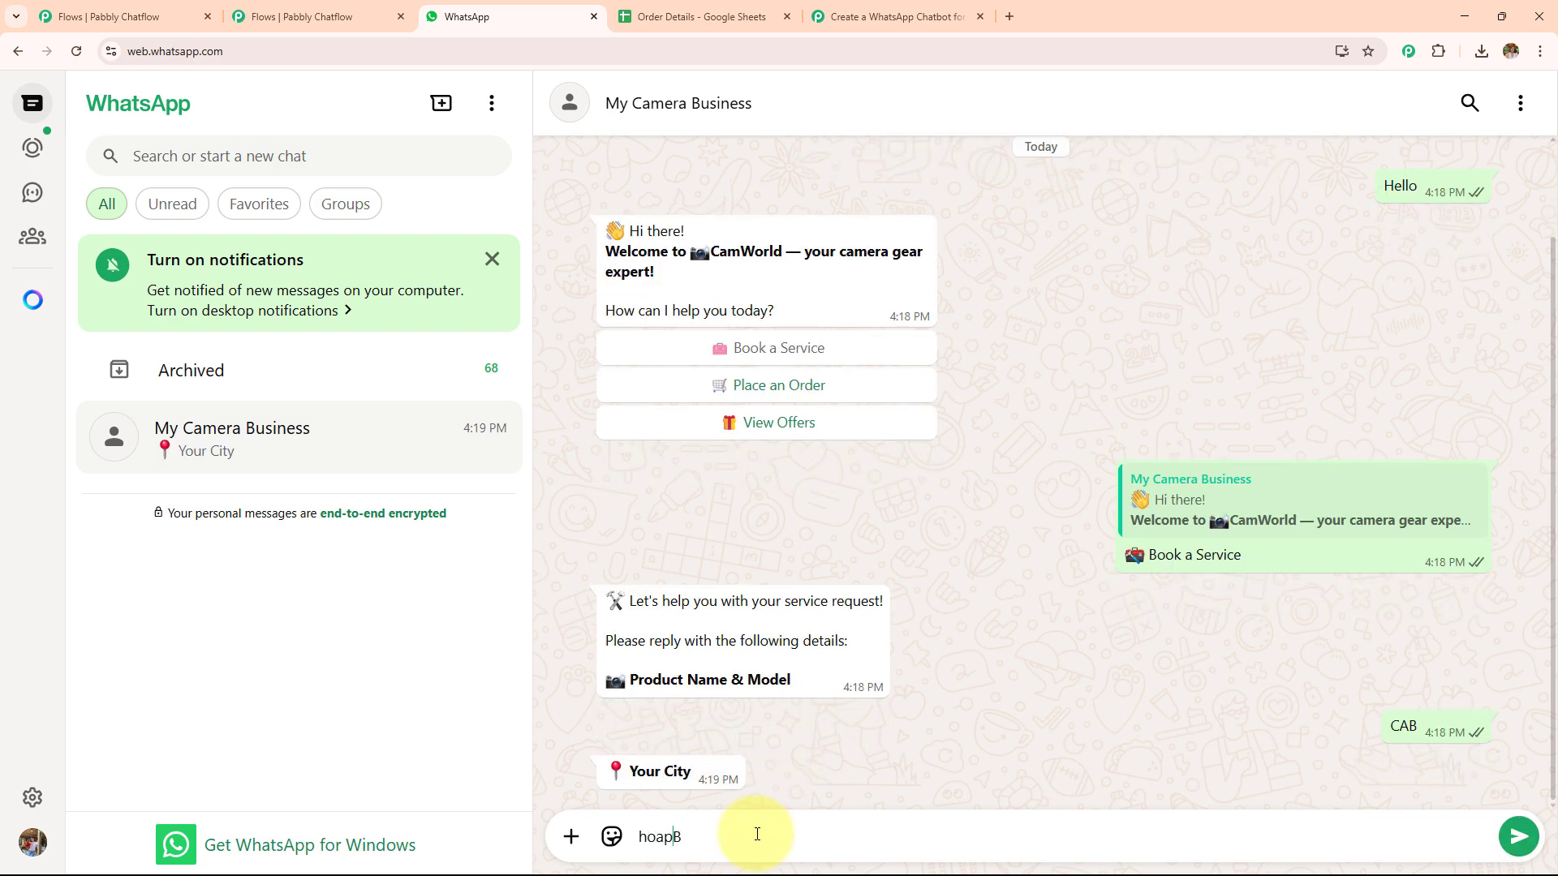
double_click(661, 837)
type("Bhopal")
key("Return")
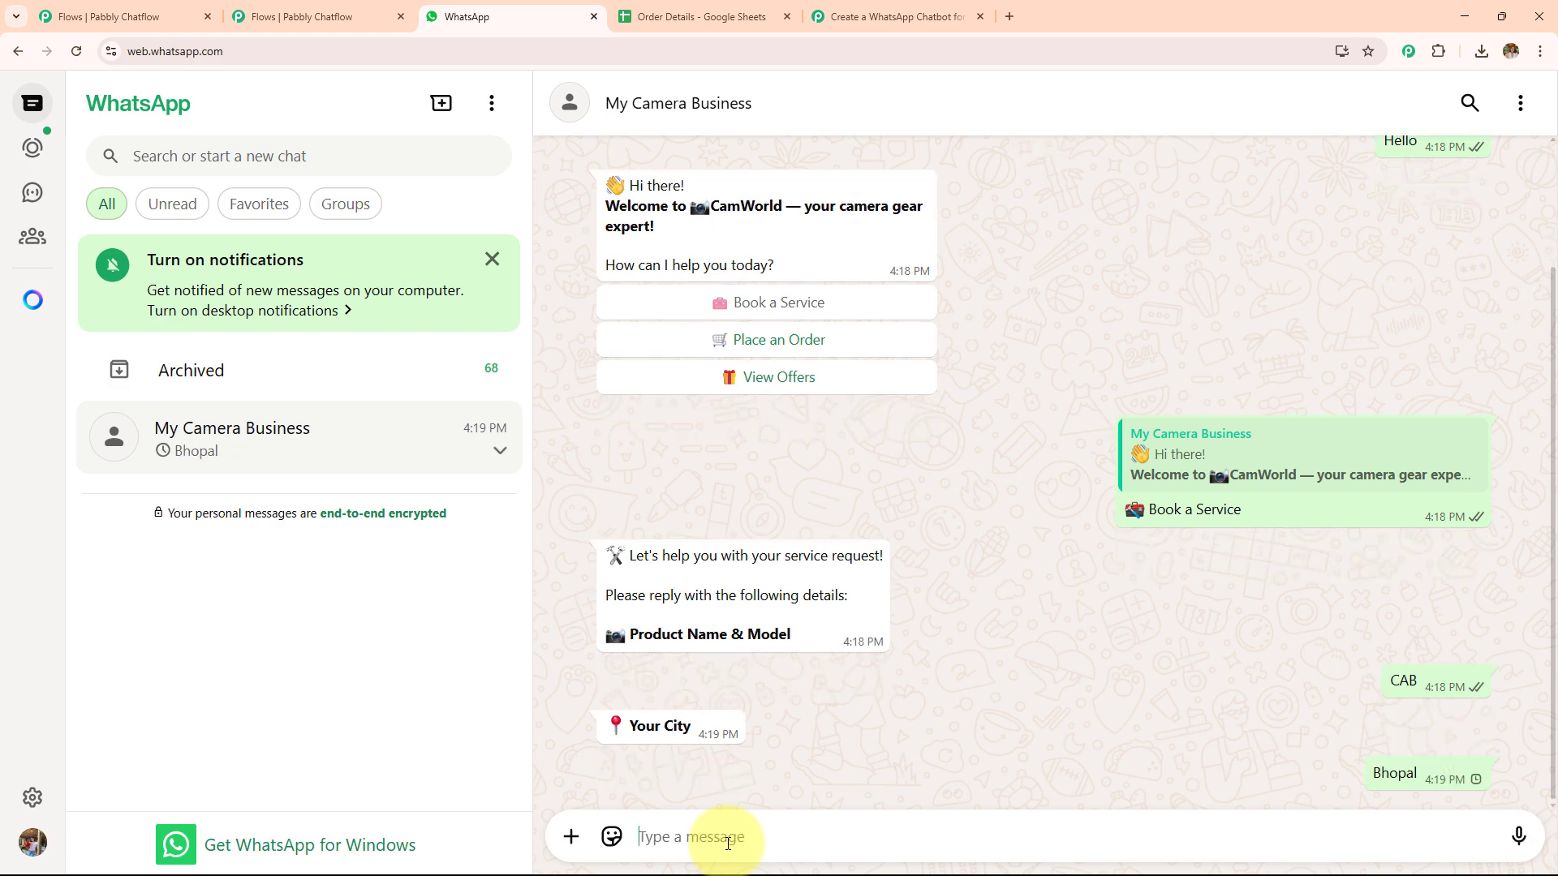
Choose Place an Order in the welcome message and reply with the customer's name, full delivery address and product name ABC.
left_click(827, 350)
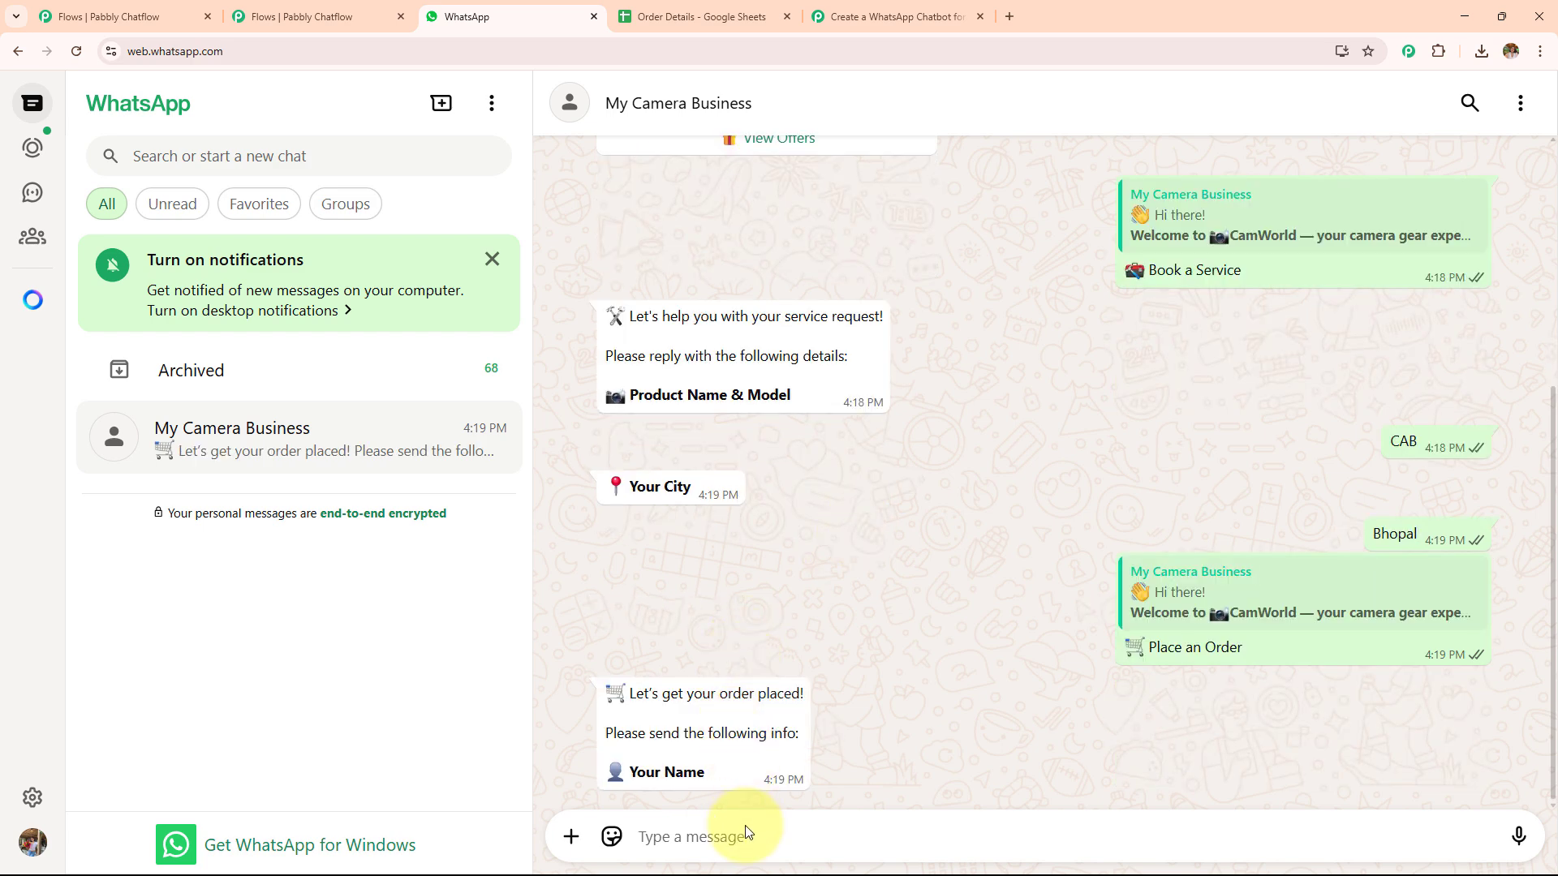
type("ShubhmurtiS")
key("Return")
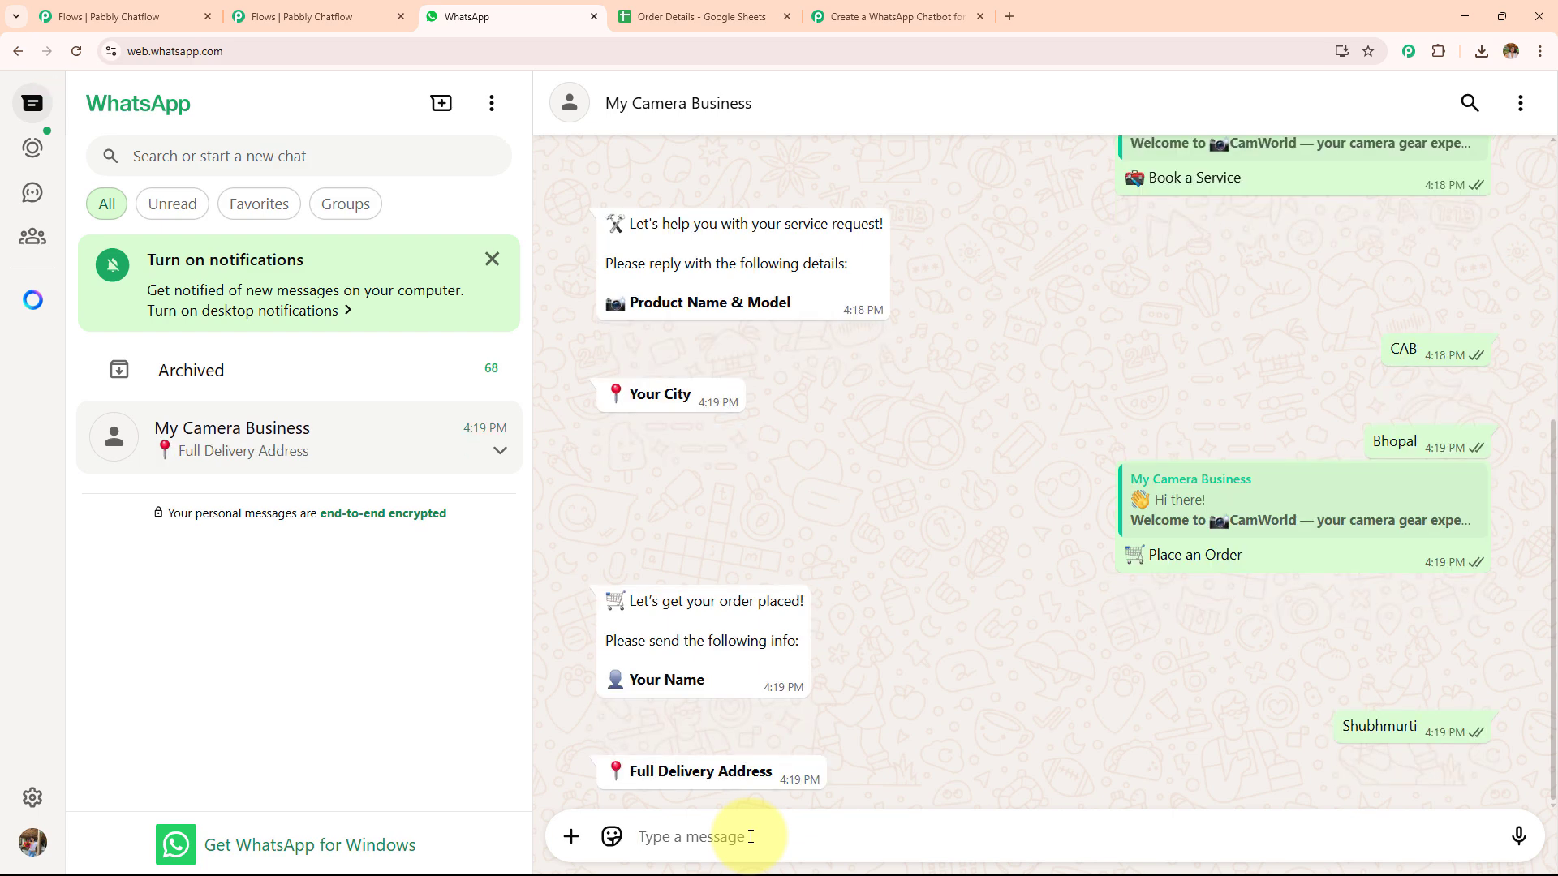
type("Q G Colony Bhopal")
key("Return")
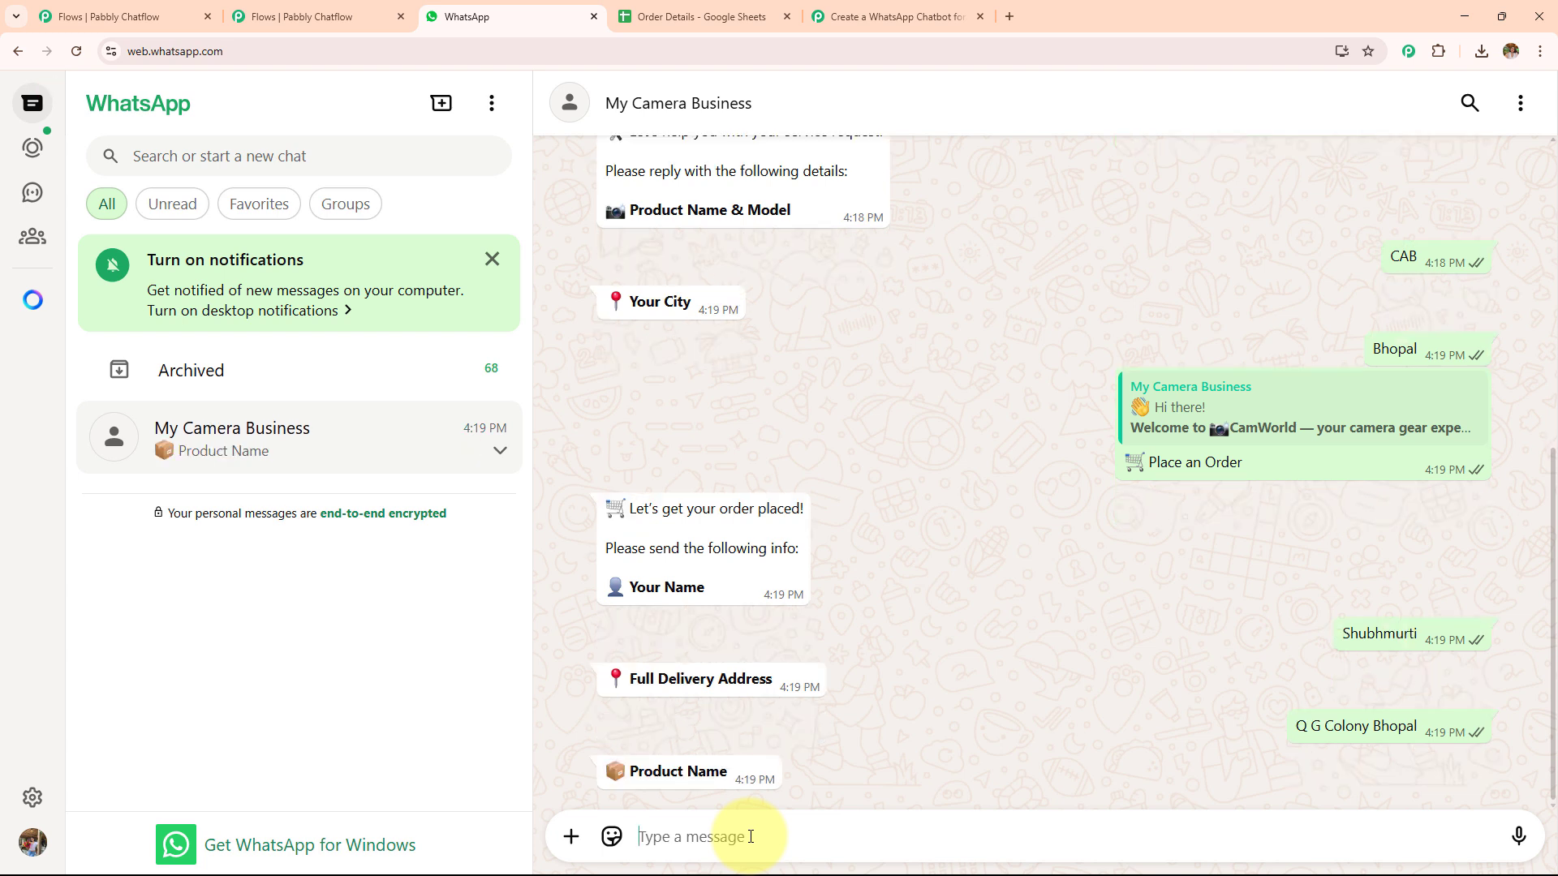
type("ABC")
key("Return")
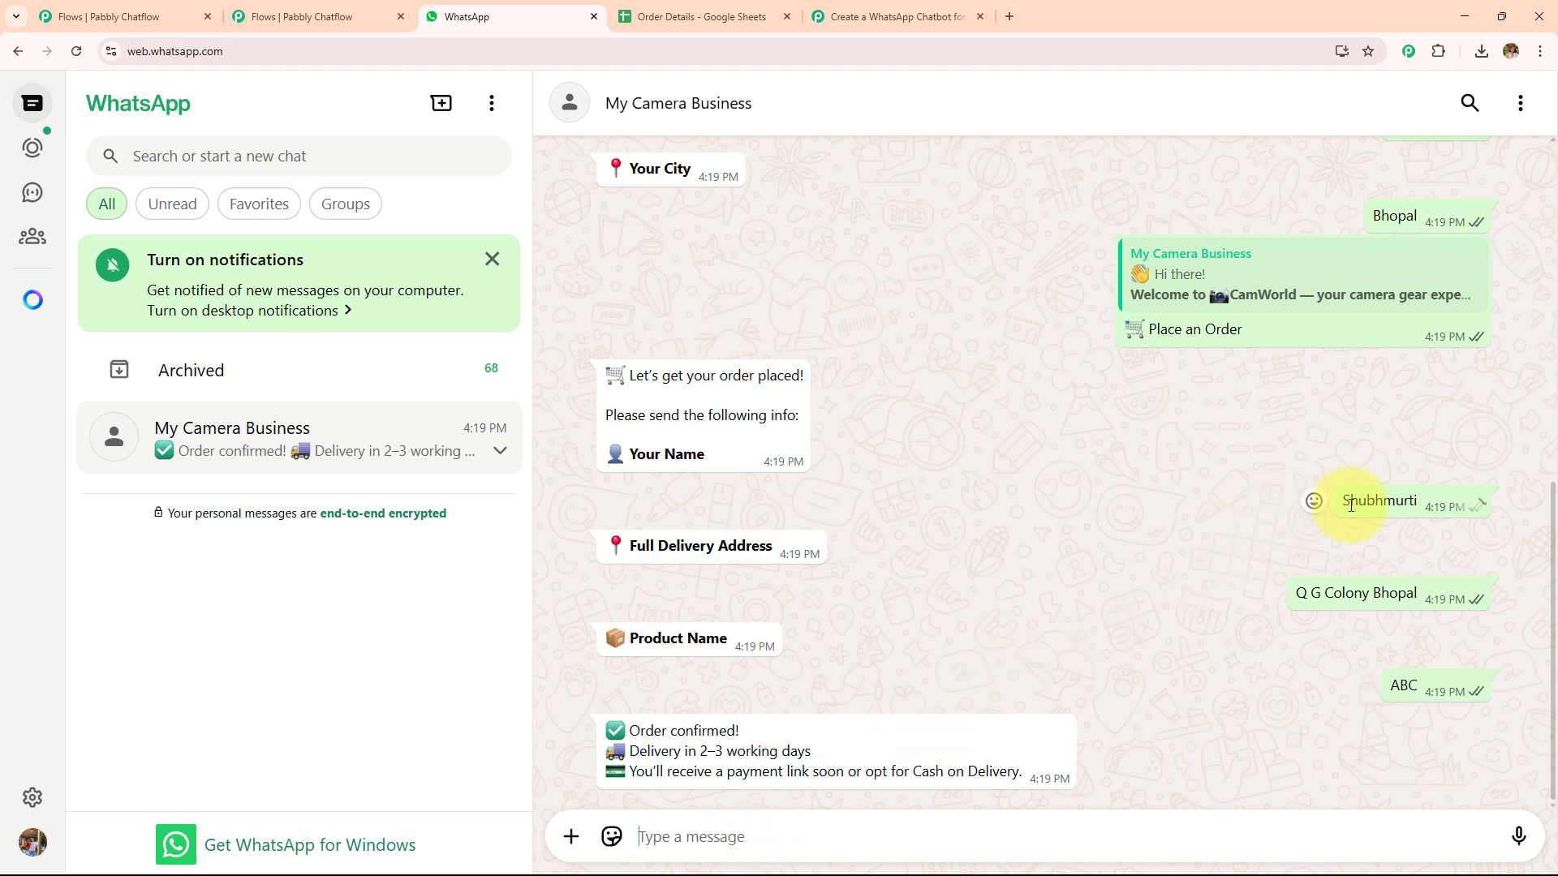
Review the name, delivery address and product replies sent for the order in the chat.
left_click_drag(1343, 503, 1430, 513)
left_click_drag(1295, 593, 1381, 593)
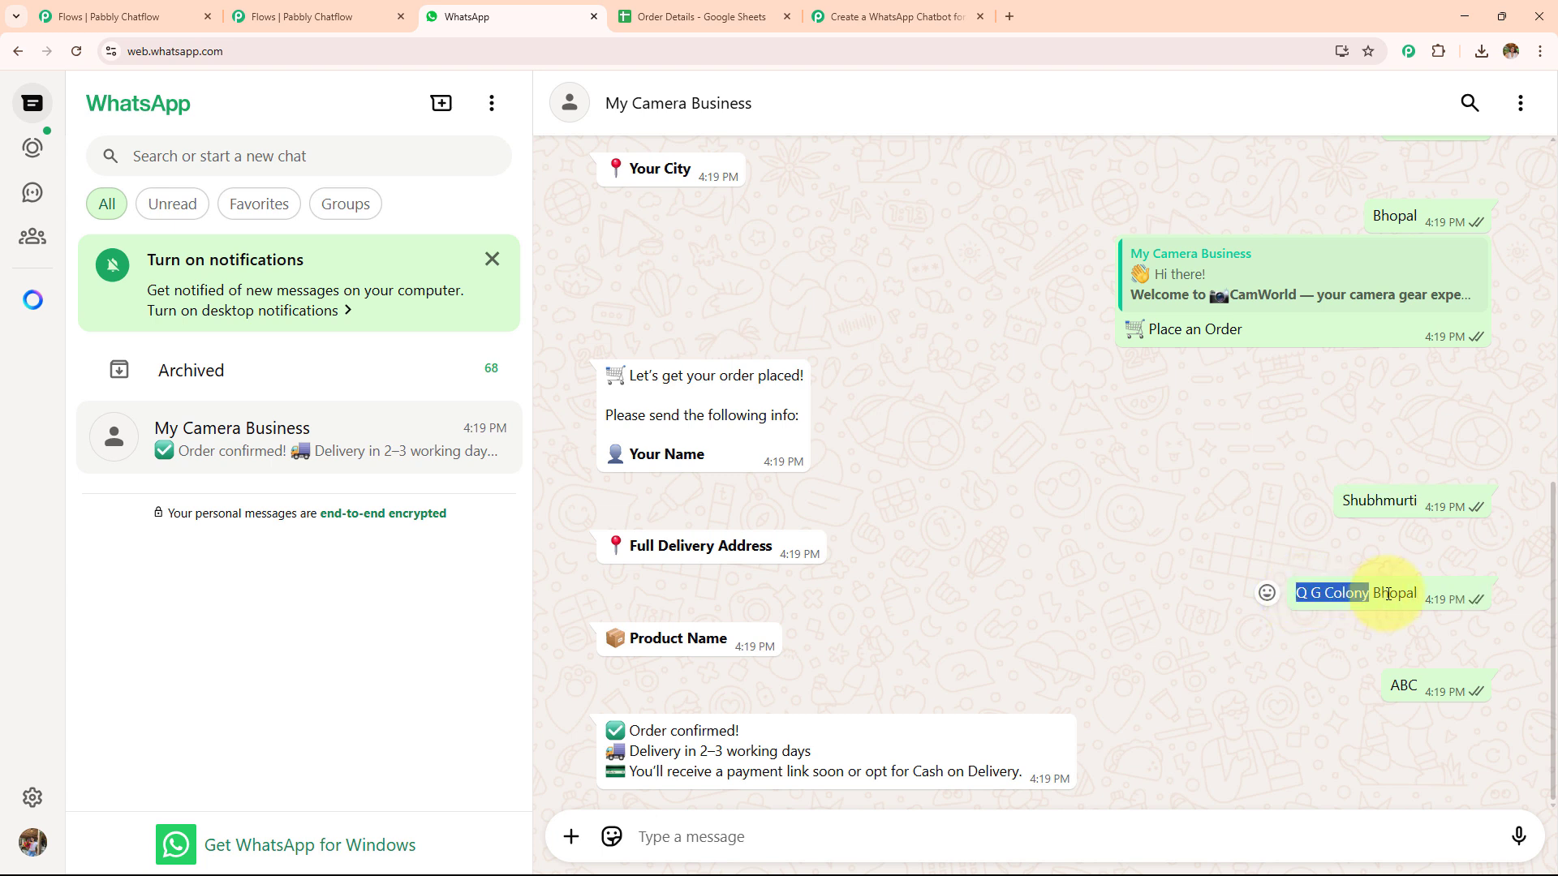
double_click(1404, 685)
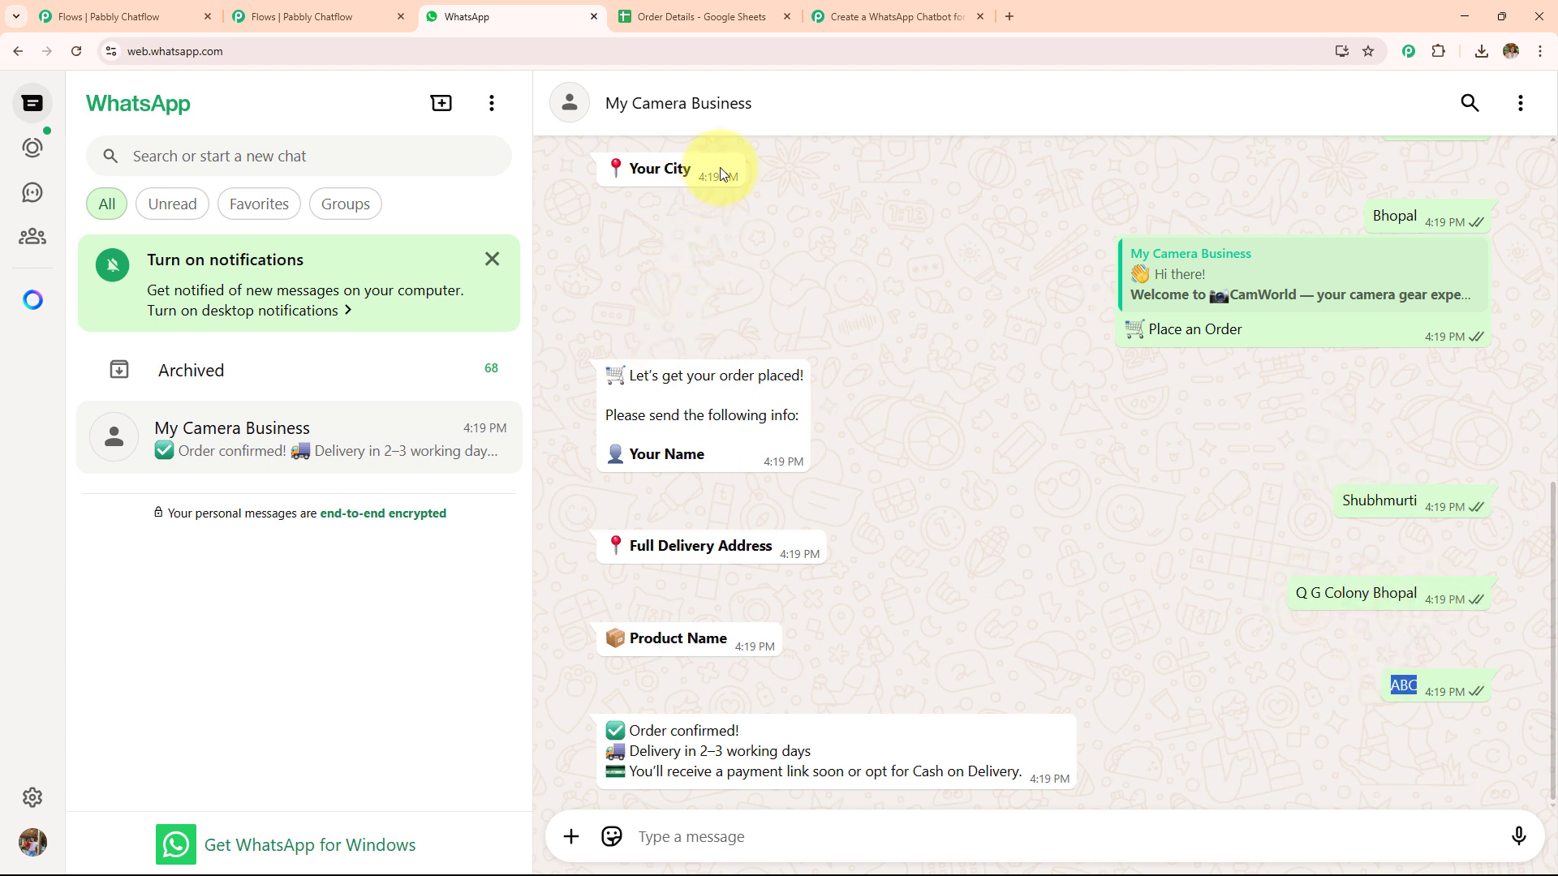
Switch to the Order Details sheet in Google Sheets, widen the Address column and compare the order row with the WhatsApp chat.
left_click(654, 18)
left_click_drag(593, 230, 662, 229)
left_click(948, 531)
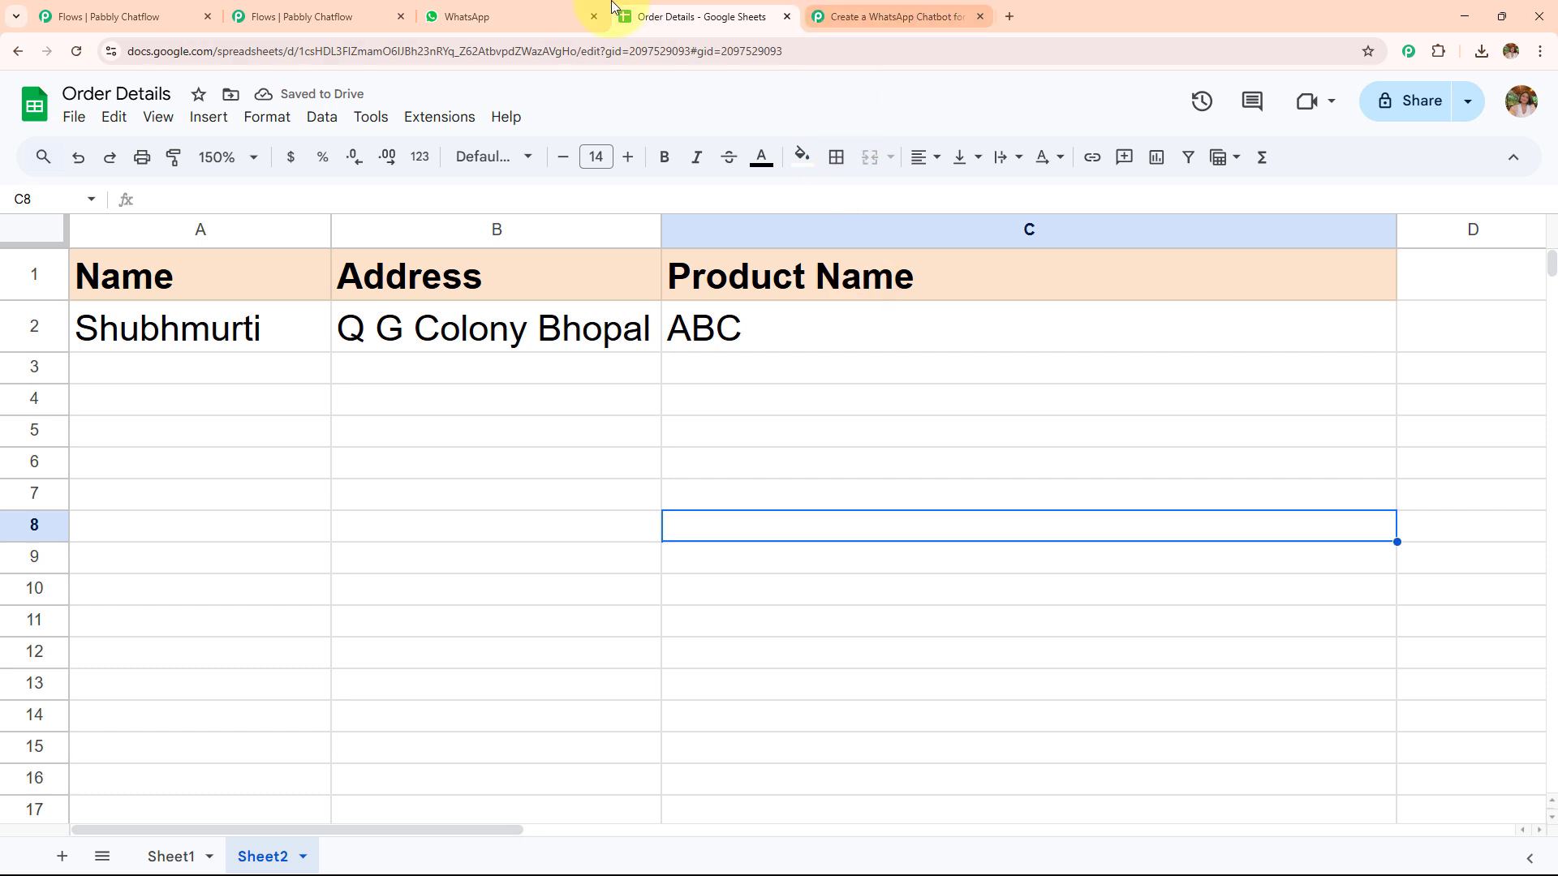
left_click(559, 16)
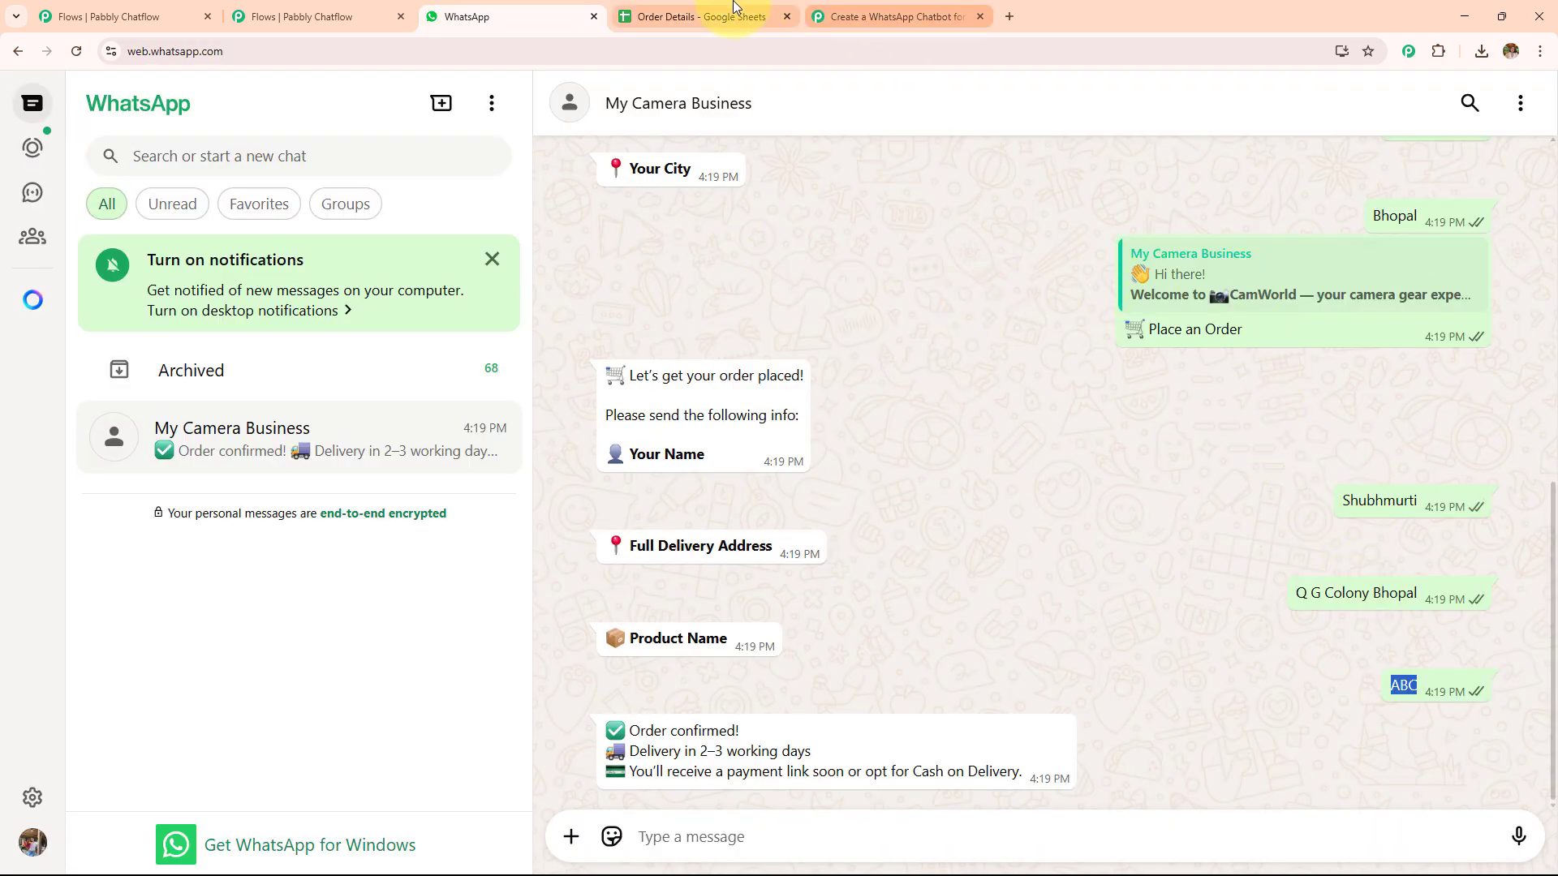
left_click(702, 16)
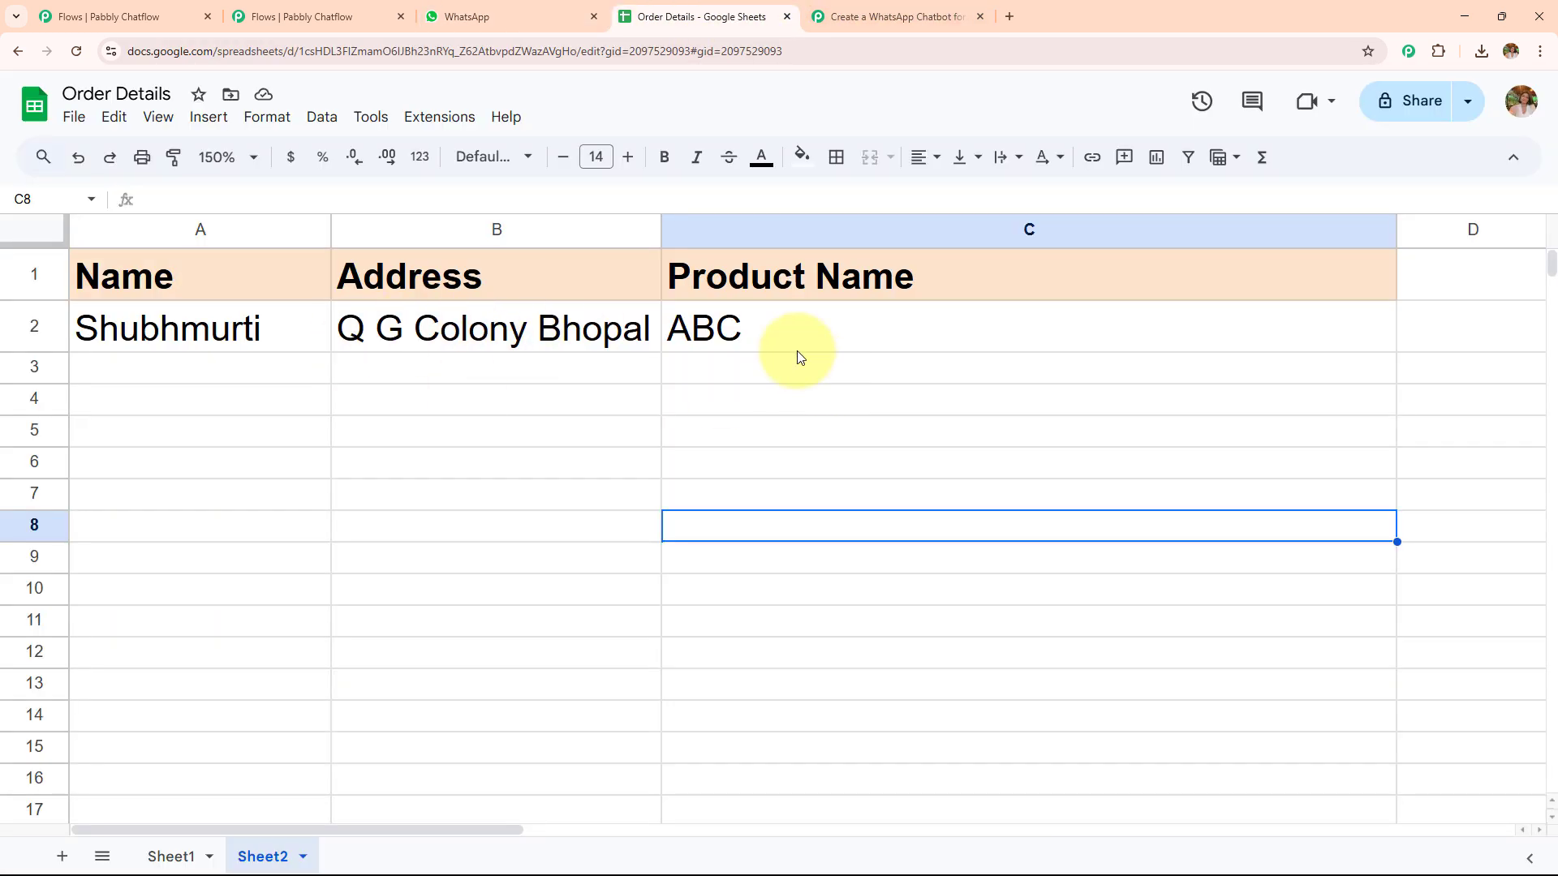
Return to the WhatsApp chat with My Camera Business and choose View Offers in the welcome message.
left_click(520, 15)
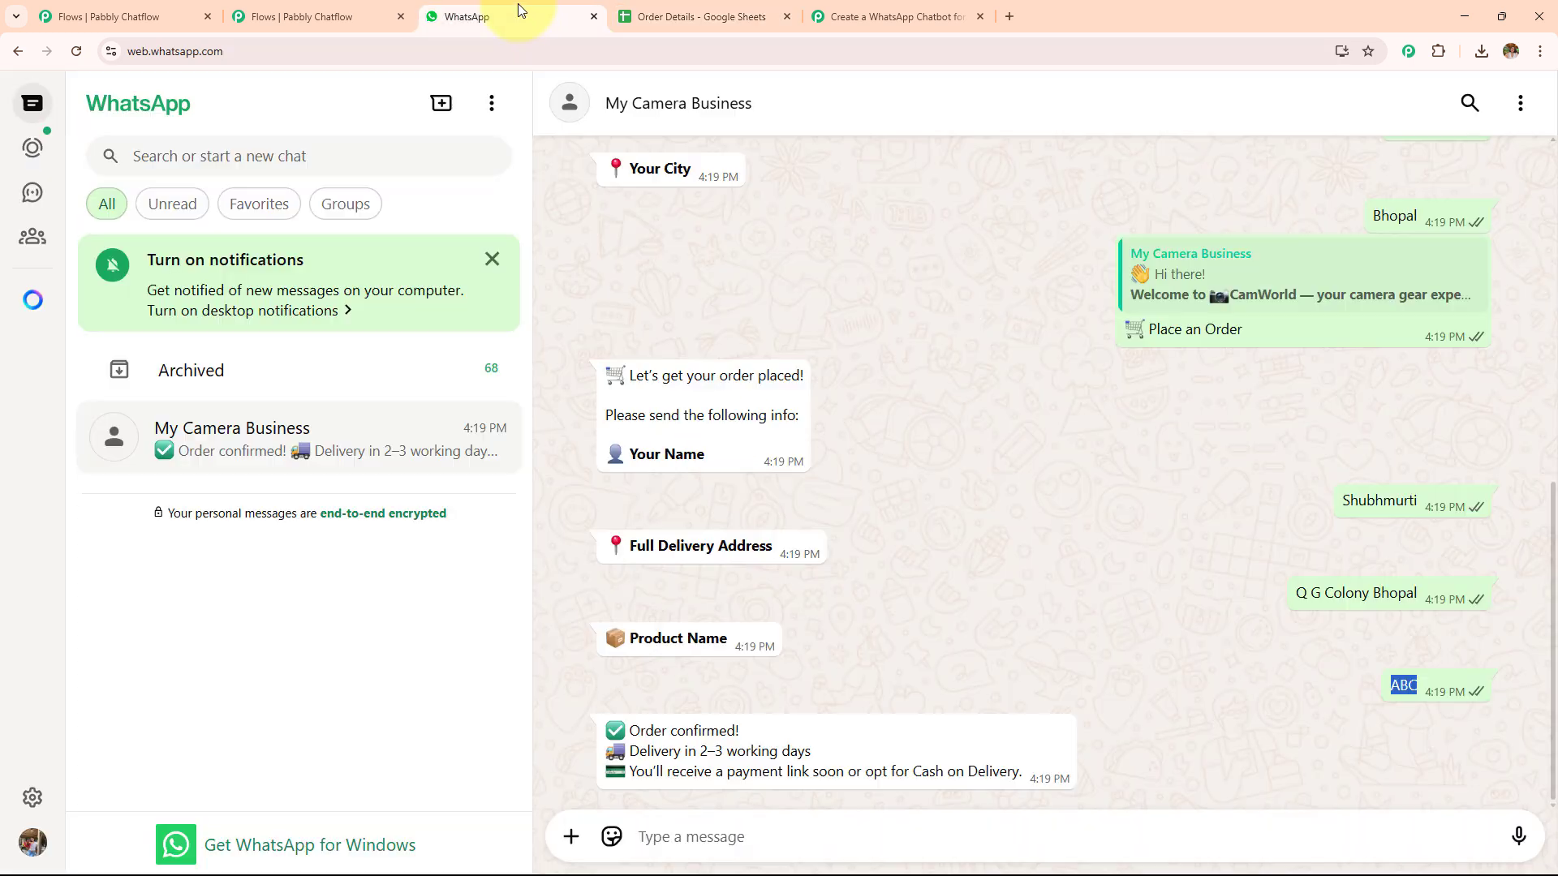
scroll(787, 410, "up", 5)
left_click(795, 398)
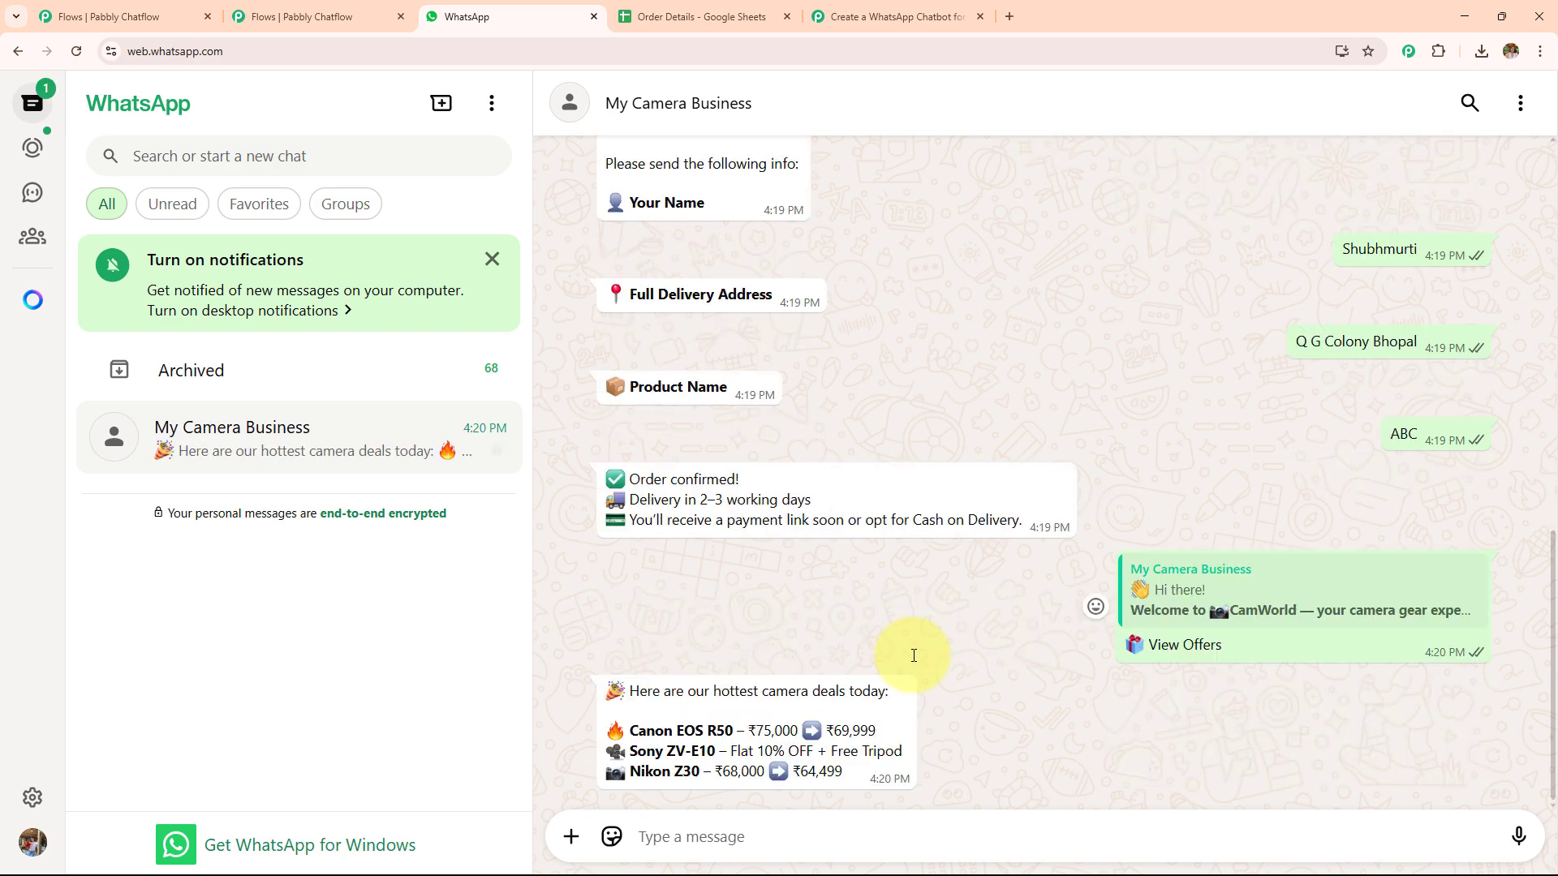
Review the chatbot conversation, from the welcome options through the service and order questions to the camera offers.
scroll(982, 577, "up", 15)
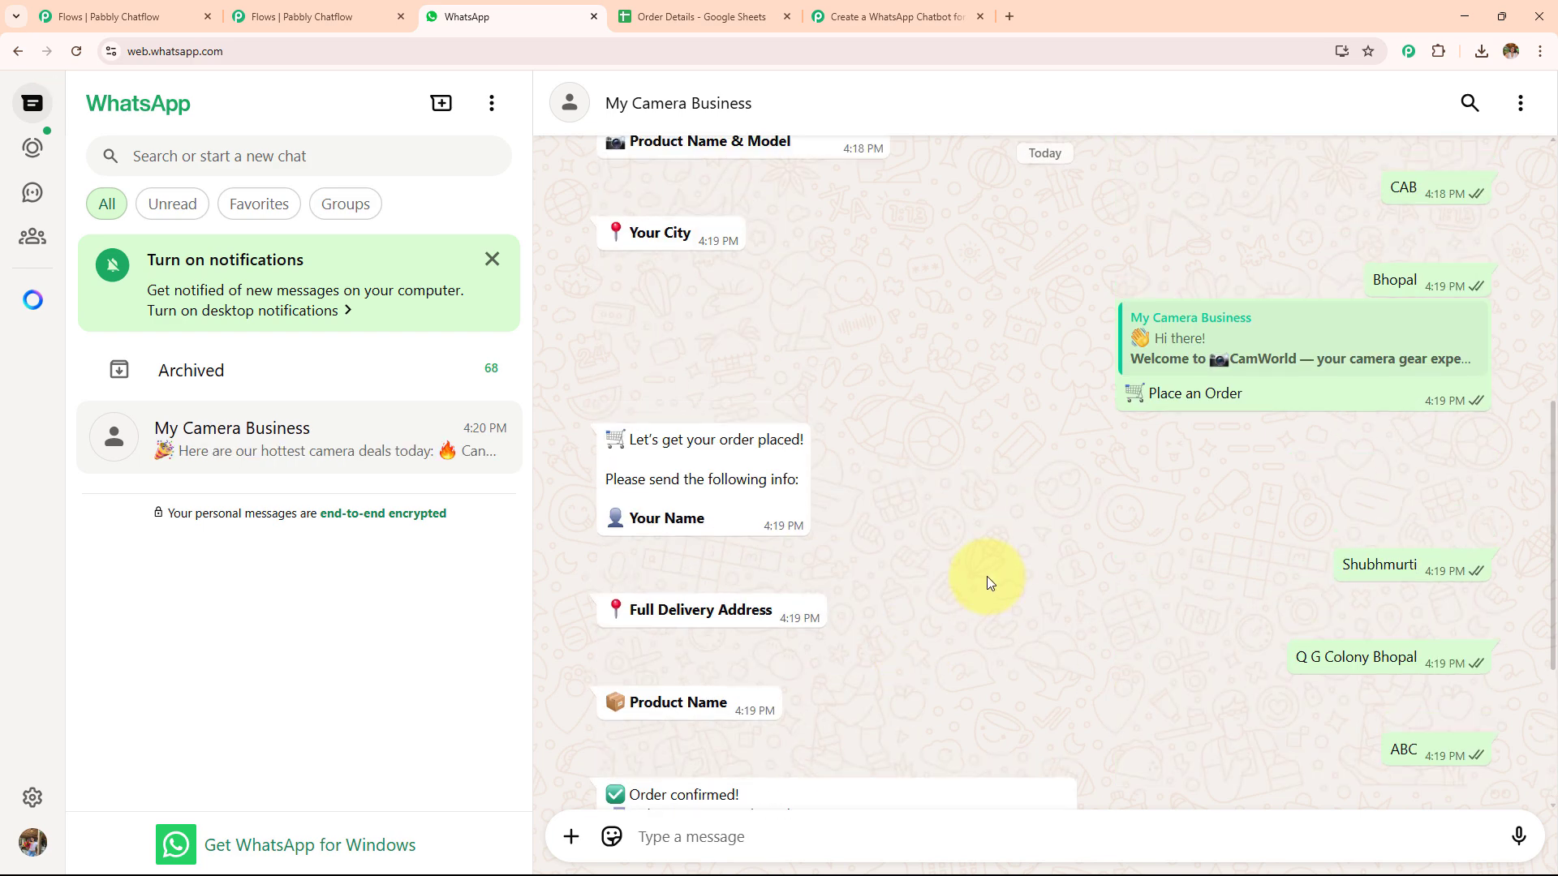
scroll(982, 572, "down", 15)
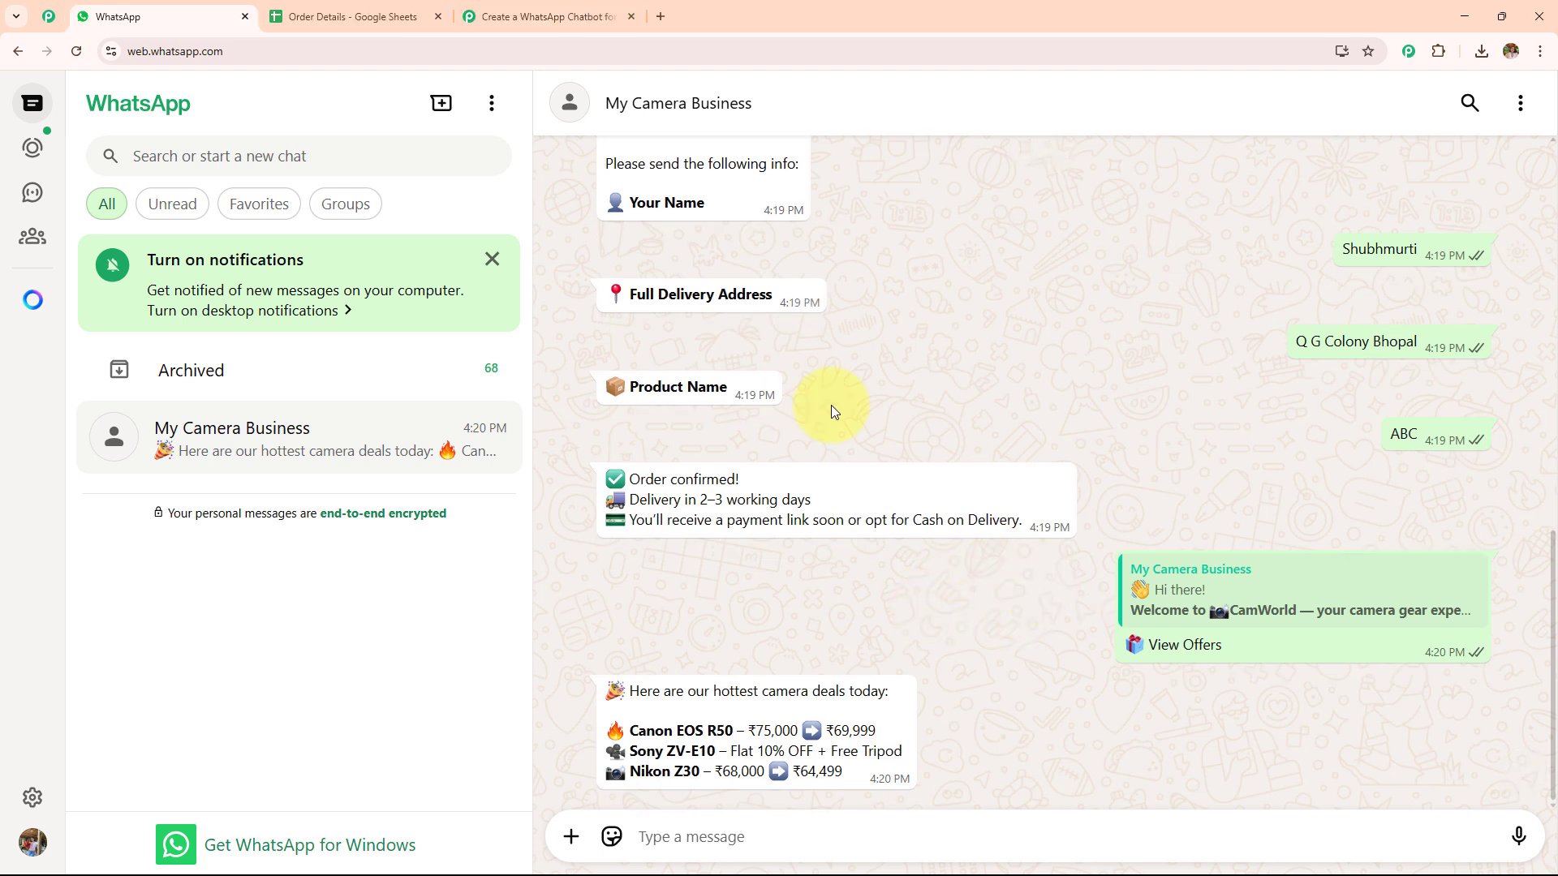
scroll(832, 406, "up", 5)
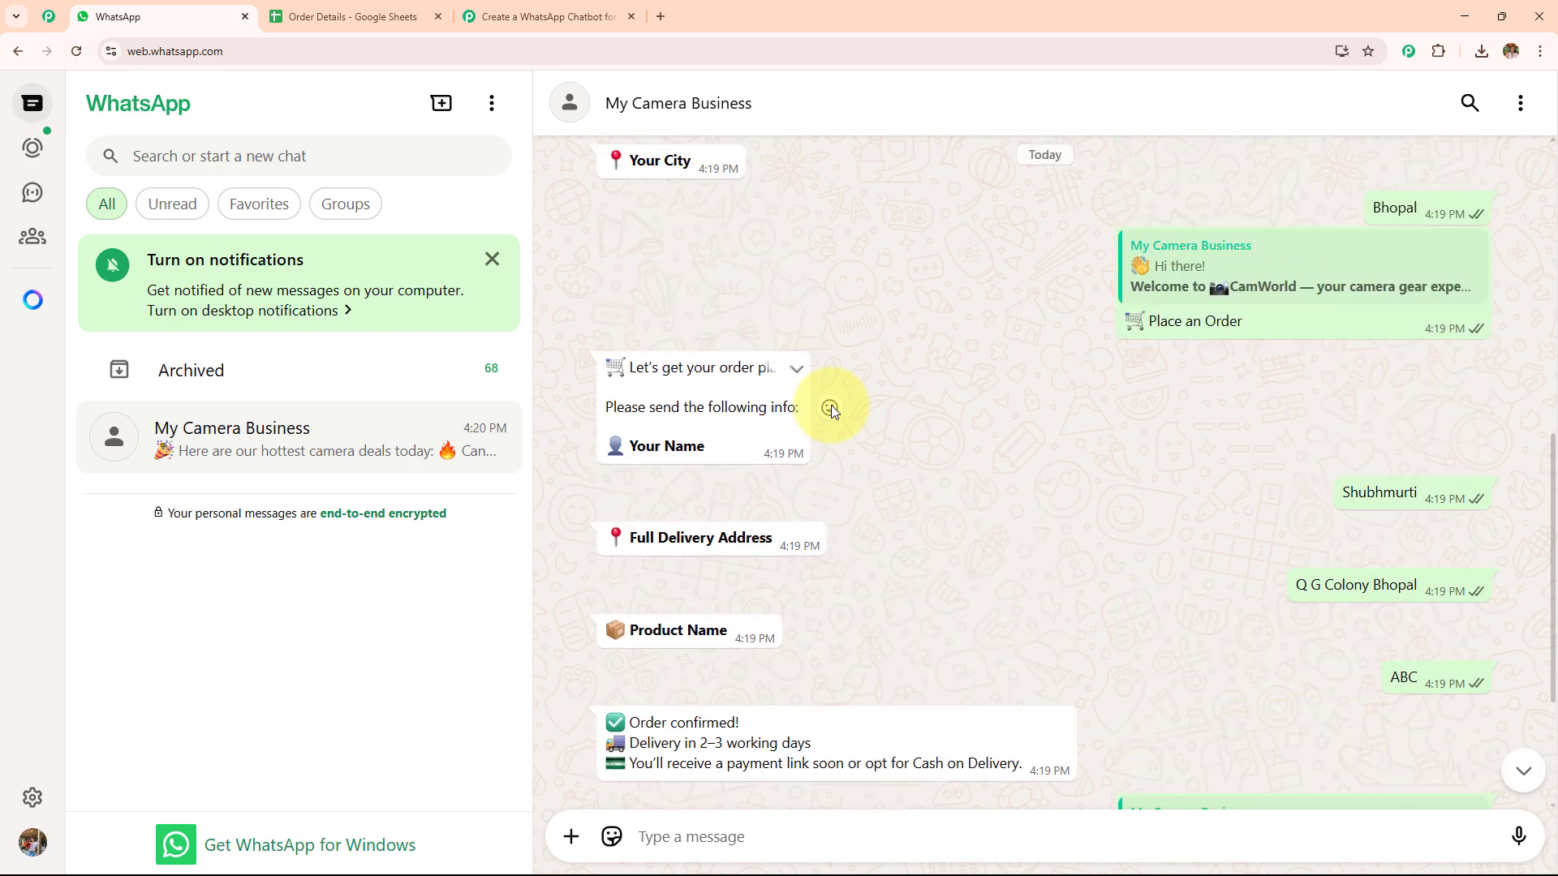
scroll(831, 410, "up", 7)
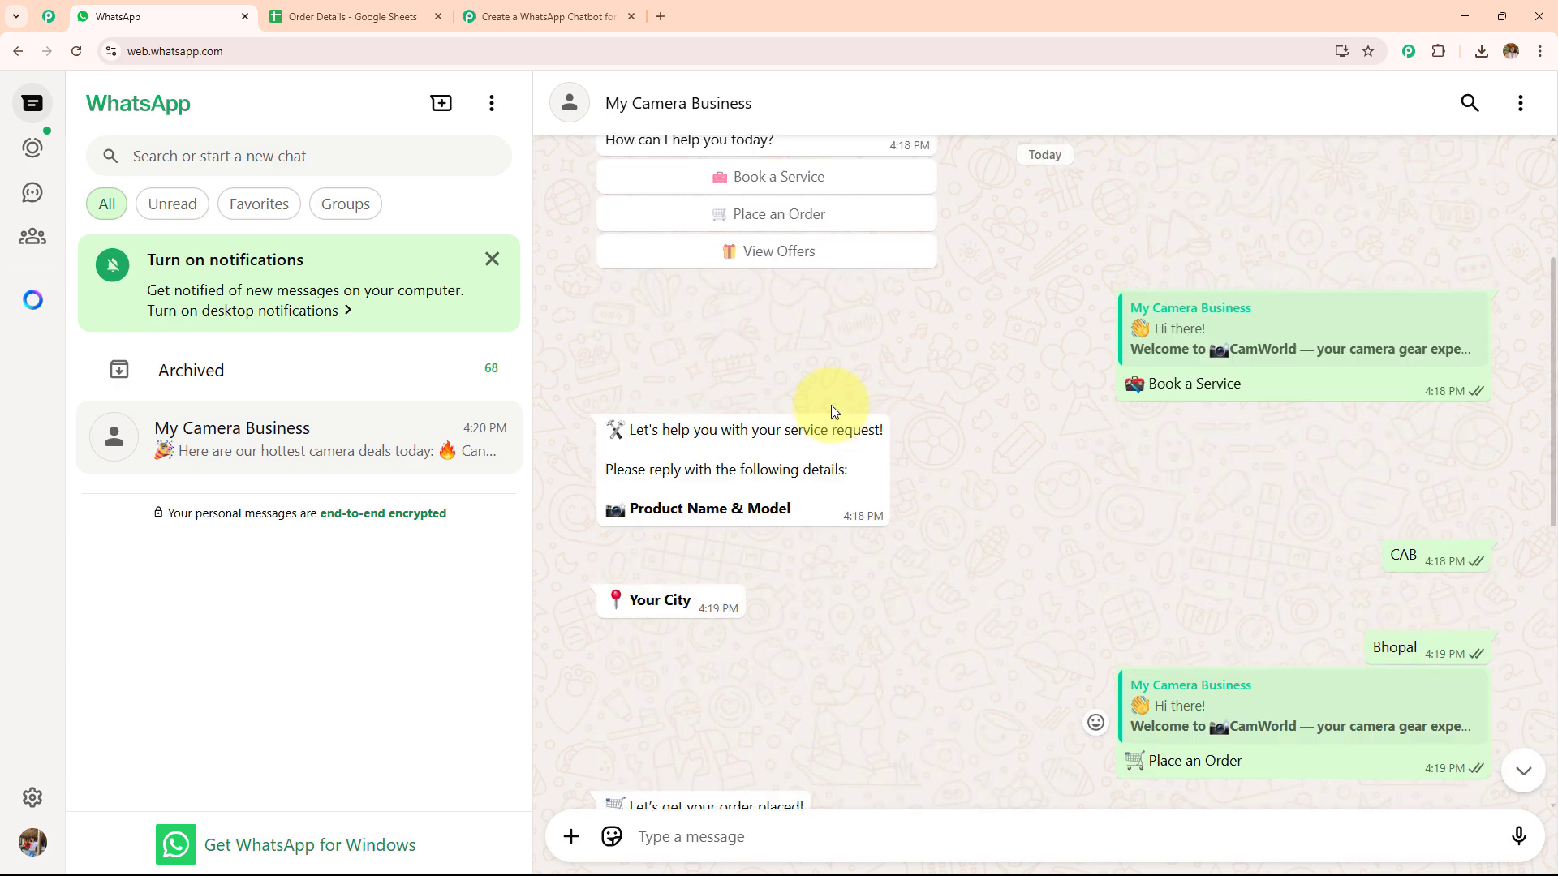
scroll(831, 410, "down", 10)
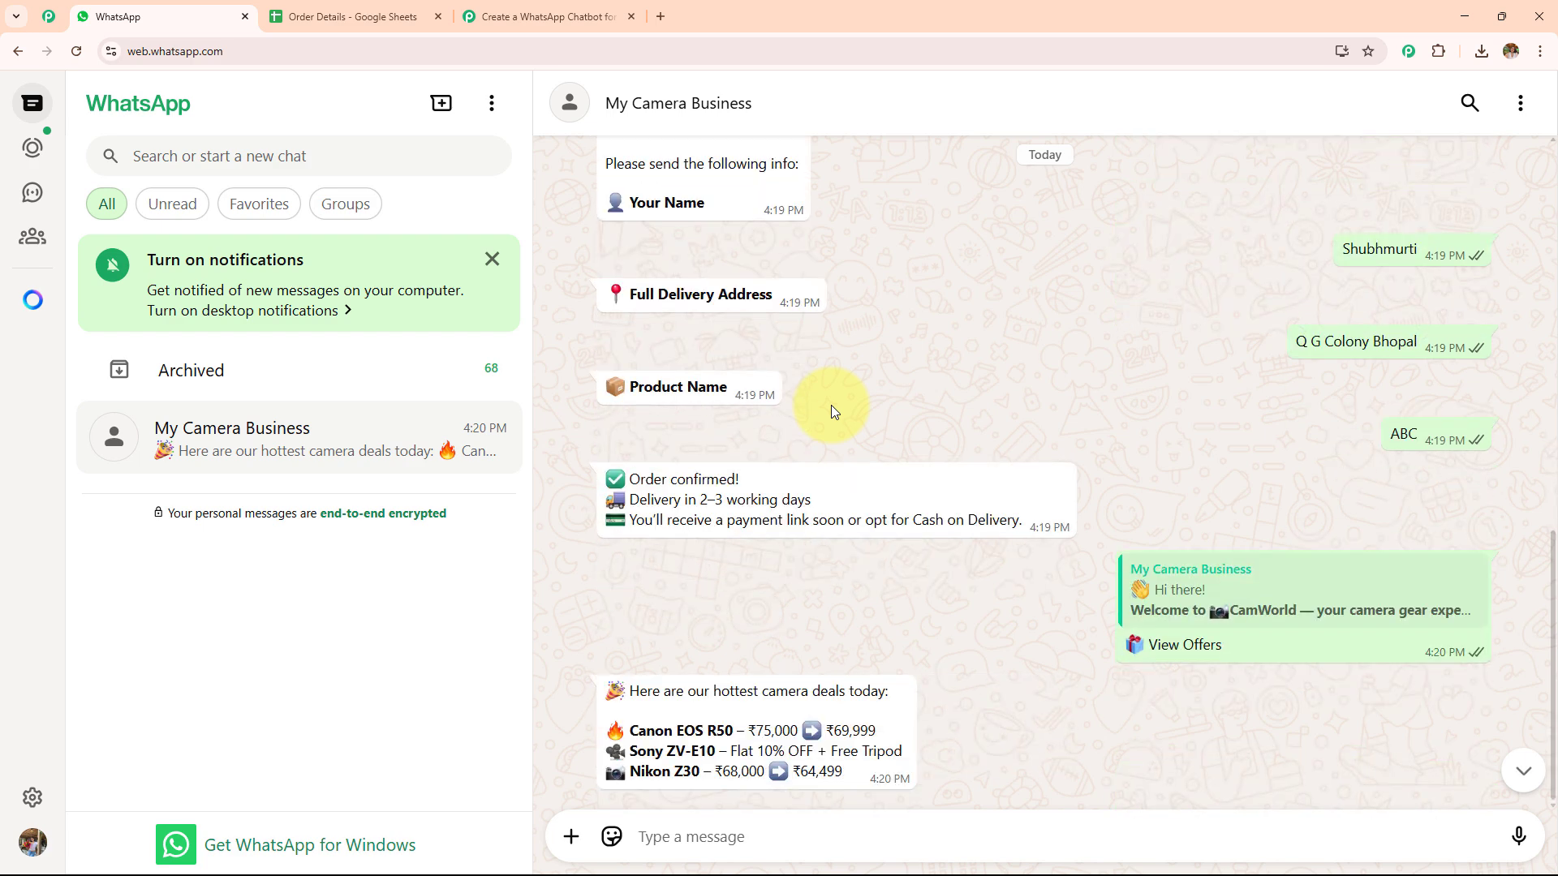
scroll(831, 406, "up", 3)
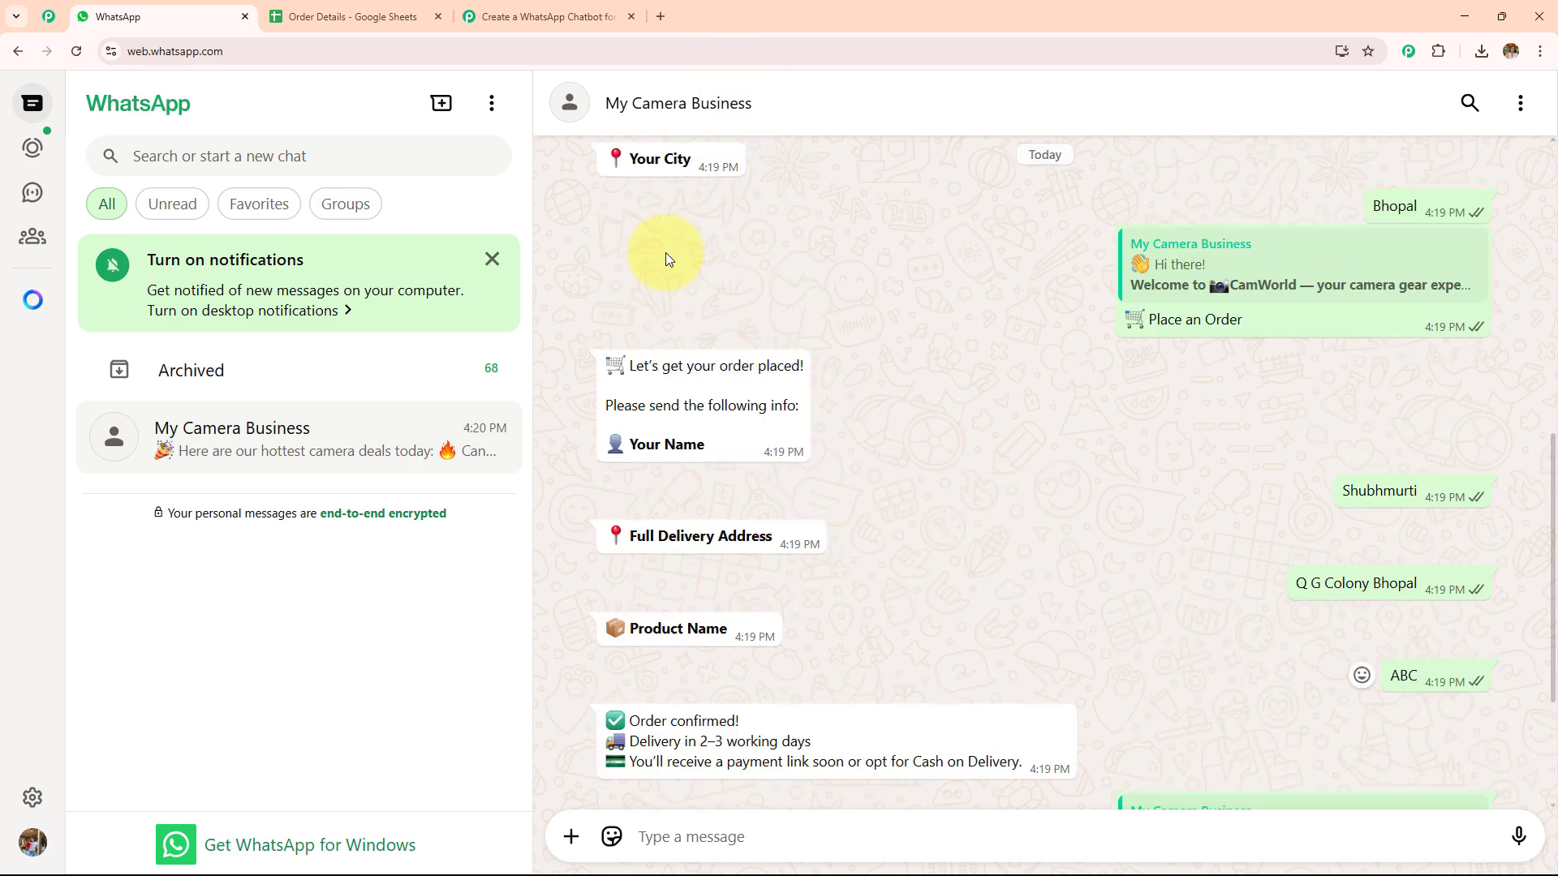
left_click(662, 14)
left_click(657, 54)
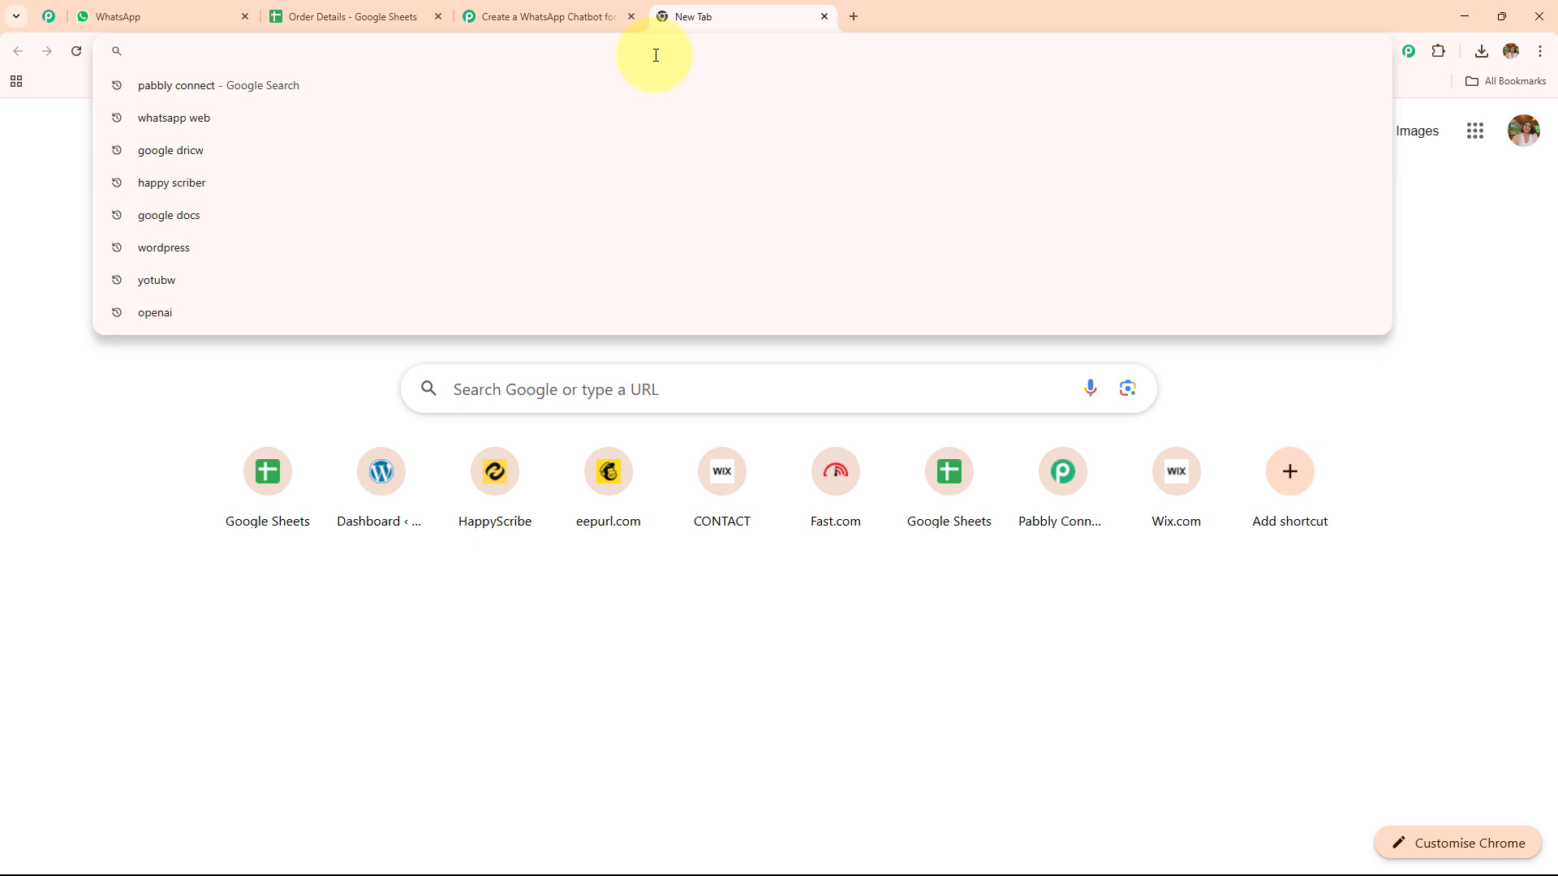
type("www.")
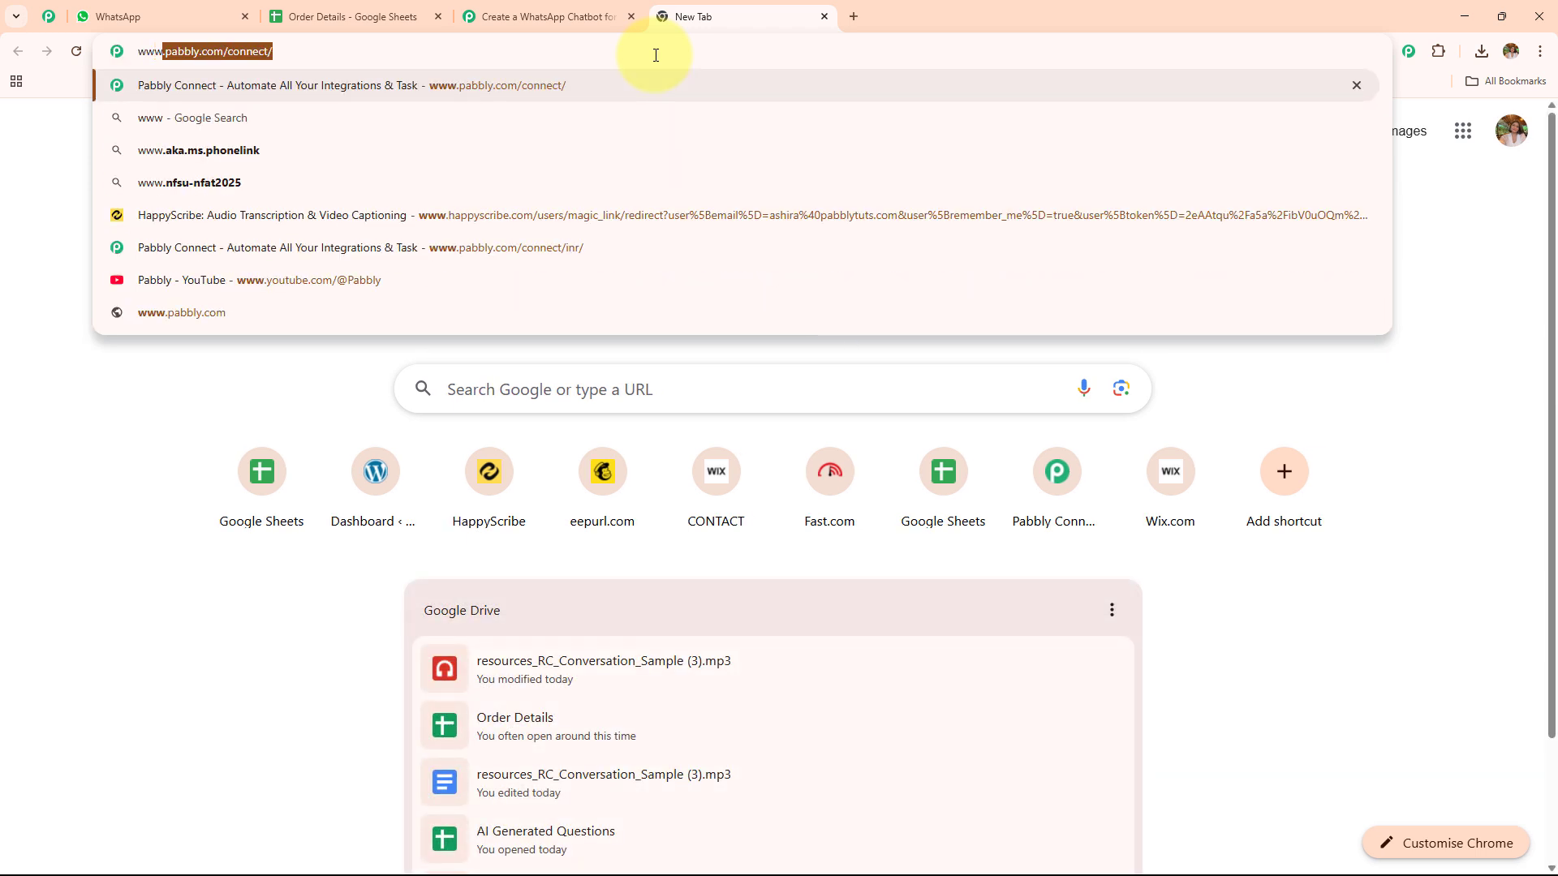
type("pabbly.com/chatflow/")
key("Return")
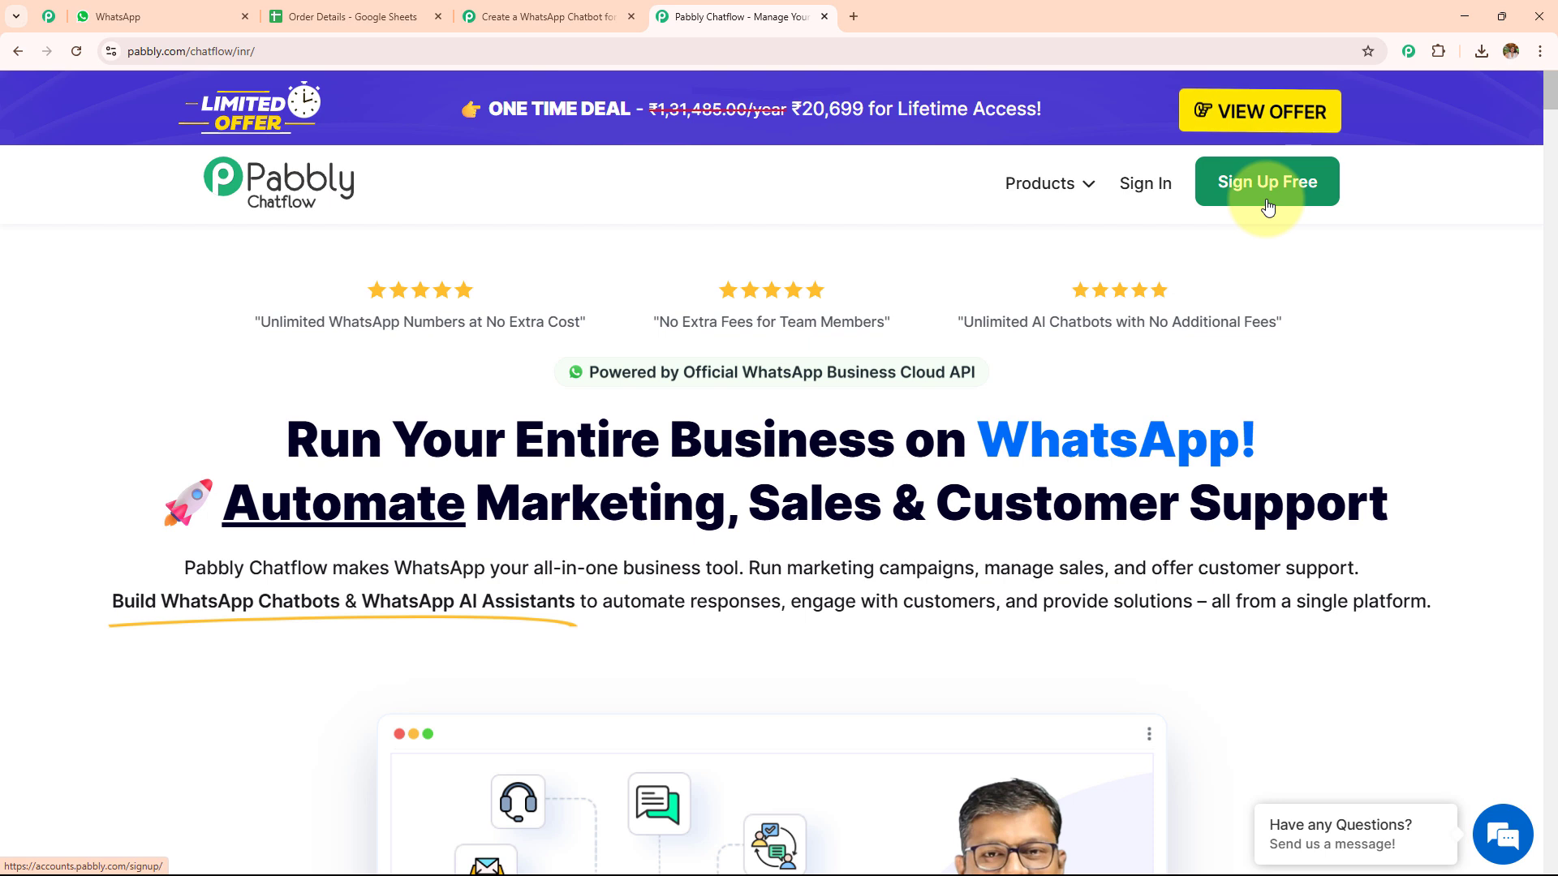
Sign in to the Pabbly account and access Pabbly Chatflow from the list of all Pabbly apps.
left_click(1133, 208)
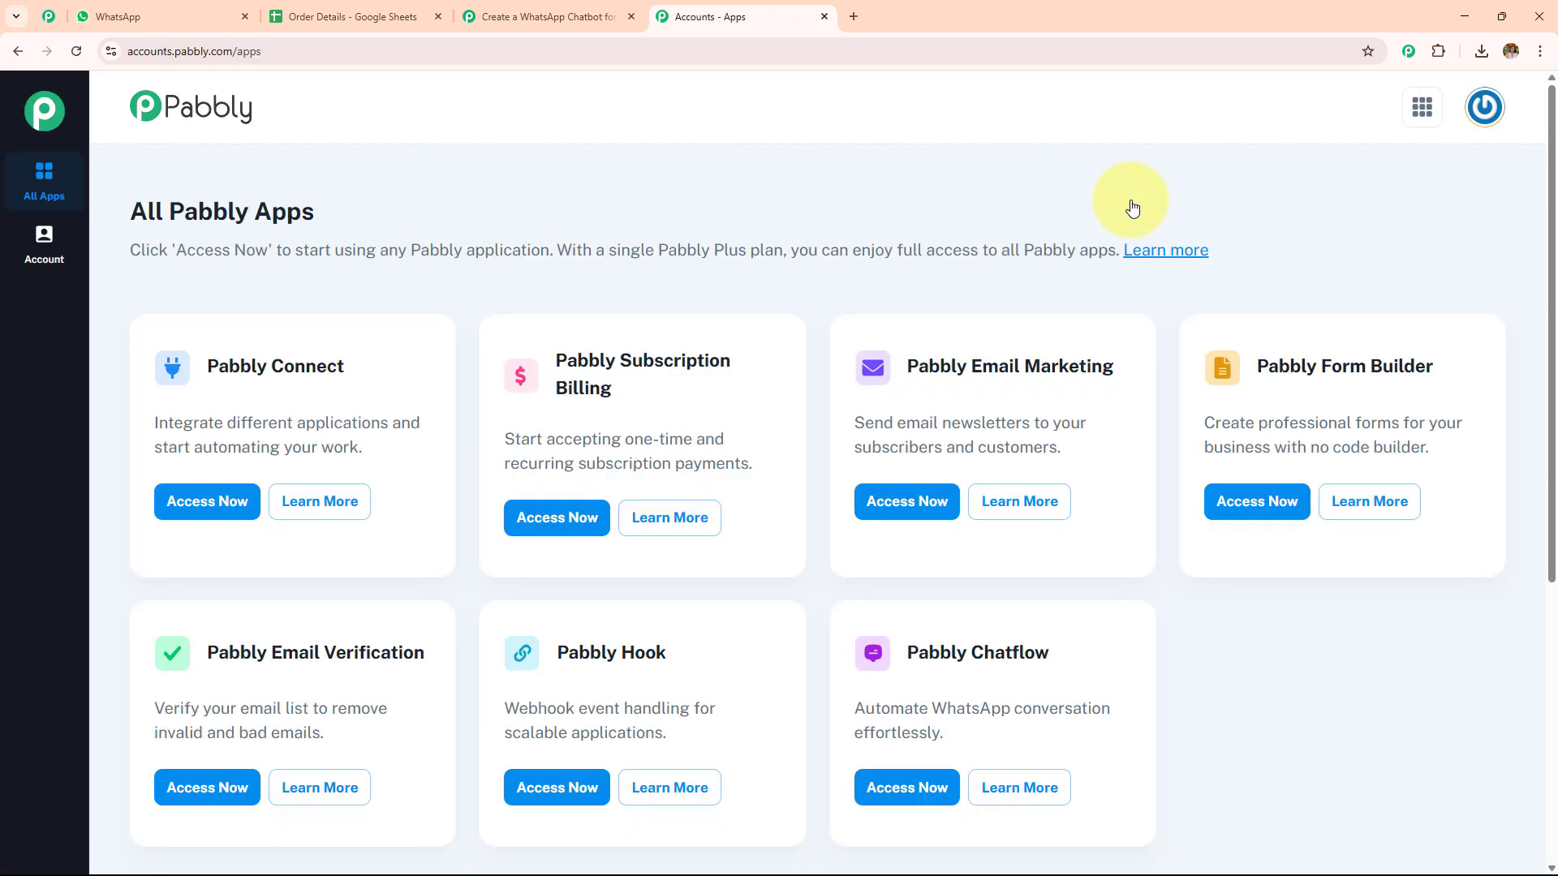
left_click_drag(123, 214, 452, 216)
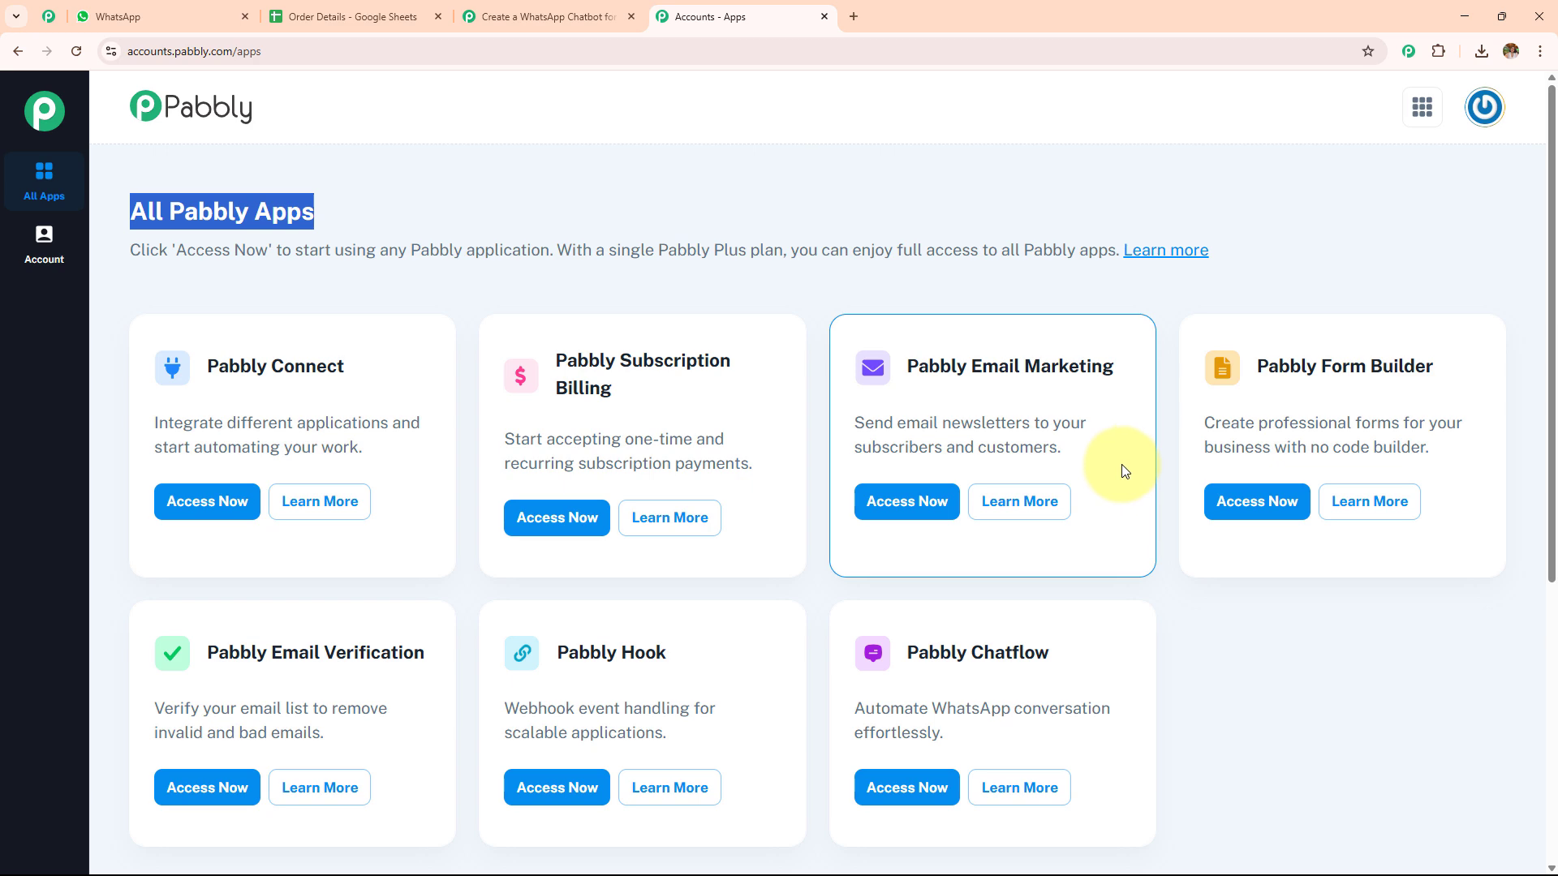
left_click(896, 798)
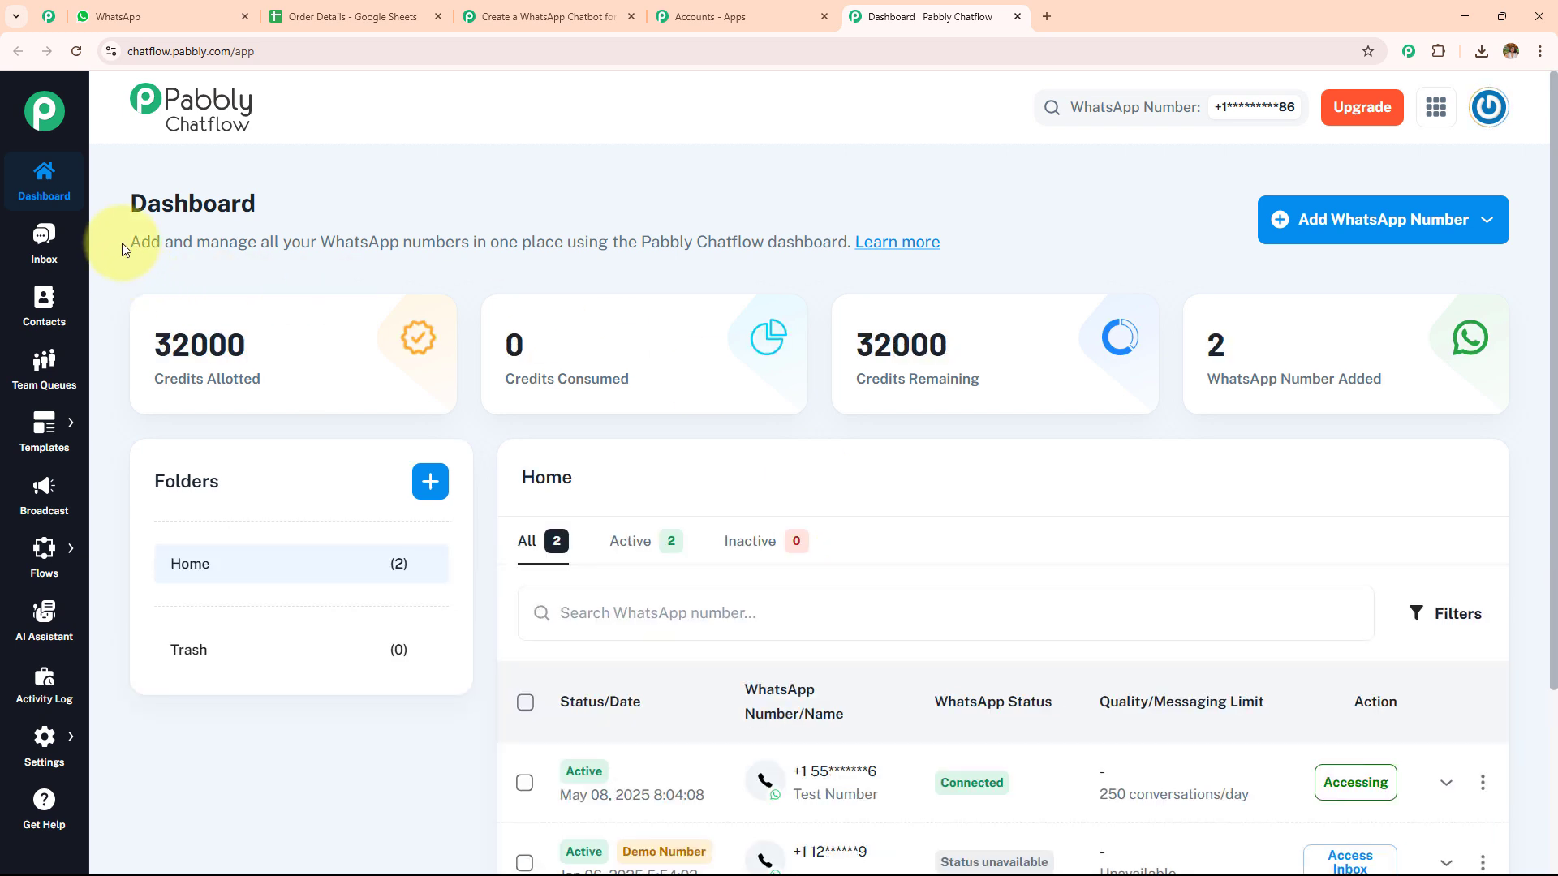
Examine the dashboard and the available methods for adding a WhatsApp number.
double_click(162, 203)
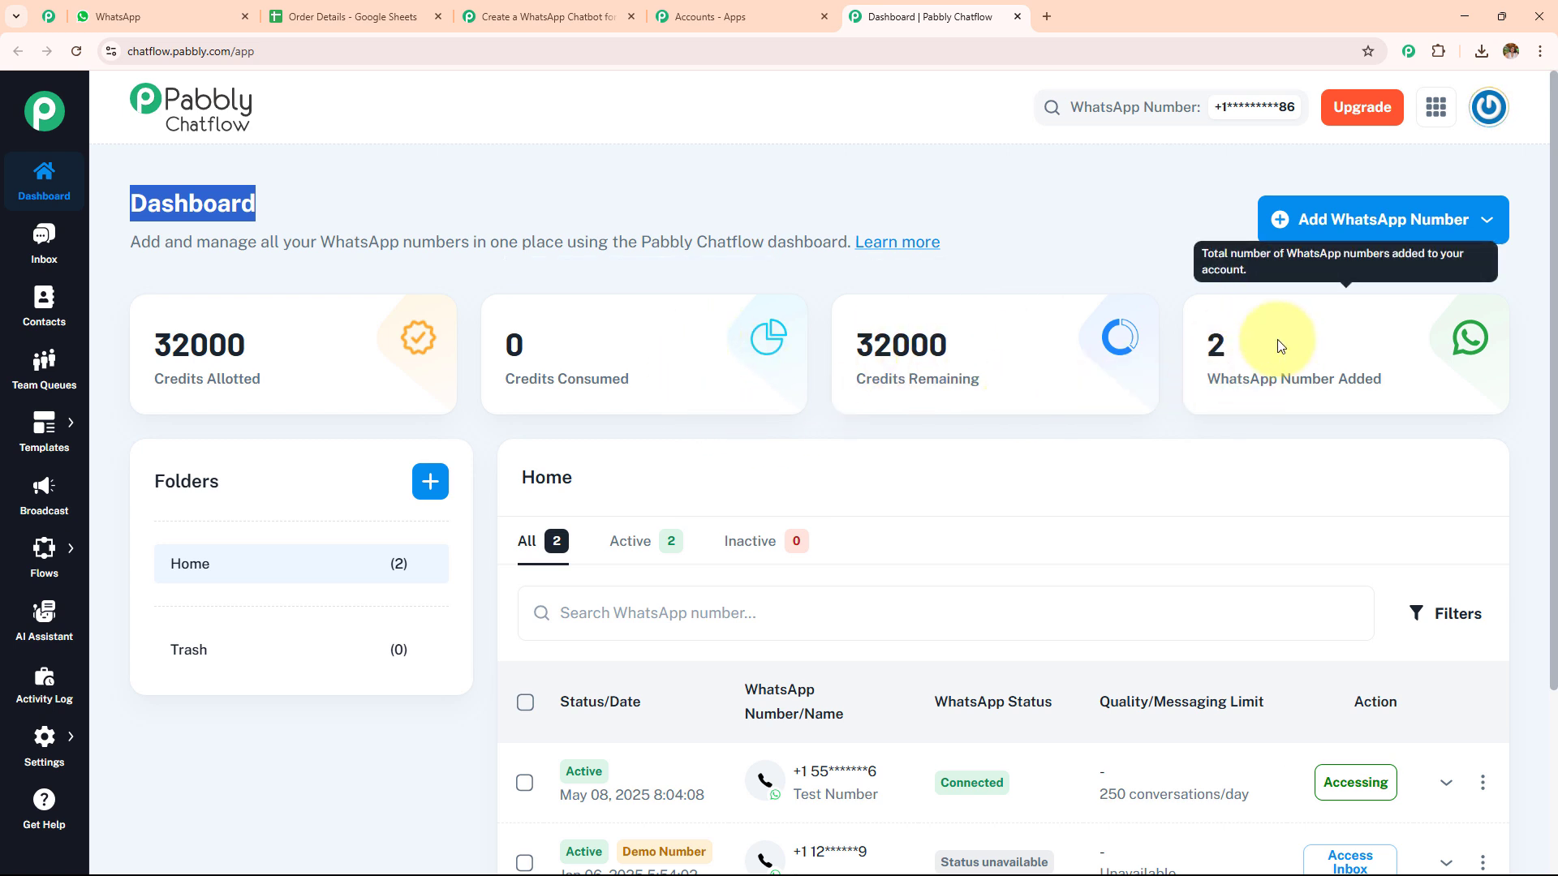
left_click(1406, 219)
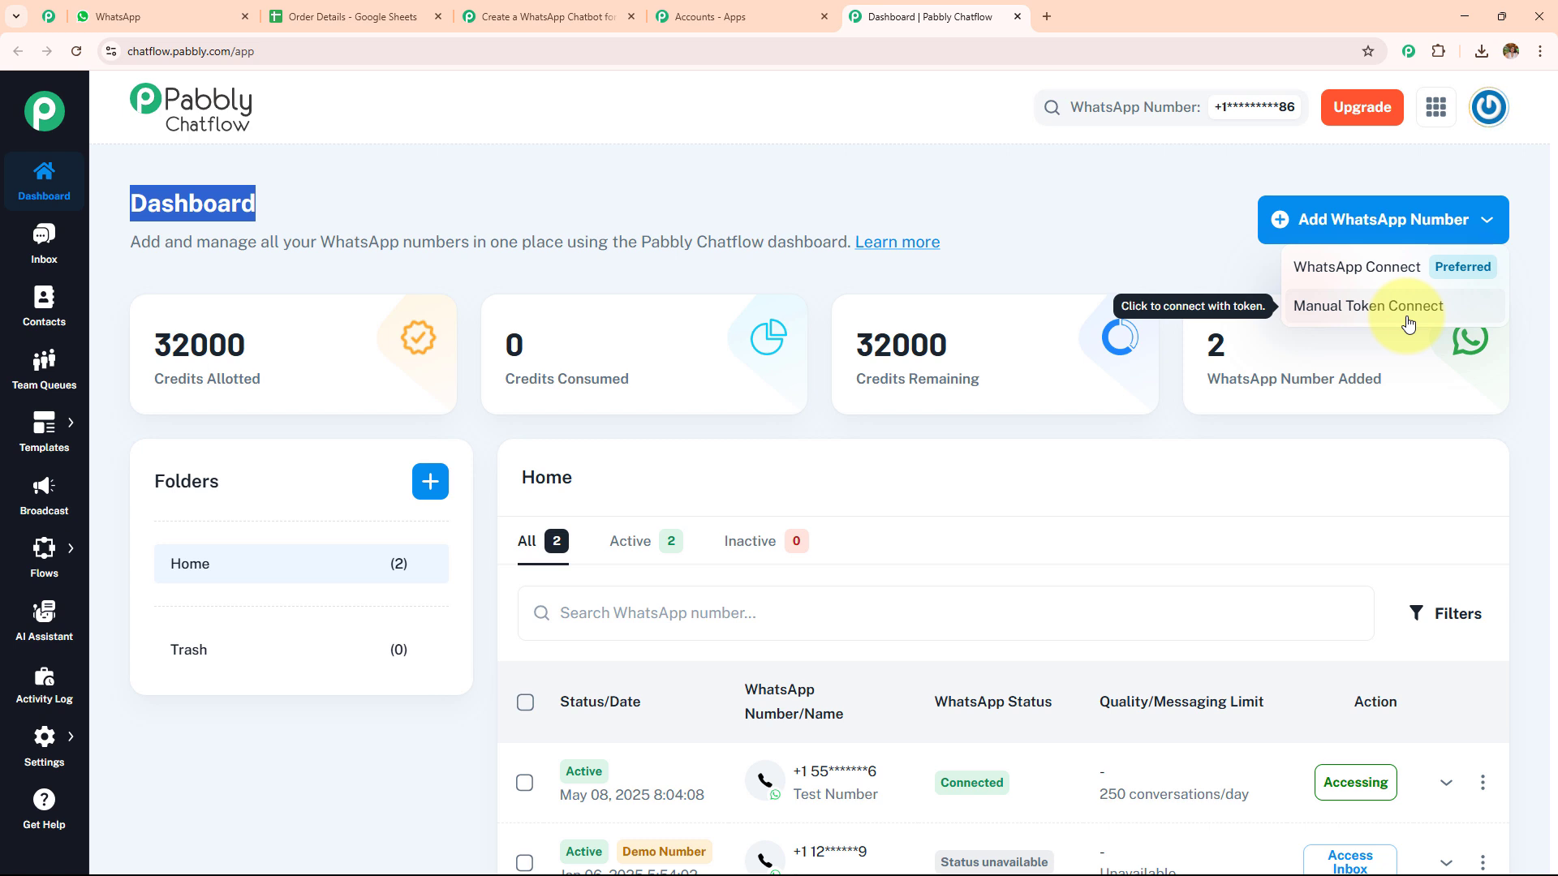
left_click(982, 202)
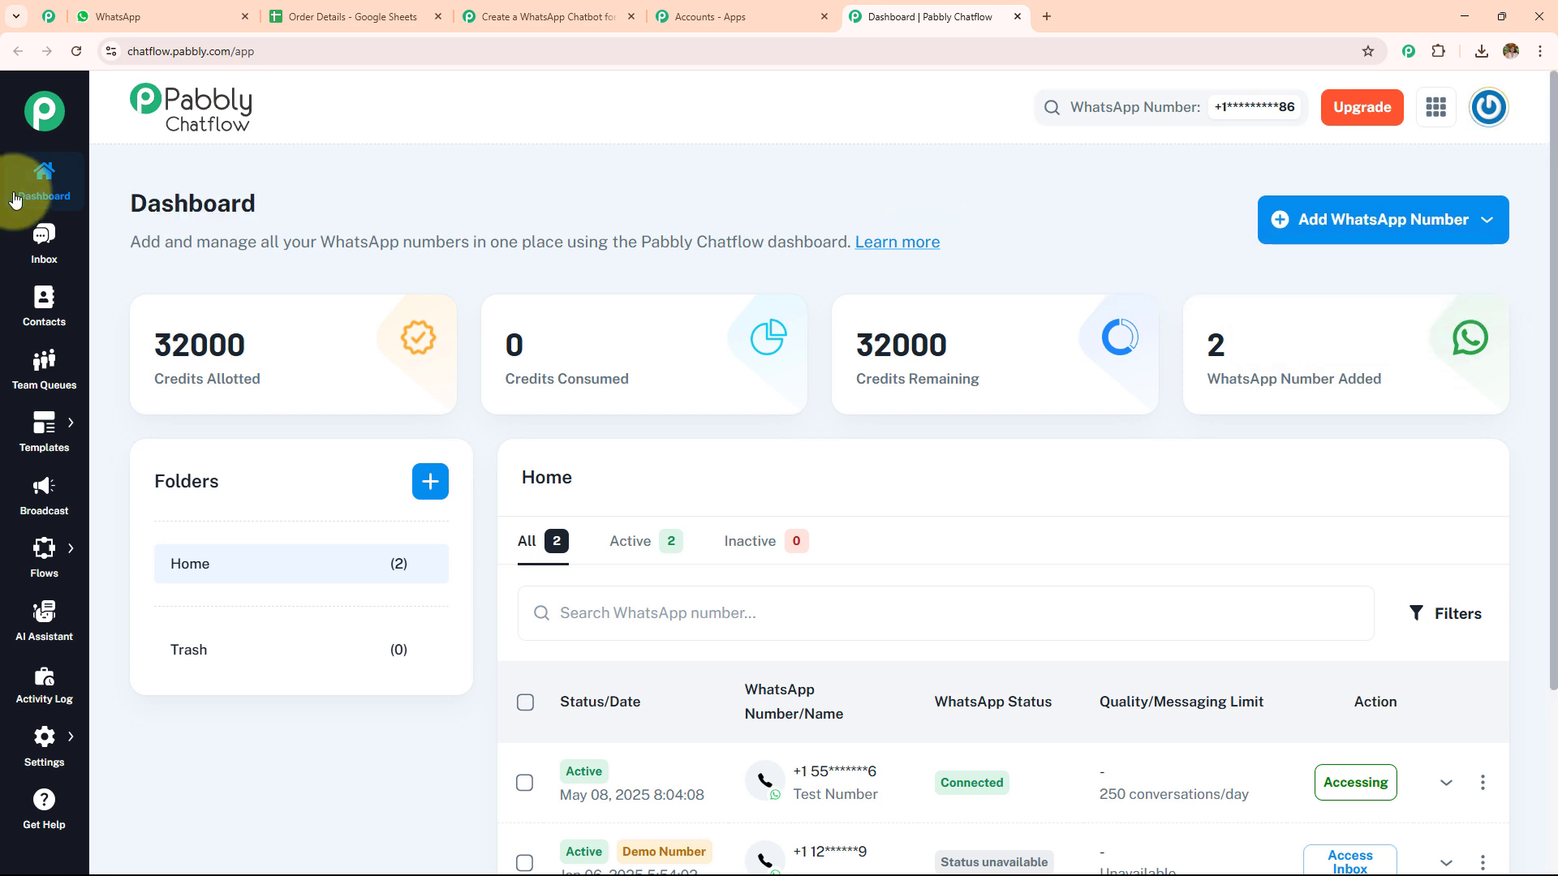
Look through the Inbox, Contacts, Team Queues, Broadcast and AI Assistant sections, including the options under Templates and Flows.
left_click(30, 241)
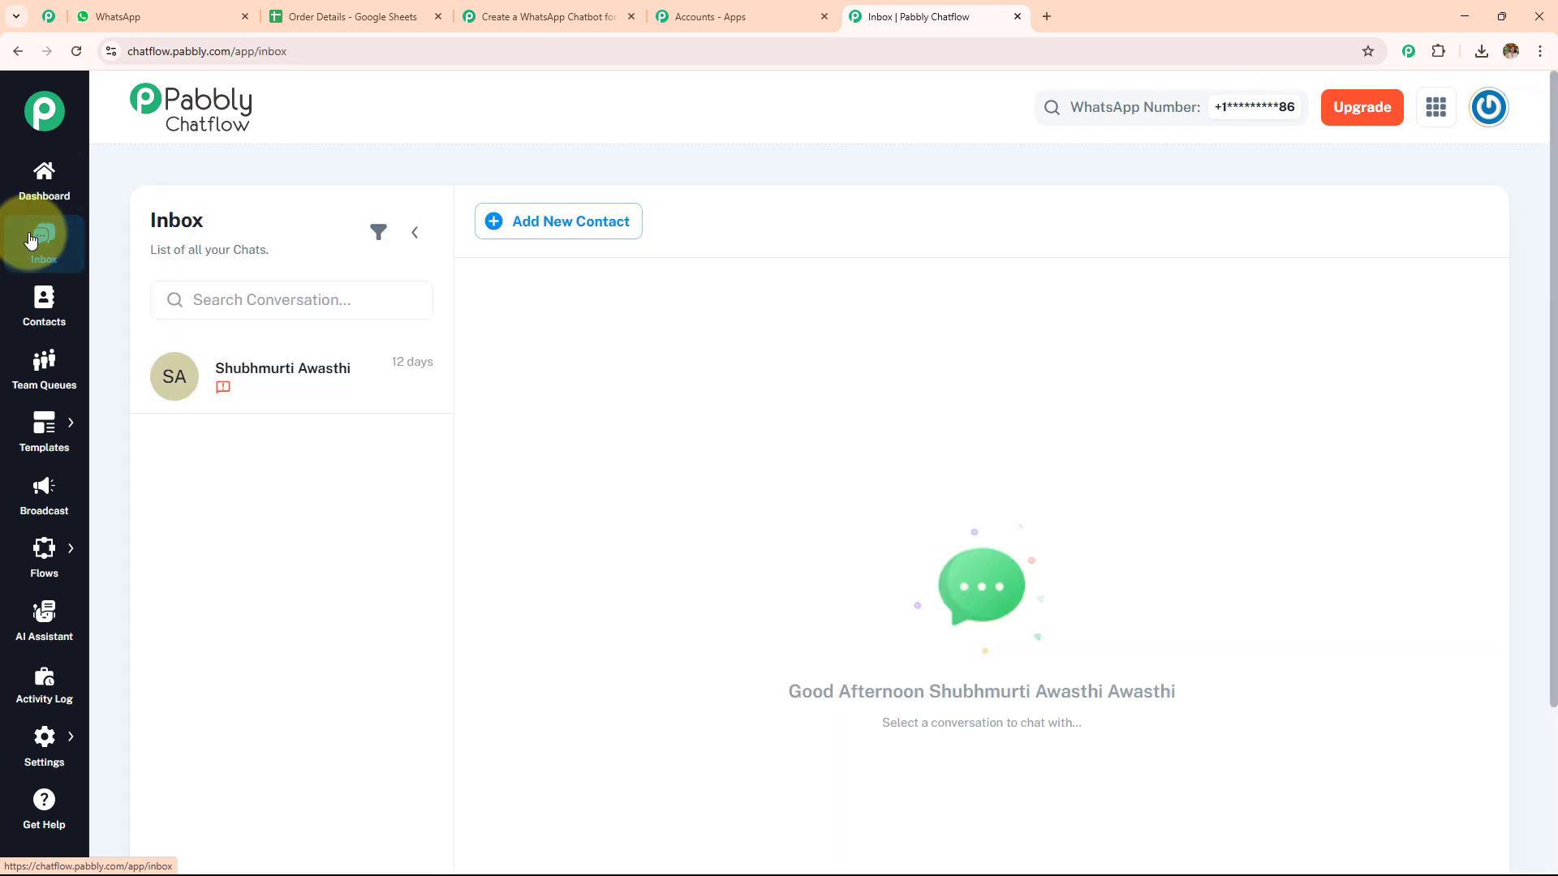
left_click(50, 310)
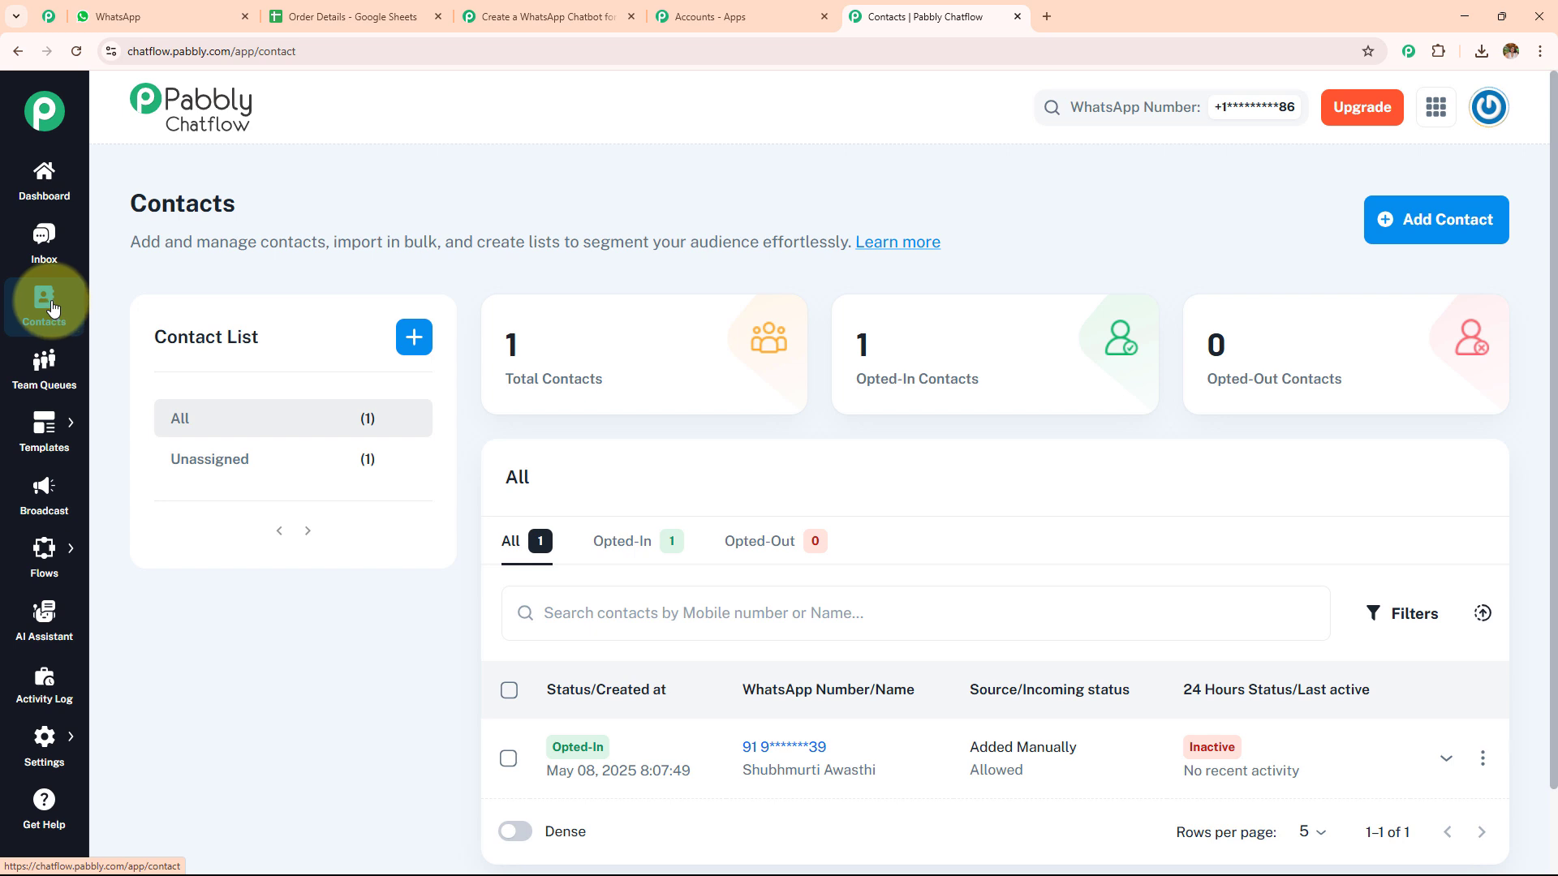
left_click(61, 377)
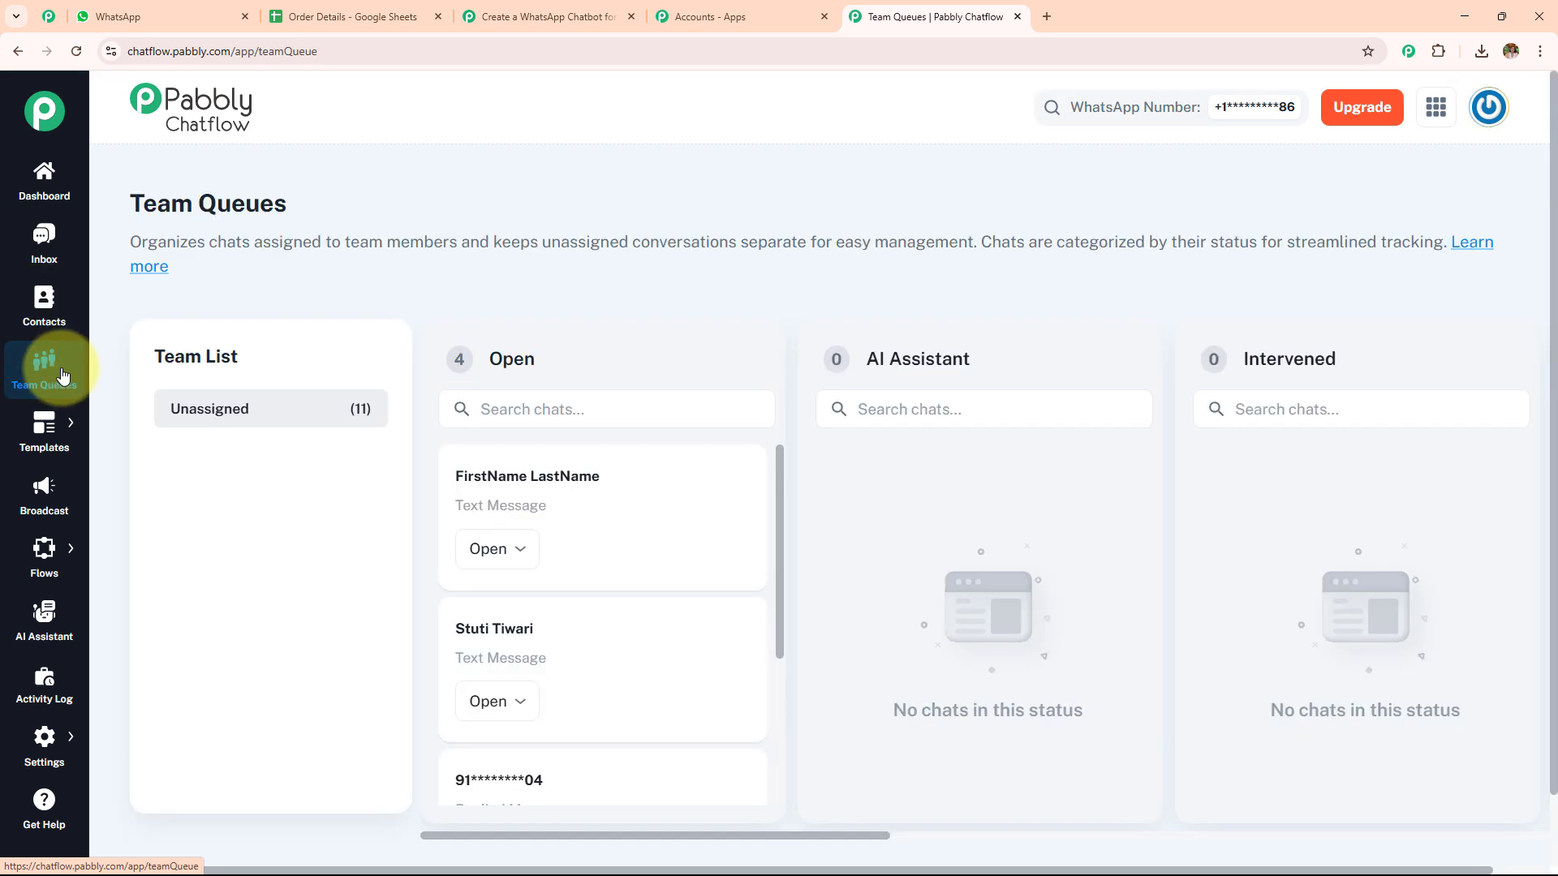
mouse_move(61, 449)
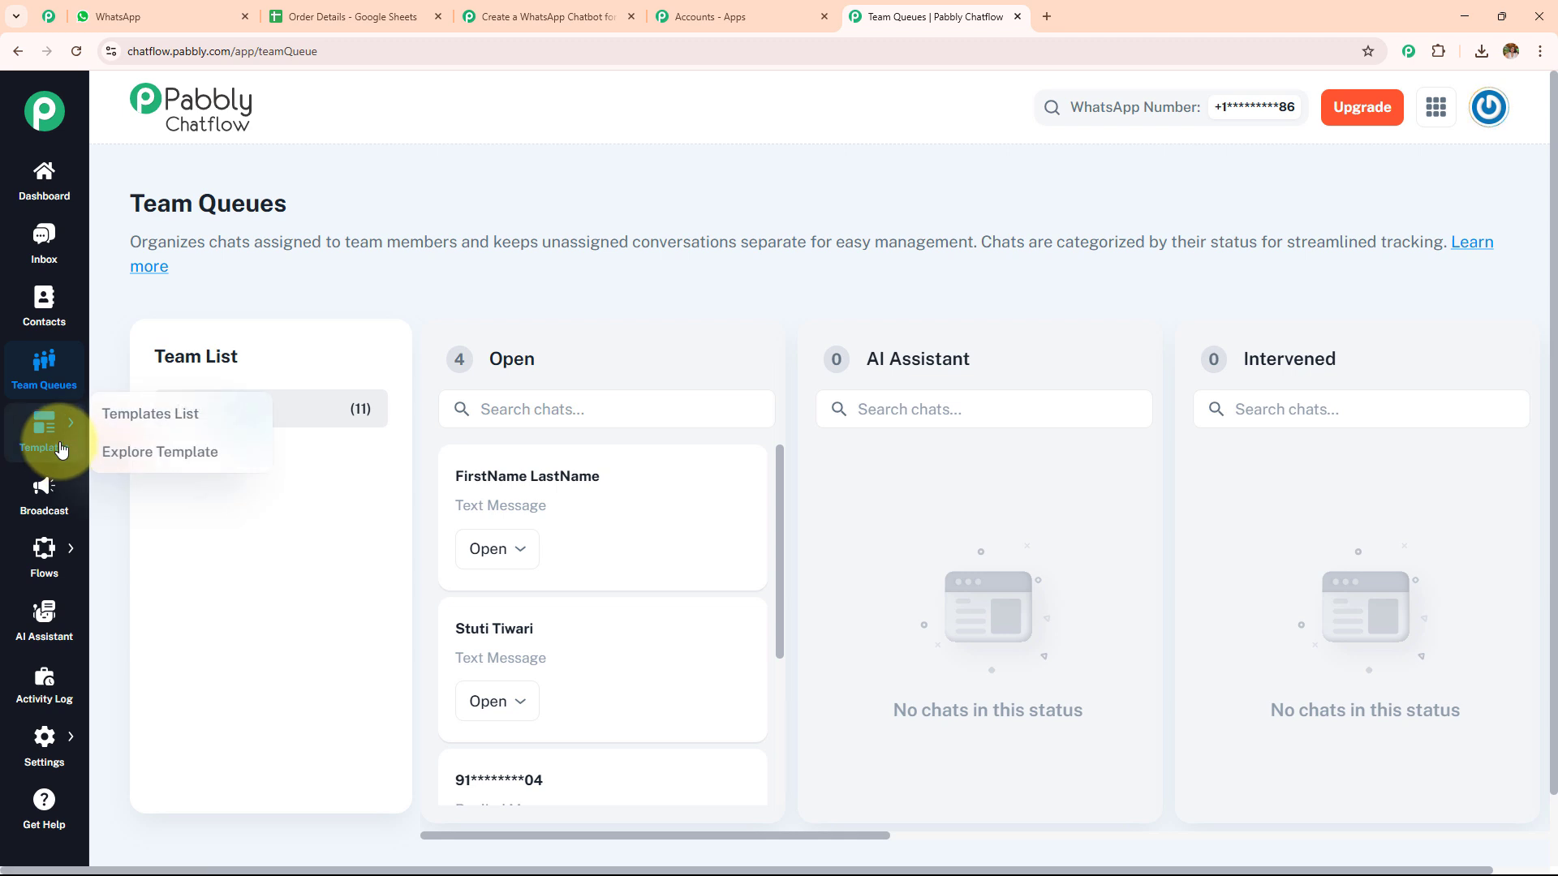
left_click(62, 516)
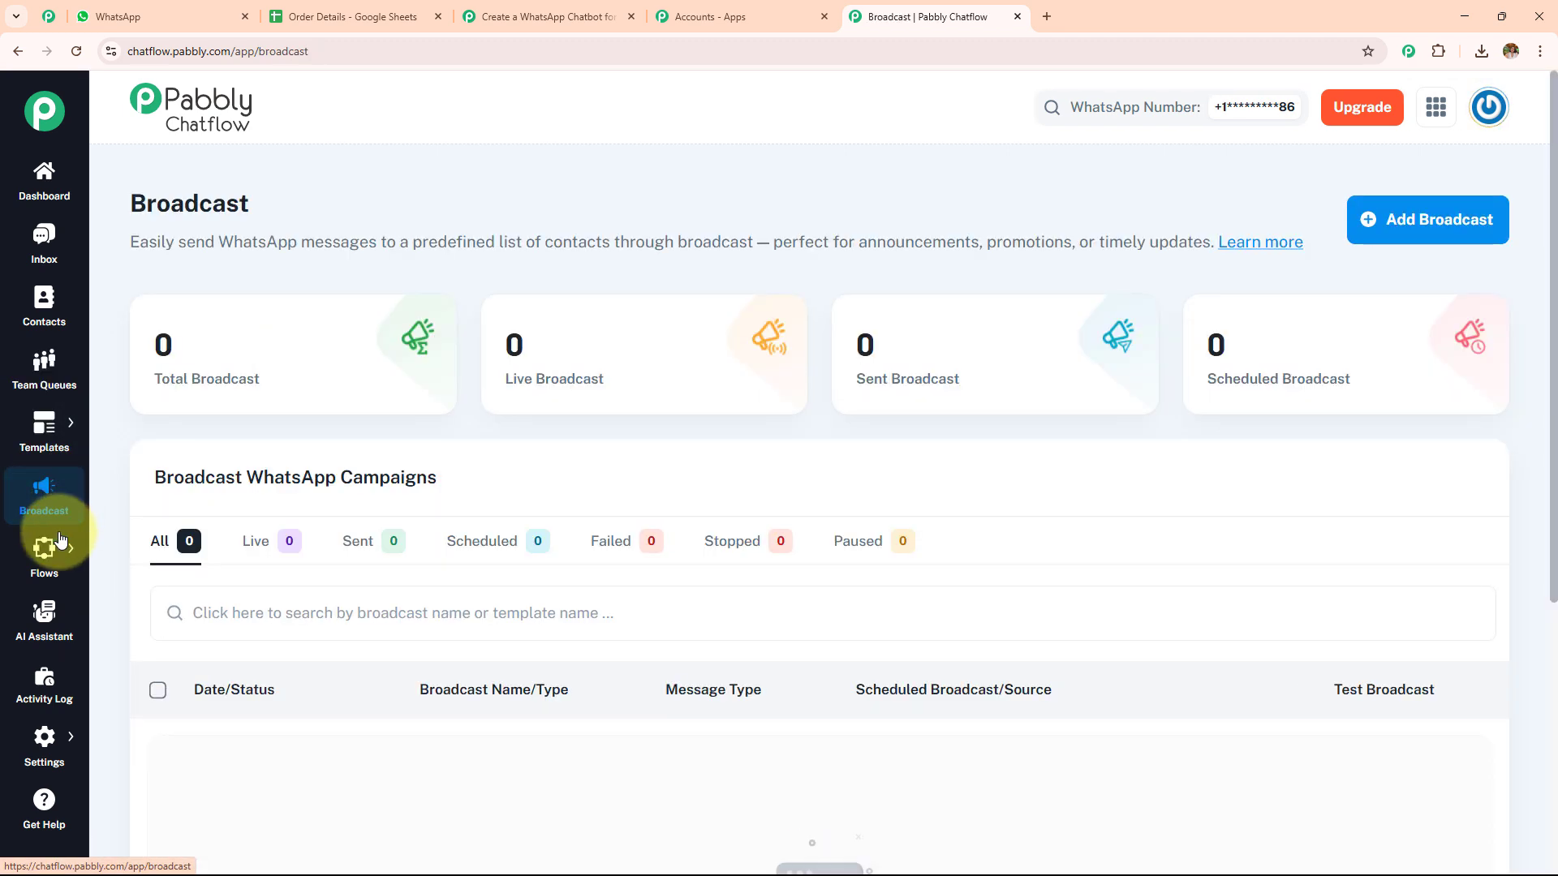
mouse_move(53, 553)
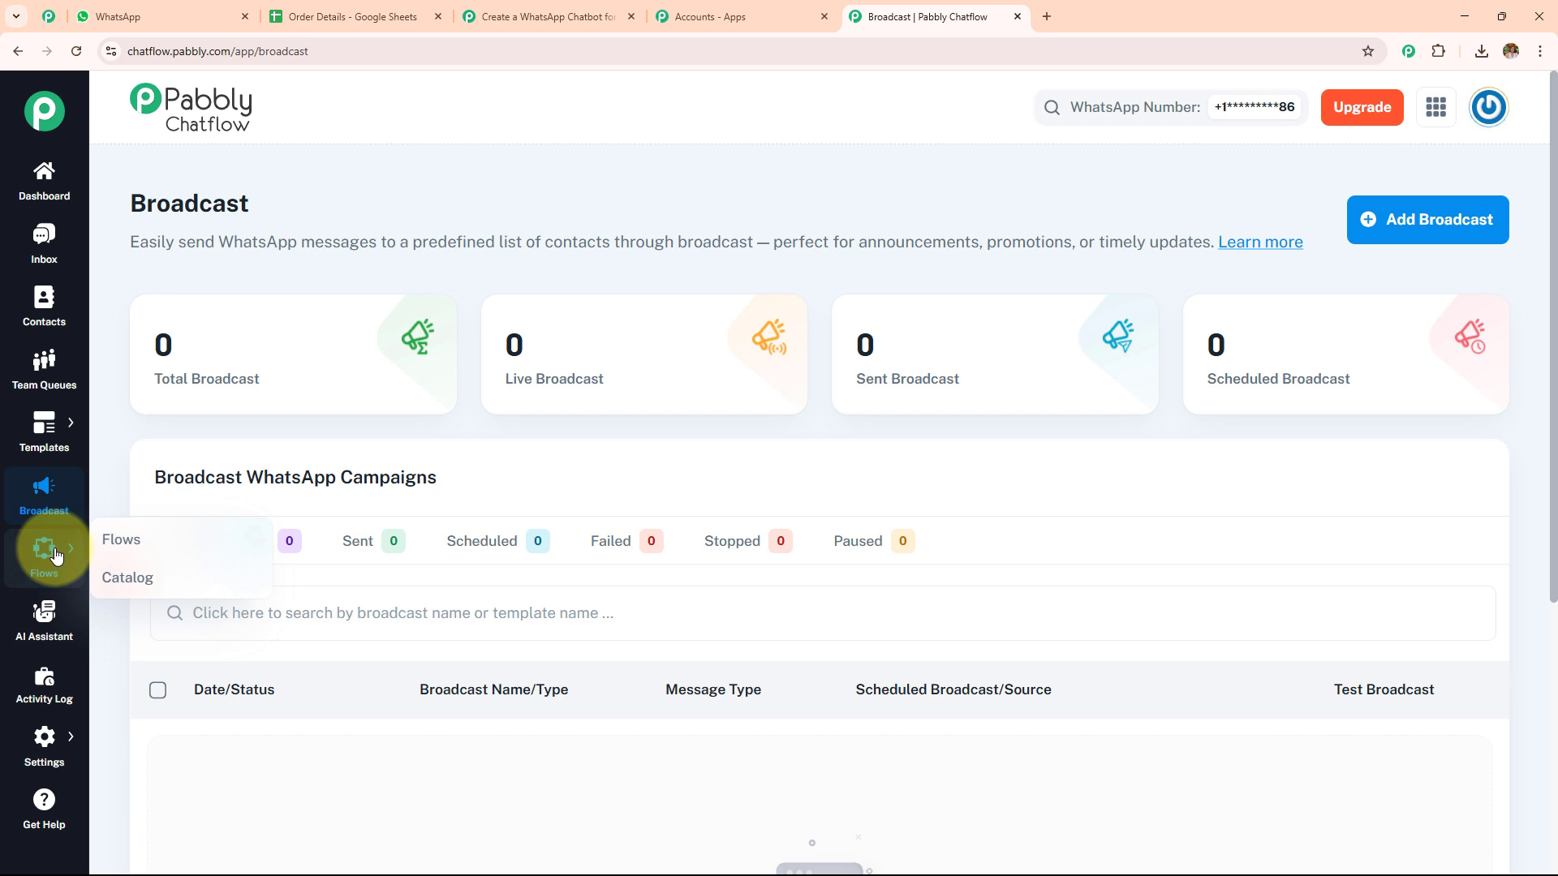
left_click(45, 608)
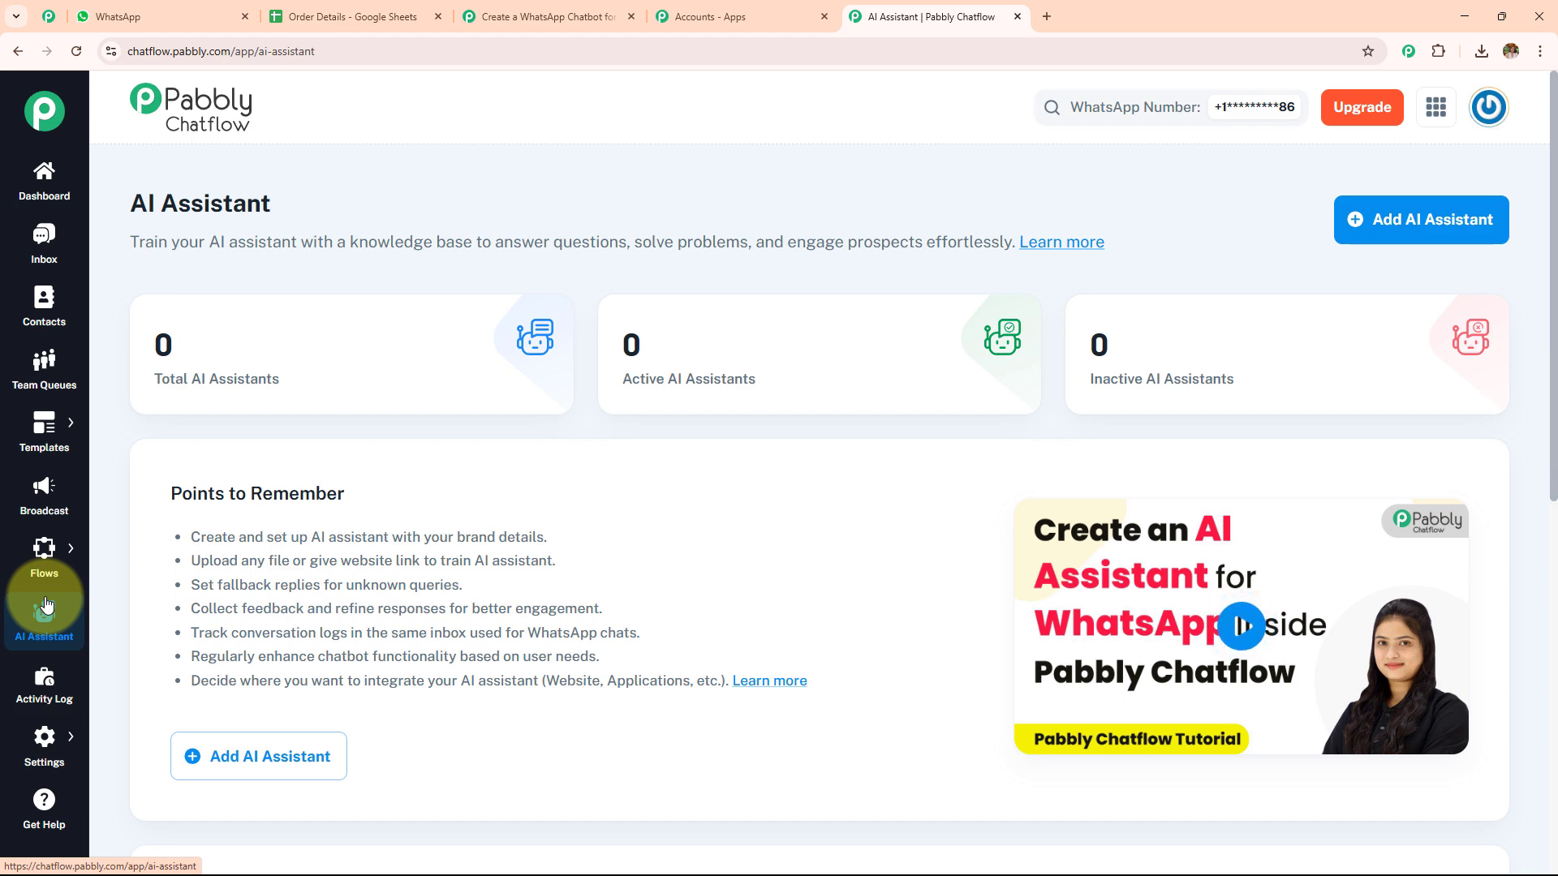
Examine the Activity Log, the available settings and the help page, and return to the dashboard.
left_click(36, 678)
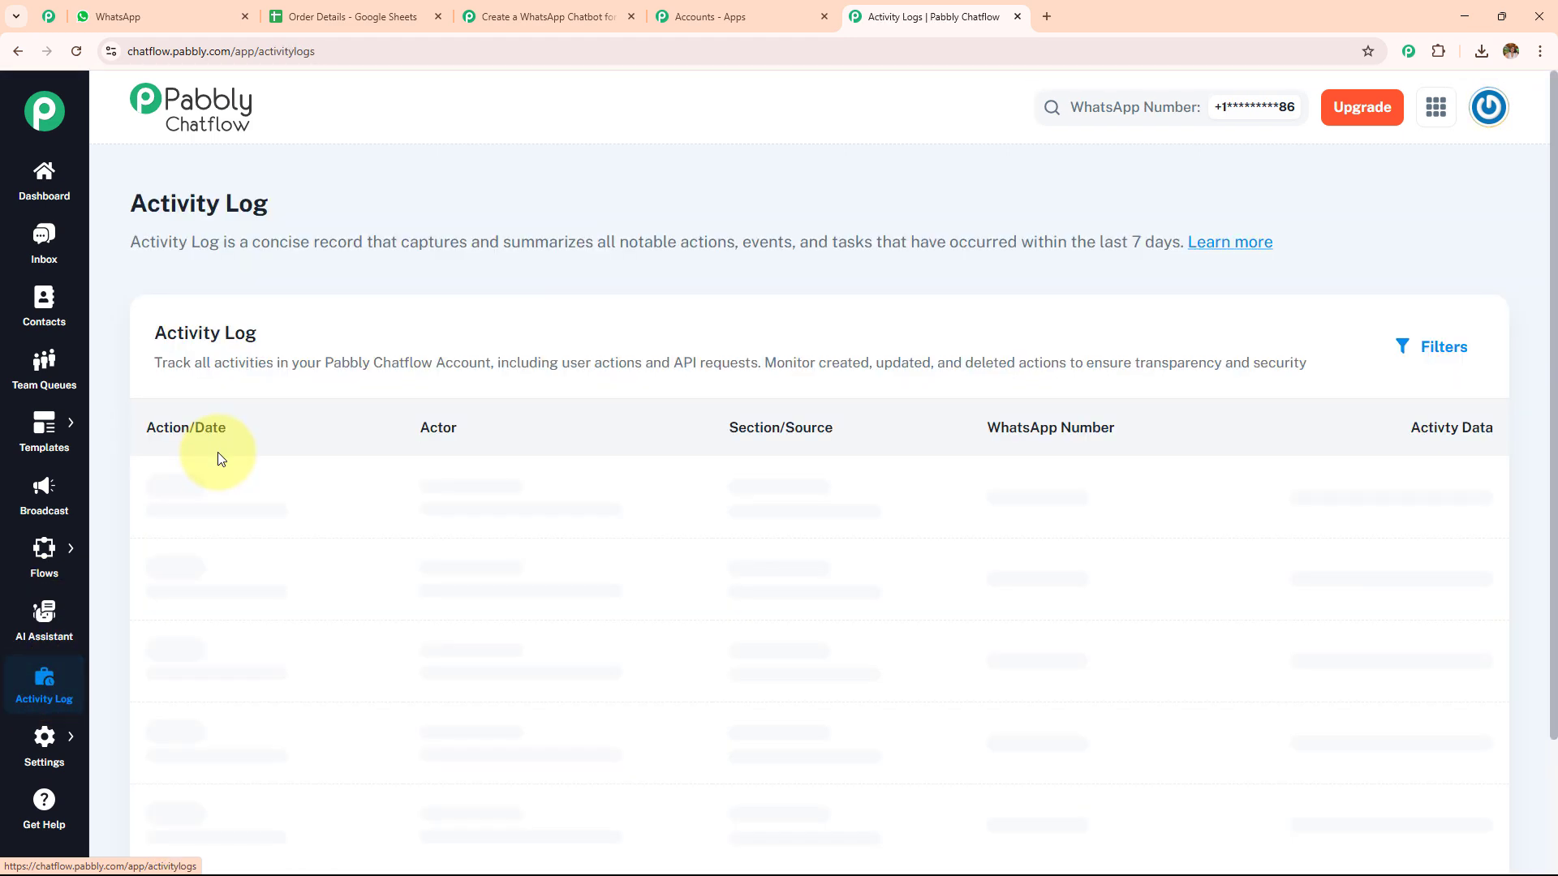
left_click_drag(154, 363, 830, 365)
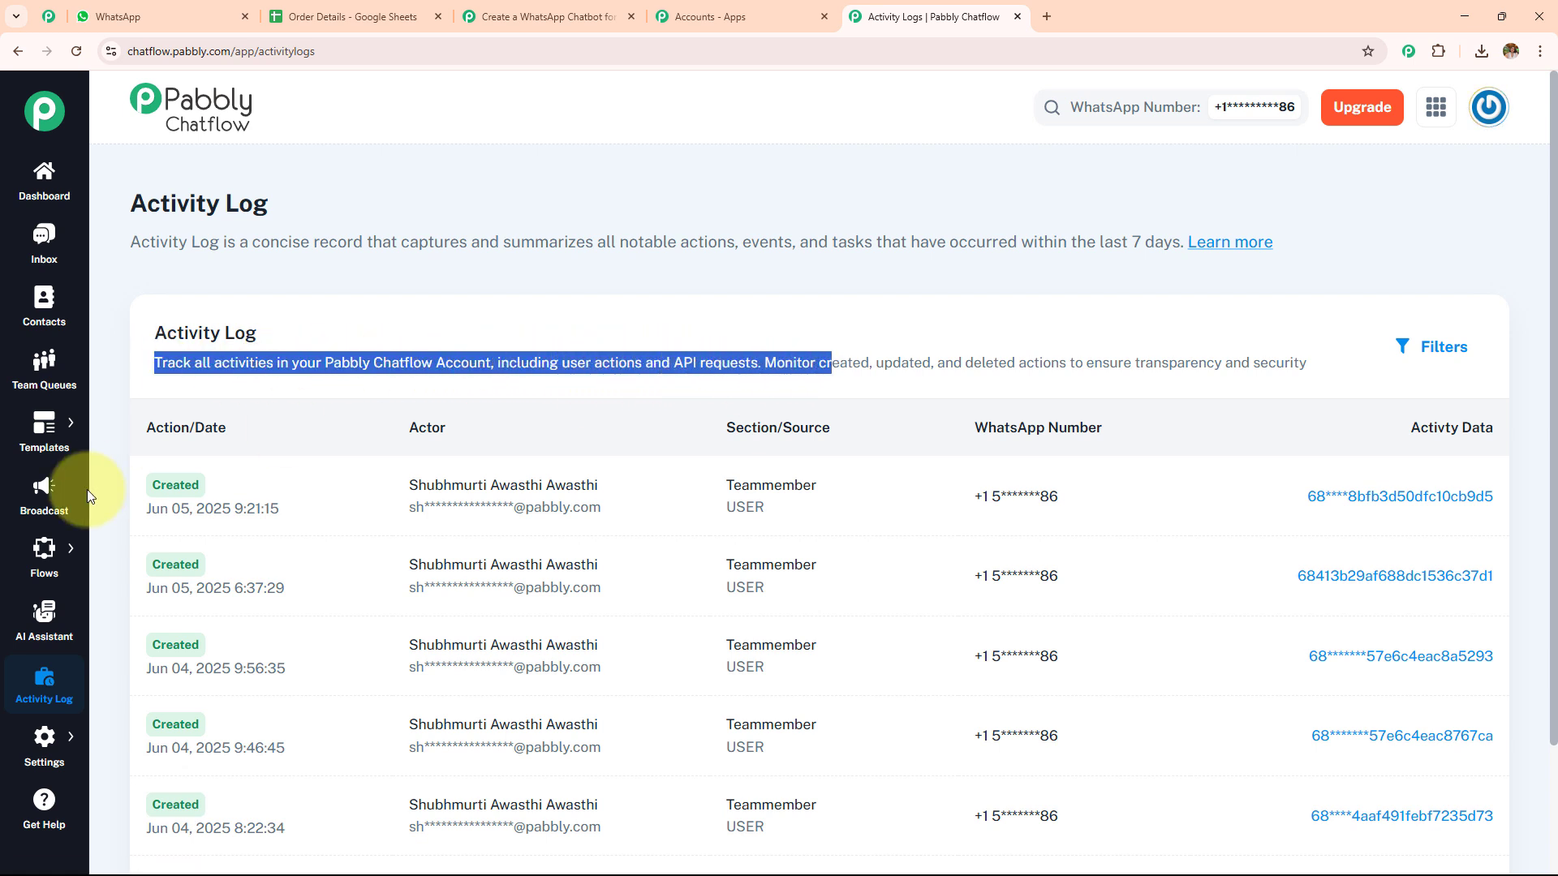
mouse_move(61, 735)
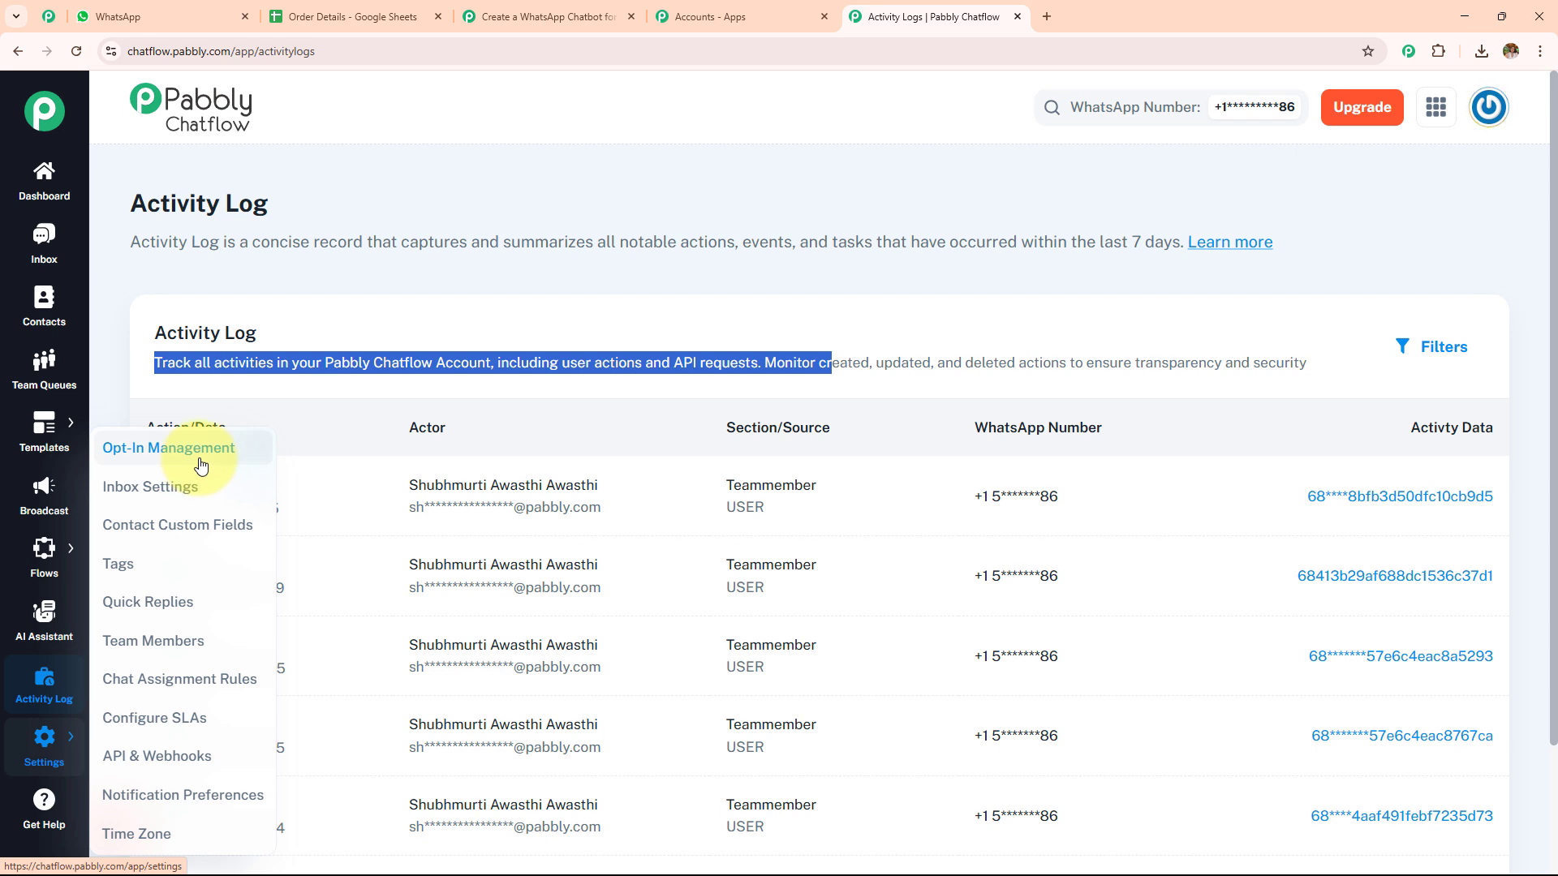
left_click(46, 814)
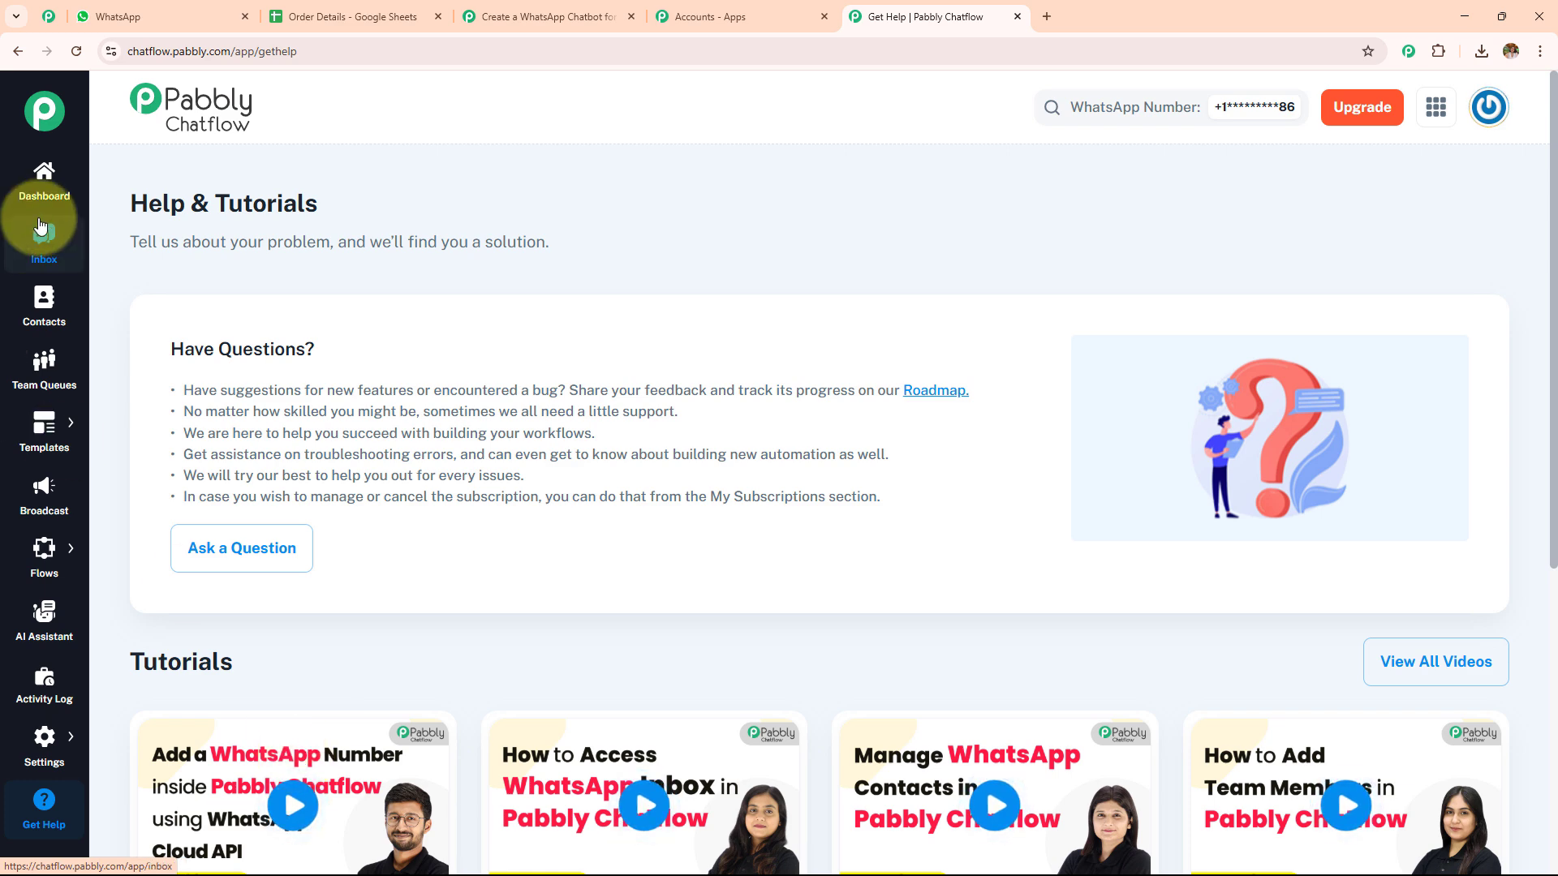
left_click(43, 207)
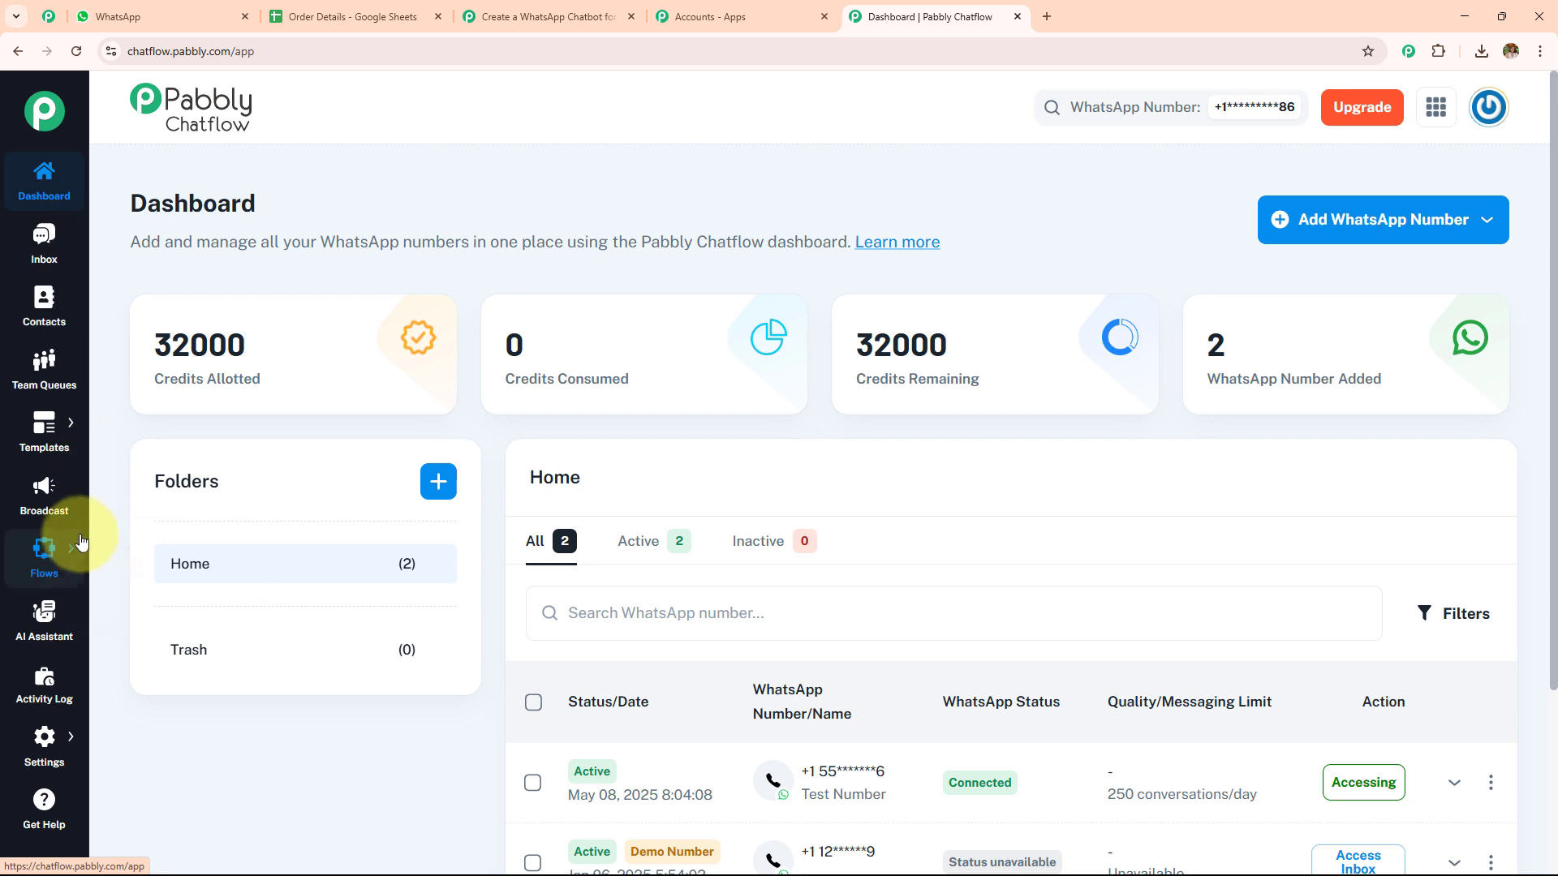
Open the Flow Builder and review the list of existing flows.
mouse_move(75, 549)
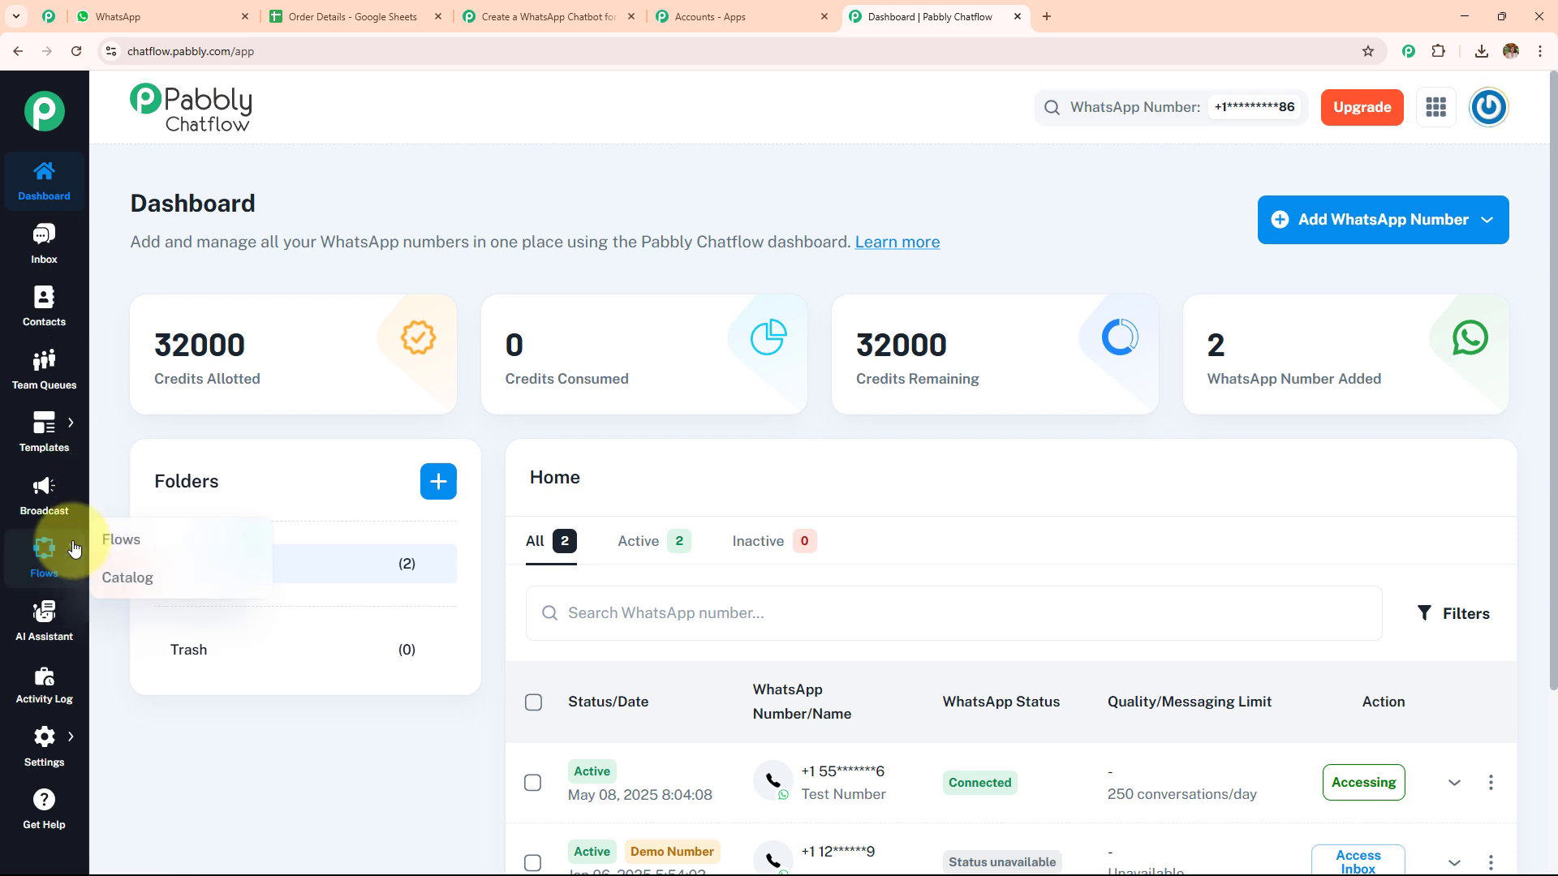
left_click(157, 553)
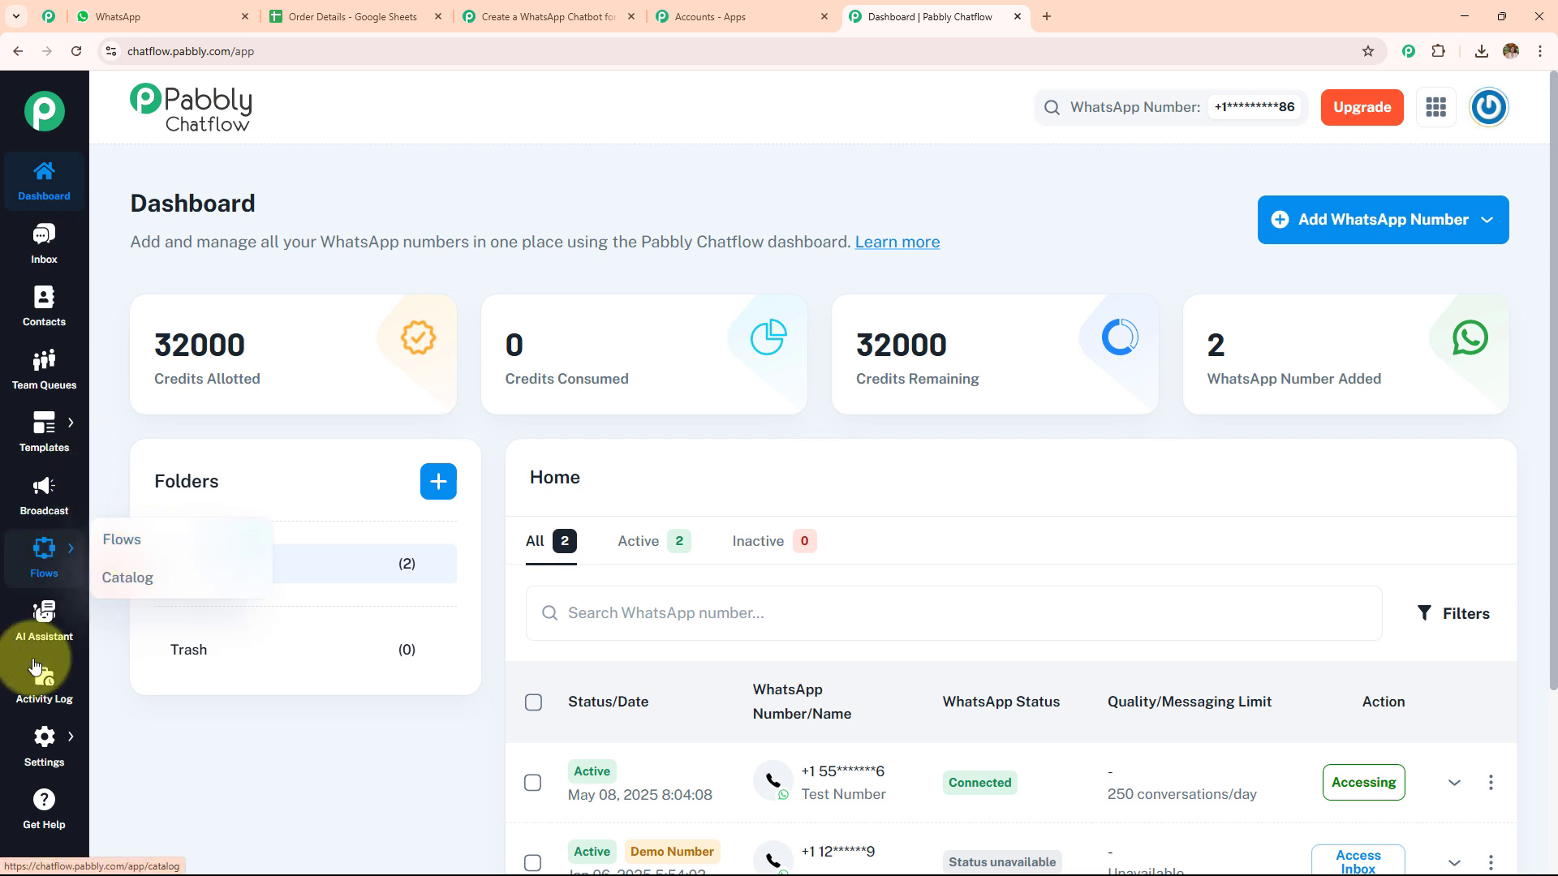
left_click_drag(285, 172, 465, 150)
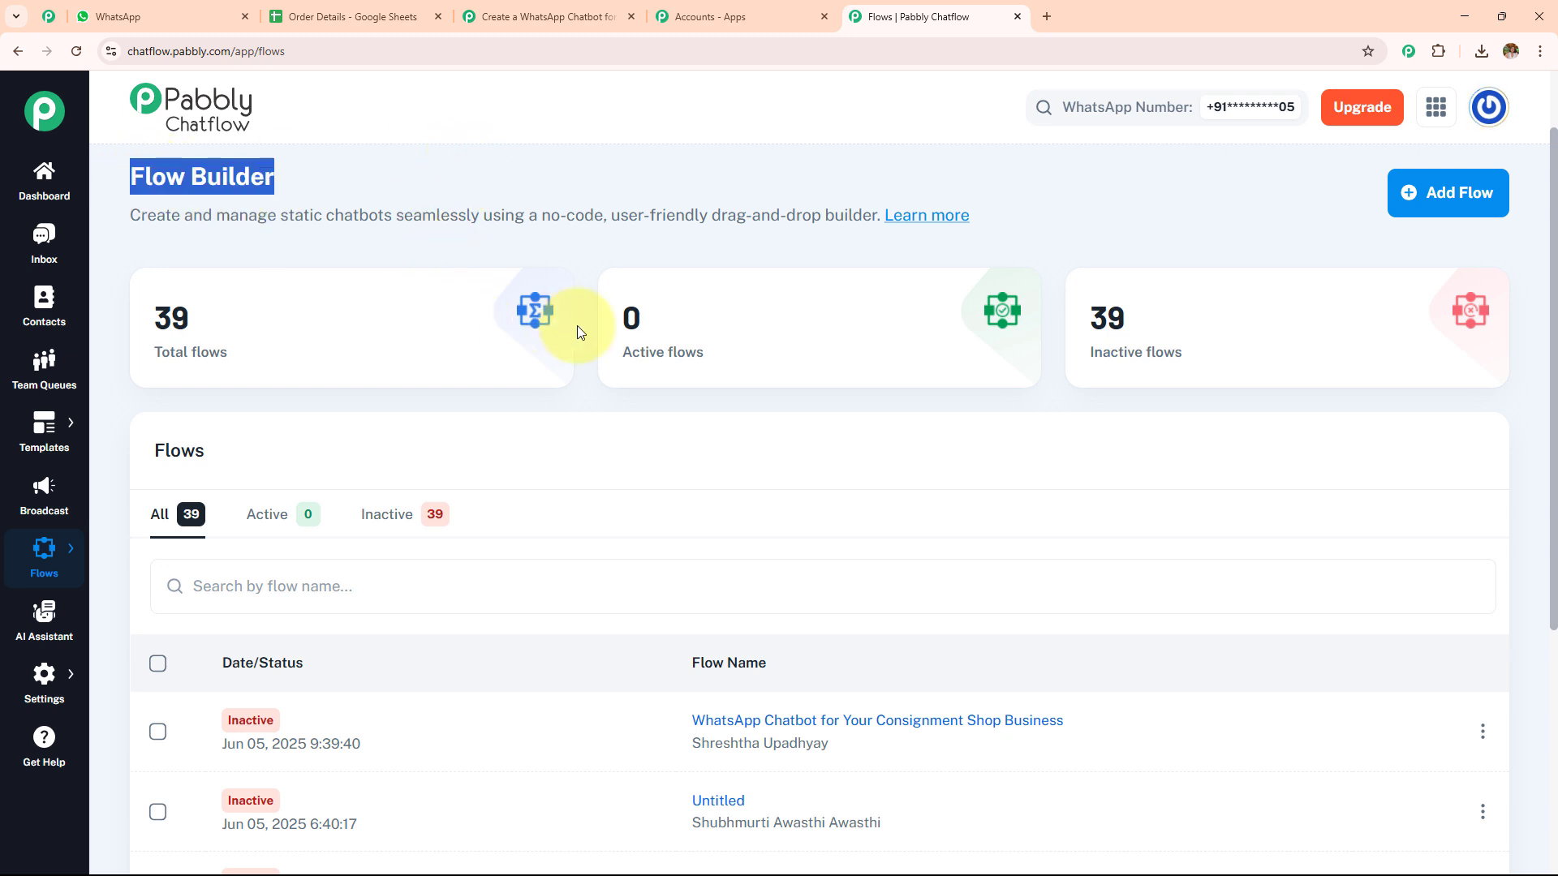
scroll(719, 462, "down", 3)
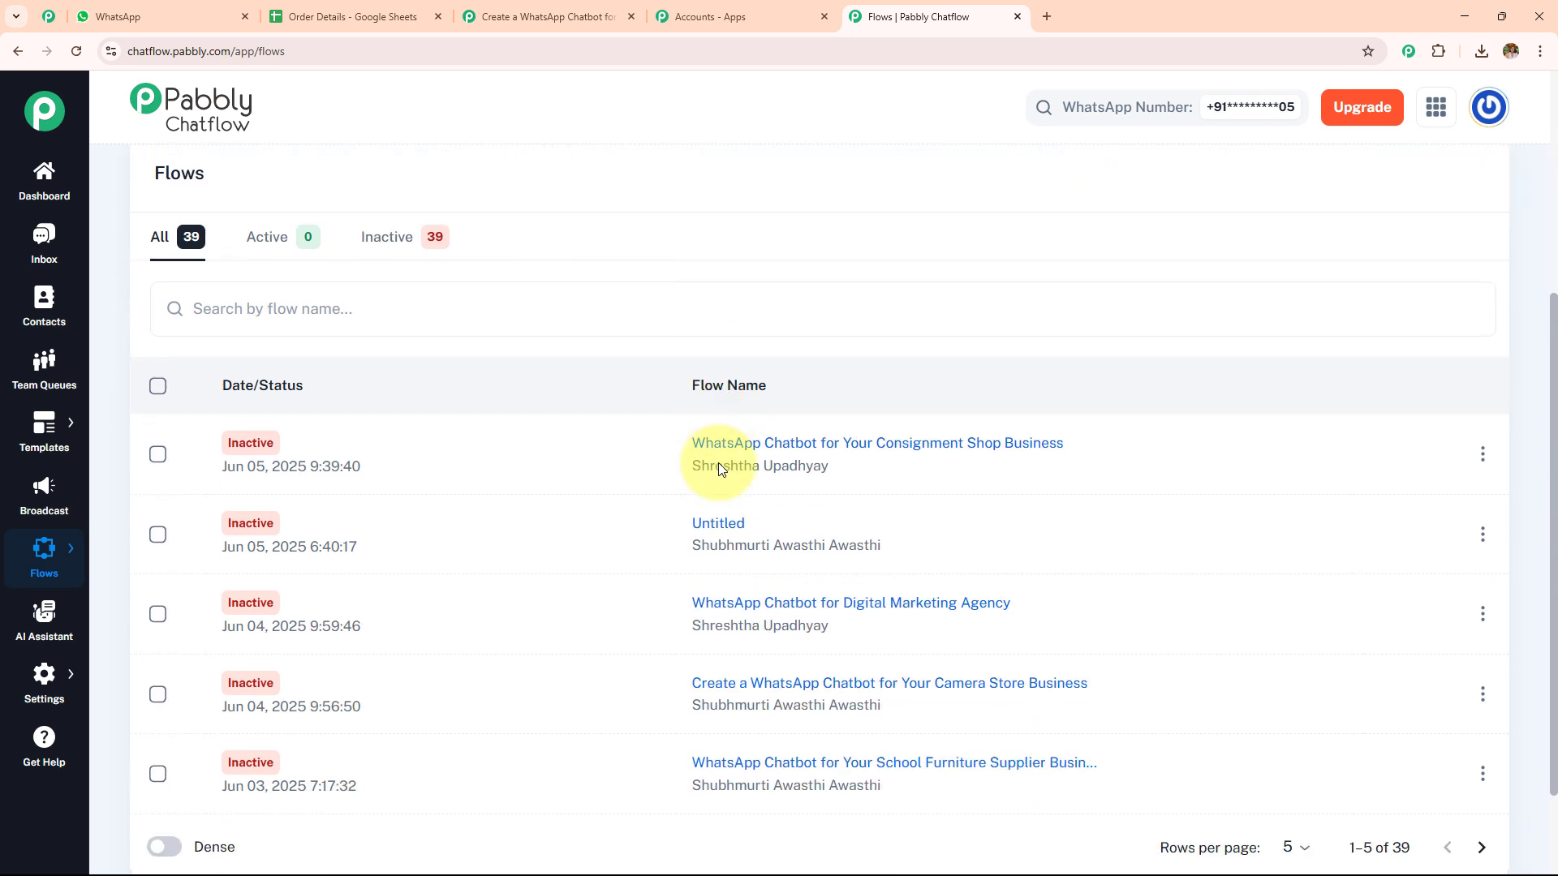
scroll(718, 469, "up", 5)
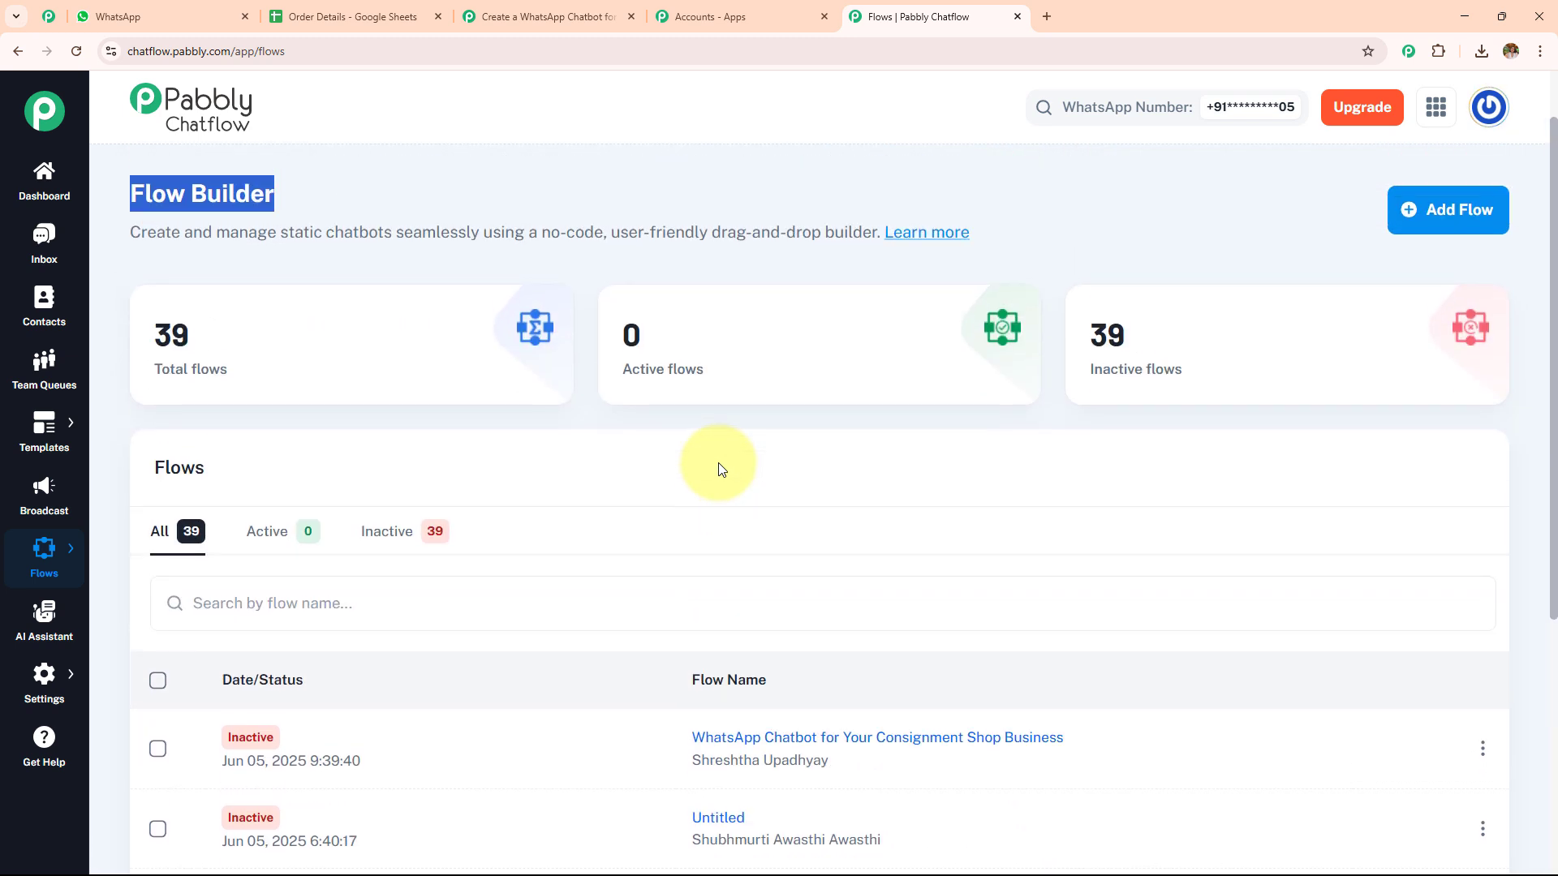
Add a new flow and name it "Create a WhatsApp Chatbot for Your Camera Store Business".
left_click(1467, 226)
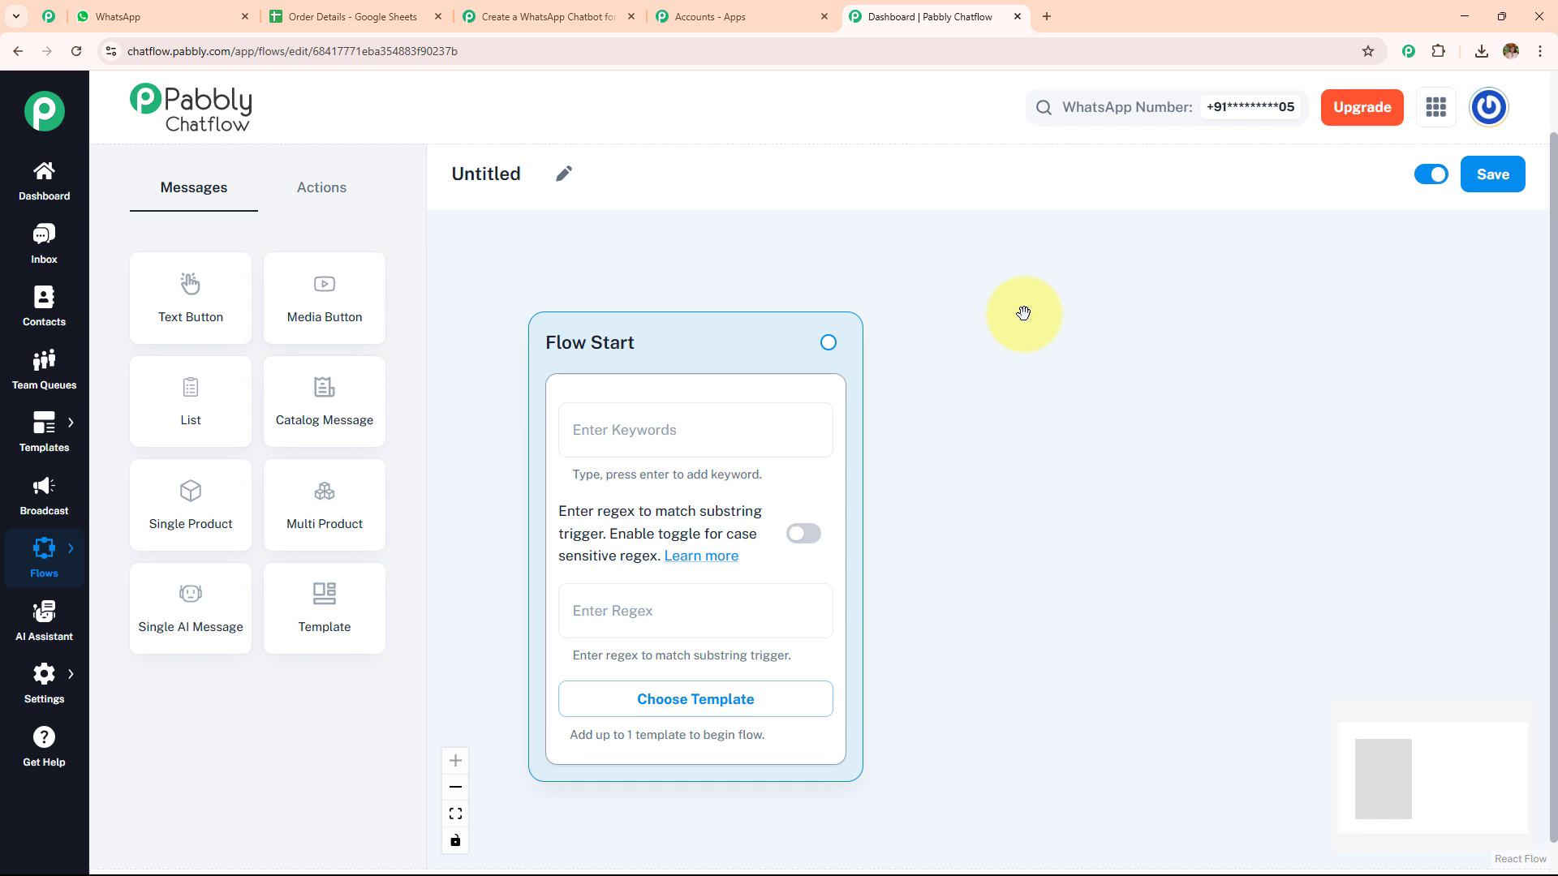
left_click(564, 174)
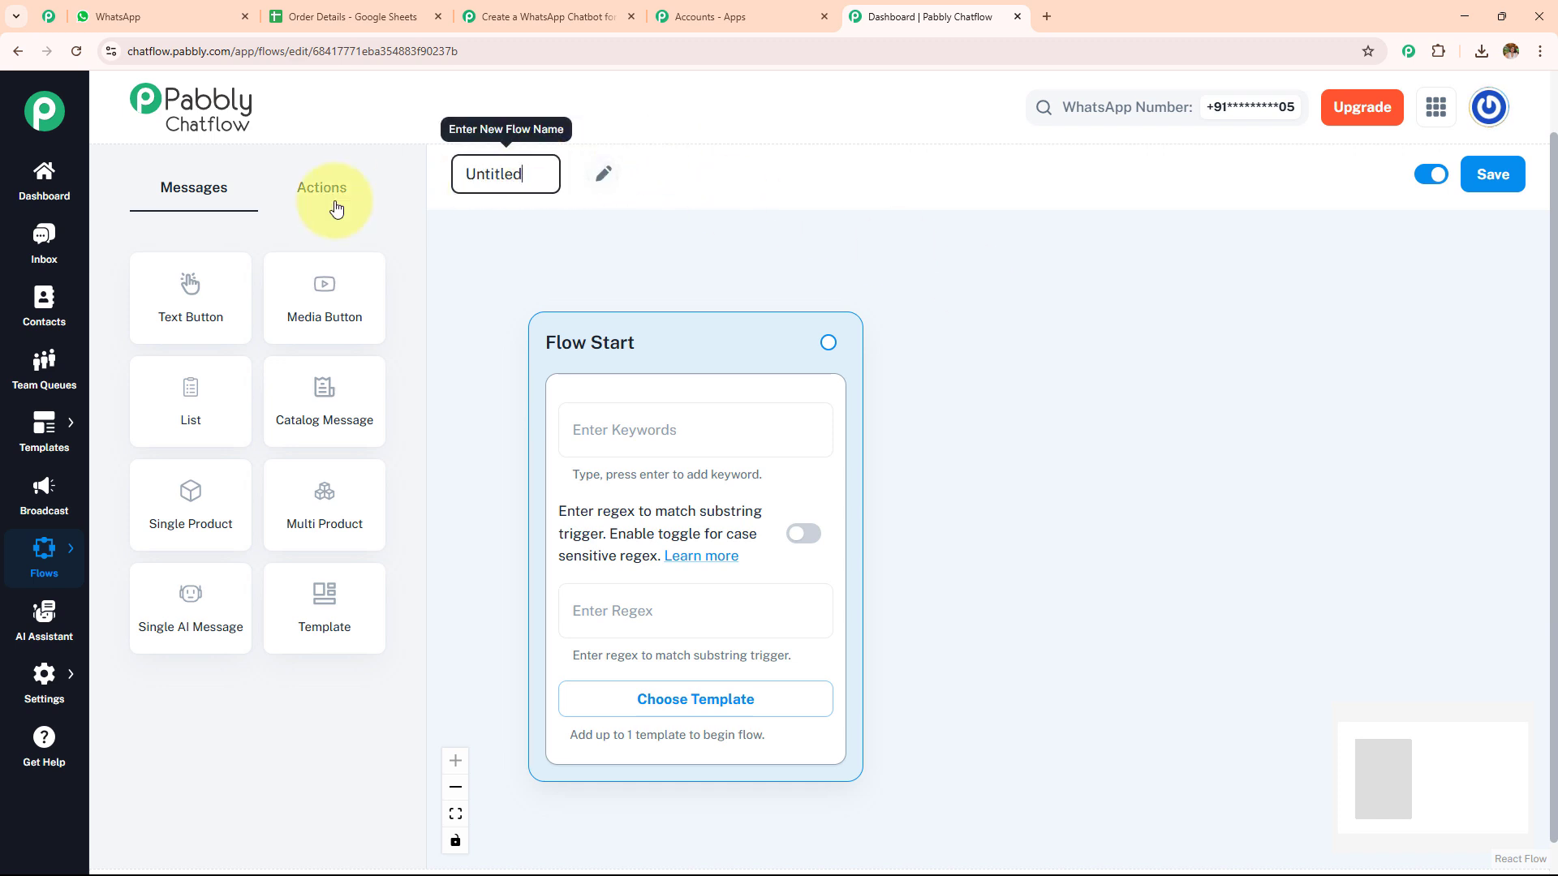
type("Create a WhatsApp Chatbot for Your Camera Store Business")
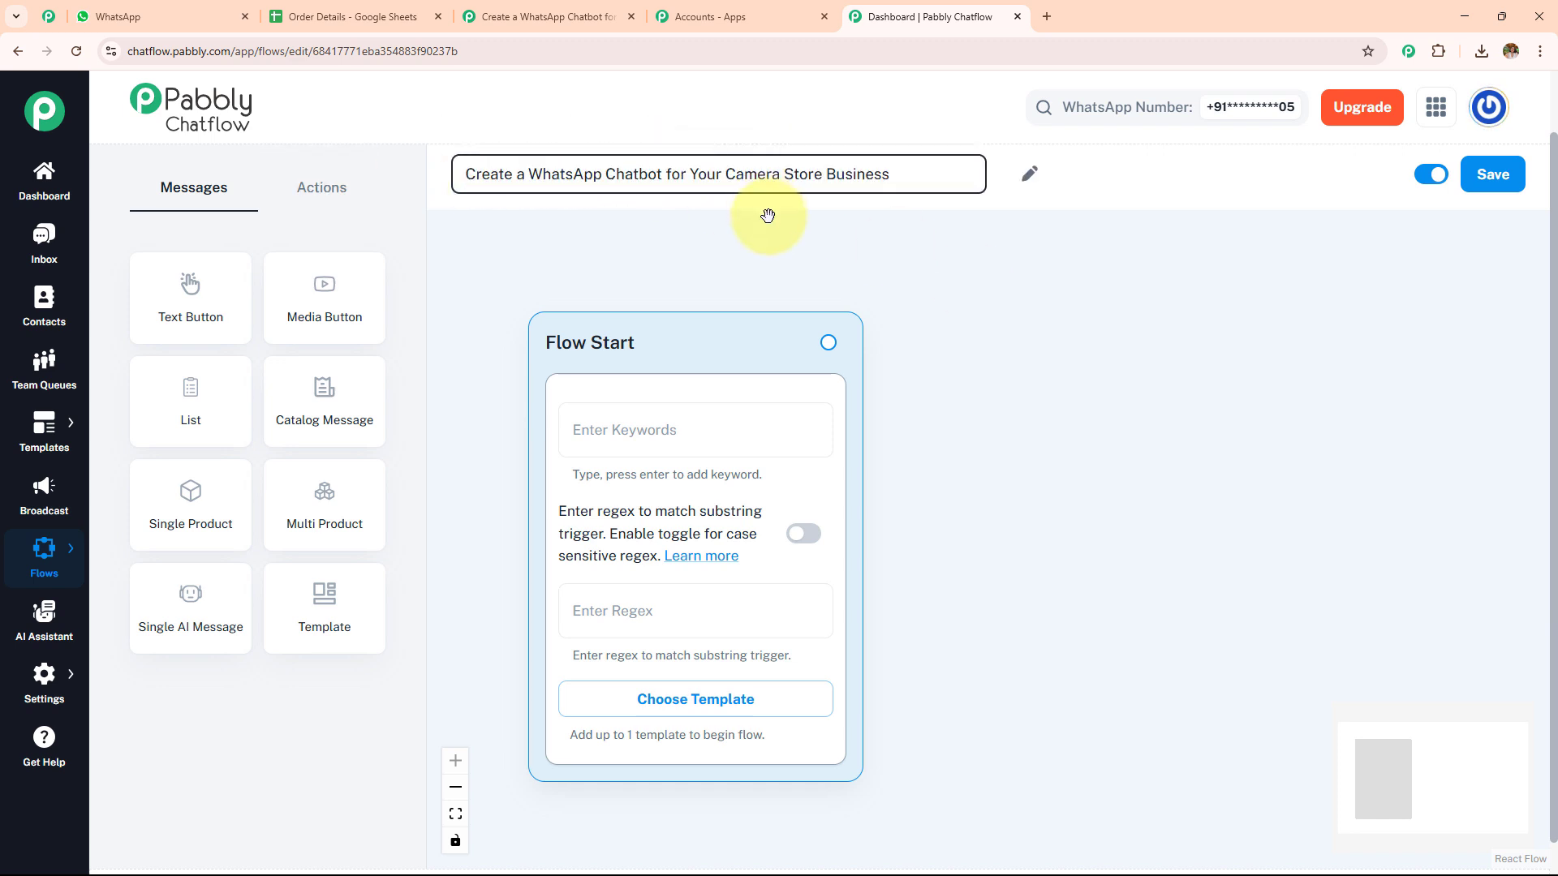
left_click(769, 217)
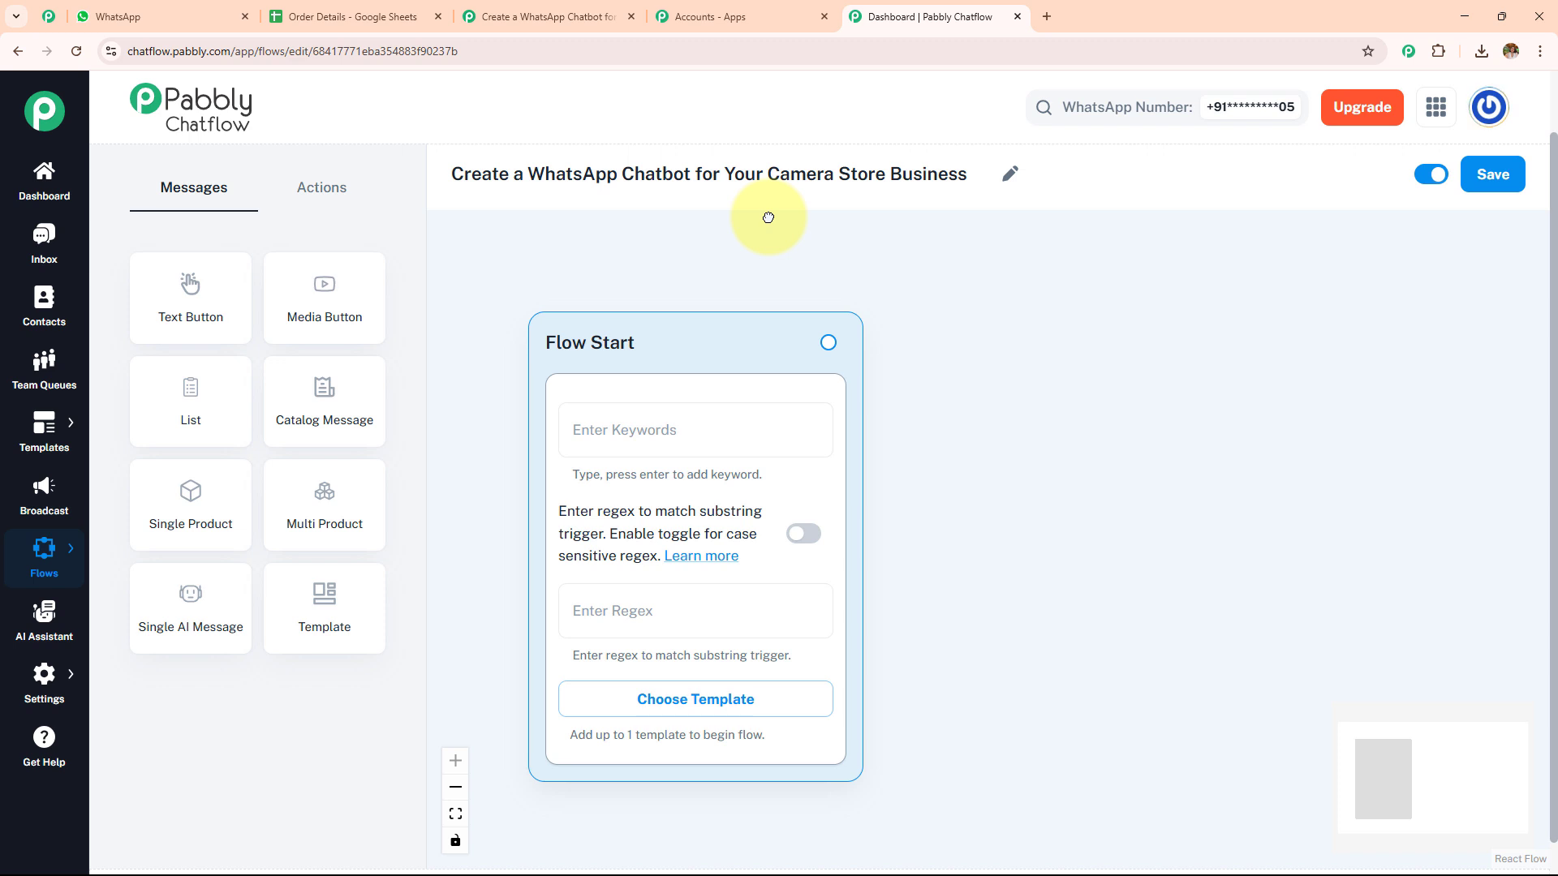
Examine the message and action node types available for building the flow.
left_click(280, 193)
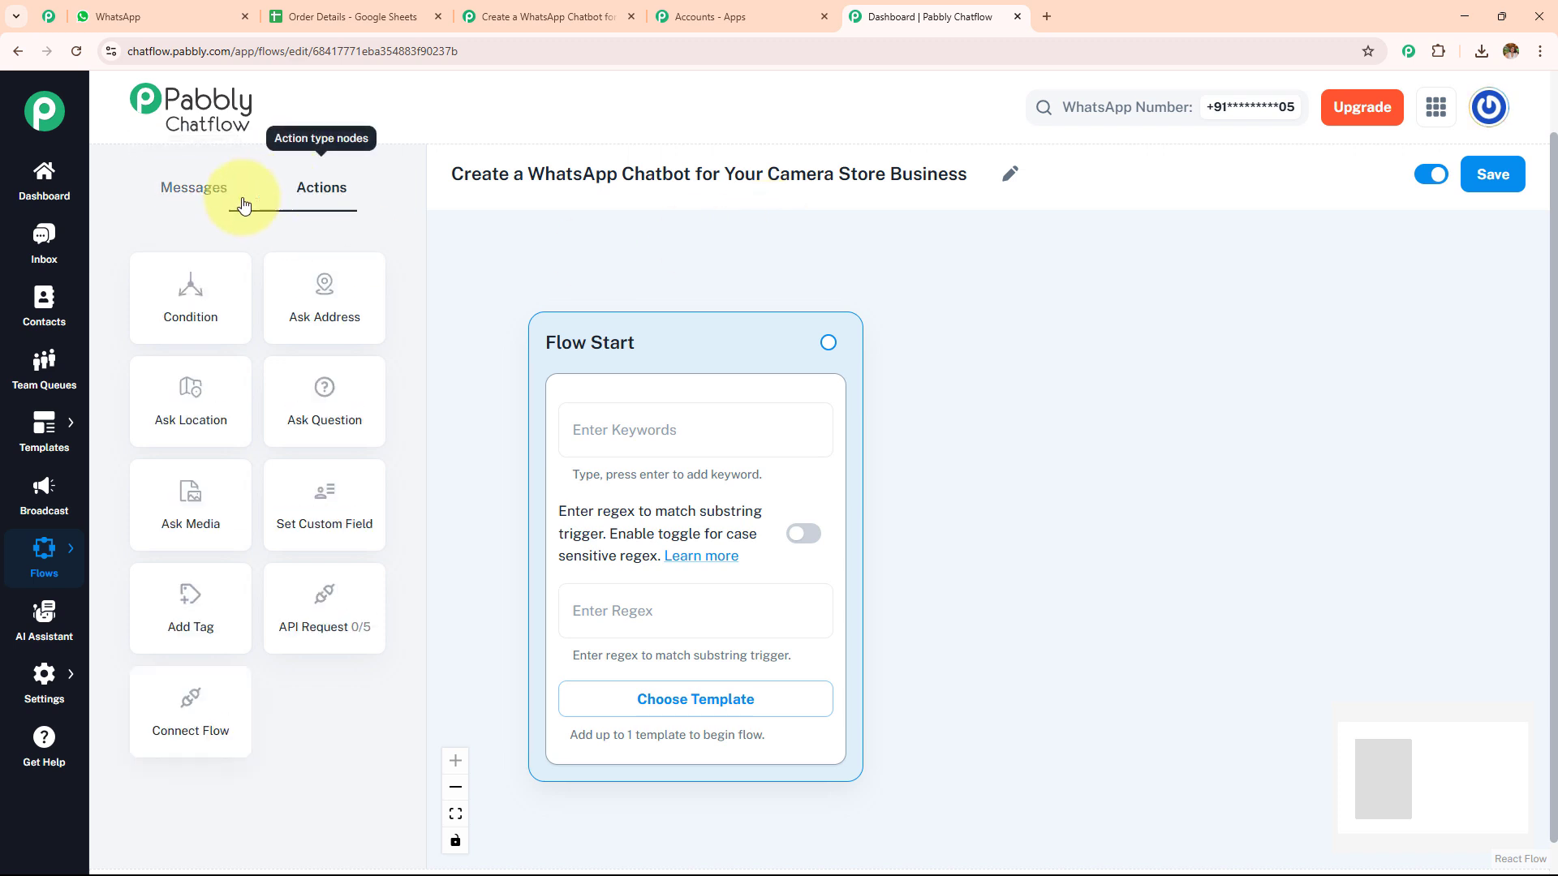
left_click(194, 203)
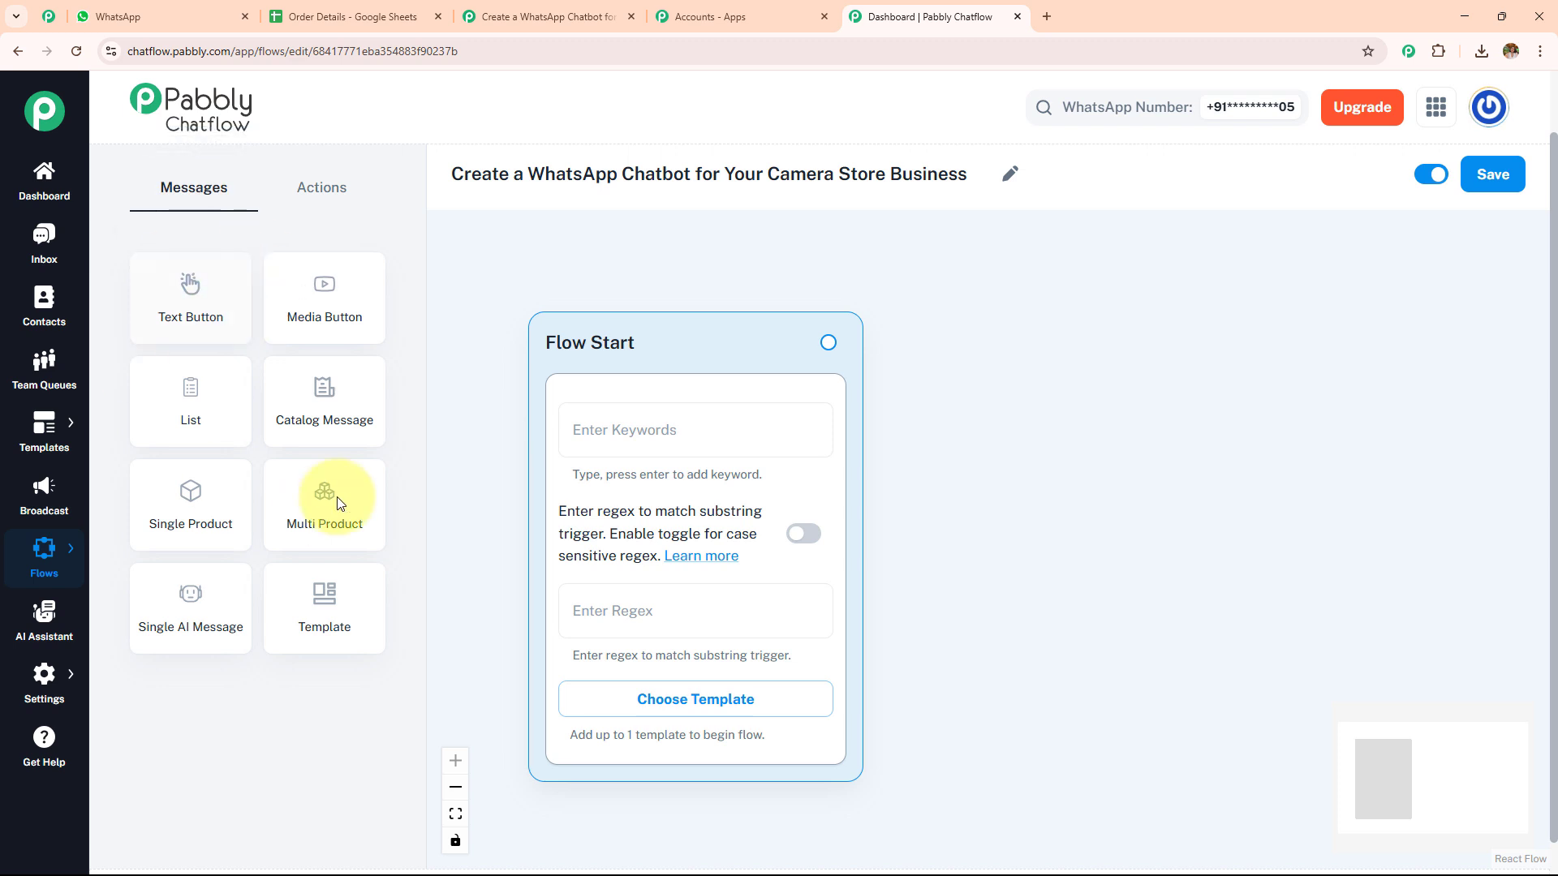
left_click(300, 188)
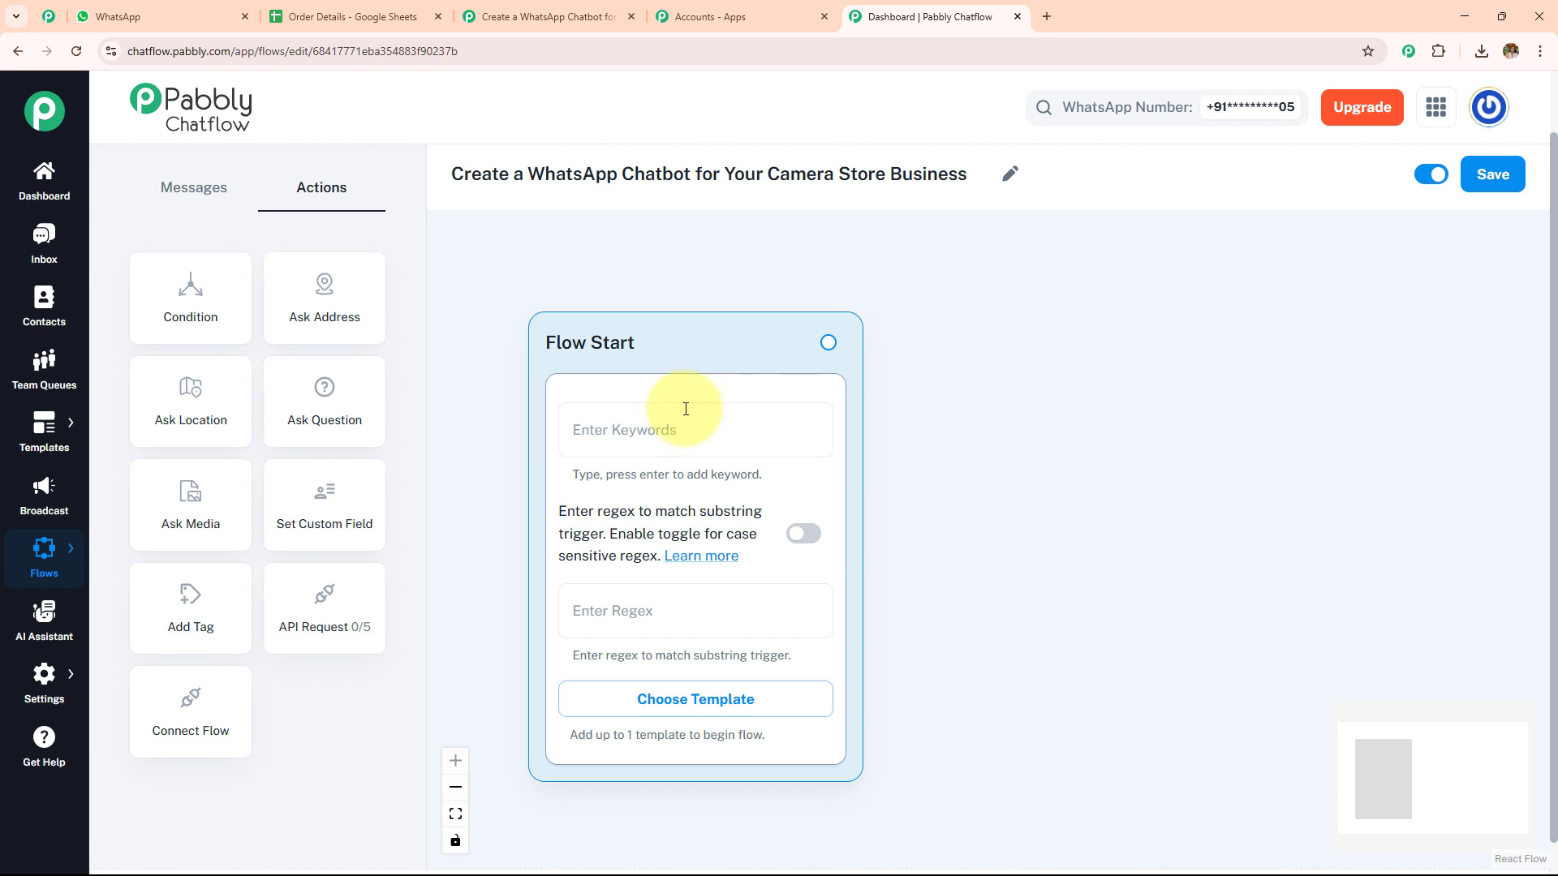
Add Hello, Hey and Hi as trigger keywords in the Flow Start node.
left_click(678, 438)
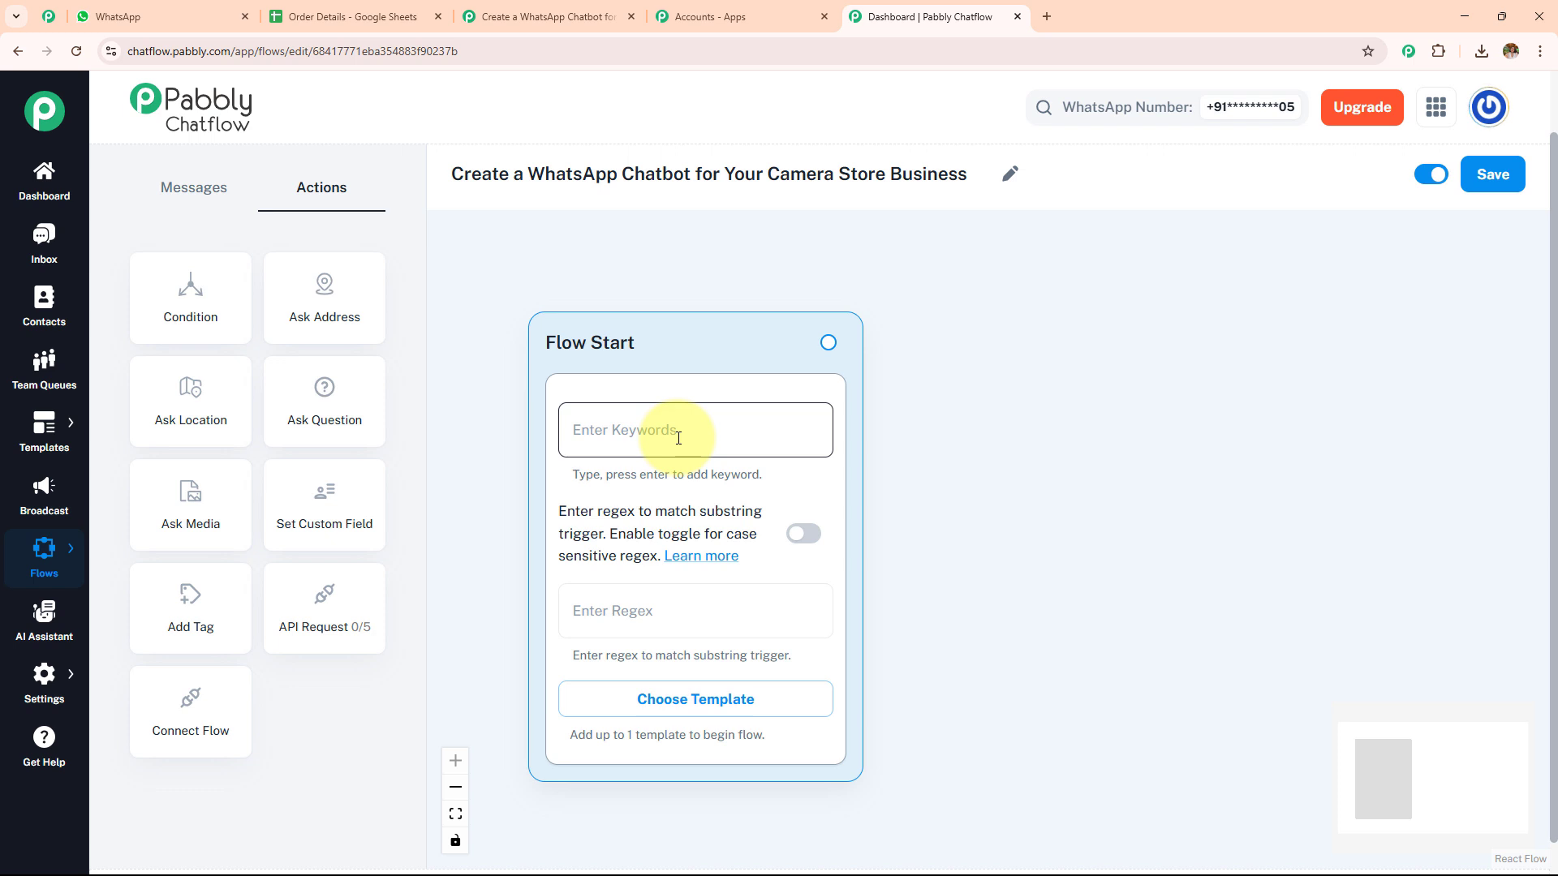
left_click(678, 439)
type("Hello")
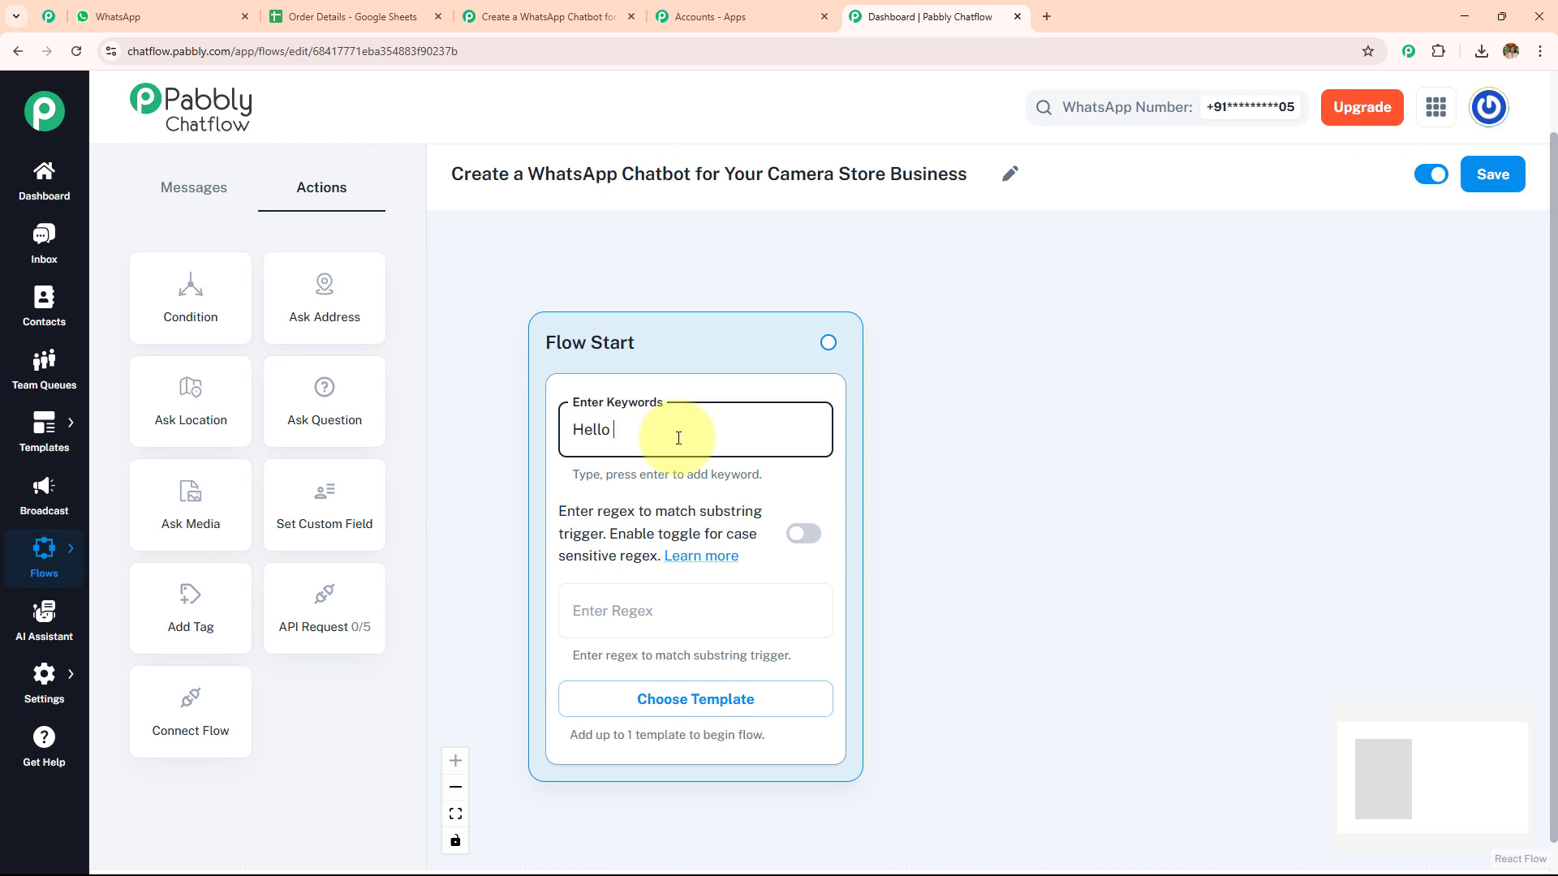
key("Return")
type("Hey")
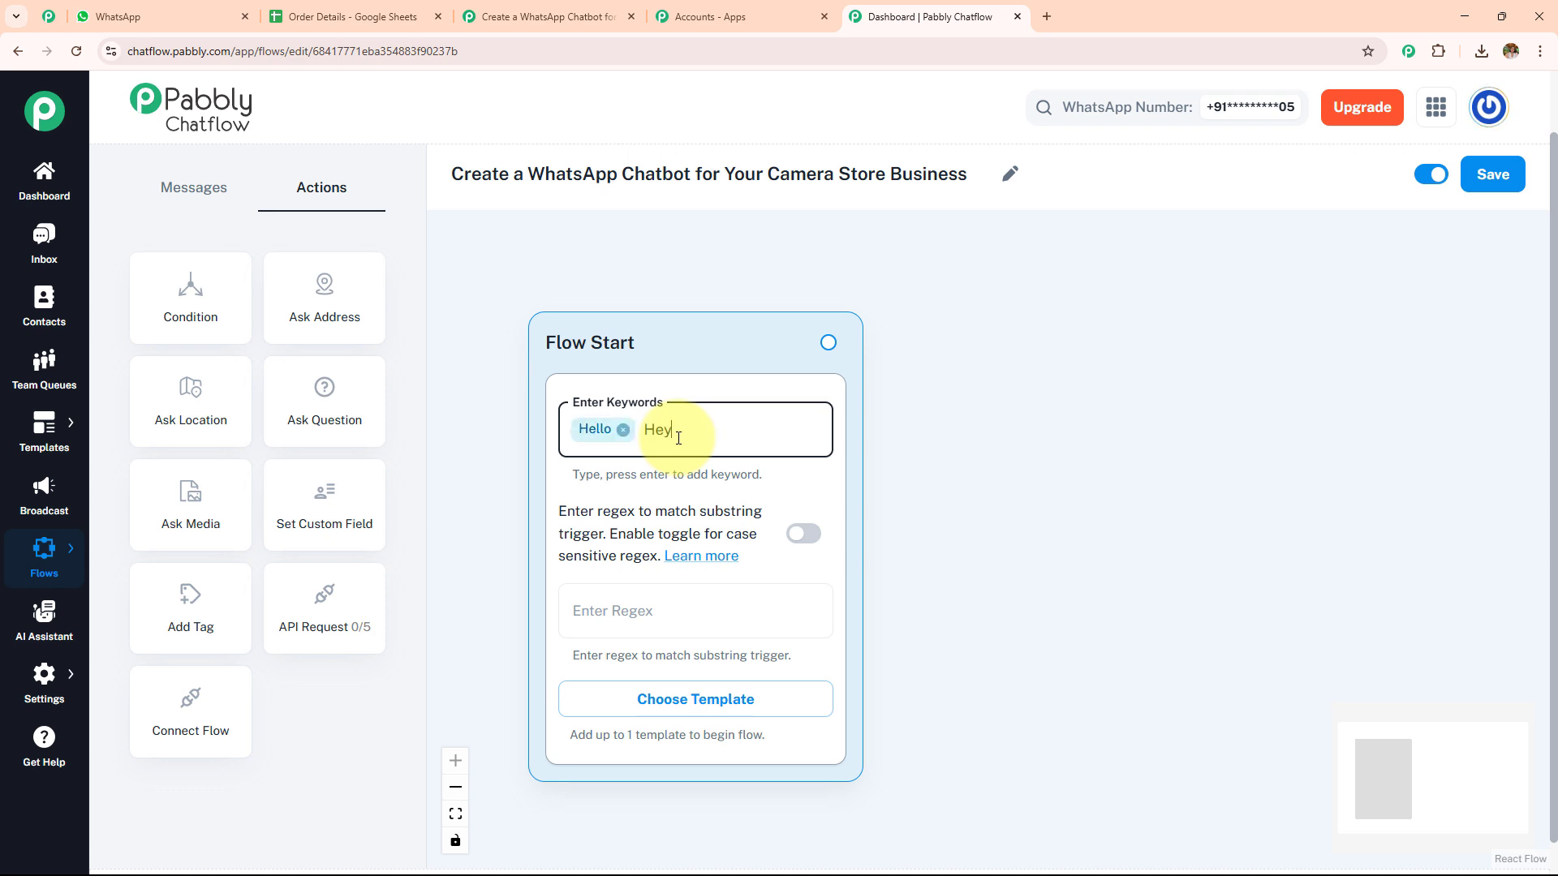
key("Return")
type("Hi")
key("Return")
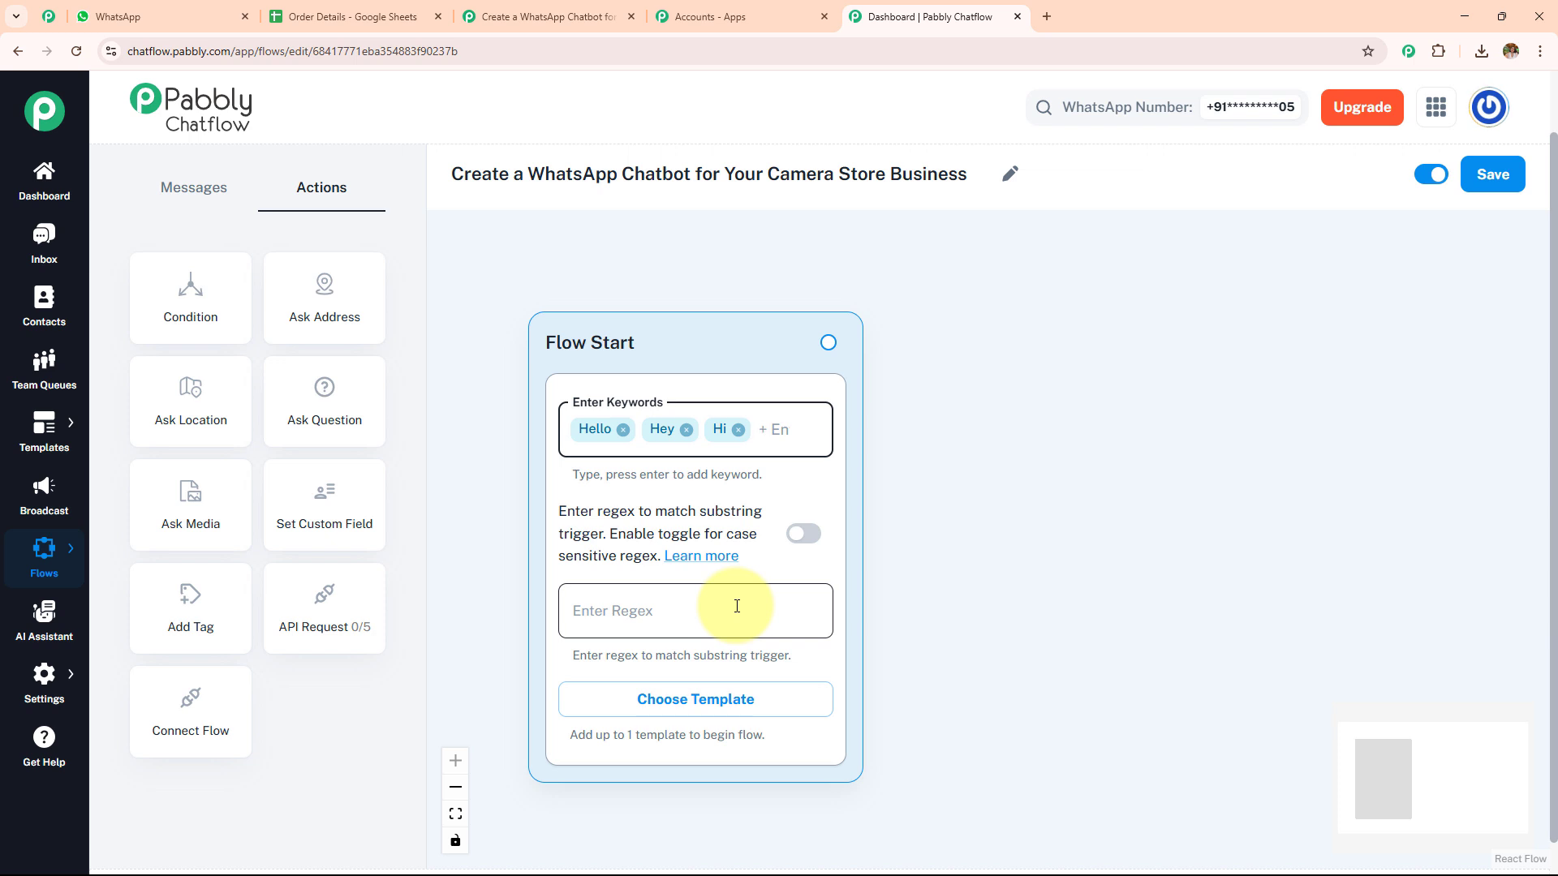
Set the Flow Start regex to [\s\S]+ and remove the keywords Hi, Hey and Hello.
left_click(702, 596)
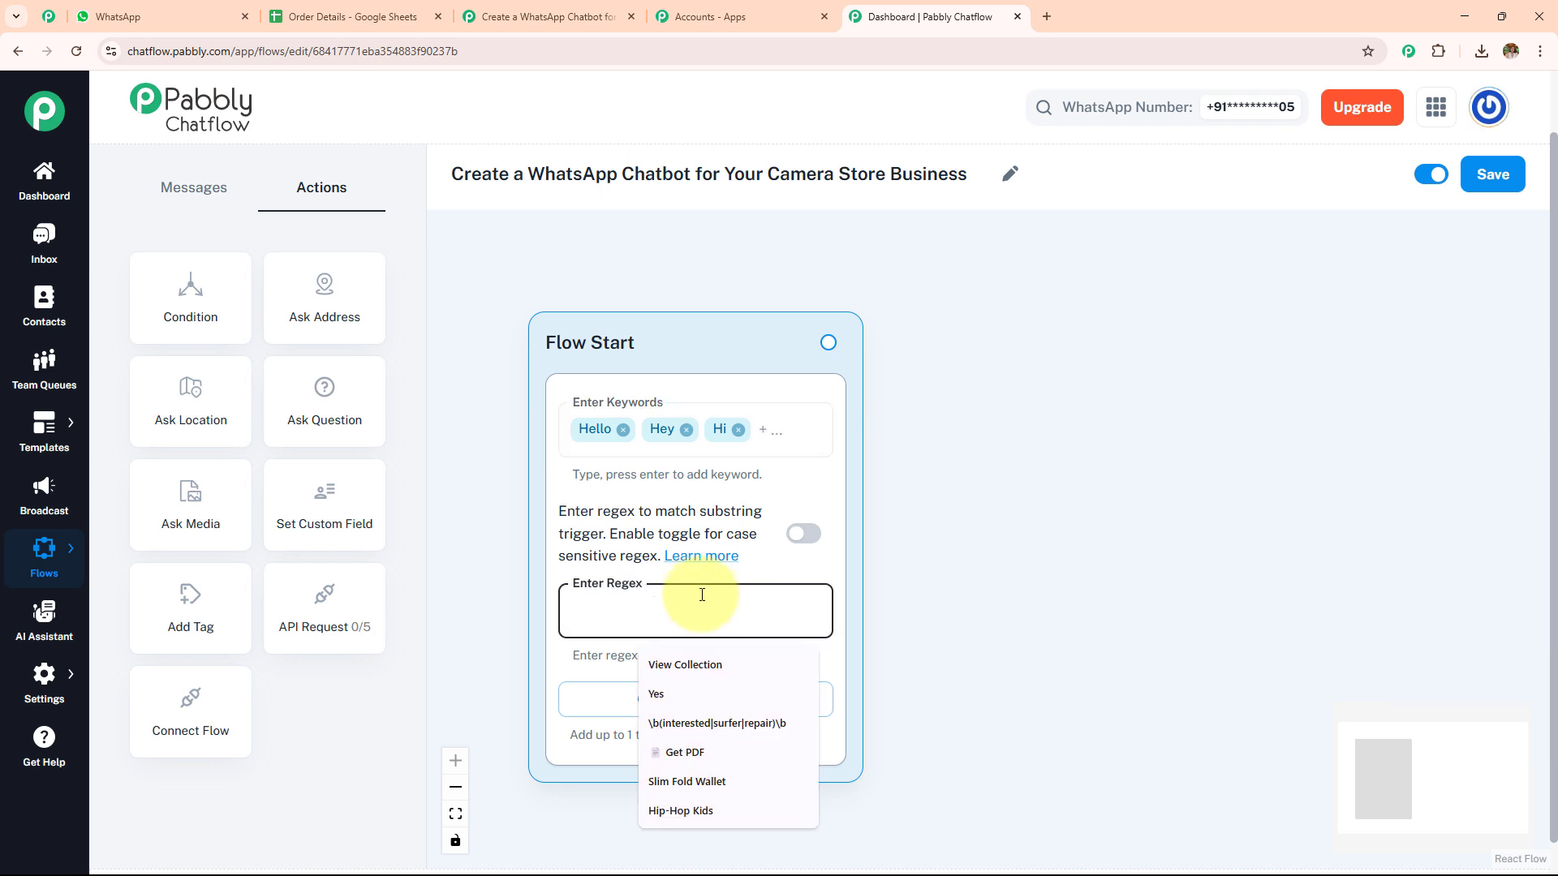
type("[\\s\\S]+")
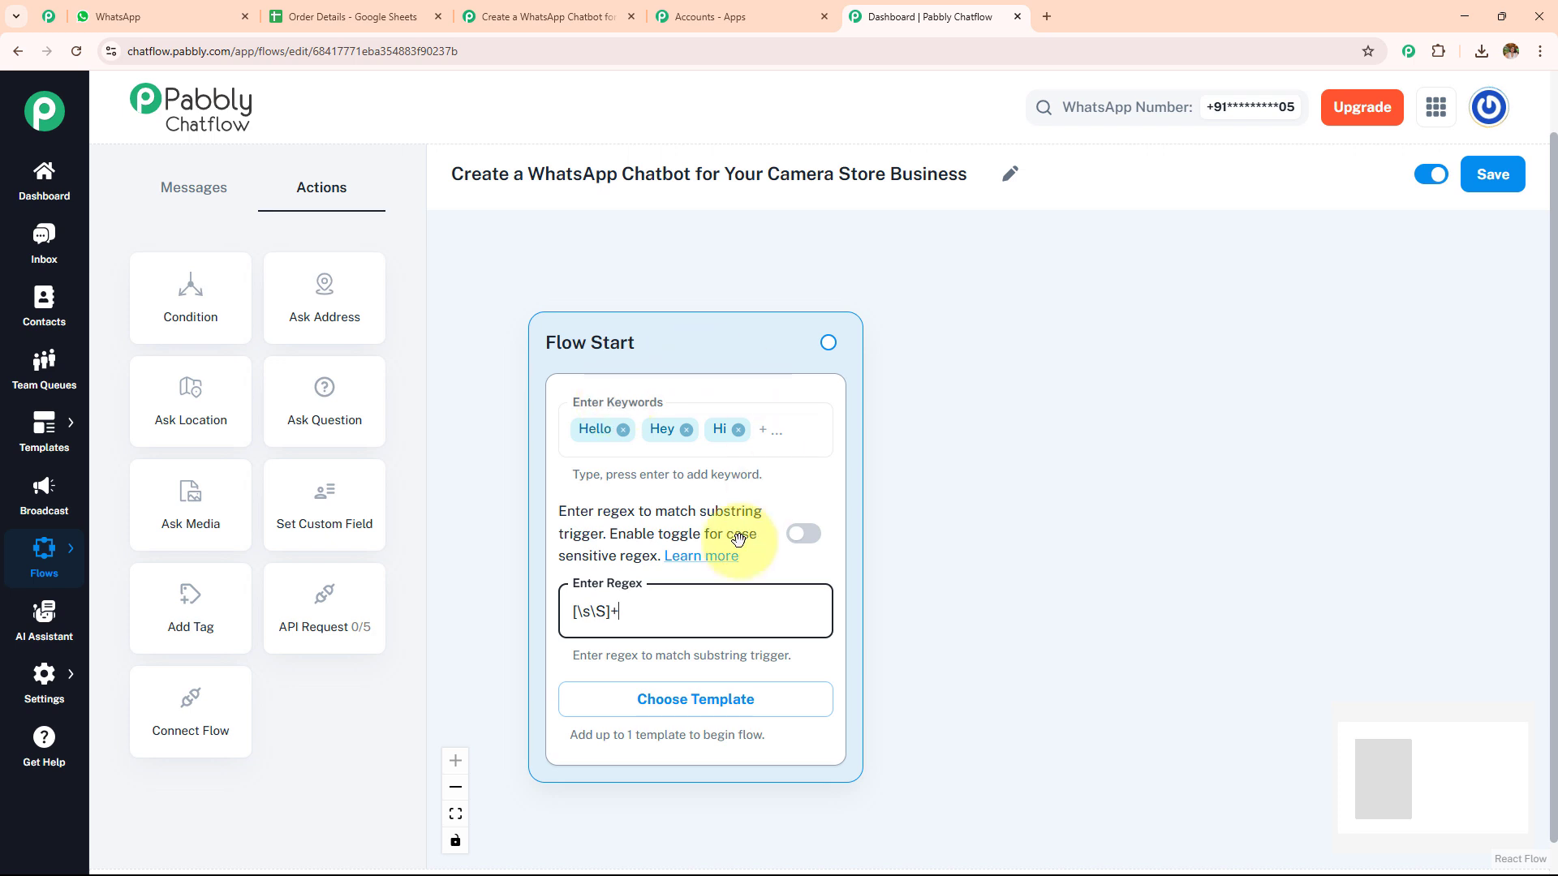
left_click(739, 434)
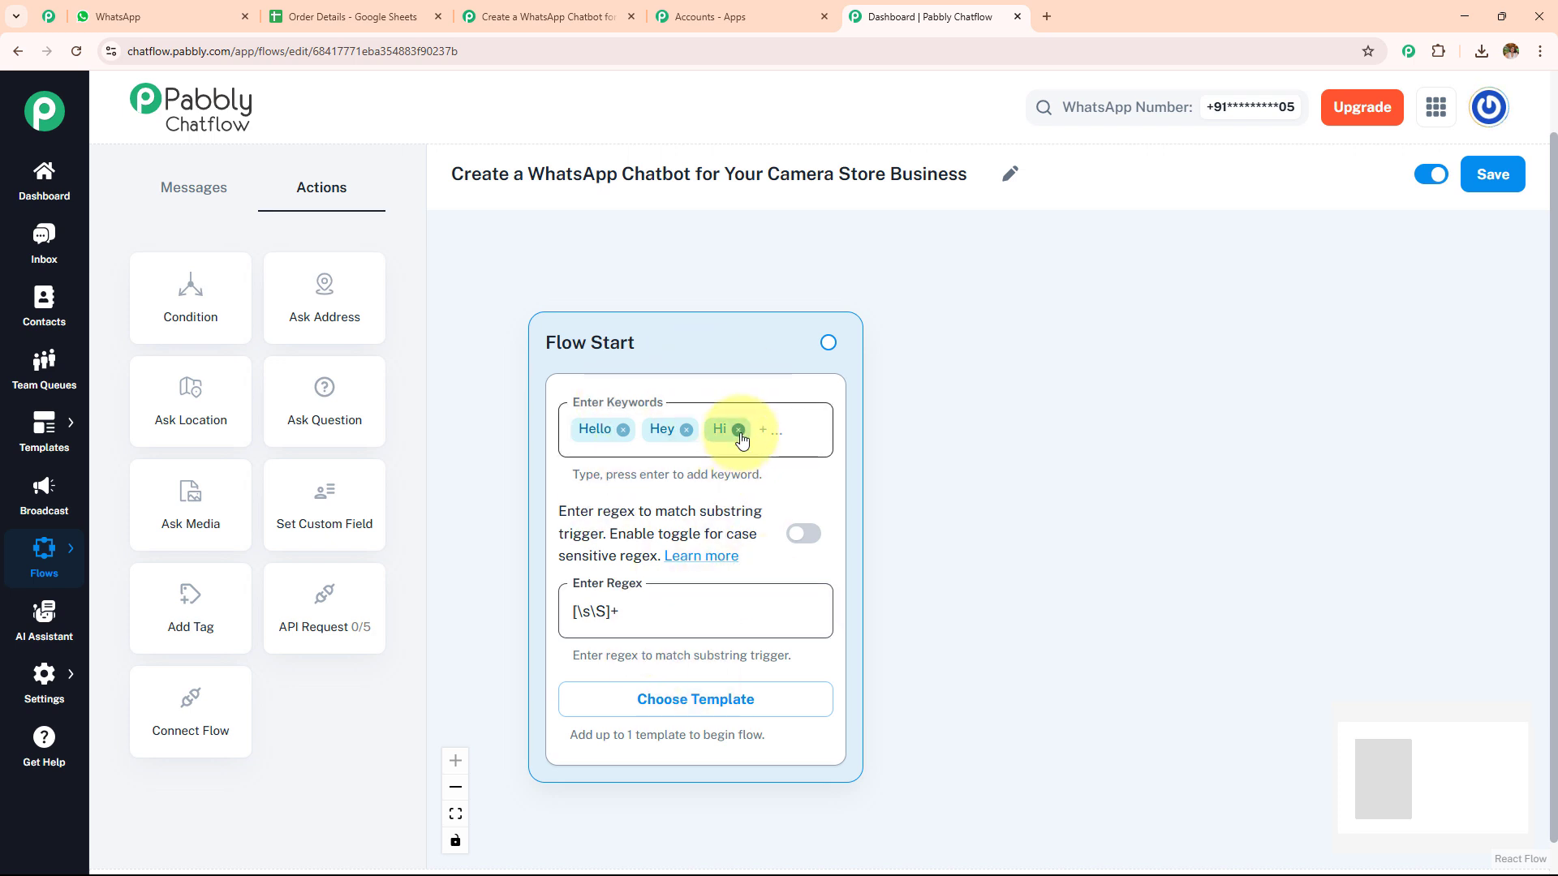
left_click(738, 430)
left_click(687, 430)
left_click(623, 431)
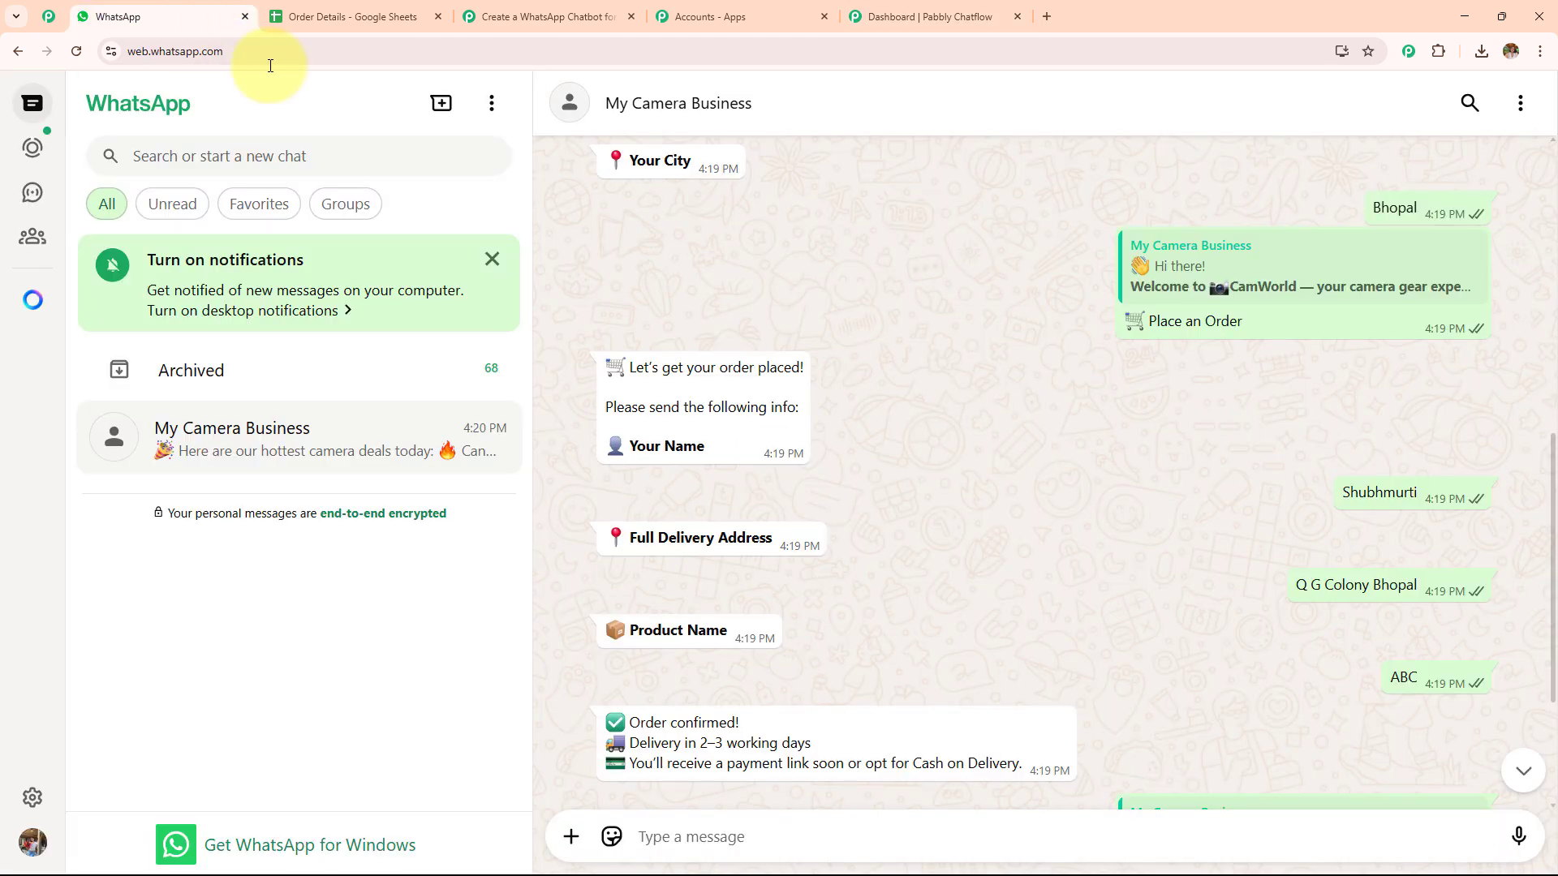
Switch to the My Camera Business chat in WhatsApp and review the opening Hello message and the CamWorld welcome reply.
left_click(206, 19)
scroll(845, 413, "up", 10)
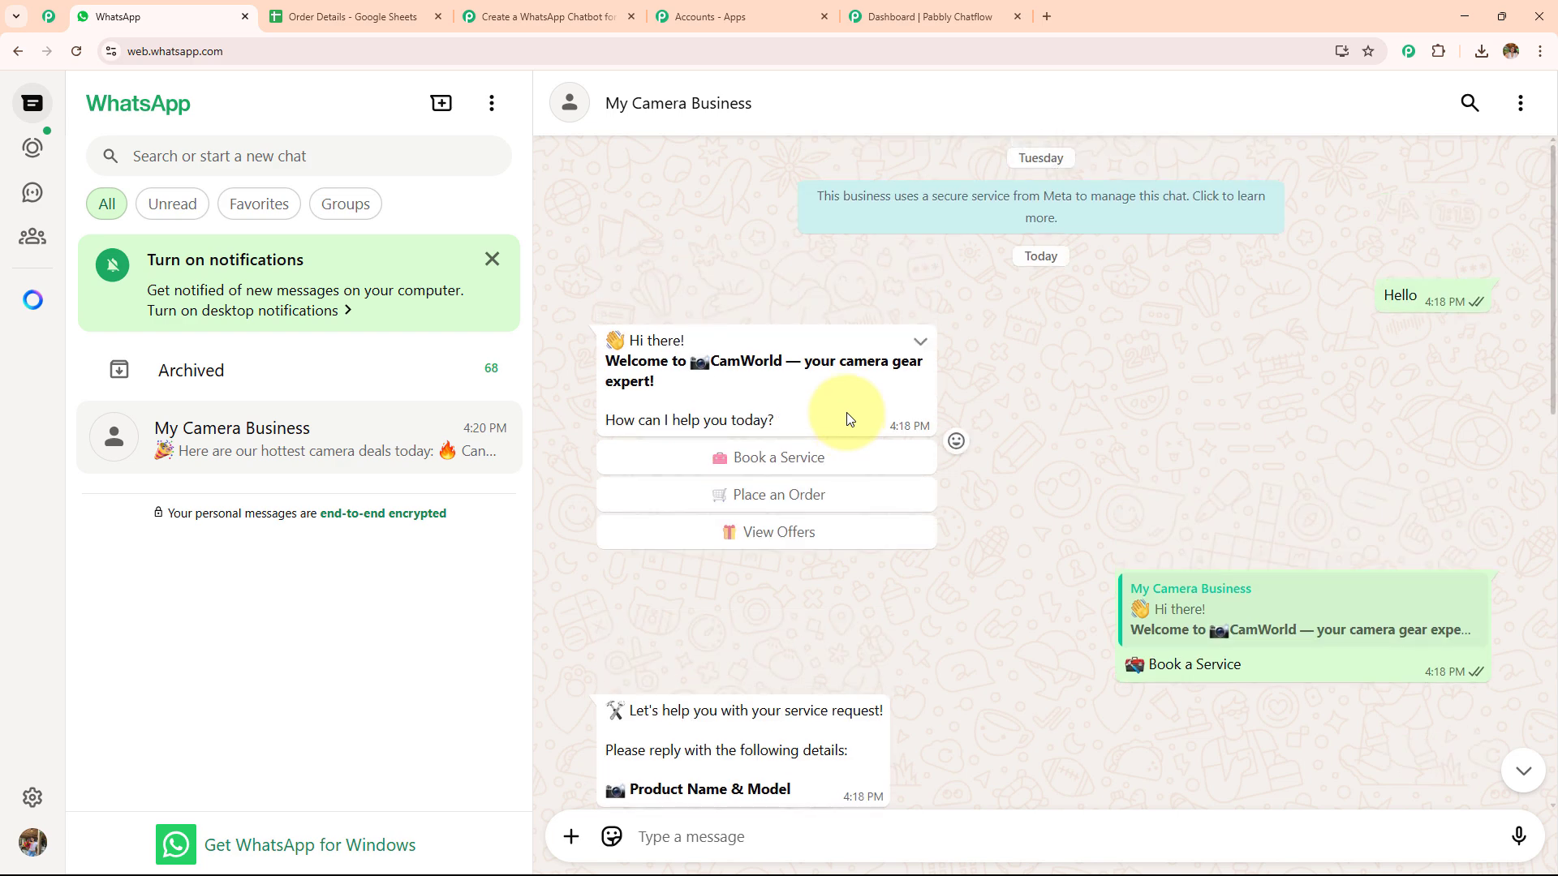
left_click_drag(1384, 302, 1430, 306)
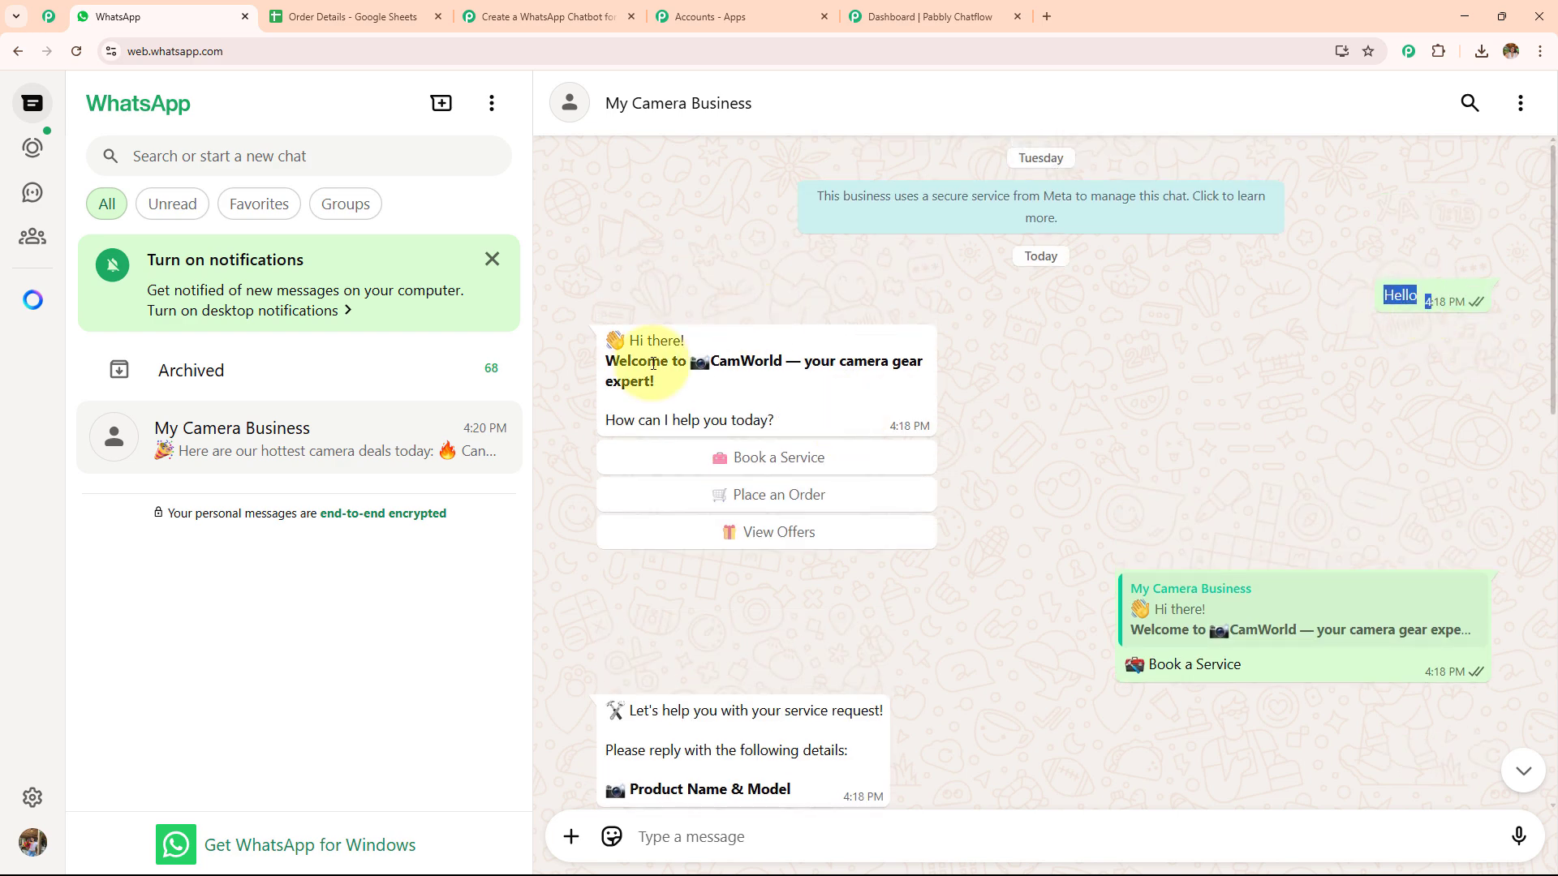
left_click_drag(778, 417, 607, 336)
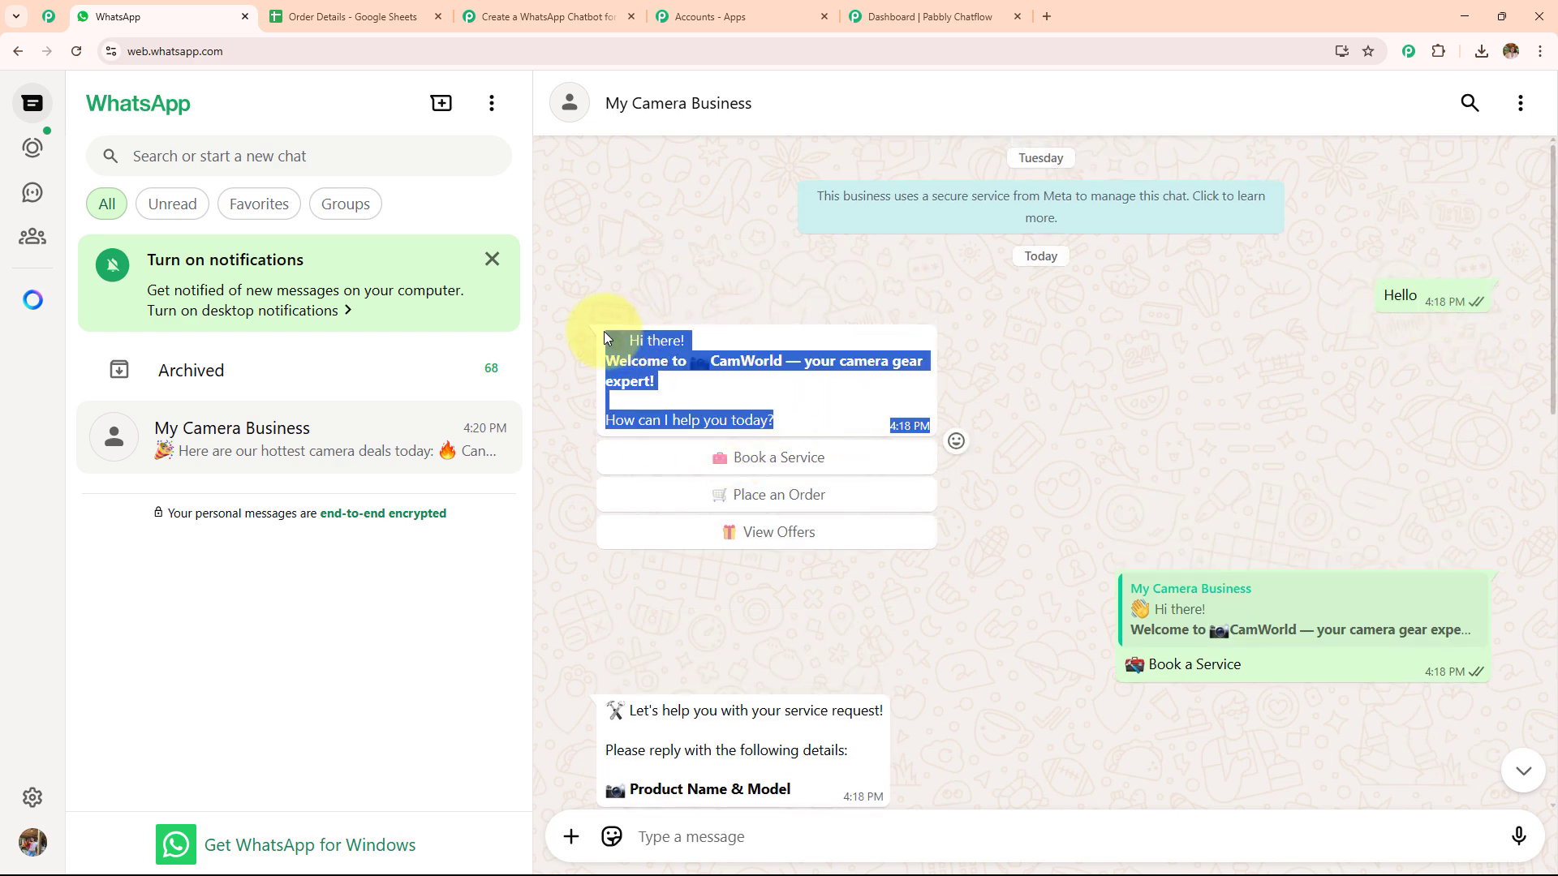
Switch to the flow editor in Pabbly Chatflow and connect a new Text + Button message to the Flow Start node.
left_click(519, 12)
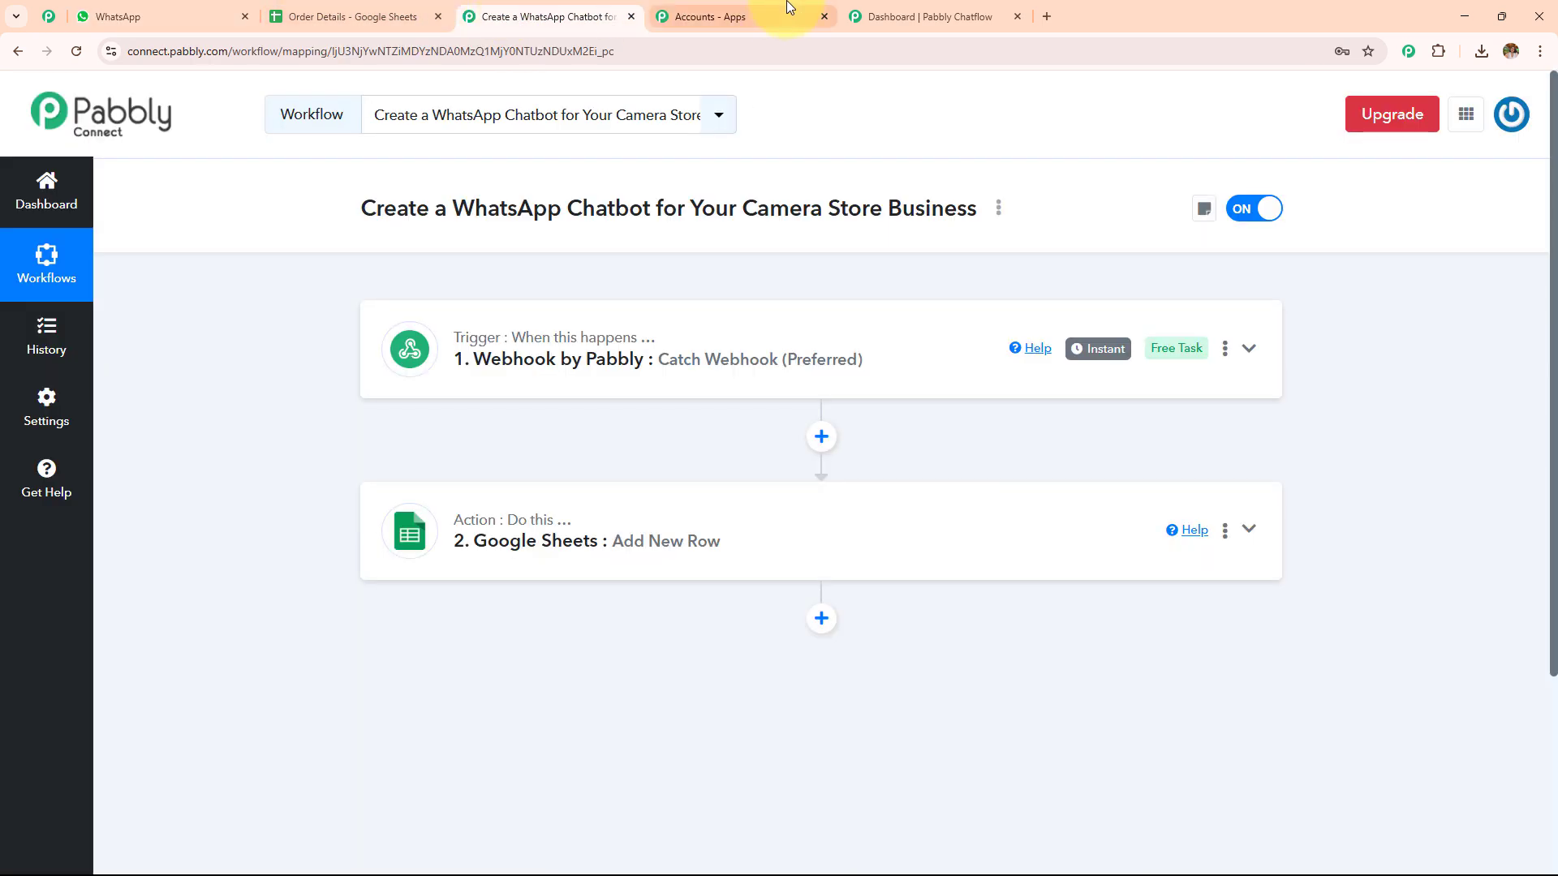
left_click(167, 16)
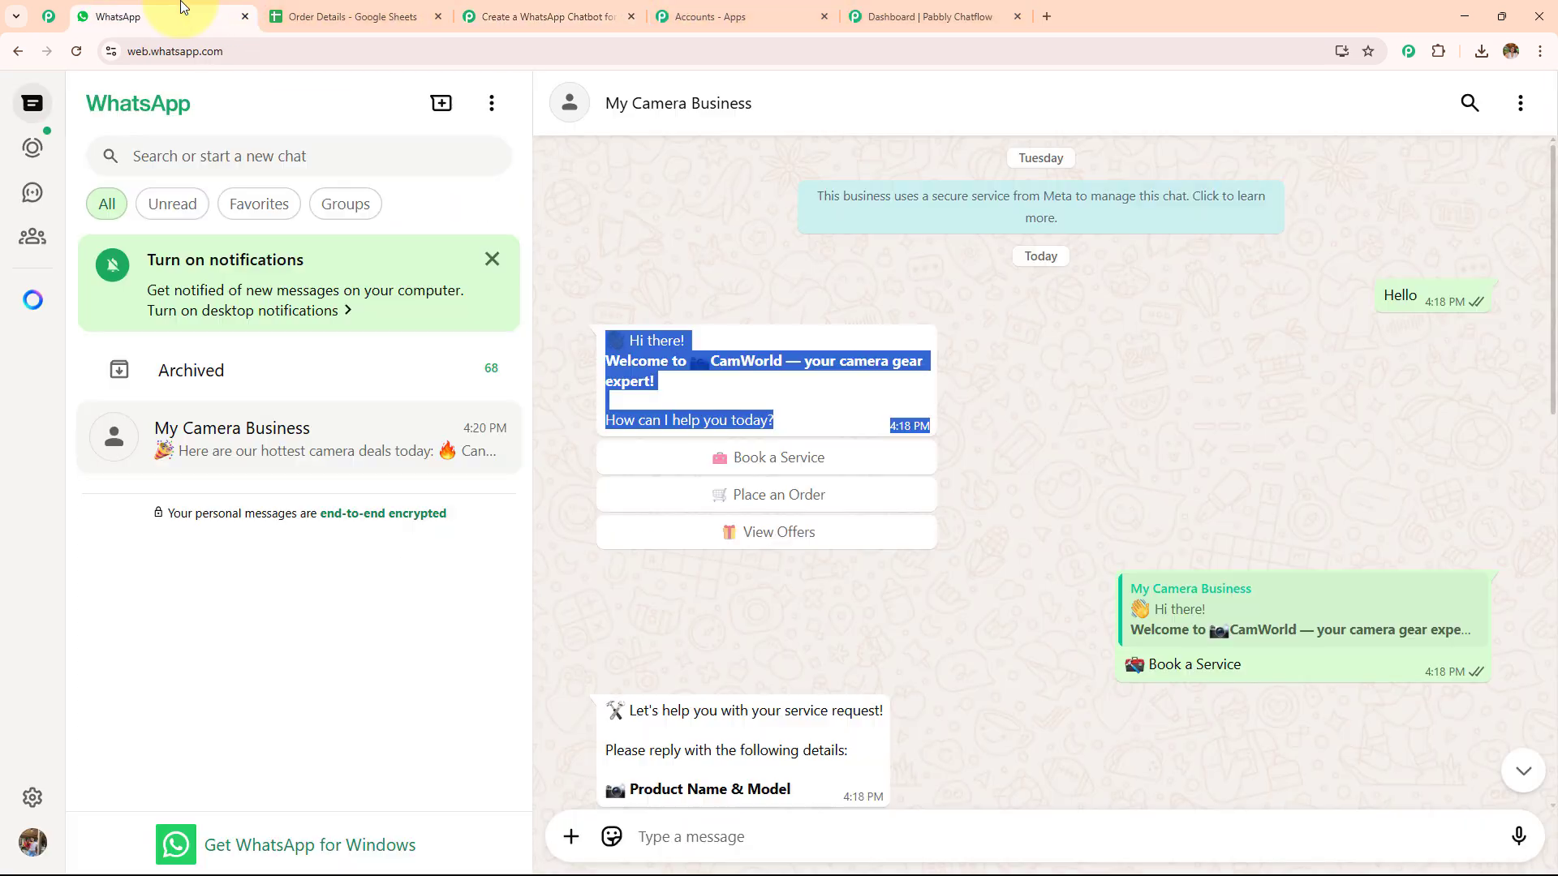
left_click(925, 17)
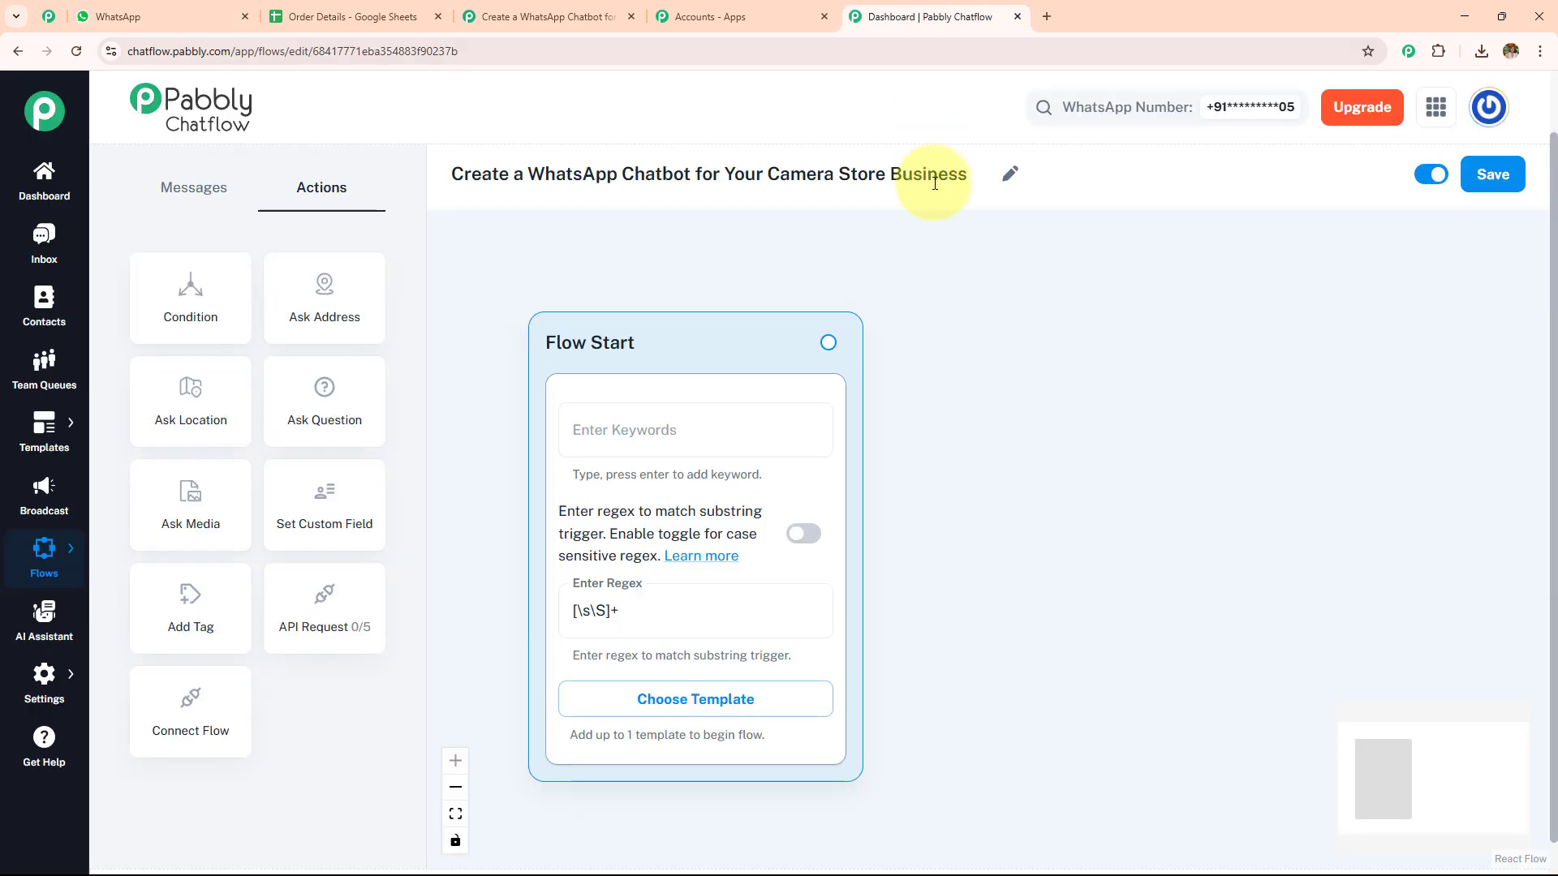
left_click_drag(828, 342, 1006, 333)
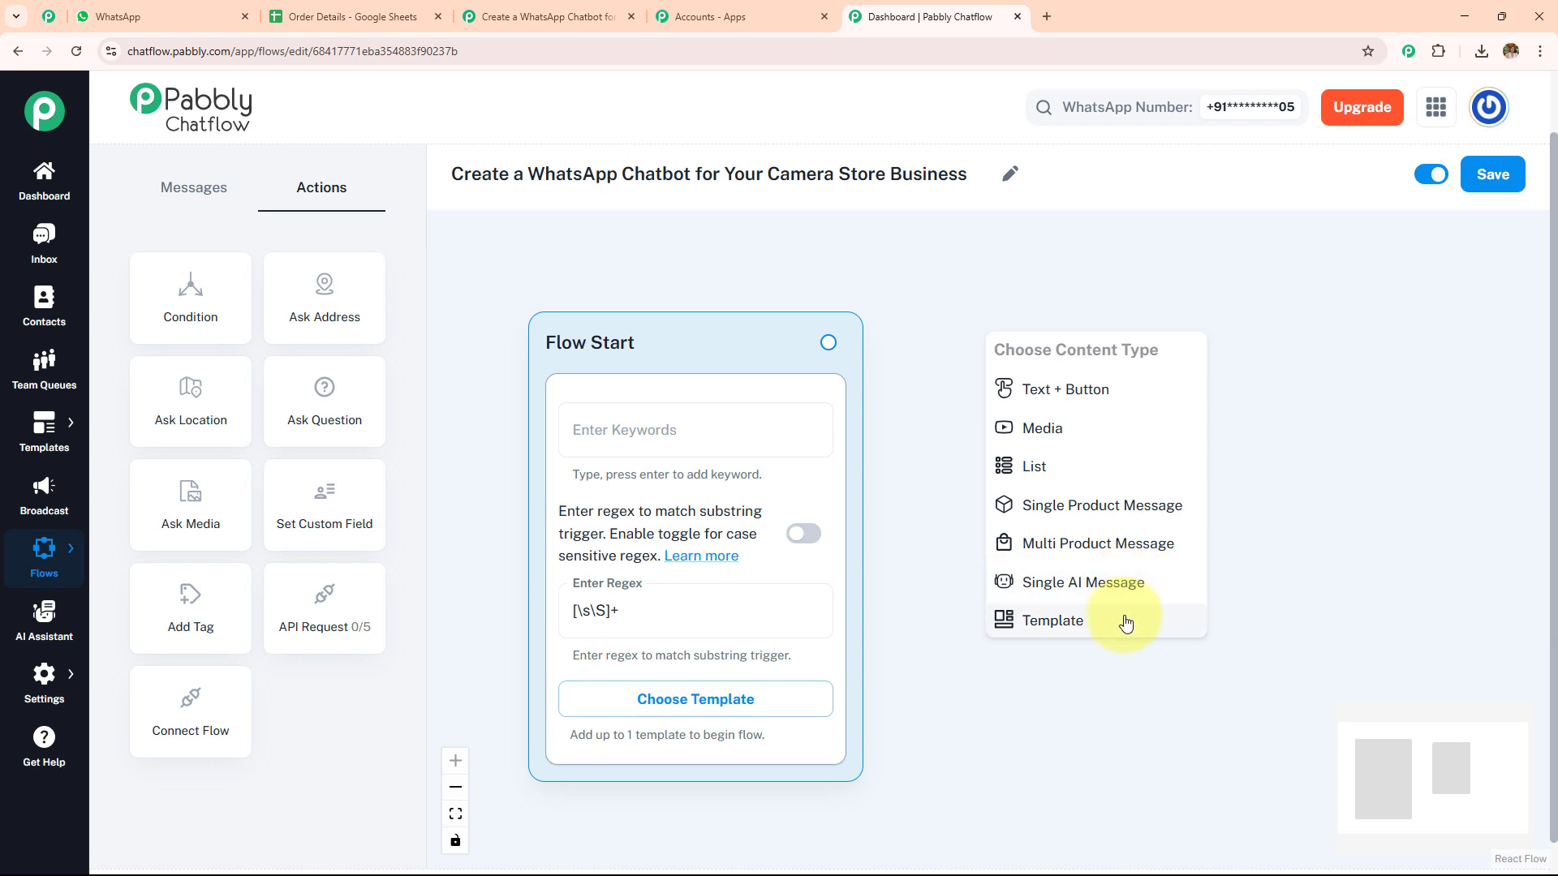
left_click(1124, 388)
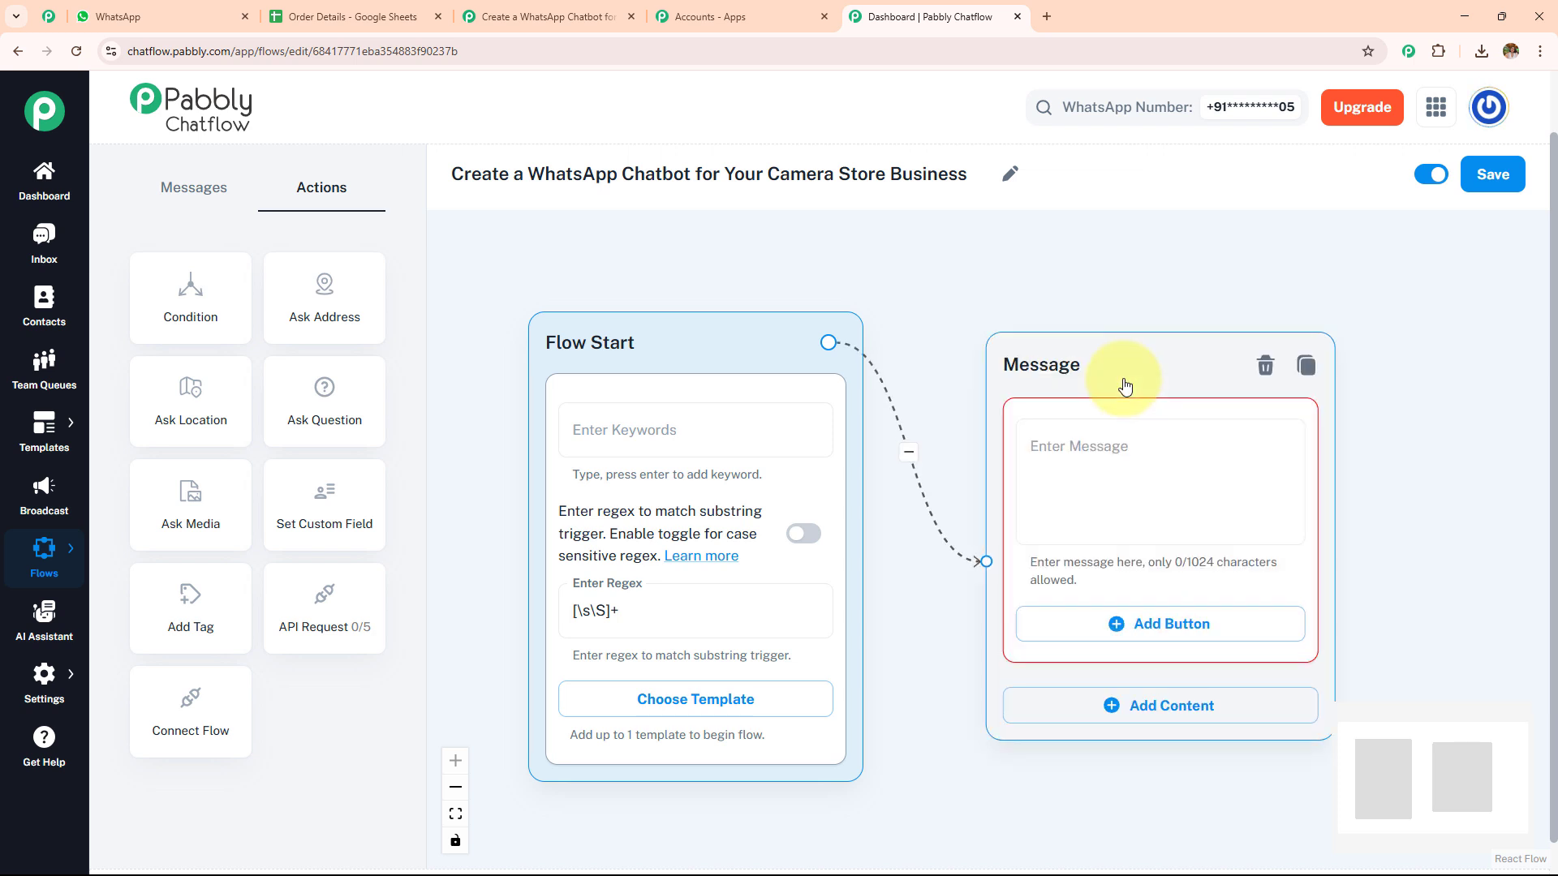
Paste the copied CamWorld greeting, from "Hi there!" to "How can I help you today?", as the message text.
left_click(1139, 455)
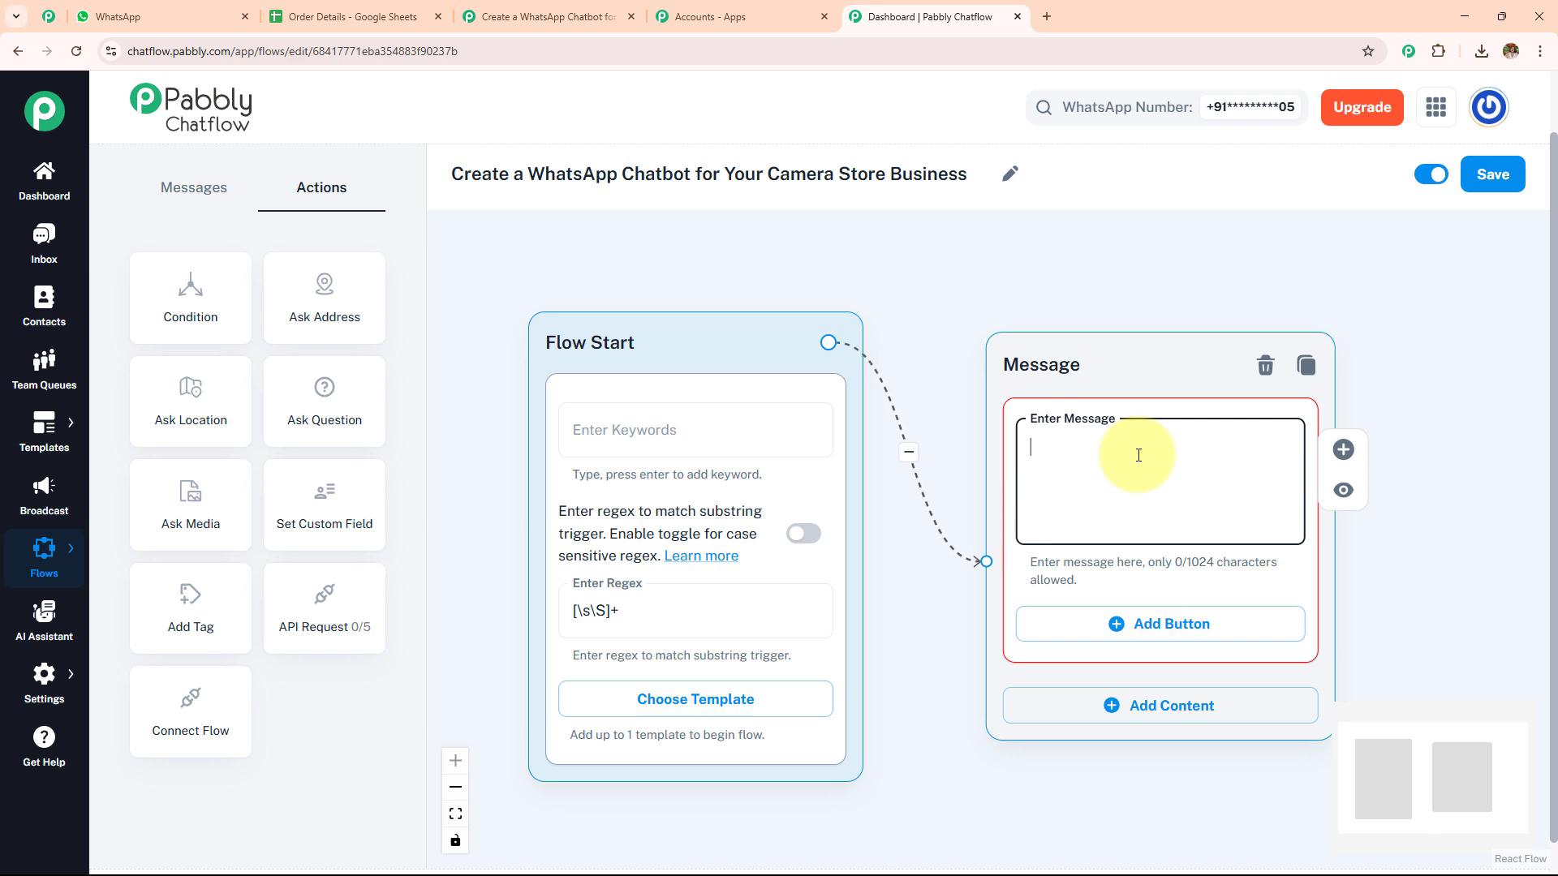
key("ctrl+v")
scroll(1140, 448, "up", 1)
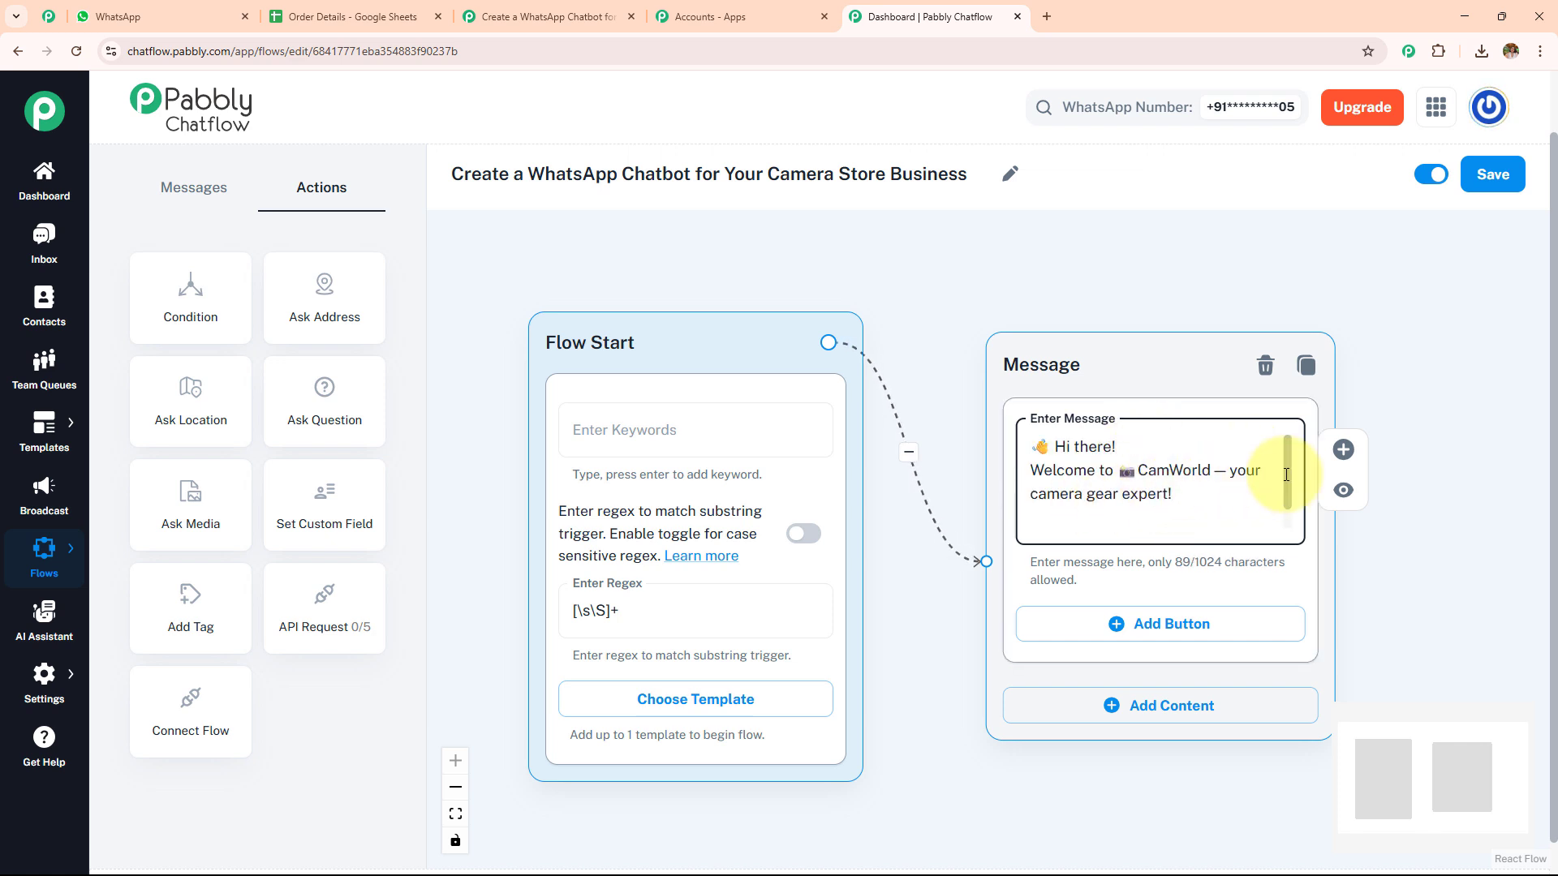
scroll(1239, 538, "down", 1)
Add three empty reply buttons to the CamWorld welcome message.
left_click_drag(1435, 551, 1060, 438)
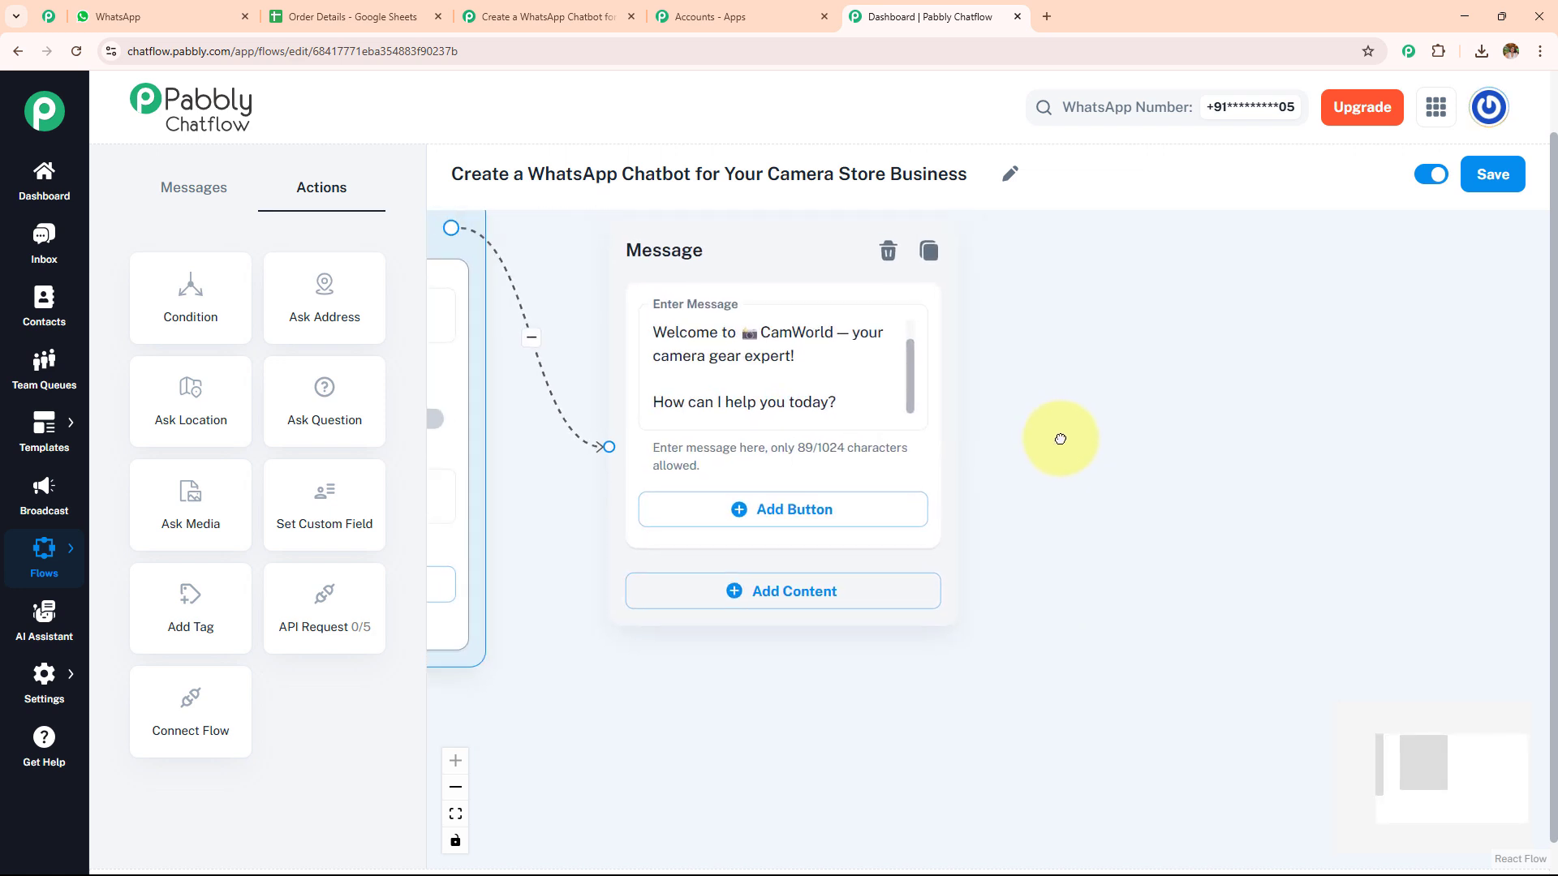
left_click(820, 511)
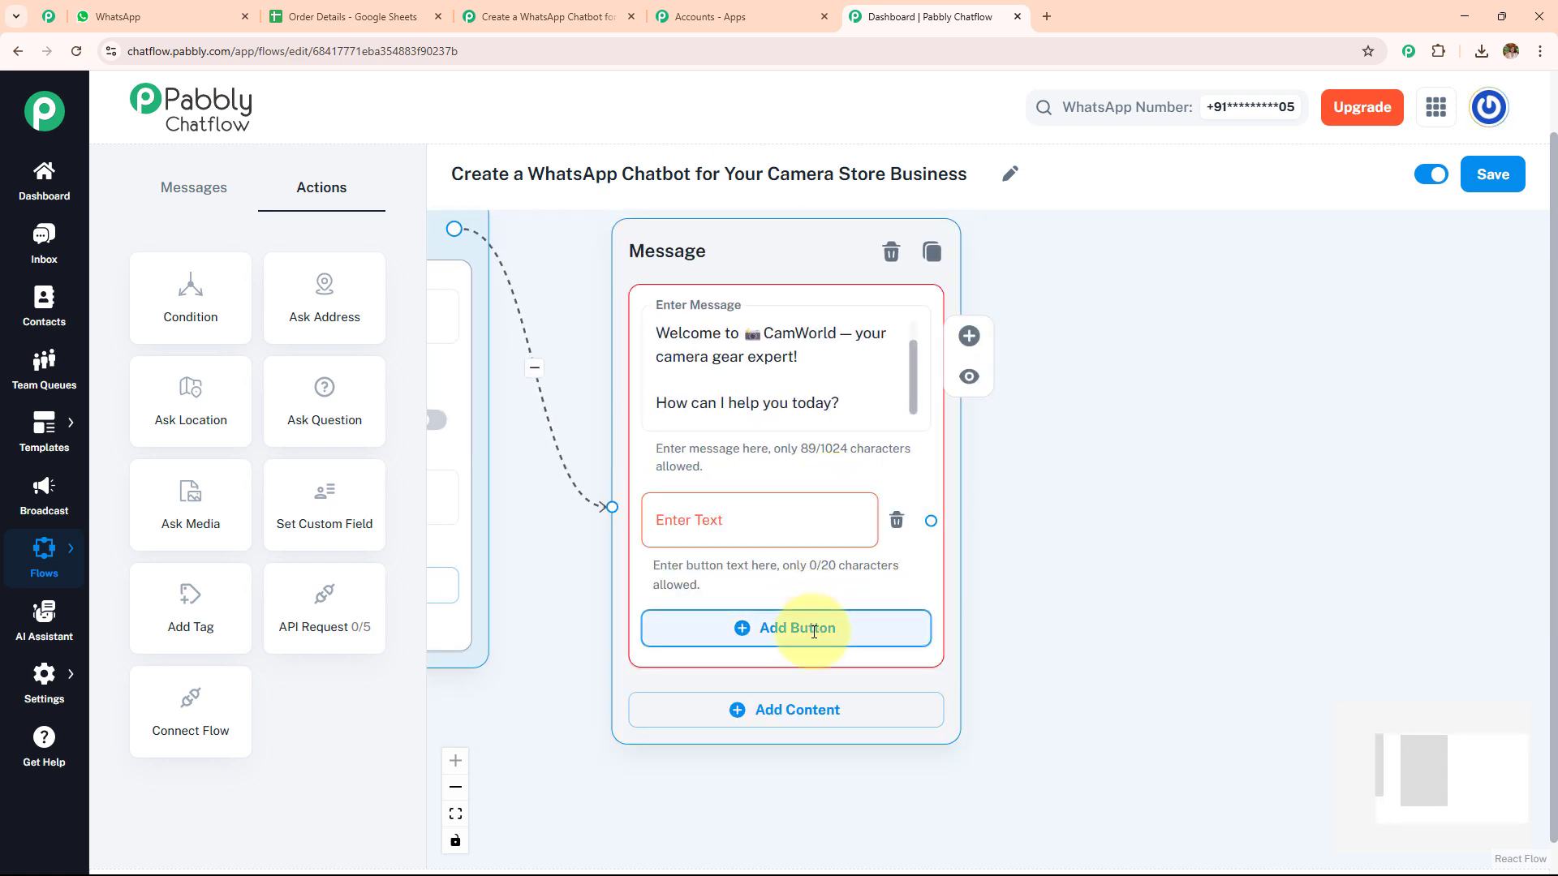
left_click(822, 625)
left_click(809, 752)
left_click_drag(1054, 633, 988, 557)
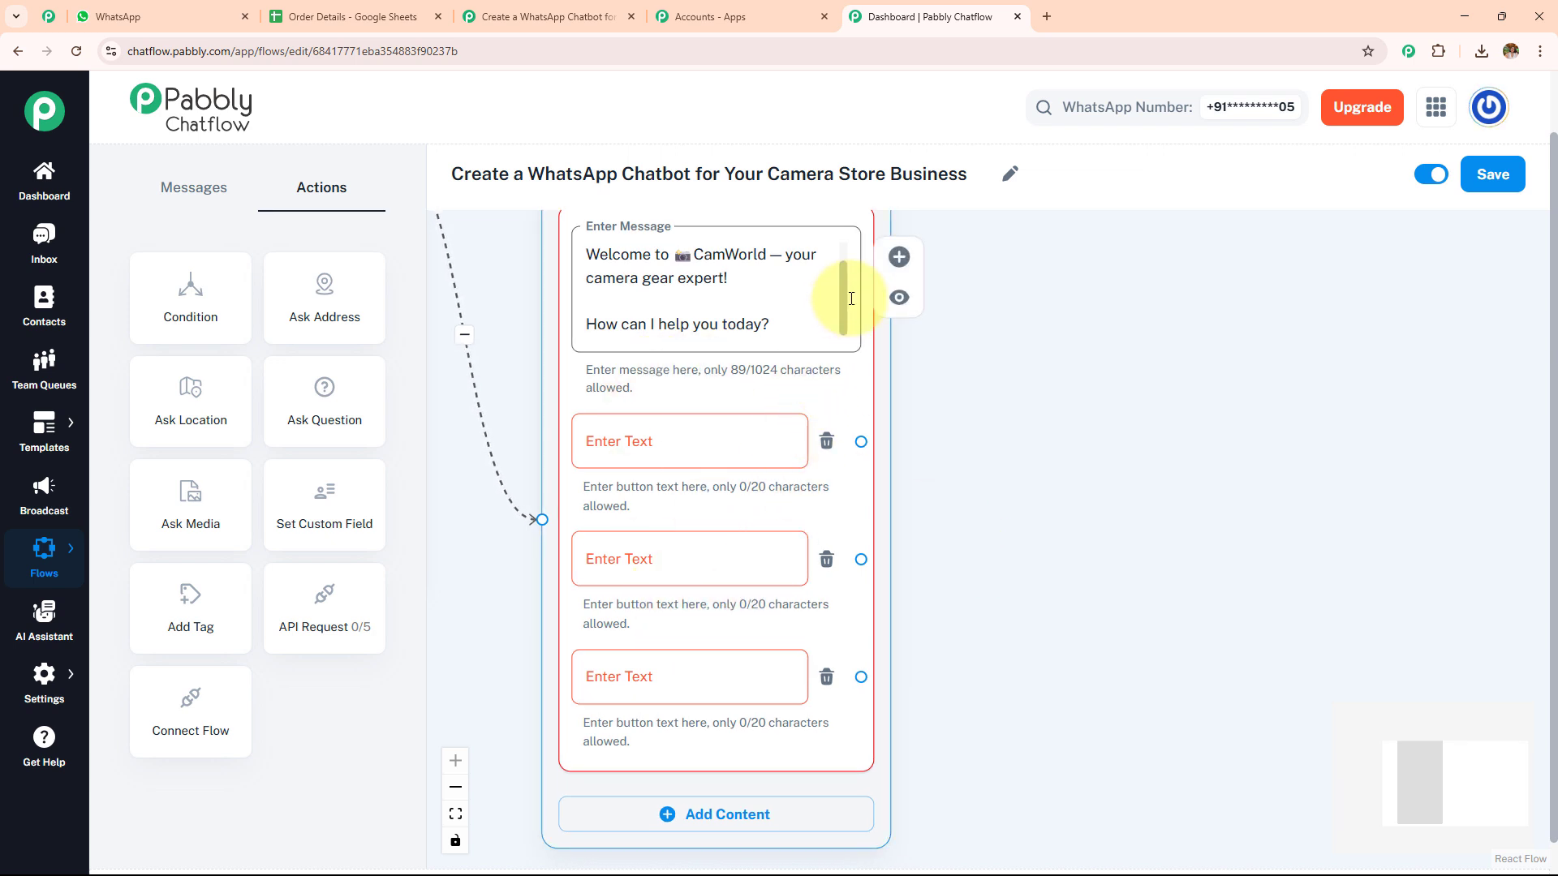
Check the greeting's formatting in WhatsApp, and in Pabbly Chatflow enclose "Welcome to CamWorld — your camera gear expert!" in asterisks.
left_click_drag(843, 296, 835, 235)
left_click(118, 16)
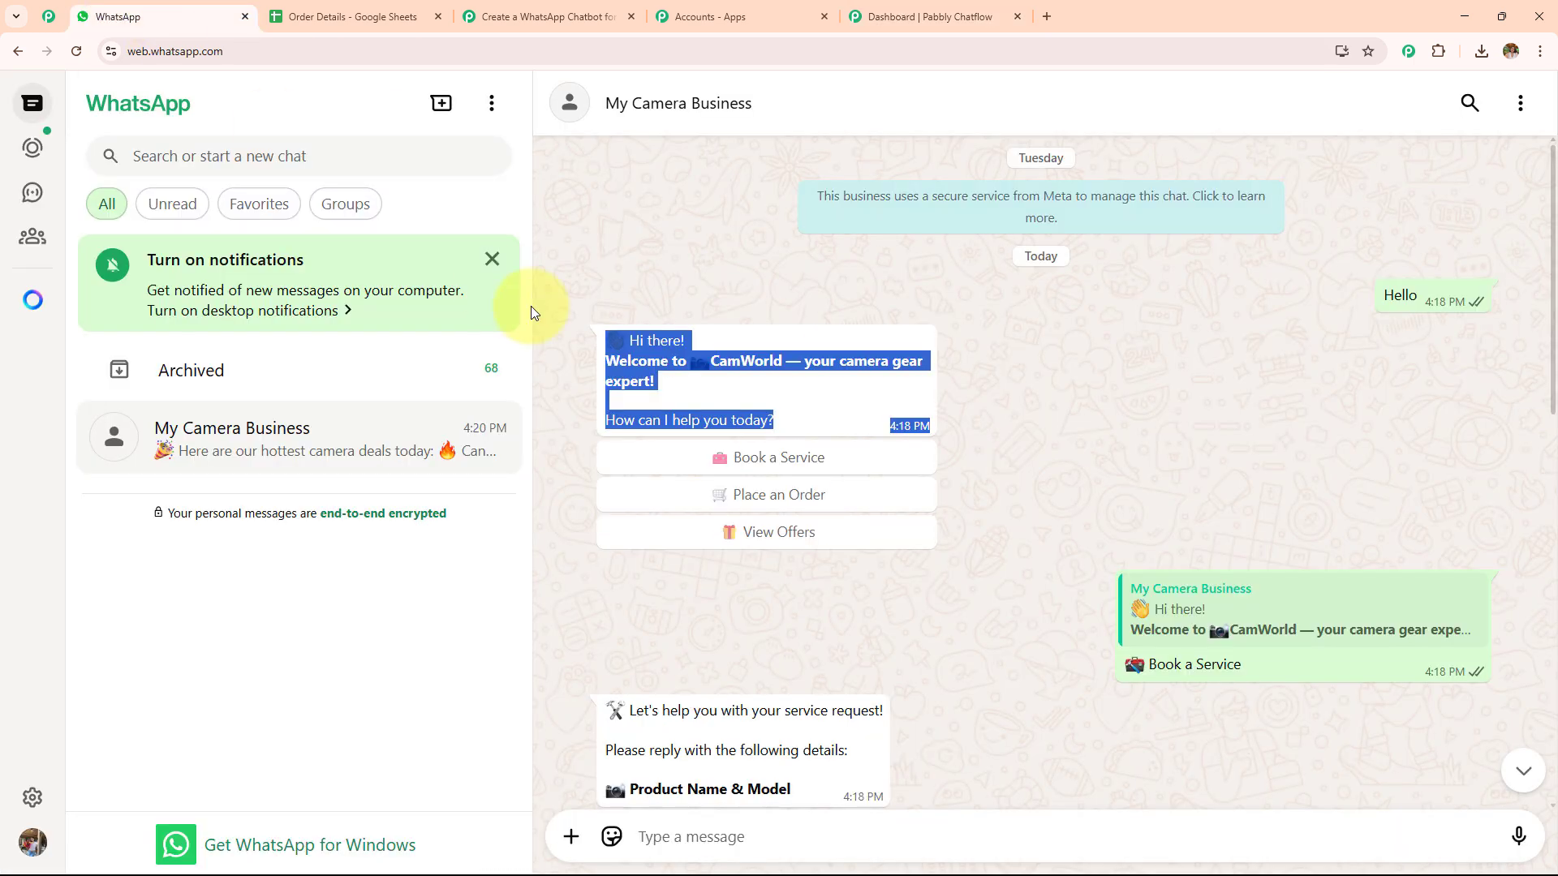
left_click(954, 415)
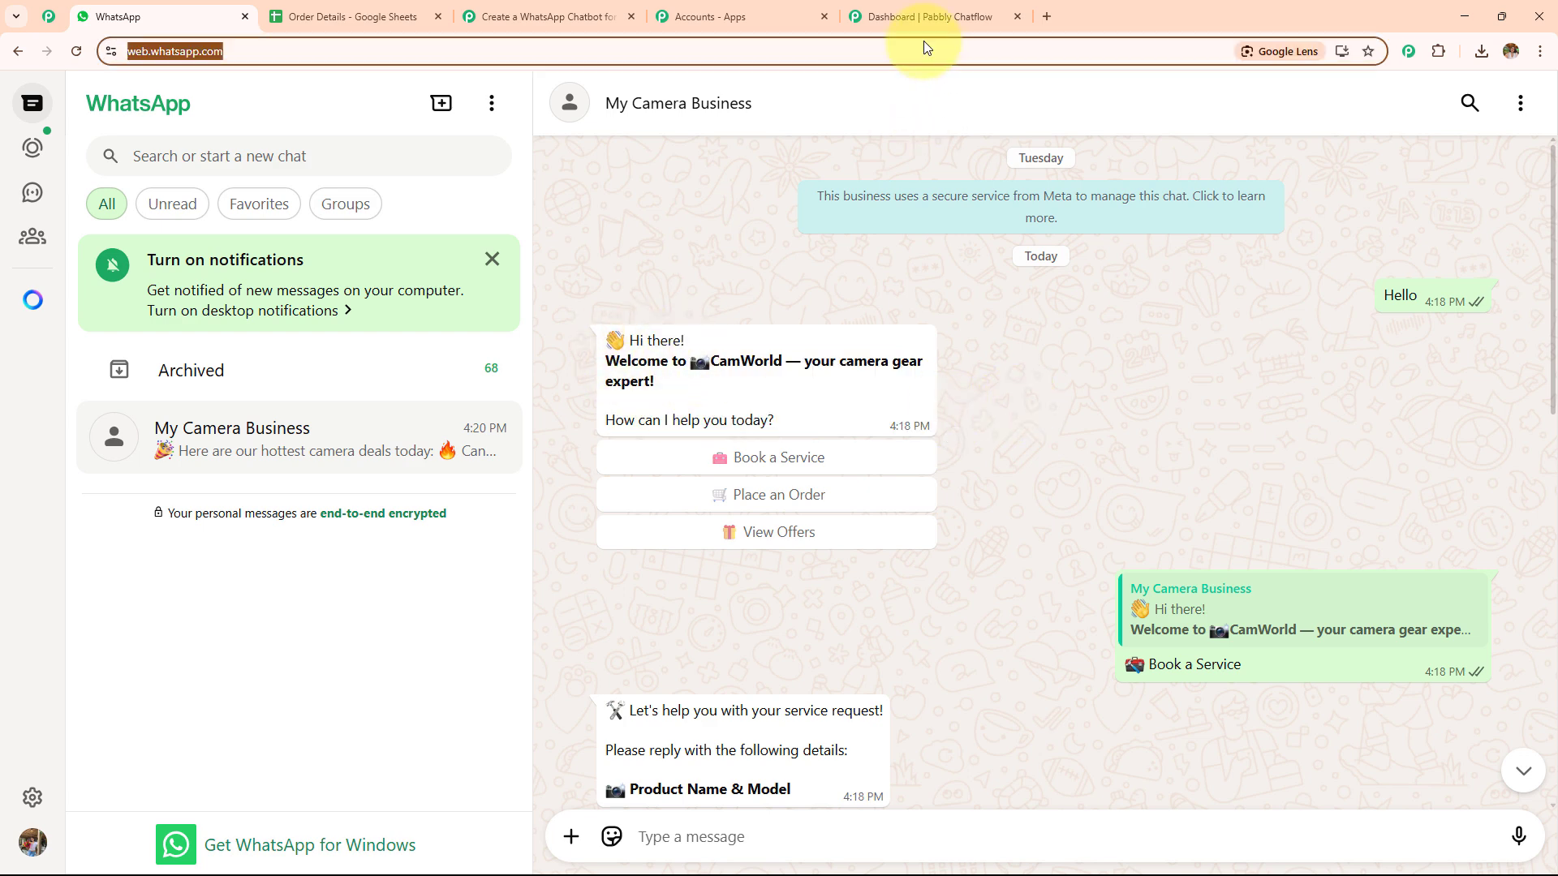
left_click(929, 18)
left_click(736, 316)
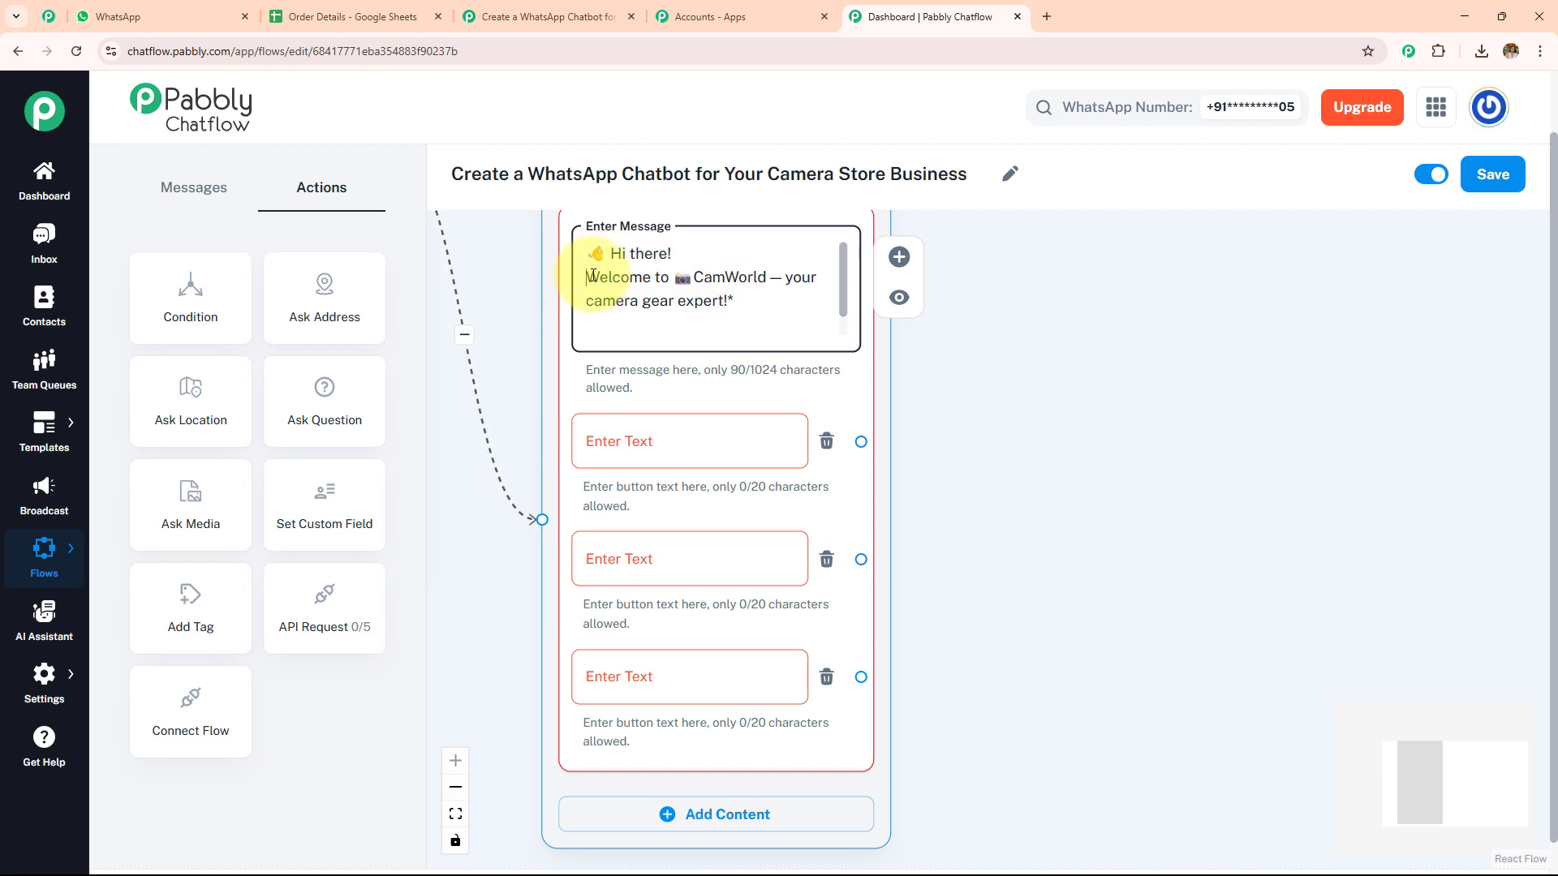
type("*")
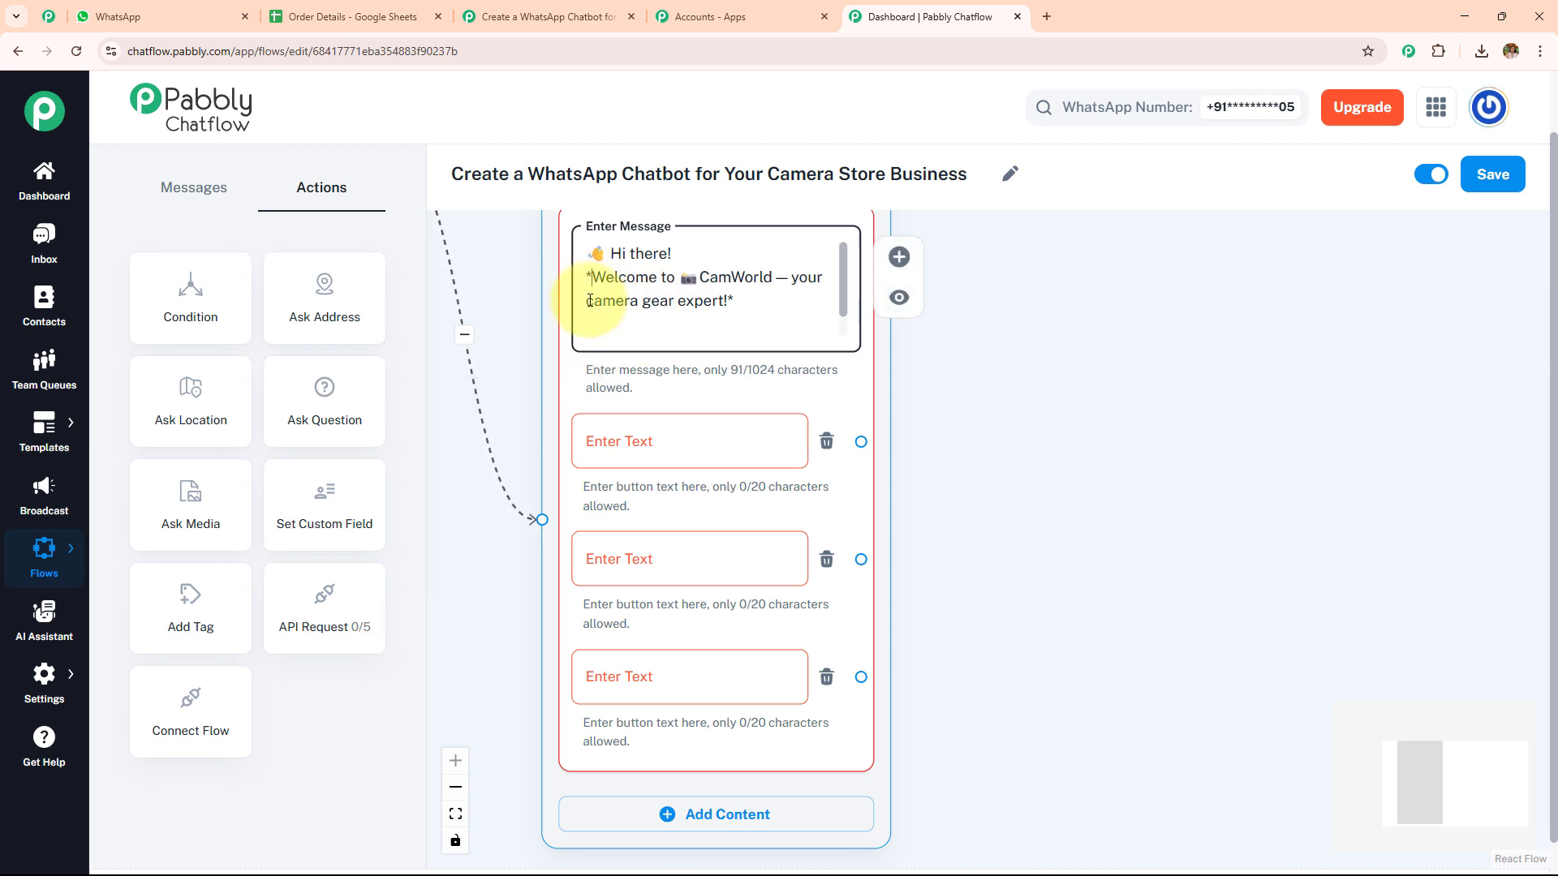
Label the three buttons "🧰 Book a Service", "🛒 Place an Order" and "🎁 View Offers".
left_click(684, 443)
type("🧰 Book a Service")
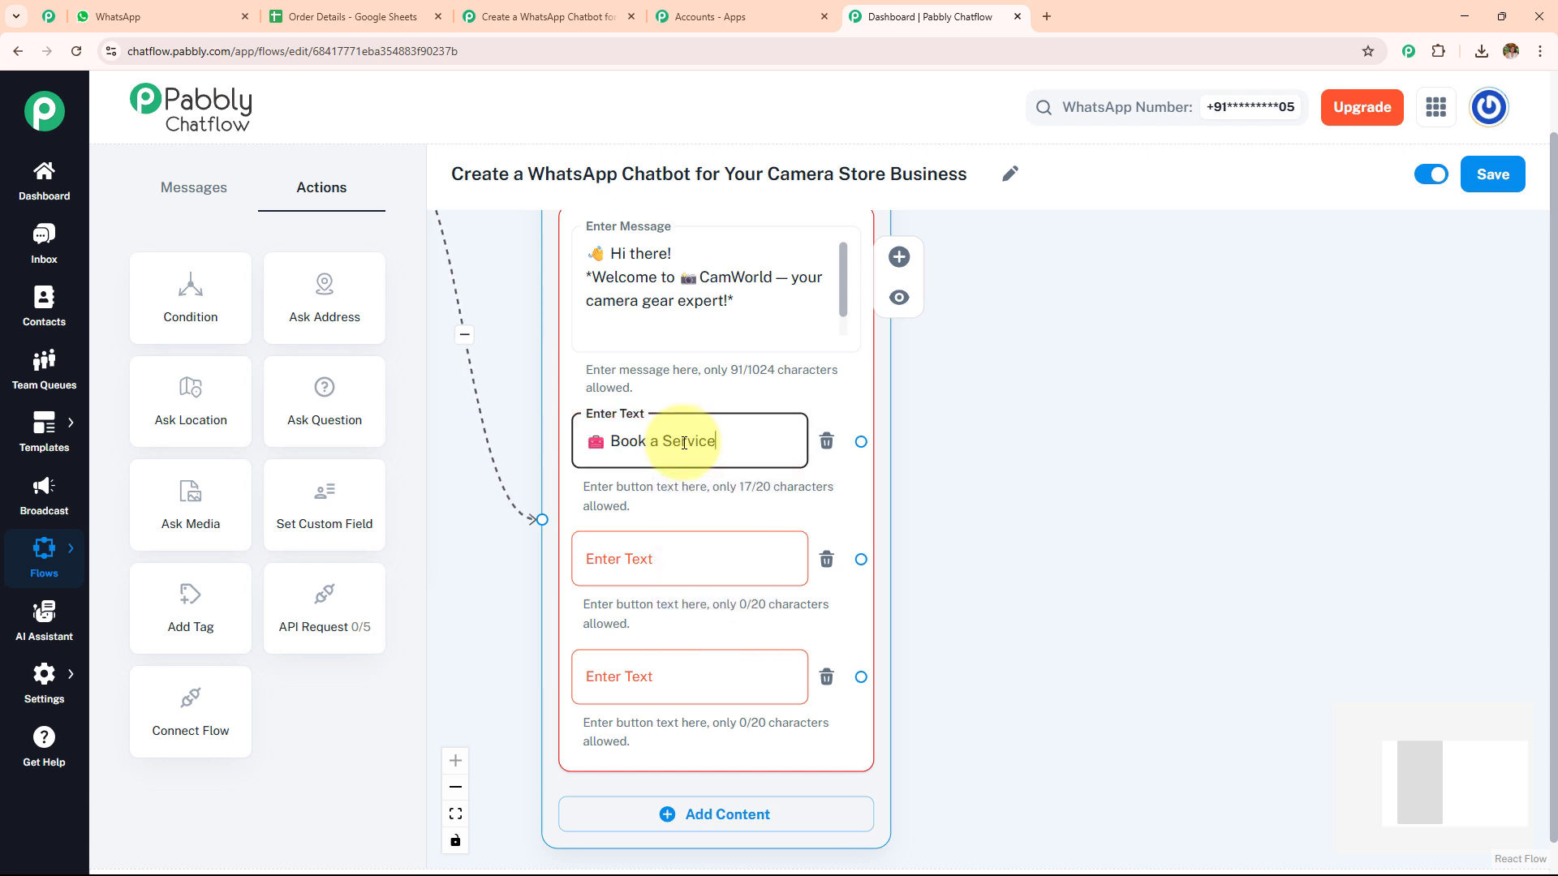
left_click(661, 559)
type("🛒 Place an Order")
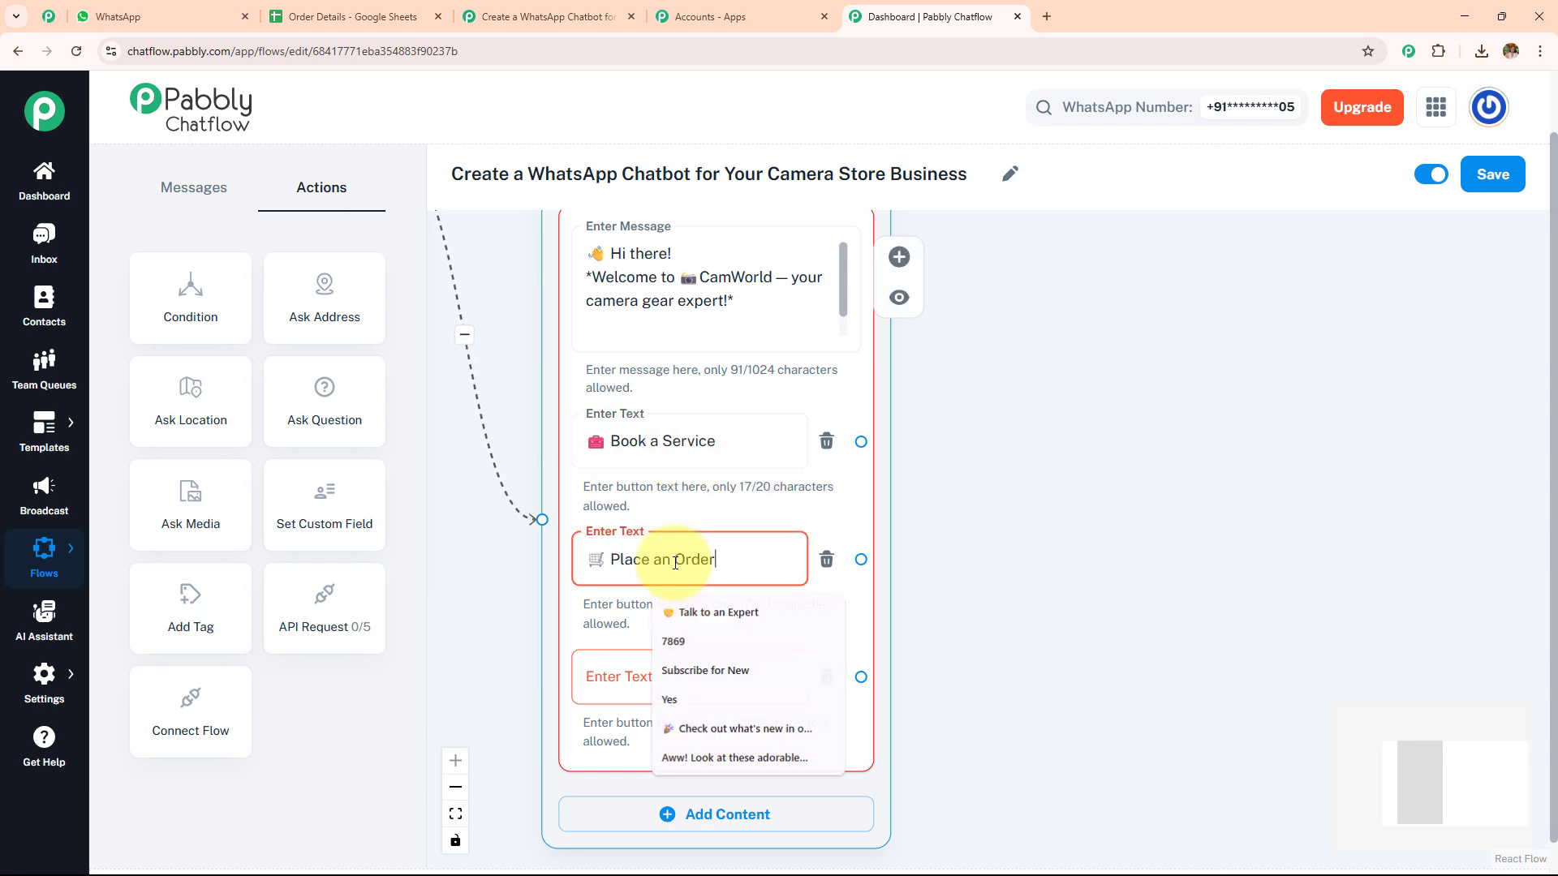
left_click(641, 670)
type("🎁 View Offers")
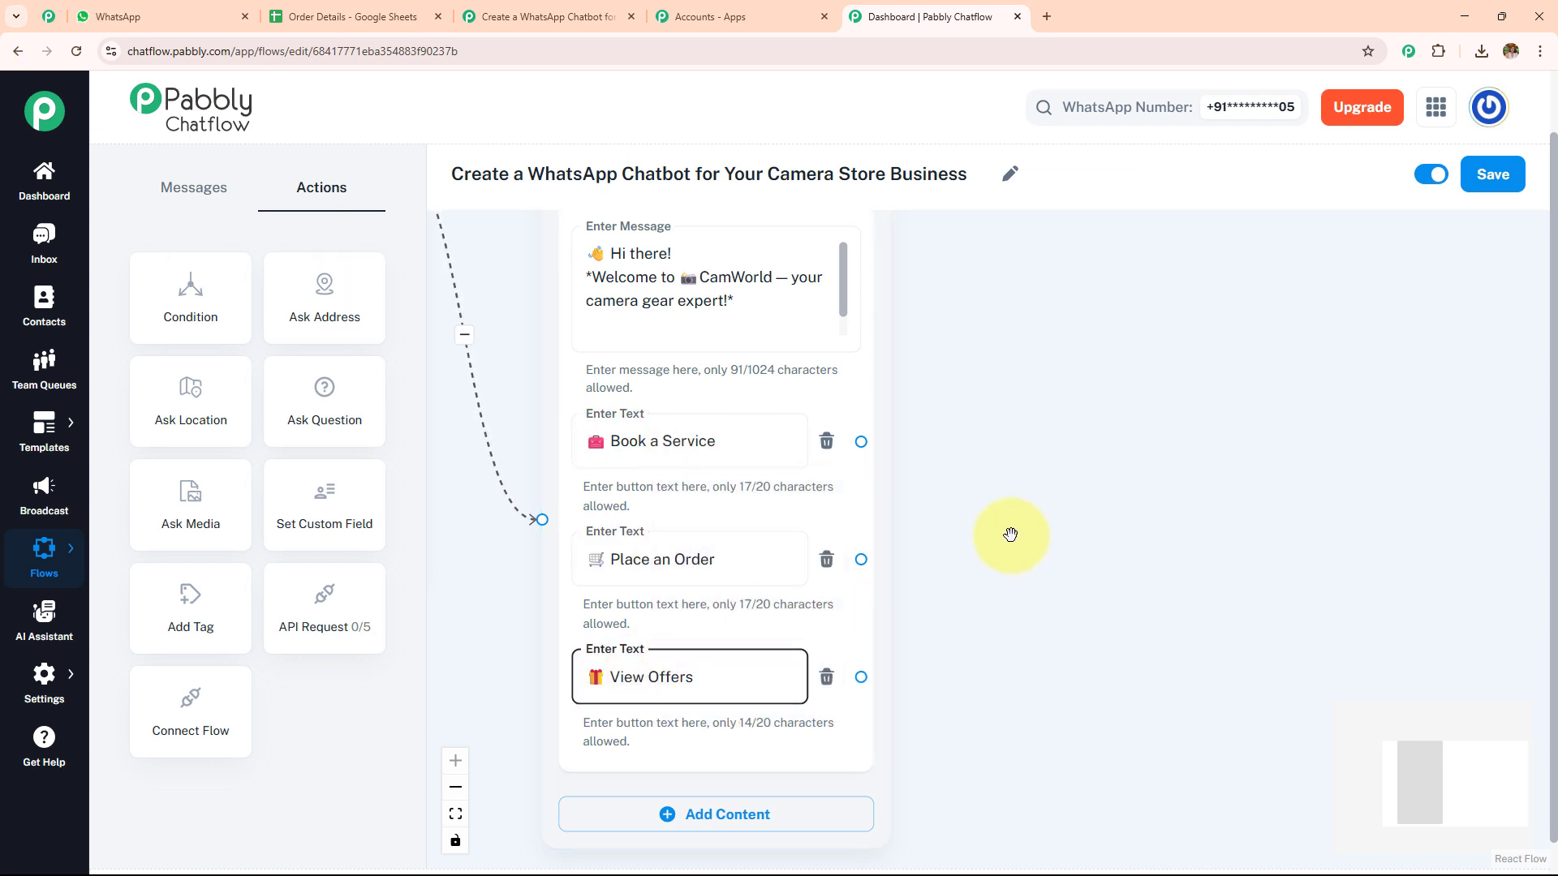
left_click_drag(1009, 533, 933, 567)
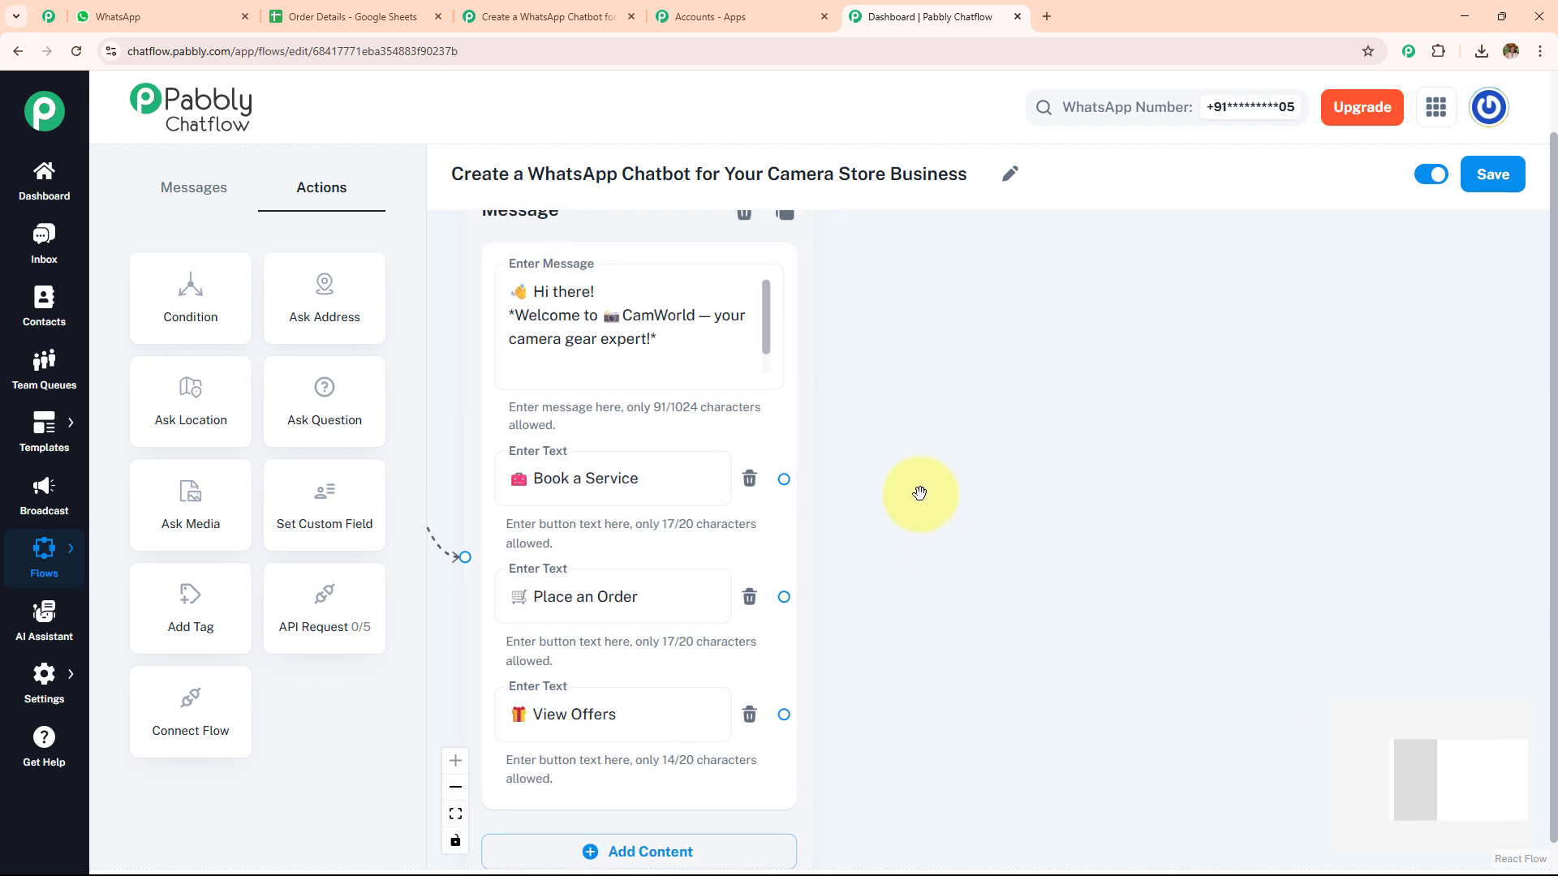
Switch to the WhatsApp chat and review the questions asked in the service booking and order conversations.
left_click(162, 17)
scroll(937, 470, "down", 5)
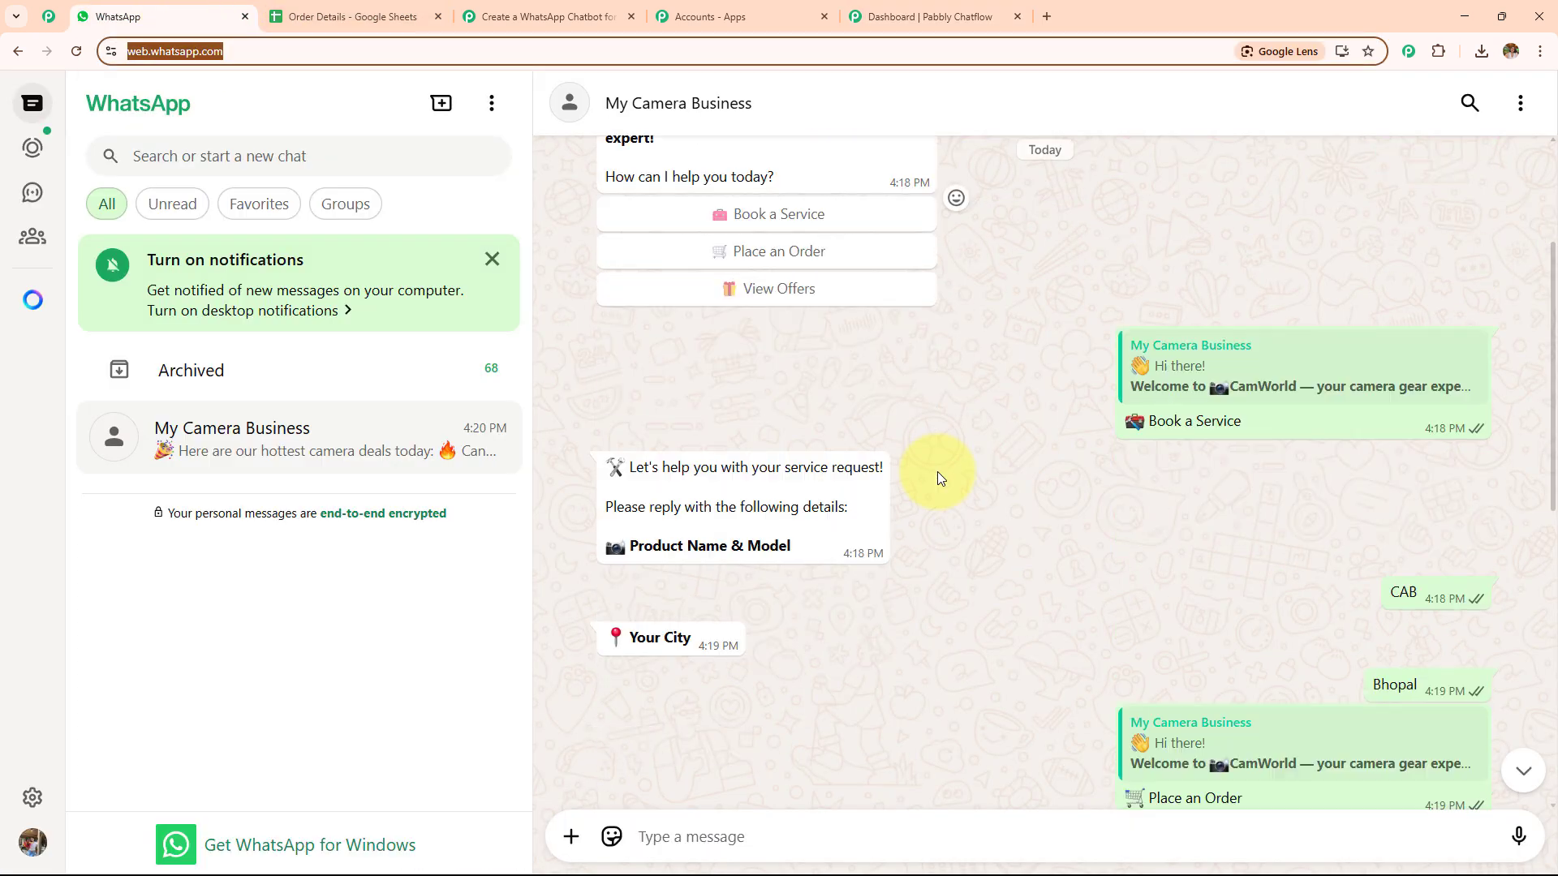
scroll(982, 441, "down", 7)
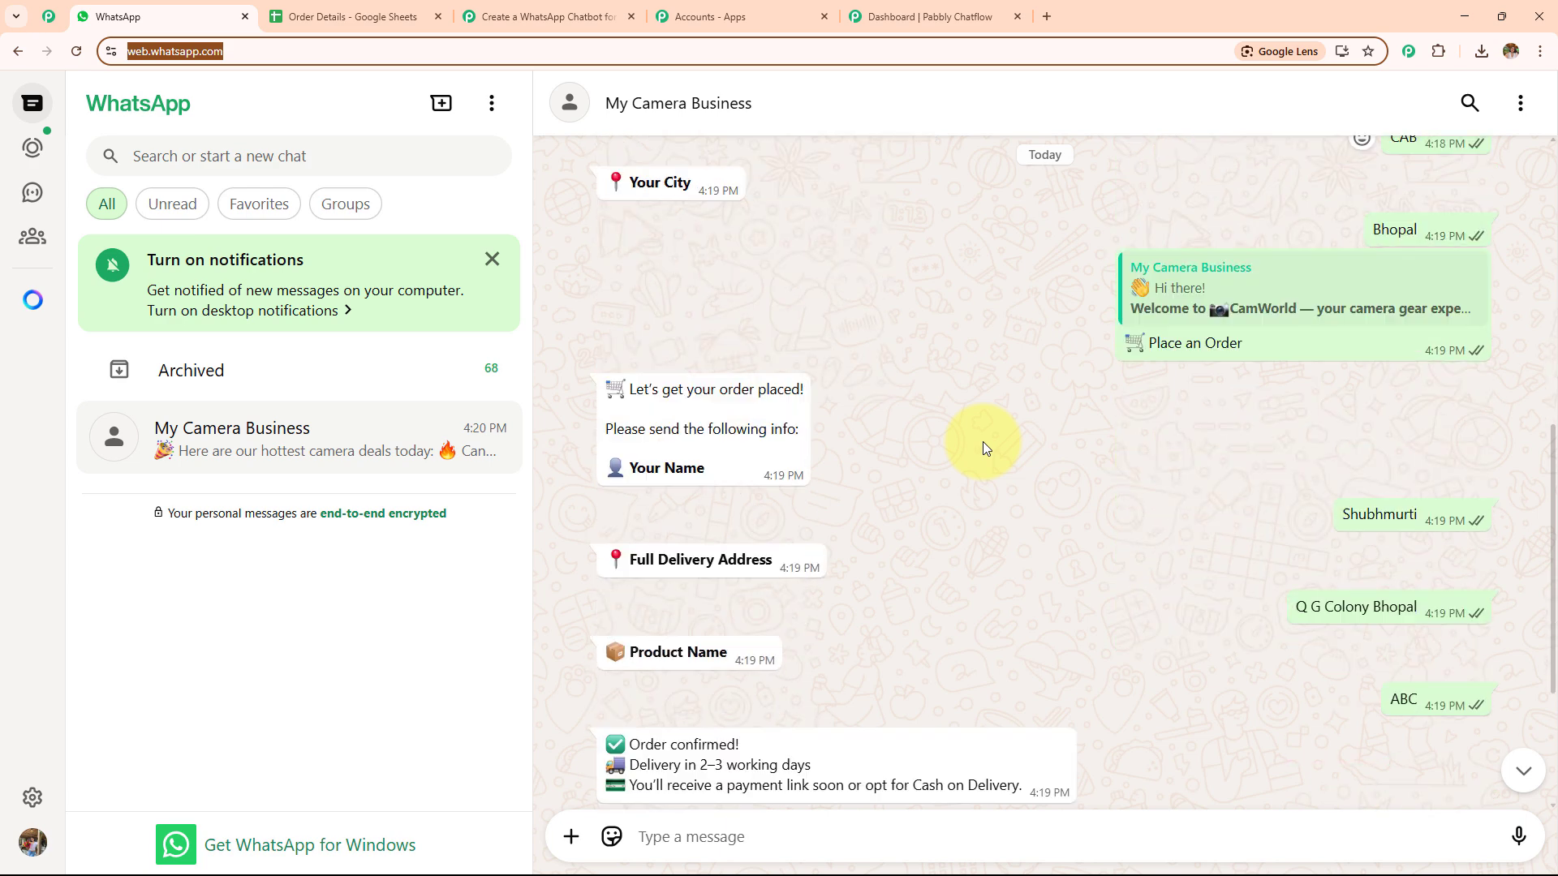
Switch to Pabbly Chatflow and examine the button branches of the welcome message, following Book a Service to its questions.
left_click(908, 3)
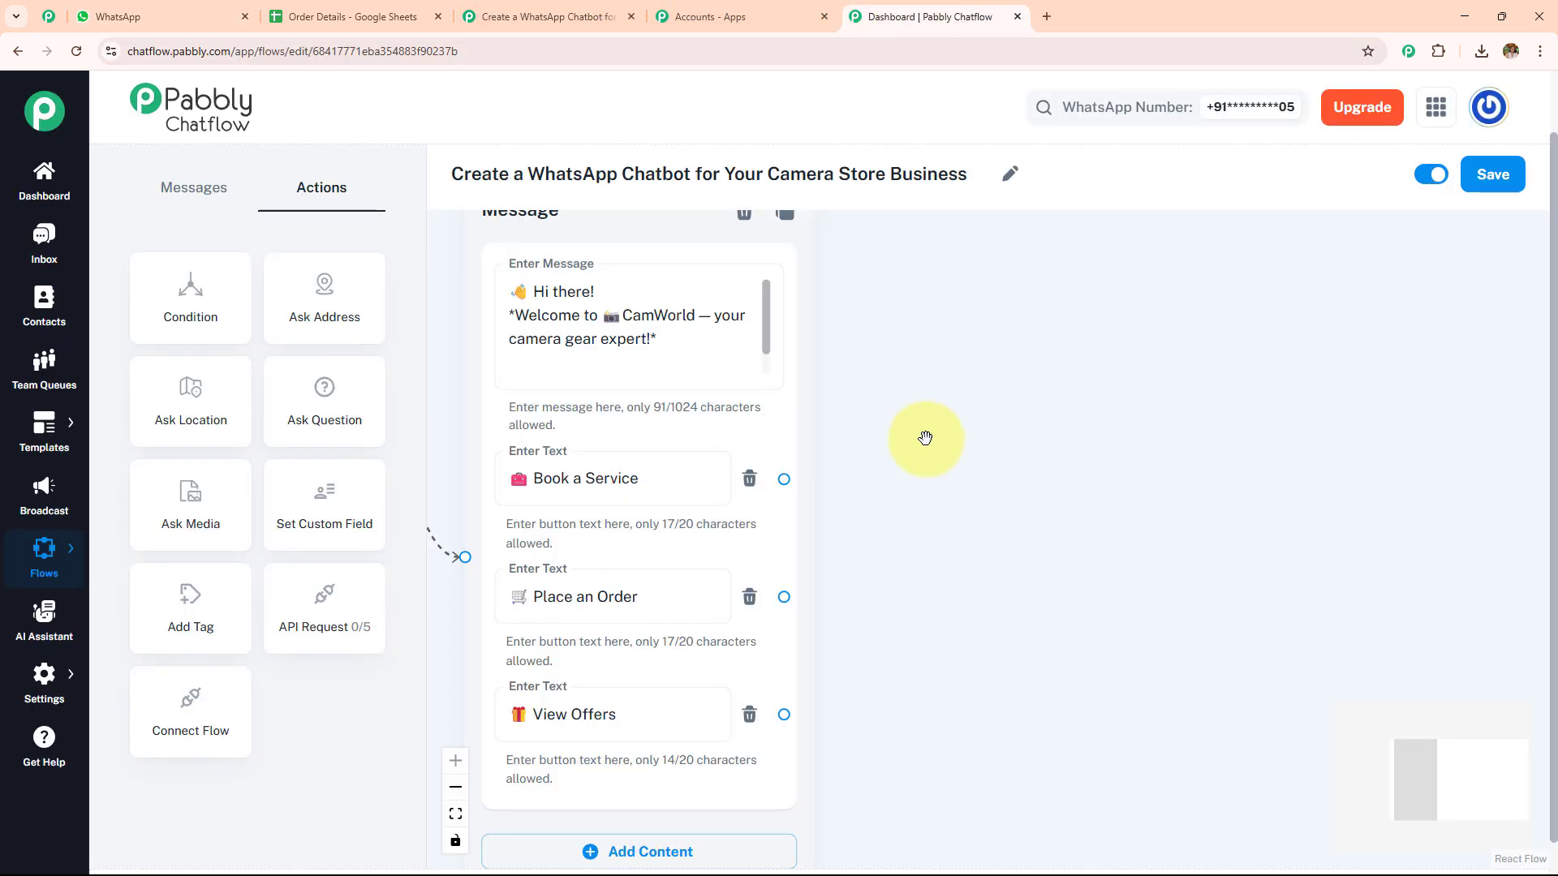
scroll(922, 435, "down", 3)
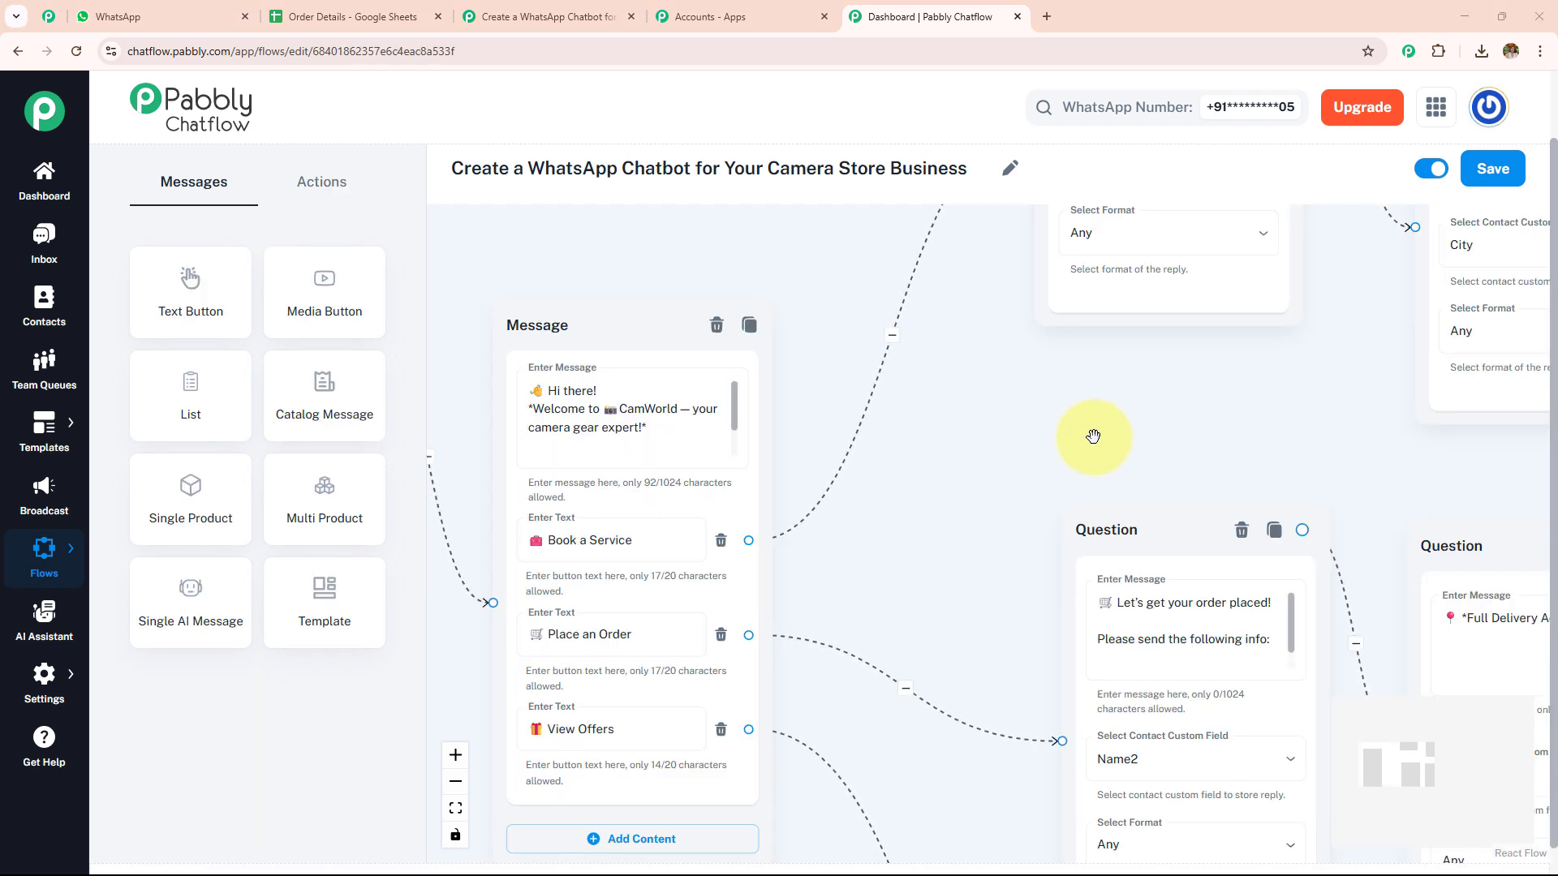
mouse_move(792, 581)
left_click_drag(916, 573, 878, 500)
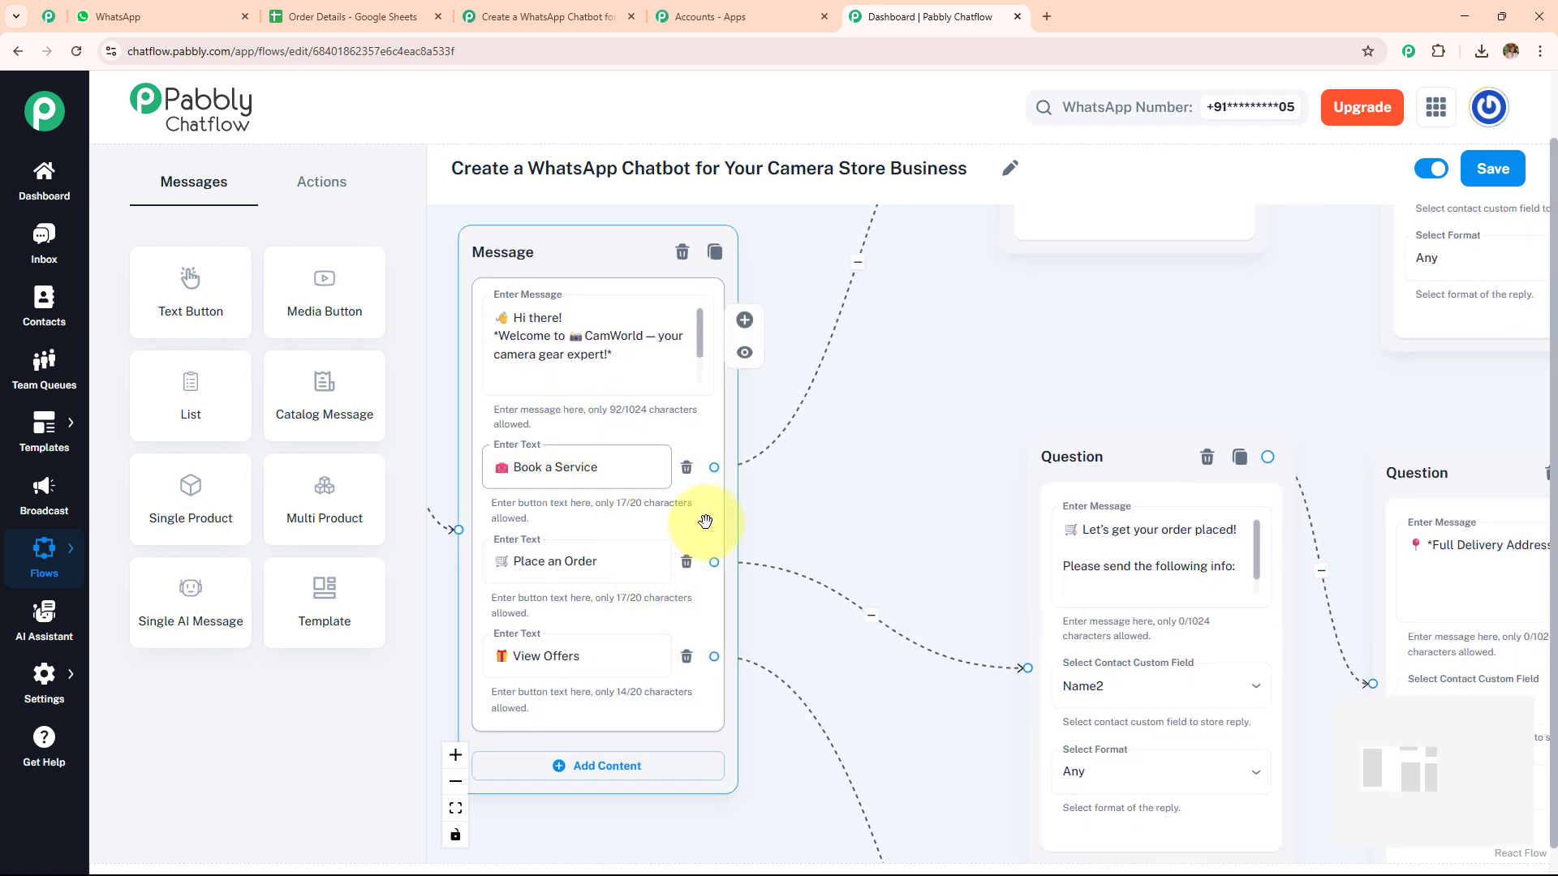
left_click_drag(974, 385, 572, 810)
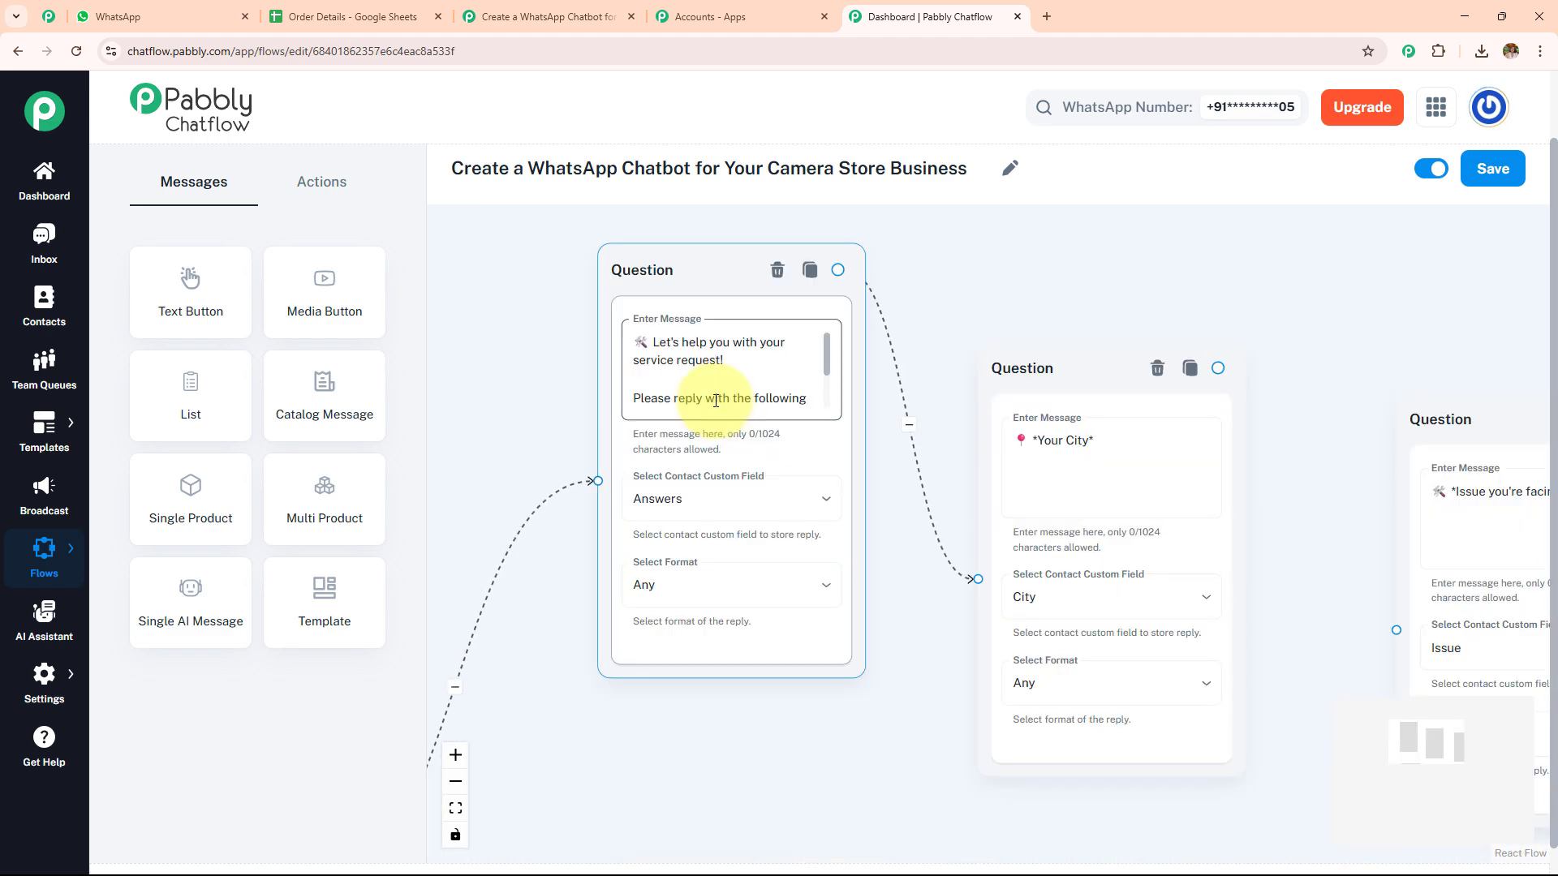
Add an Ask Question node beside the service request question.
left_click(321, 182)
left_click_drag(320, 410, 893, 321)
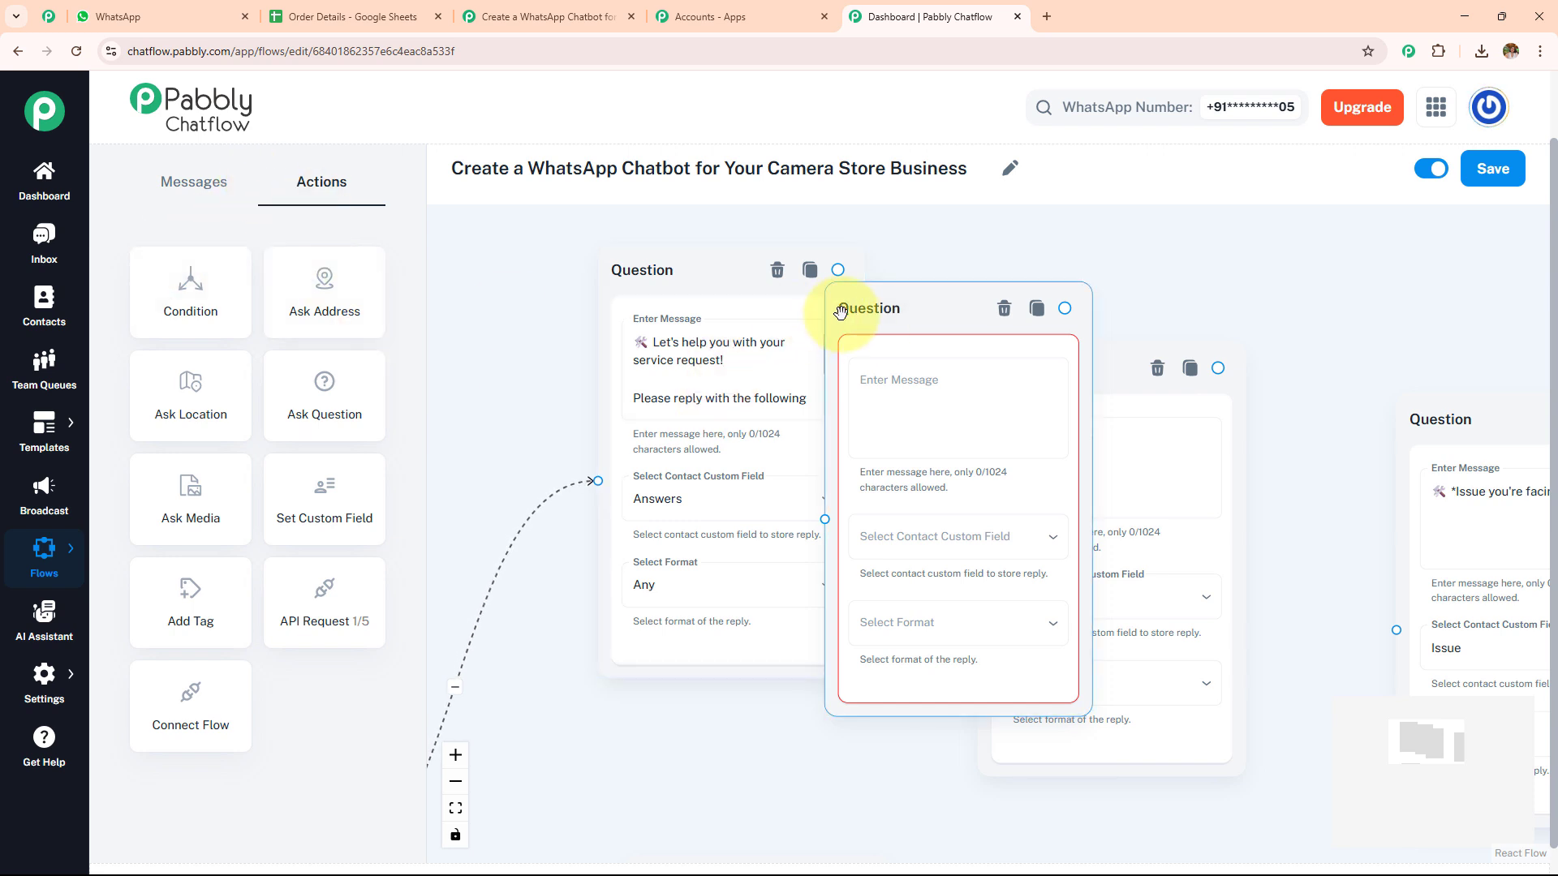
left_click_drag(858, 312, 963, 305)
Review the service request question's message, custom field and reply format, and the Order Details columns in Google Sheets.
left_click(824, 358)
scroll(824, 382, "down", 2)
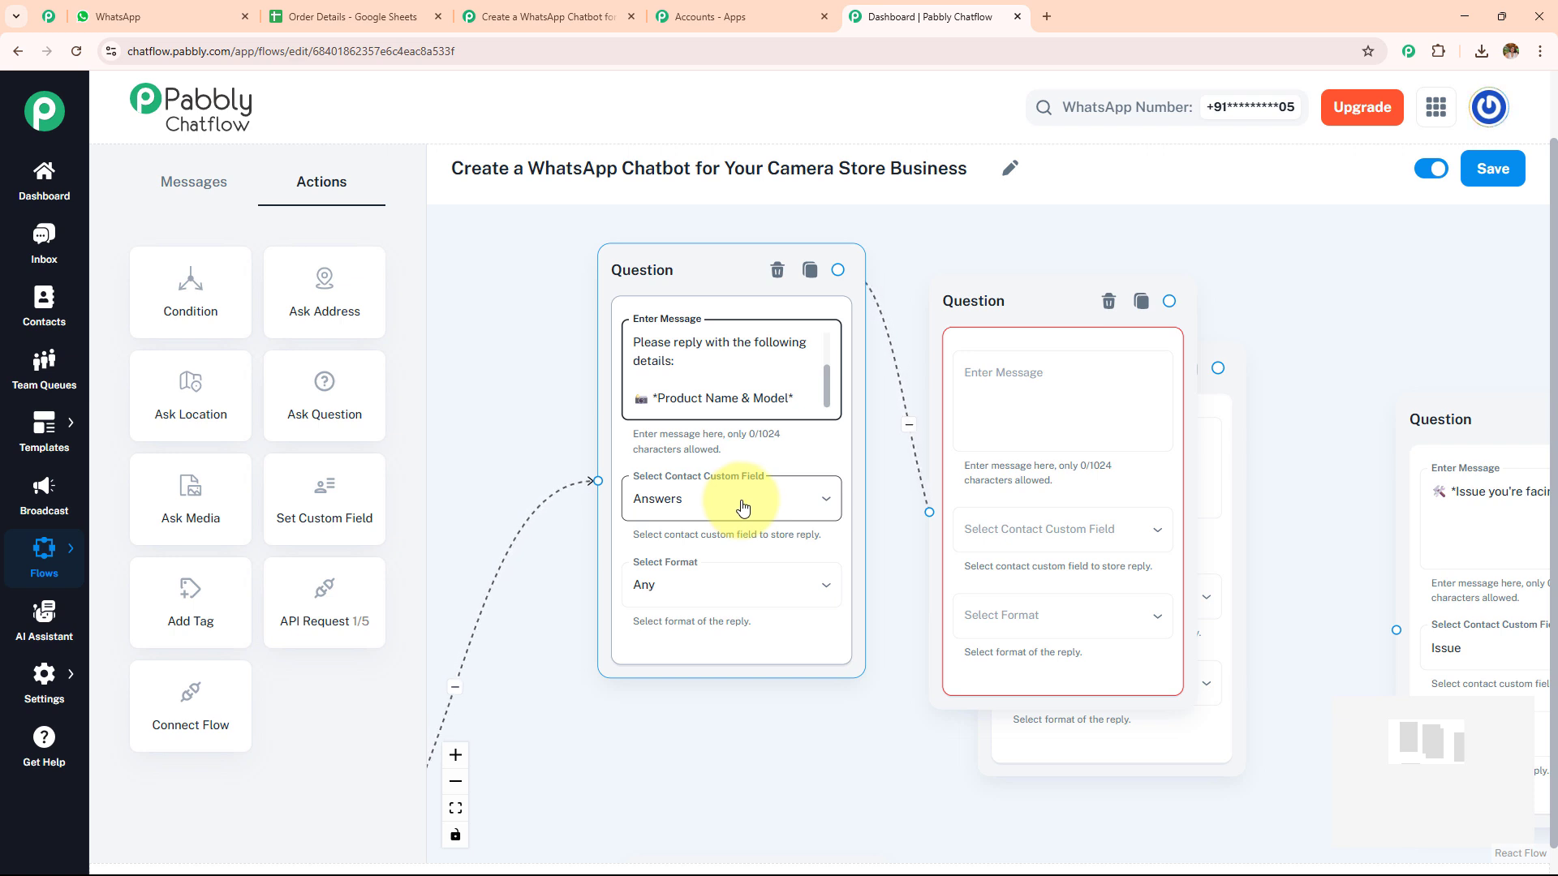
left_click(755, 585)
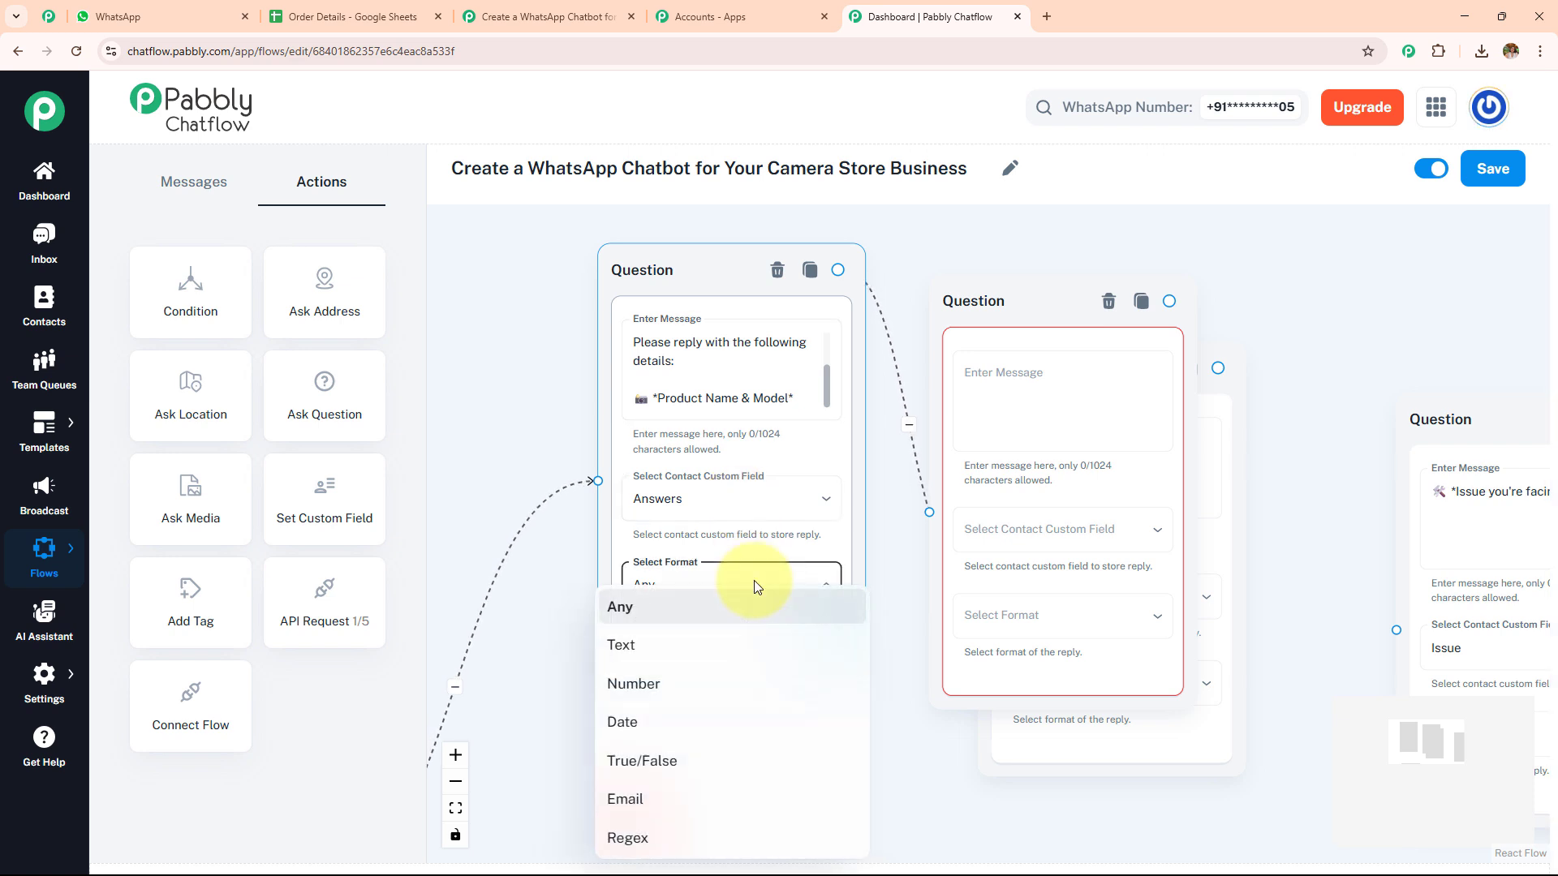
left_click(756, 607)
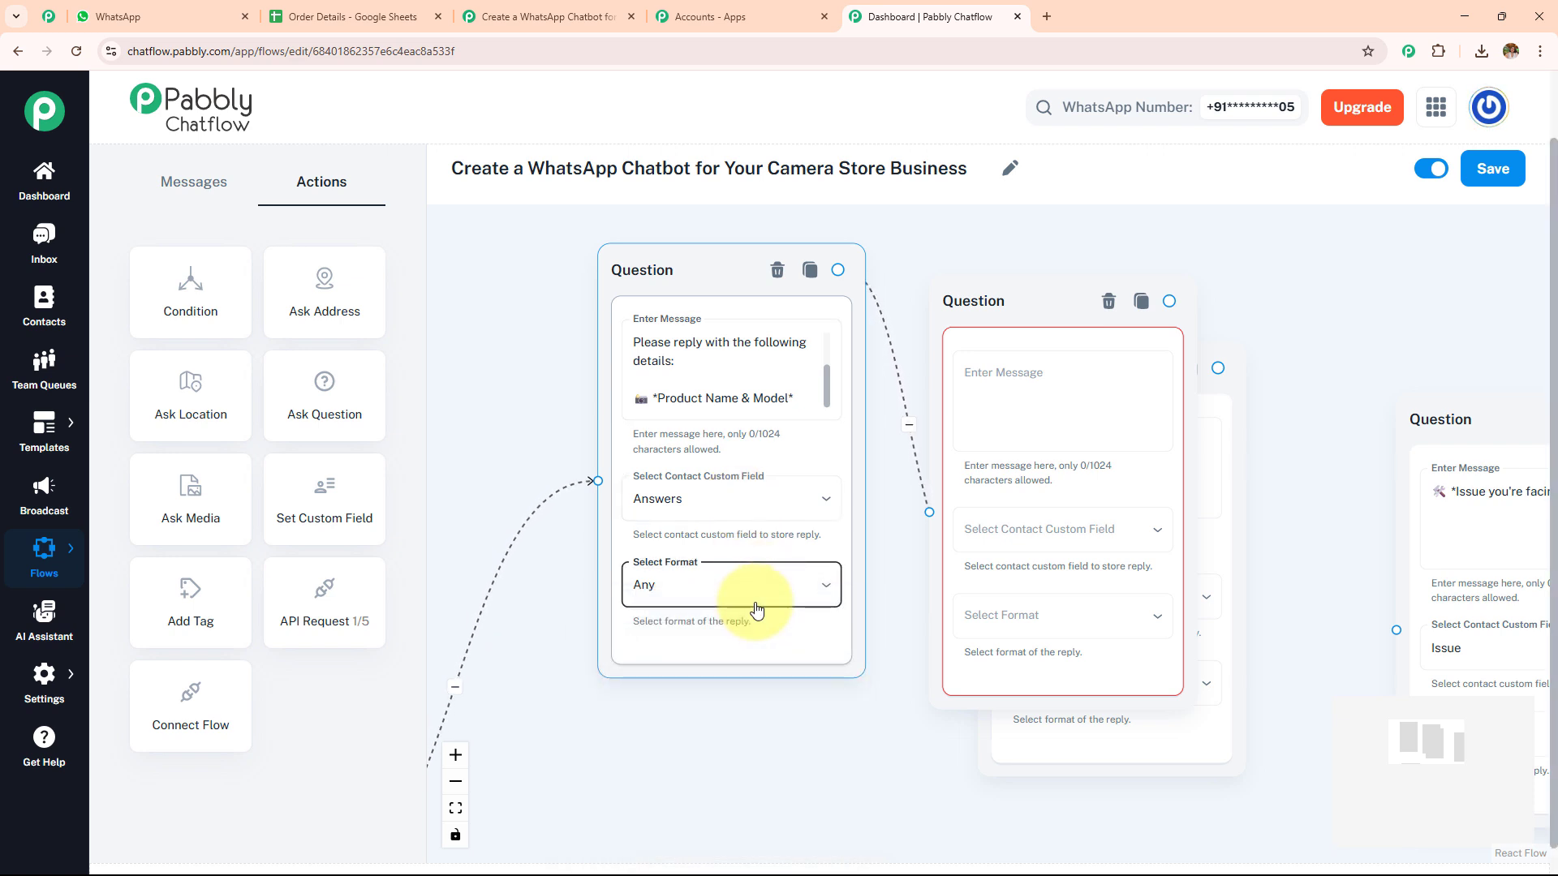
left_click(781, 395)
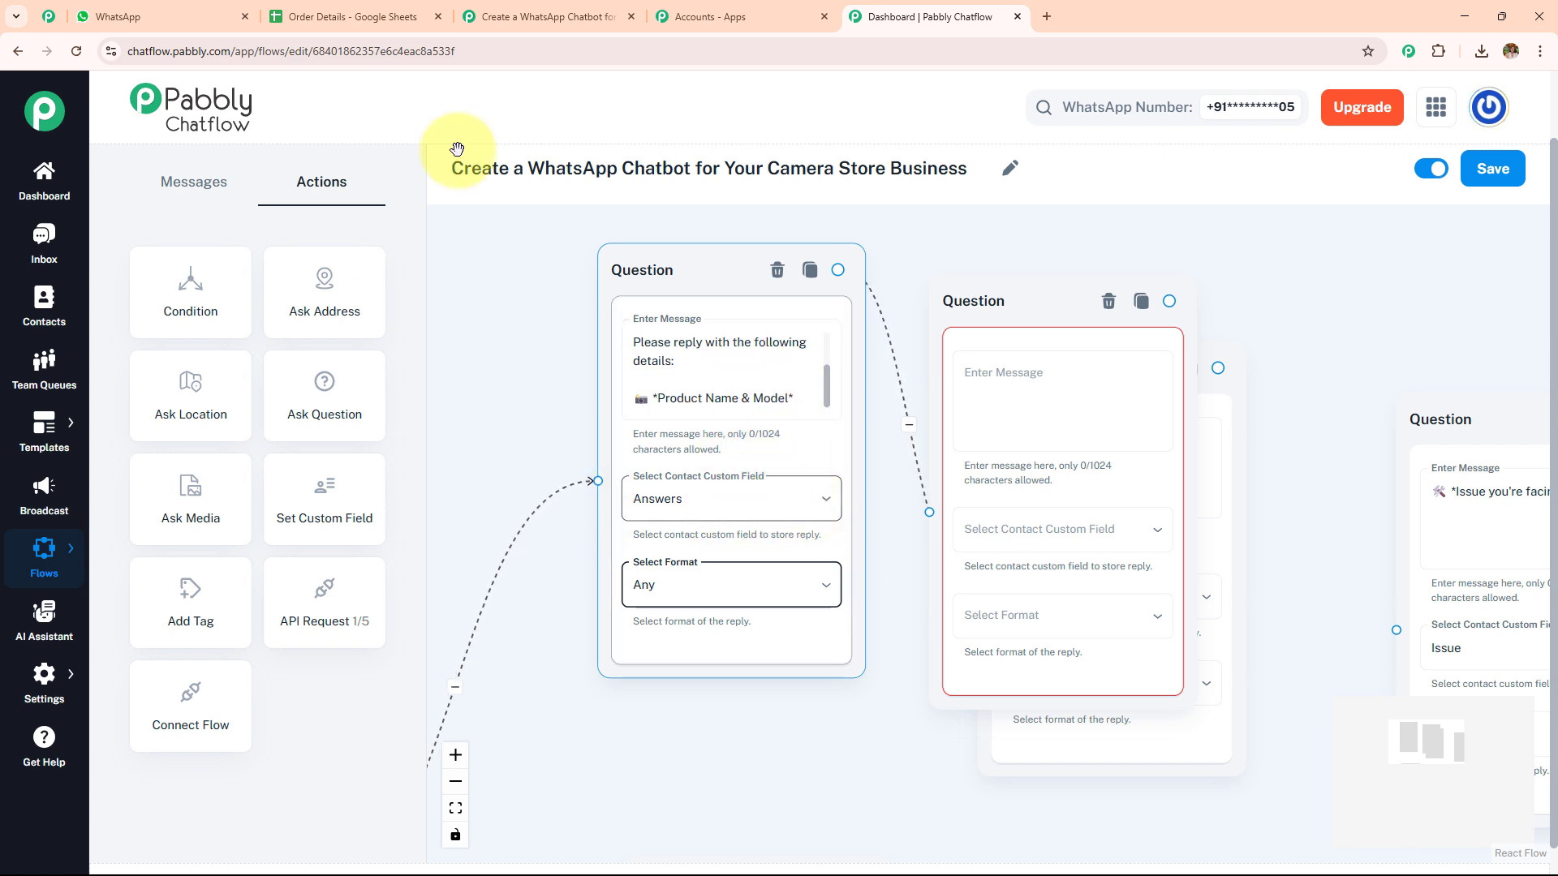
left_click(332, 16)
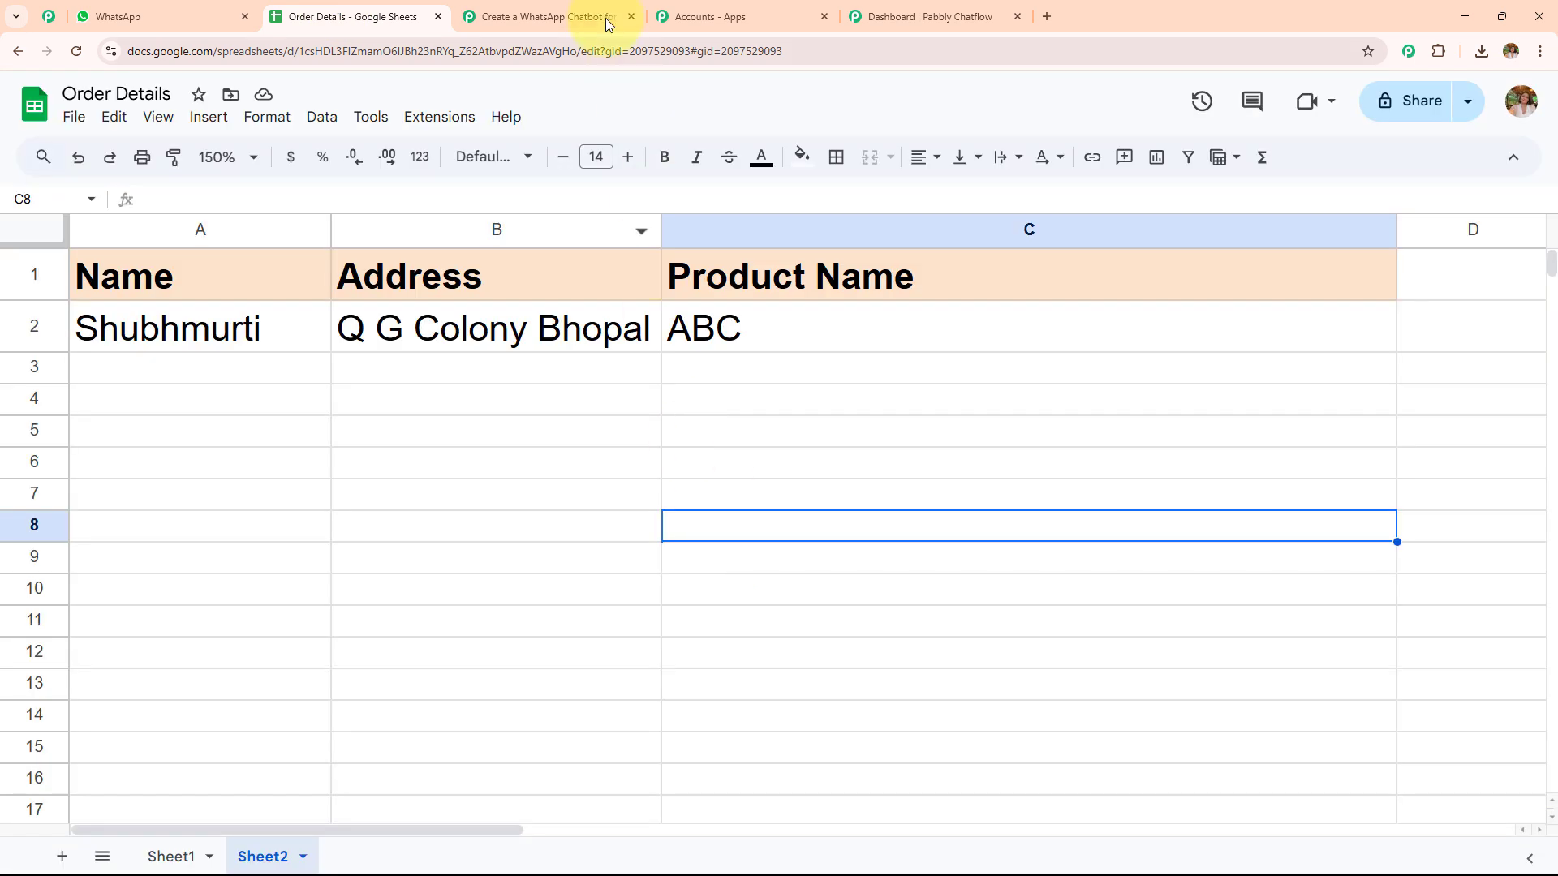
left_click(913, 16)
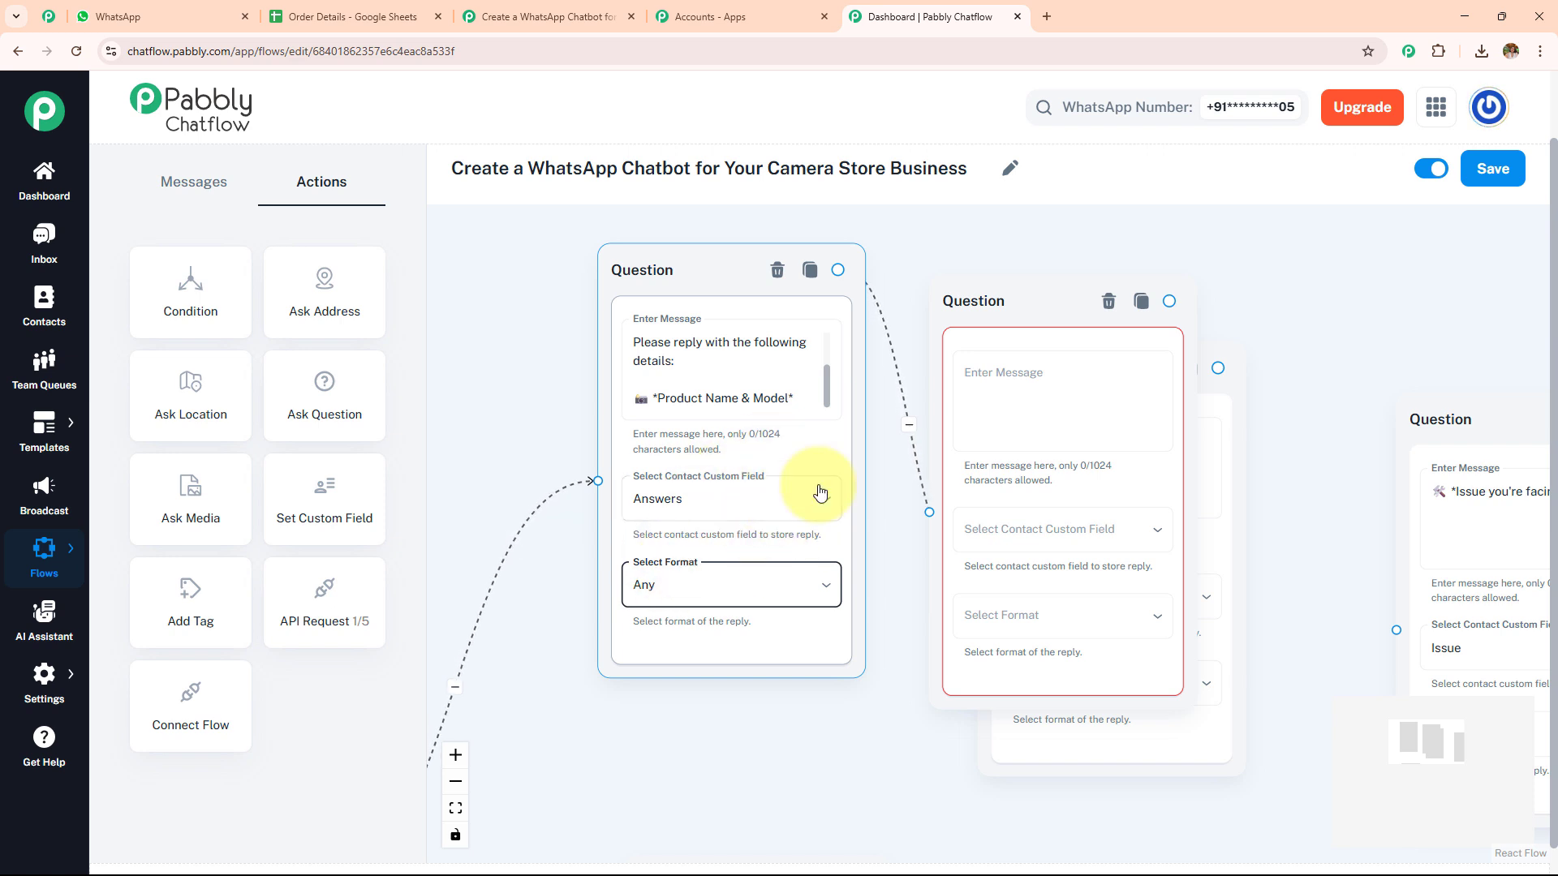
Delete the empty Question node next to the service request question.
left_click(1102, 324)
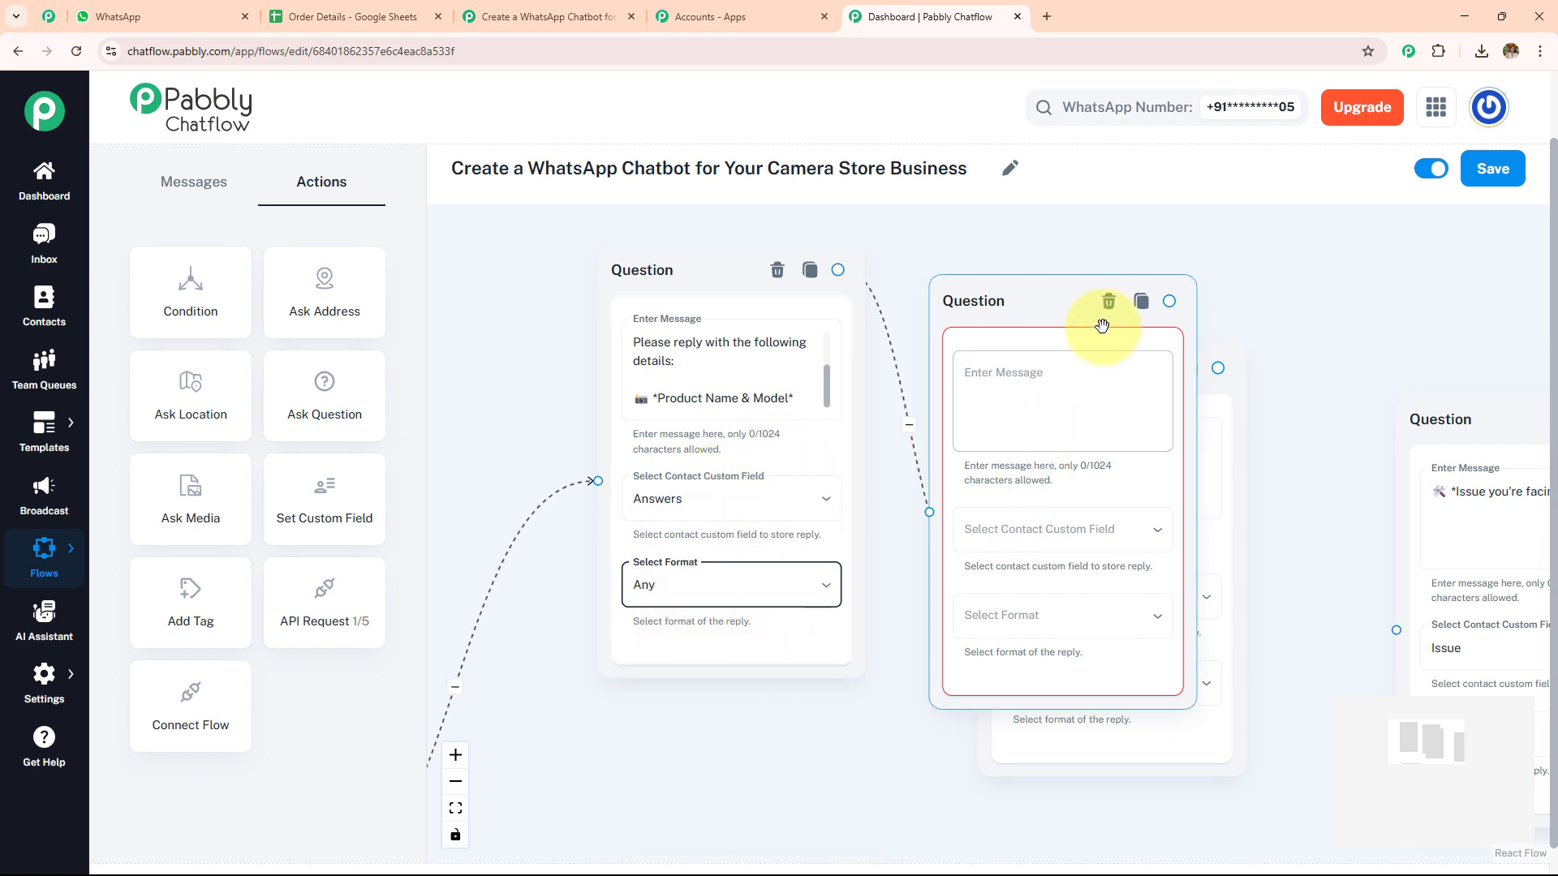
left_click(1108, 303)
Check the reply format options of the service request question, keep Any, and view the Your City question.
left_click(694, 591)
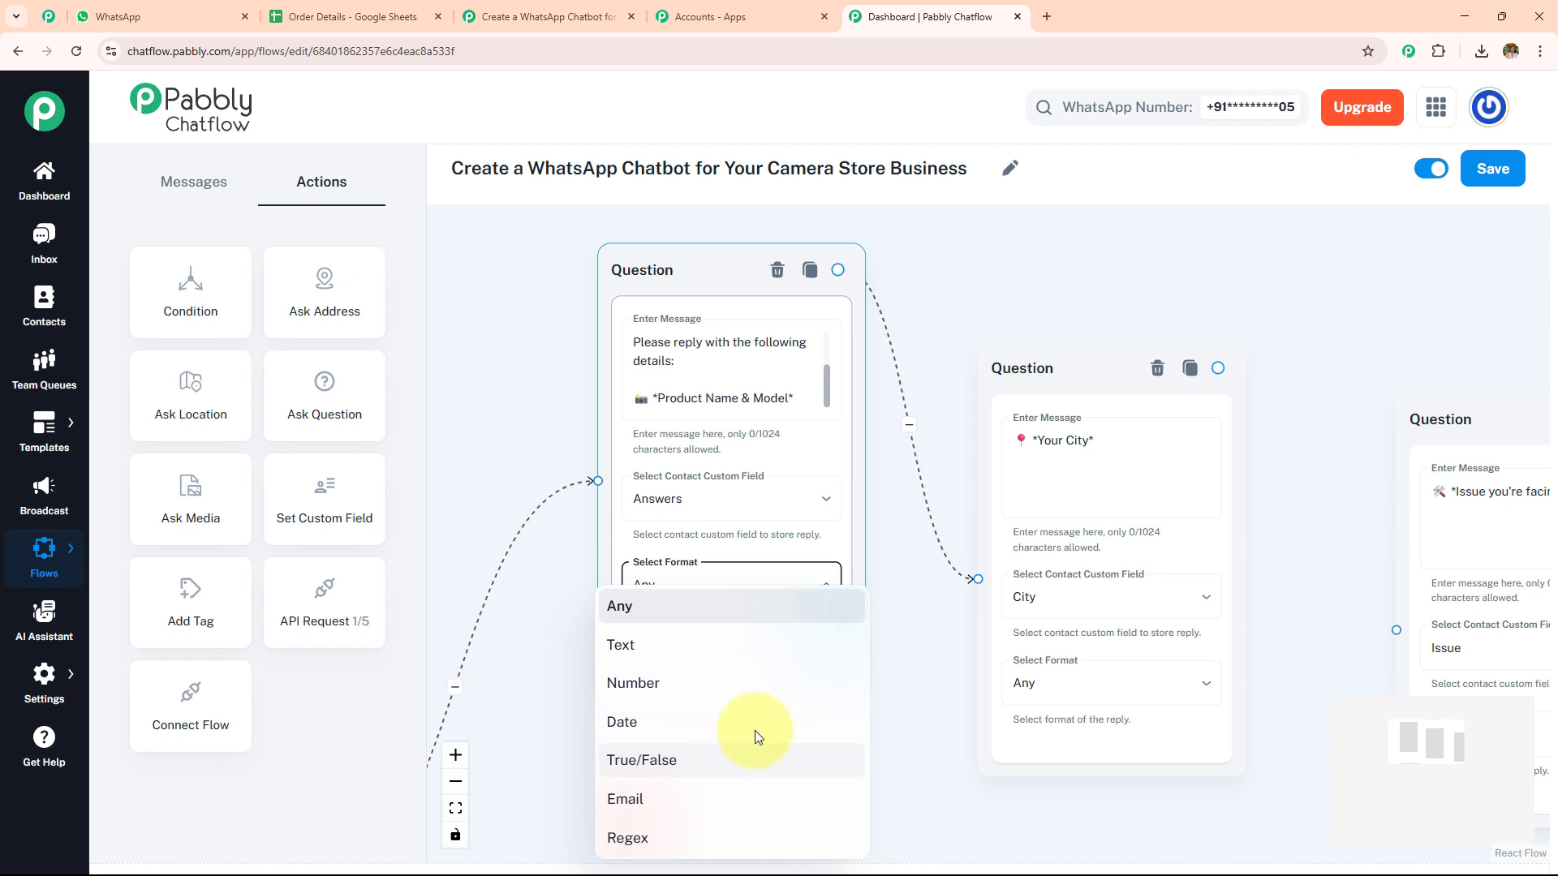
left_click(745, 611)
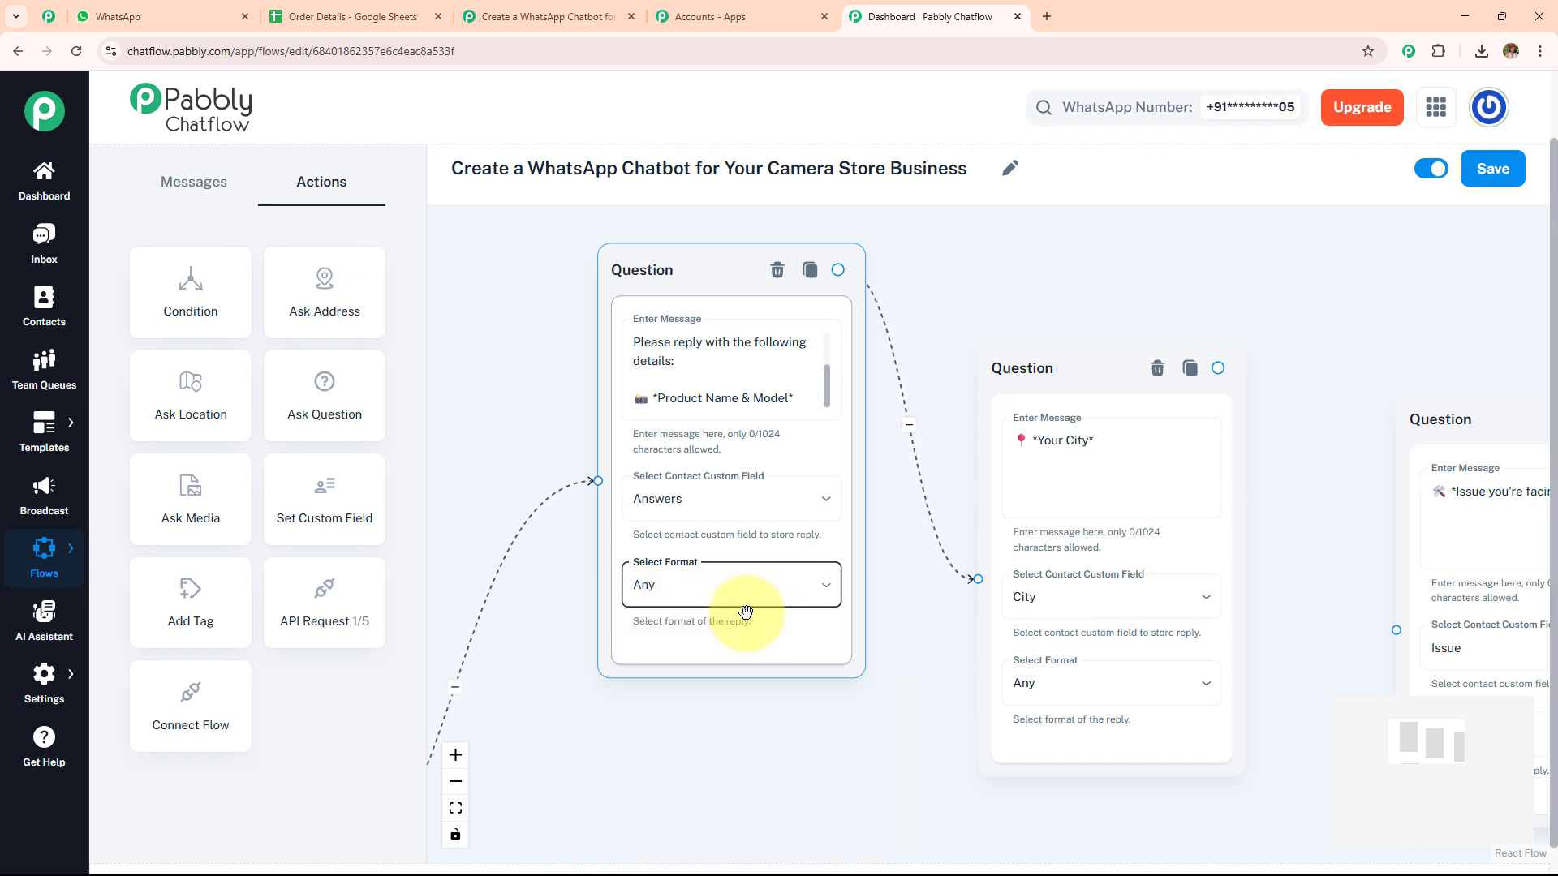
scroll(893, 641, "right", 4)
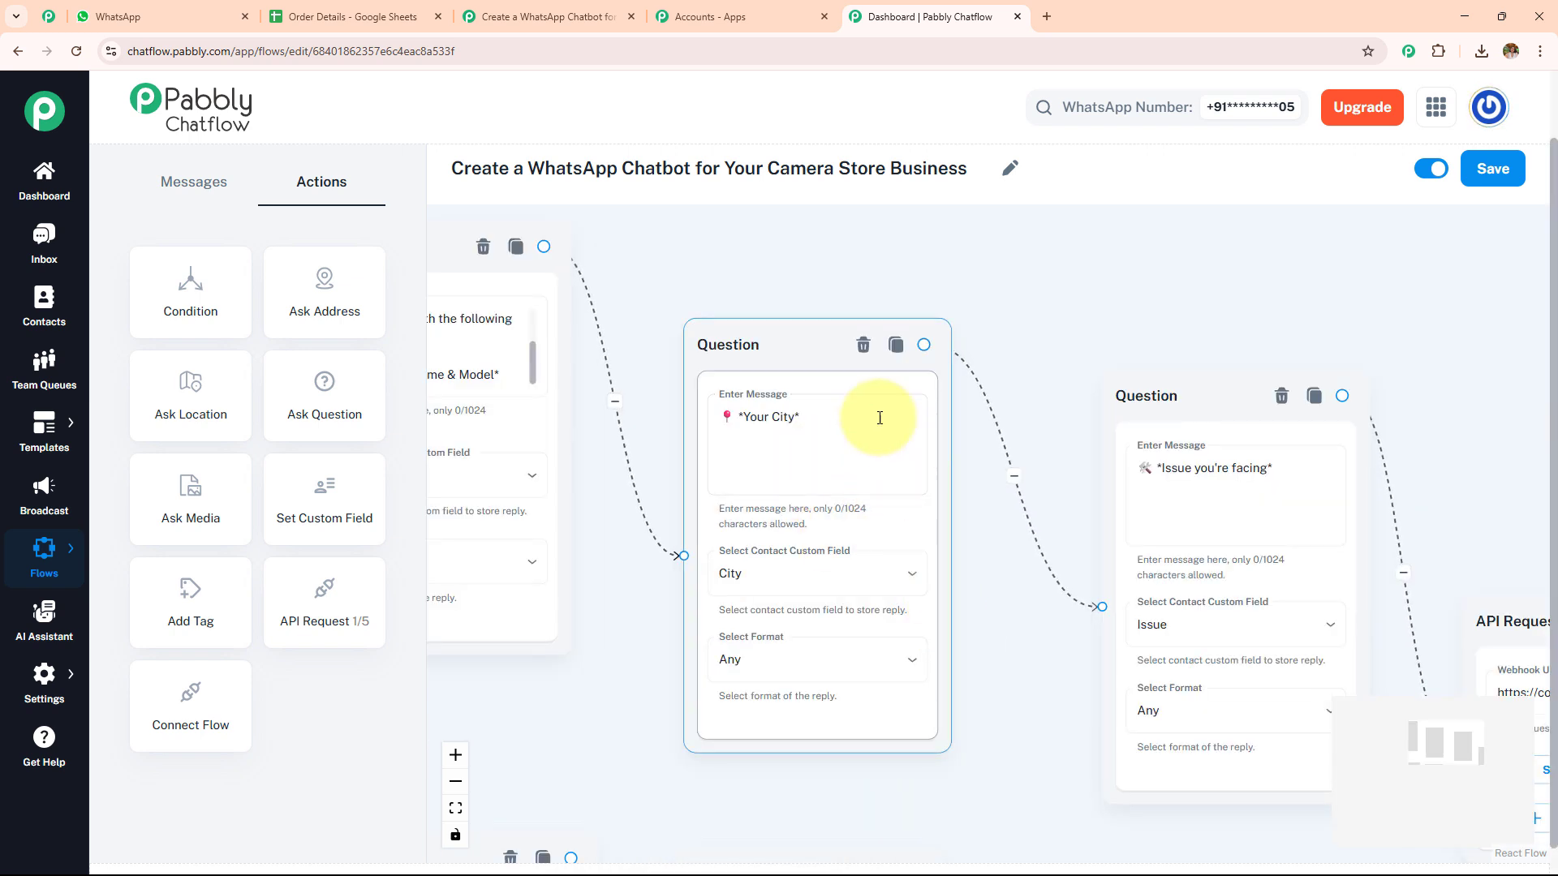
Review the Your City and Issue questions and the API Request node that follows them.
left_click(791, 468)
left_click_drag(1026, 598, 679, 513)
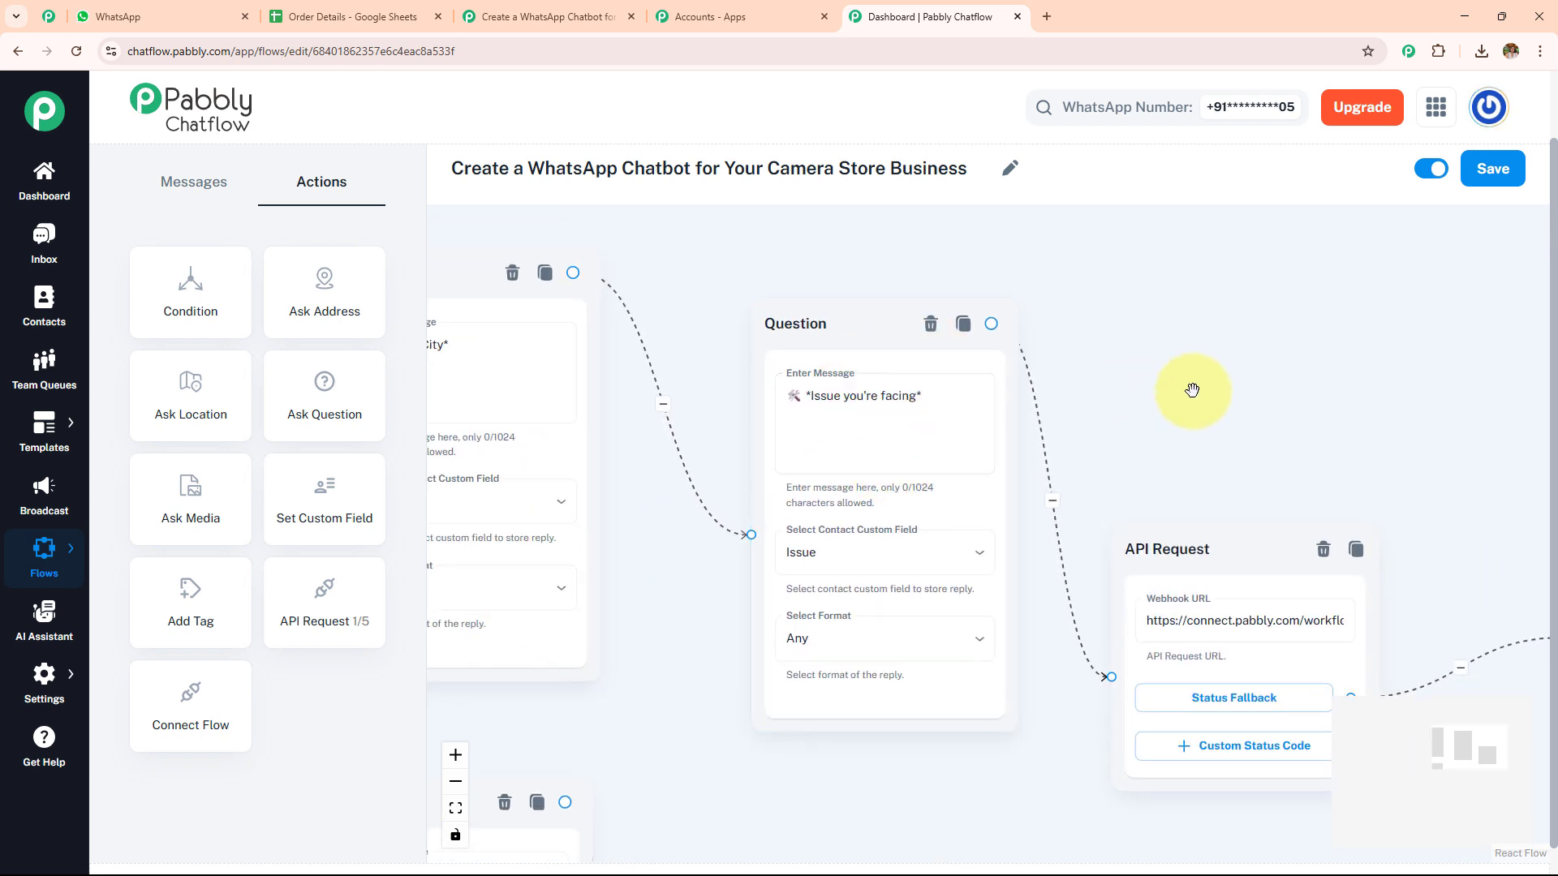
left_click_drag(1193, 389, 939, 326)
left_click(966, 551)
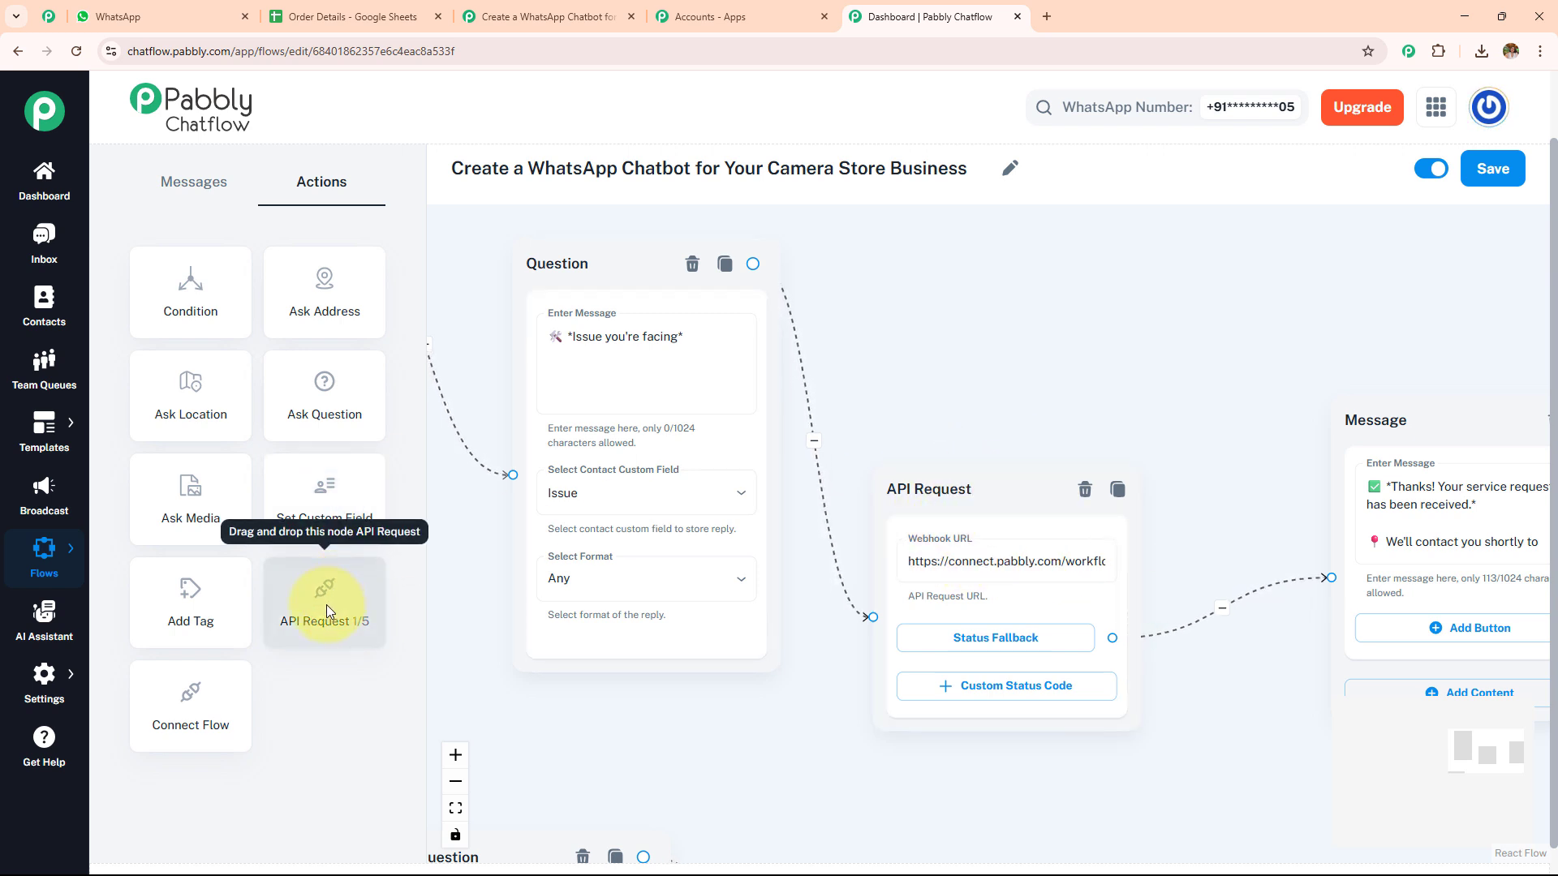
Try adding an empty API Request node after the Issue question, view its request settings, and discard the node.
left_click_drag(326, 606, 994, 584)
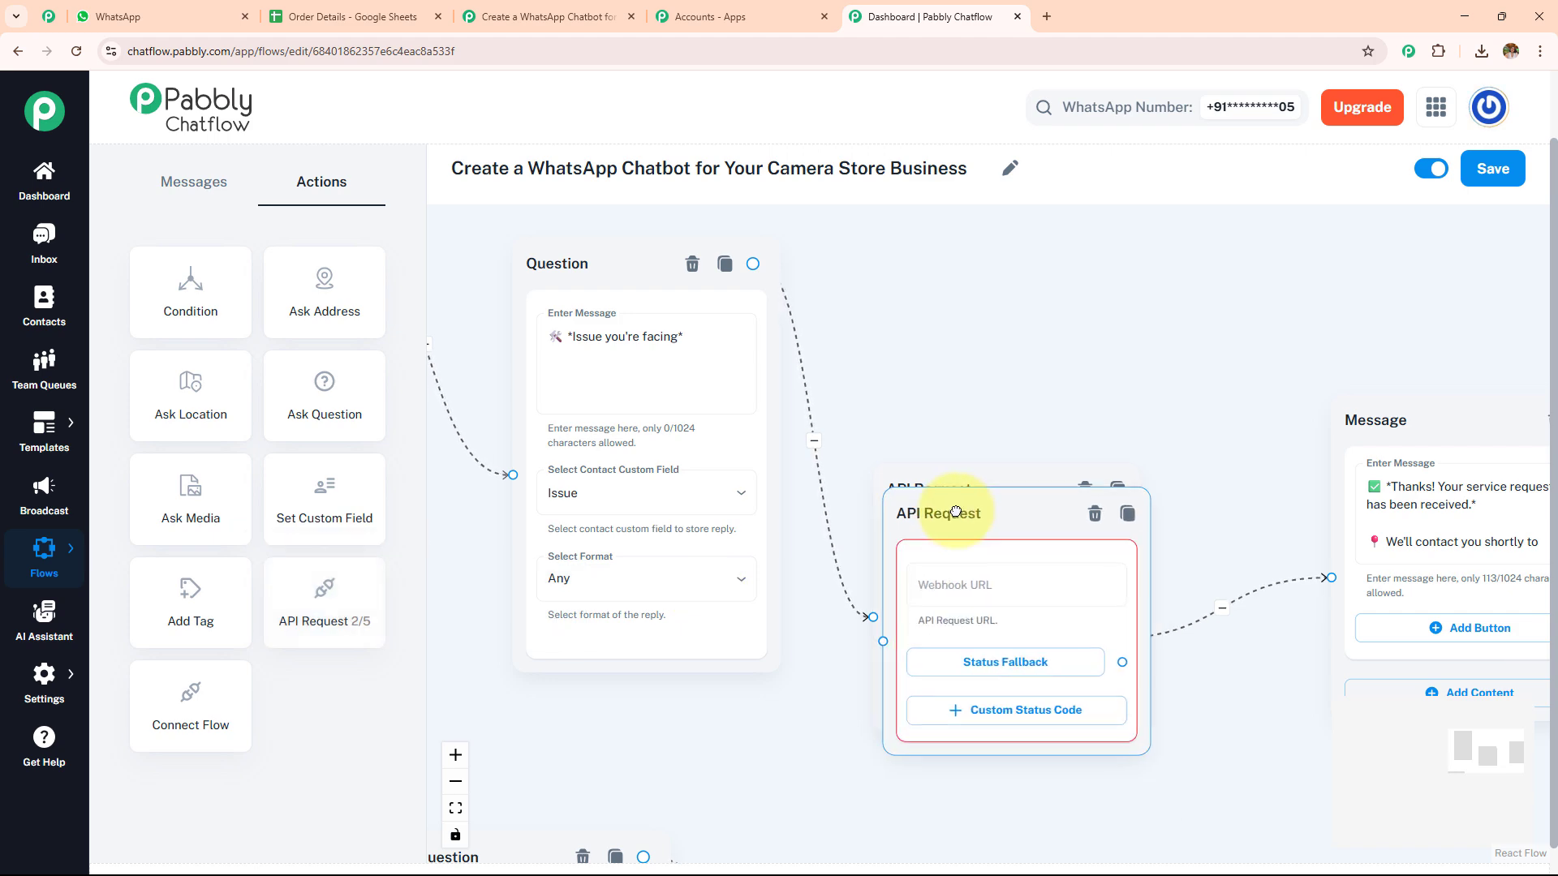
left_click(985, 666)
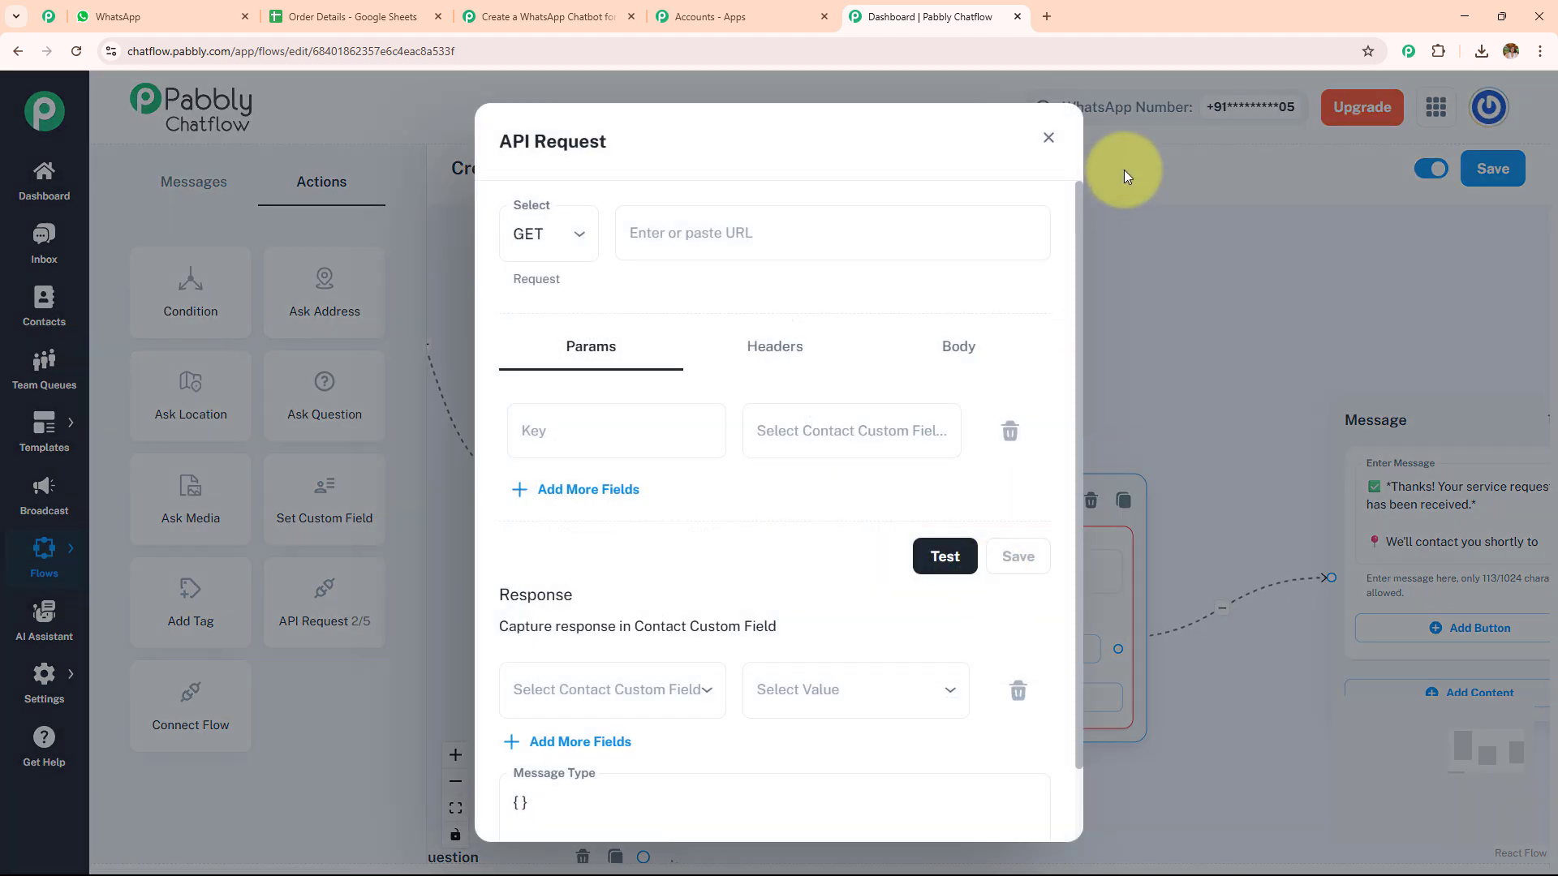
left_click(1048, 138)
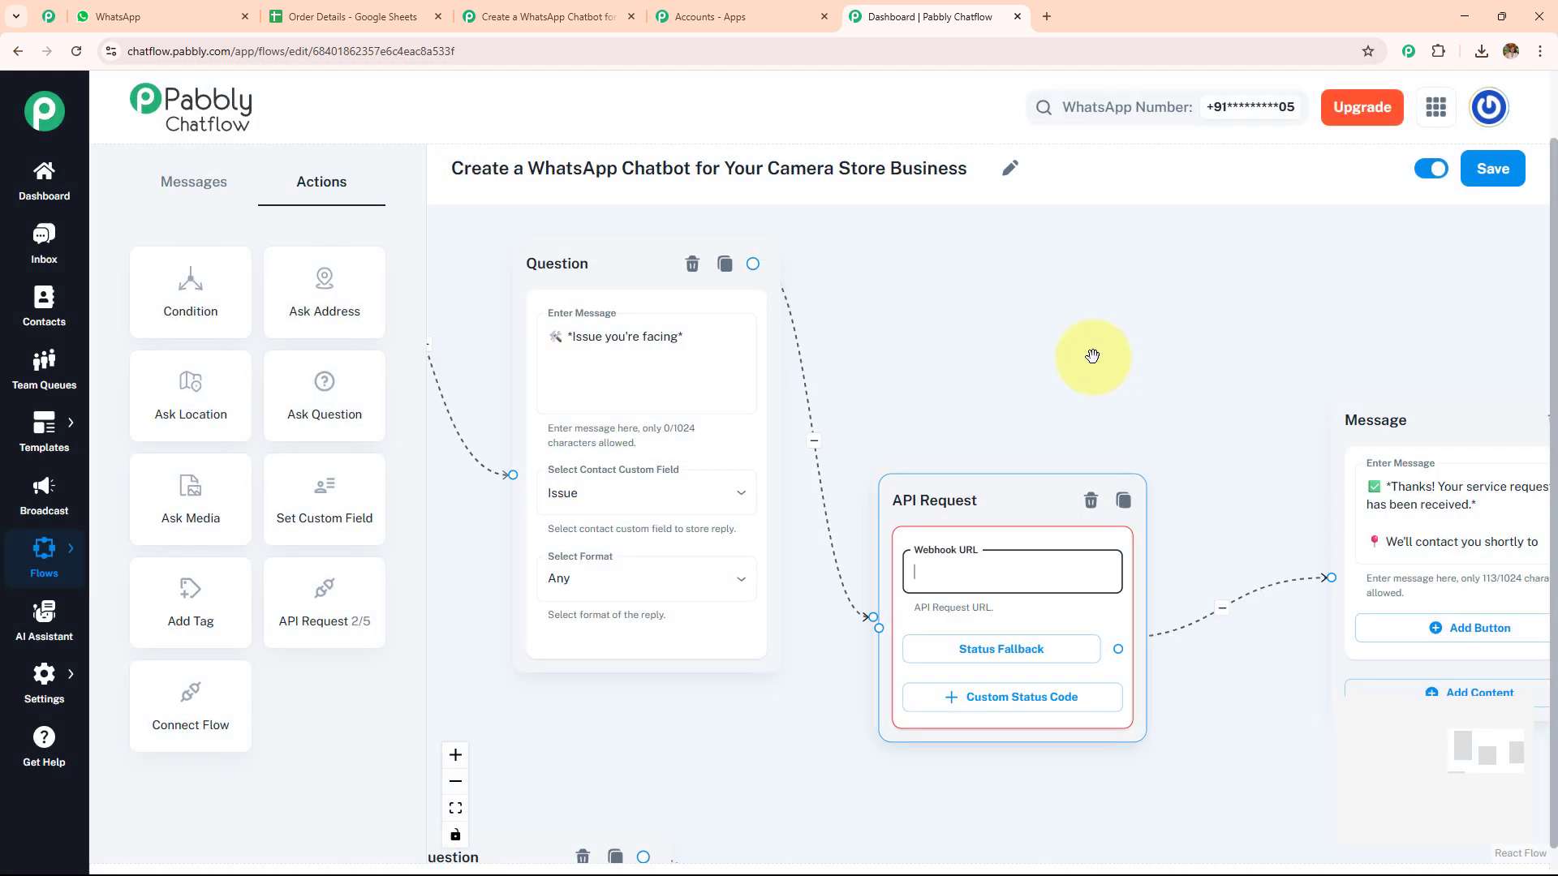
left_click(1092, 501)
Open the Contact Custom Fields settings in a separate tab and save the chatbot flow.
left_click_drag(1123, 406, 978, 361)
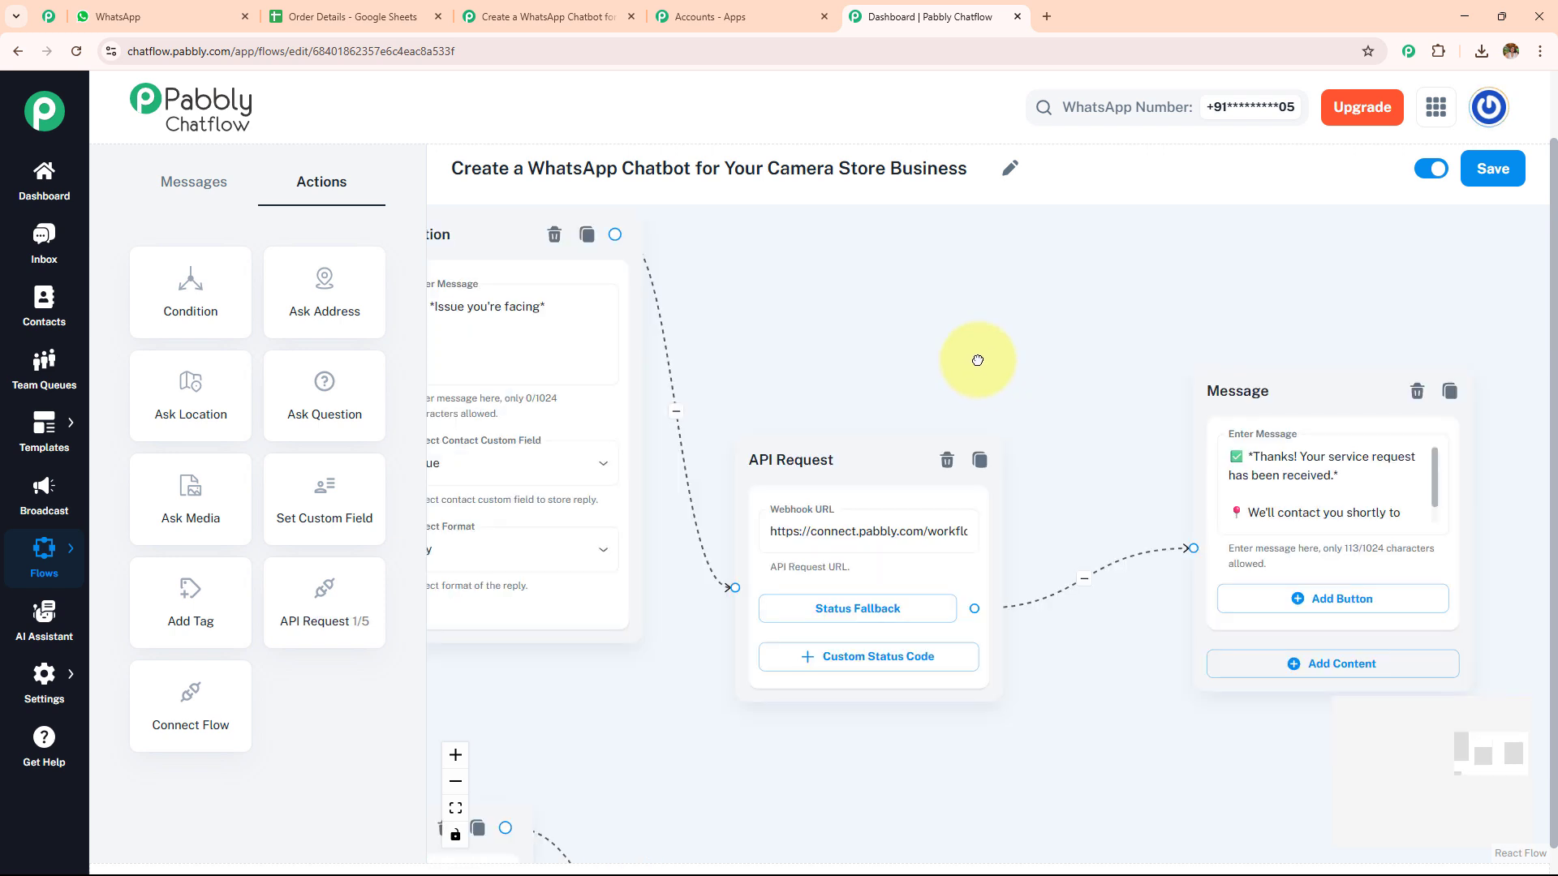
scroll(1095, 389, "down", 5)
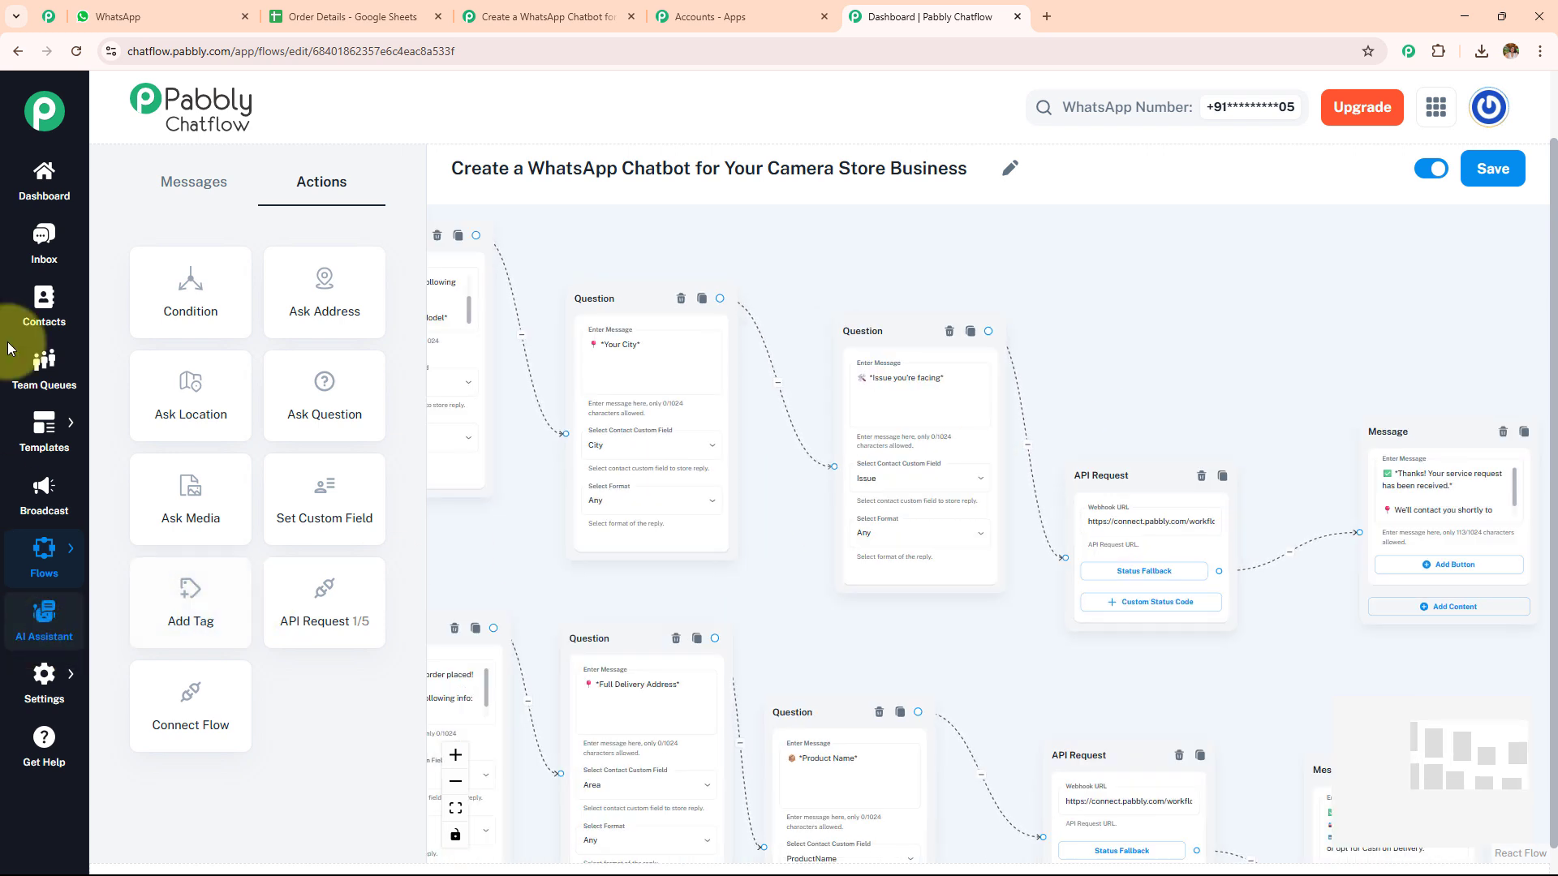
mouse_move(39, 673)
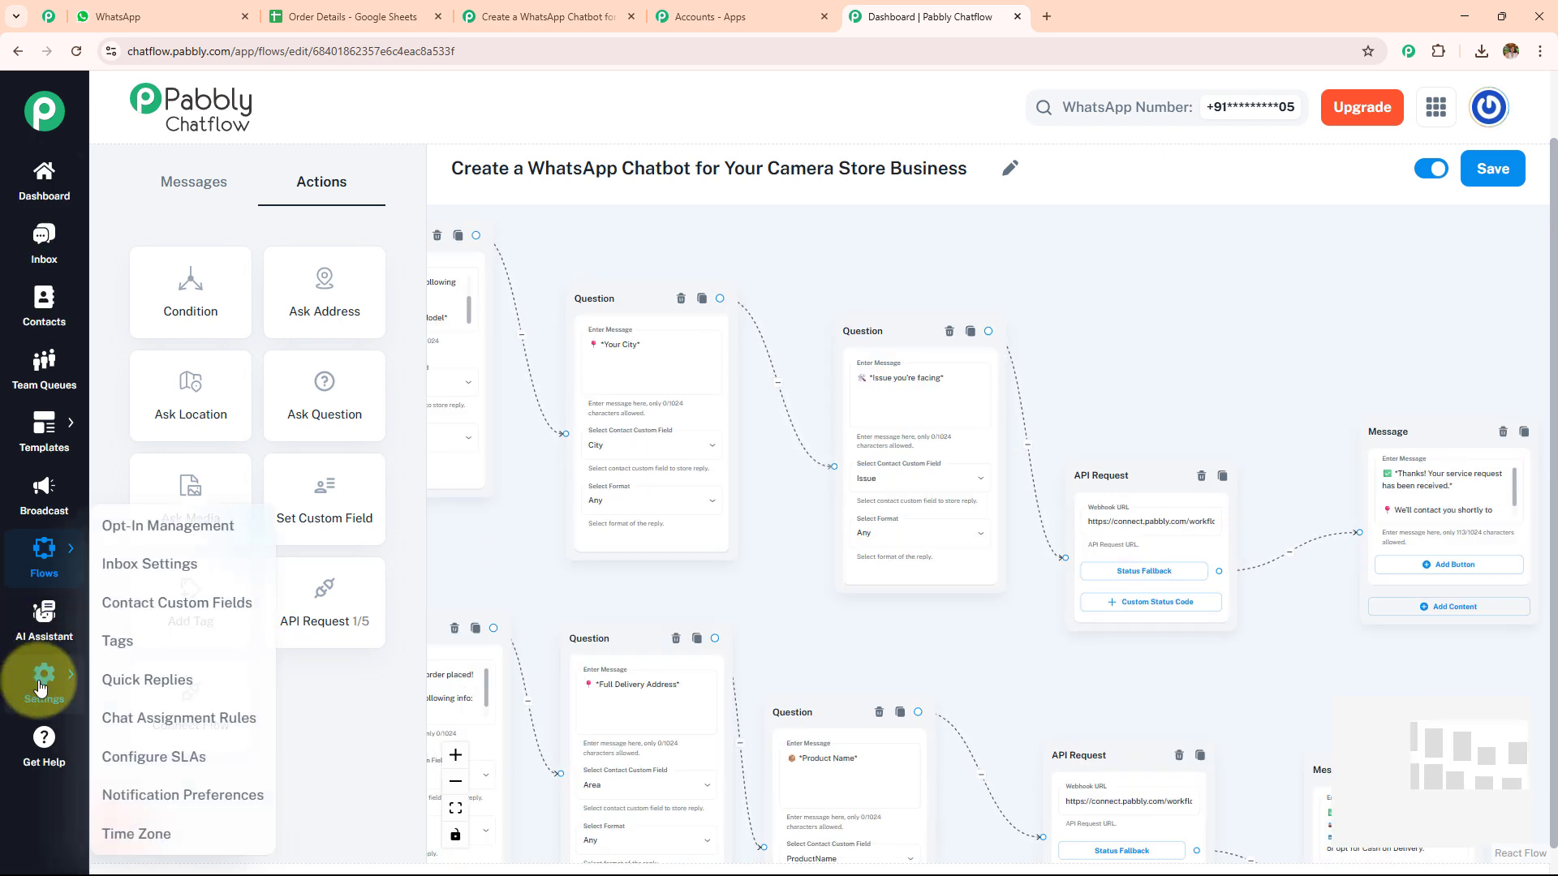
middle_click(176, 602)
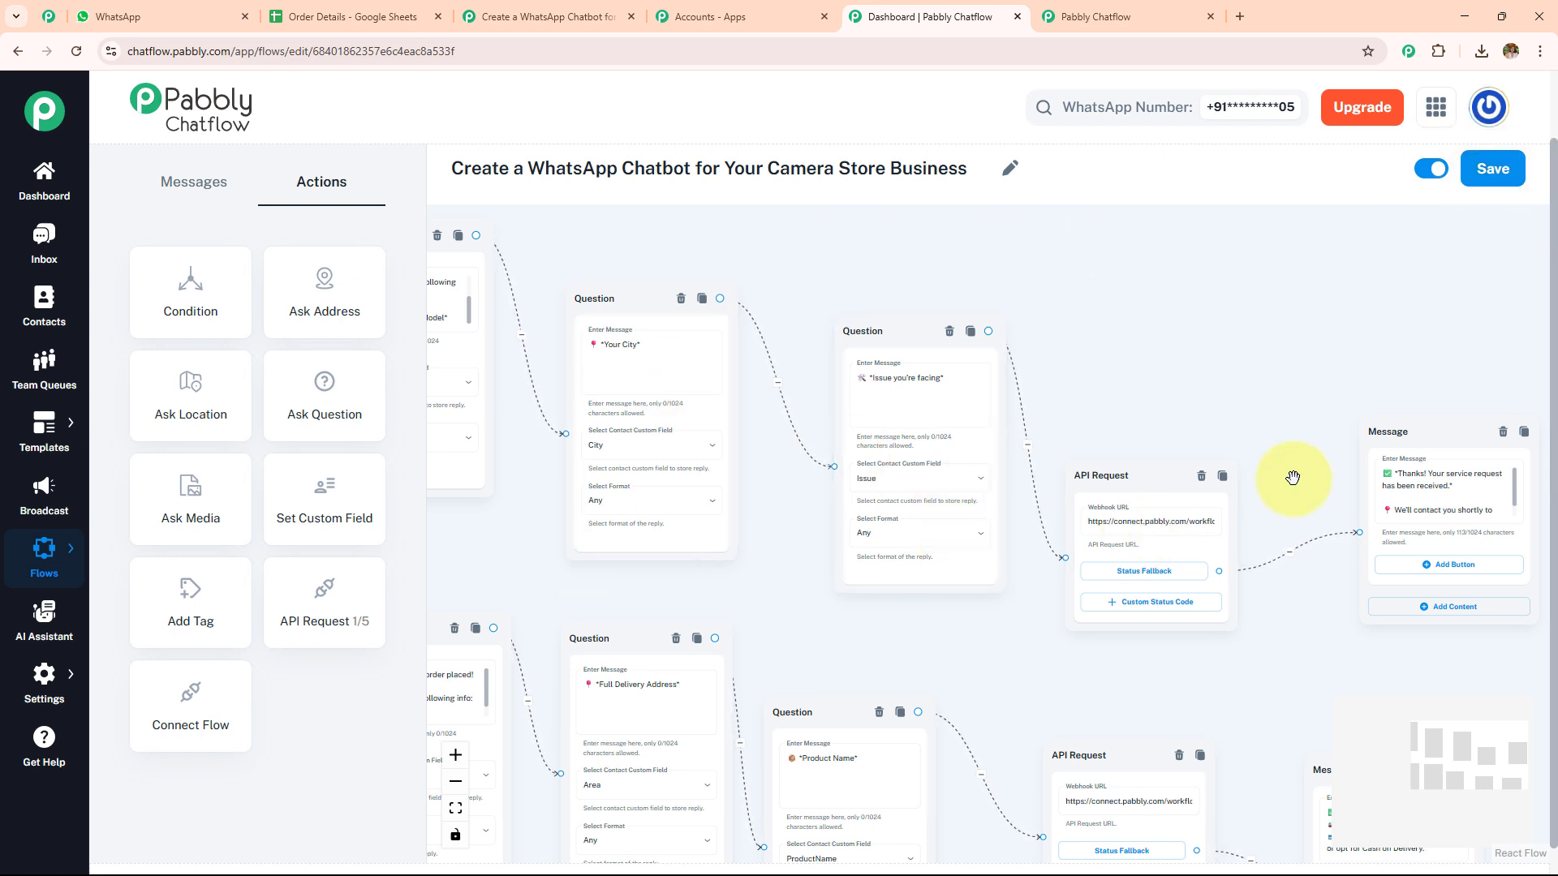
left_click(1486, 183)
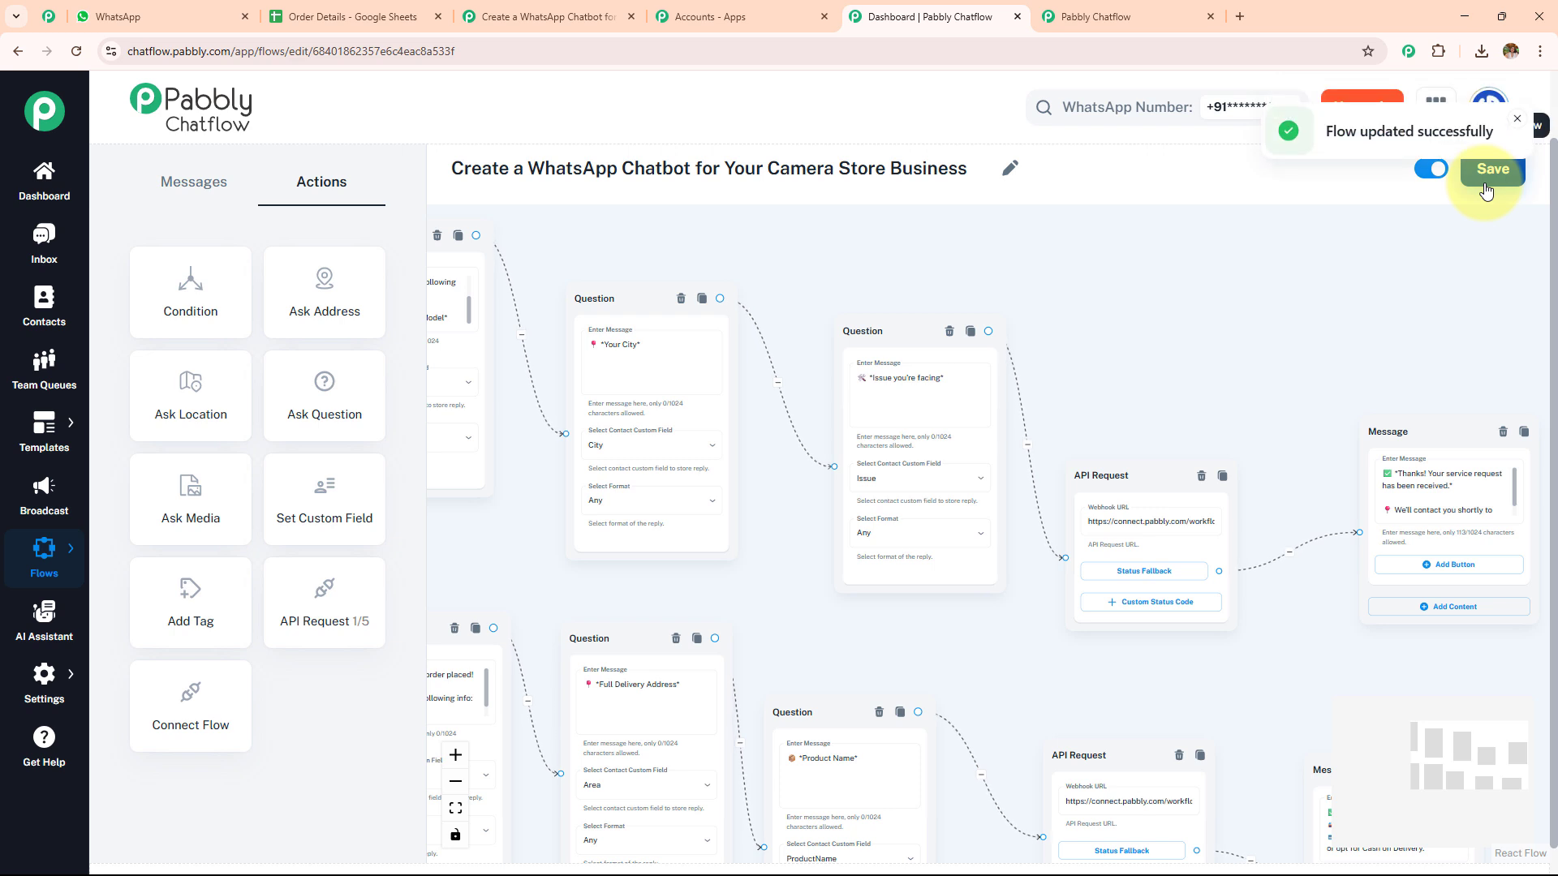
Review the list of contact custom fields and compare it with the fields used in the service questions.
left_click(1112, 22)
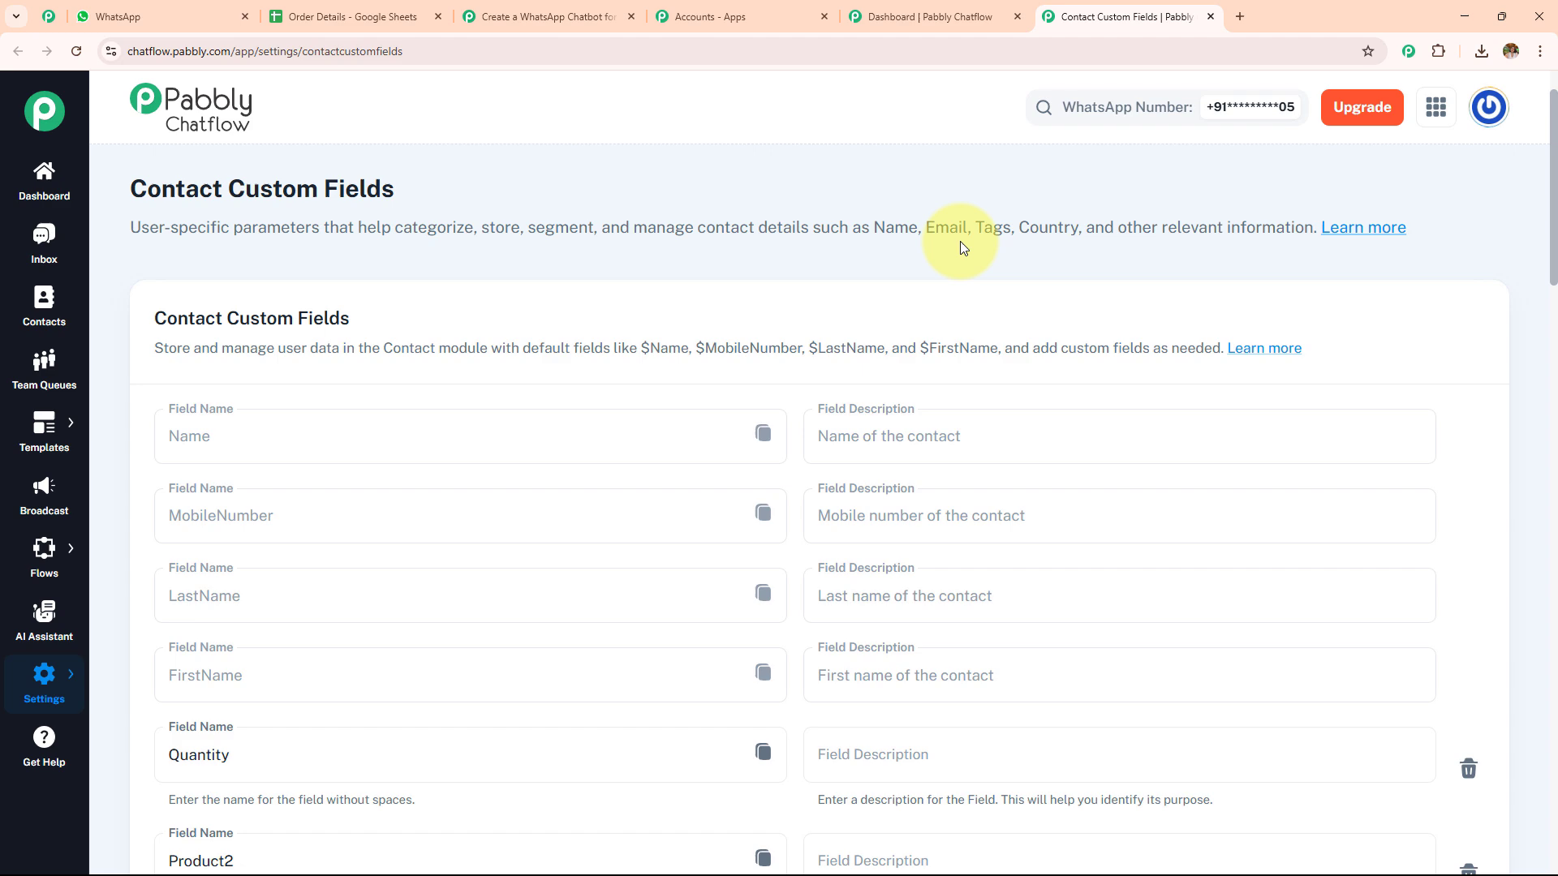
triple_click(461, 187)
scroll(695, 295, "down", 12)
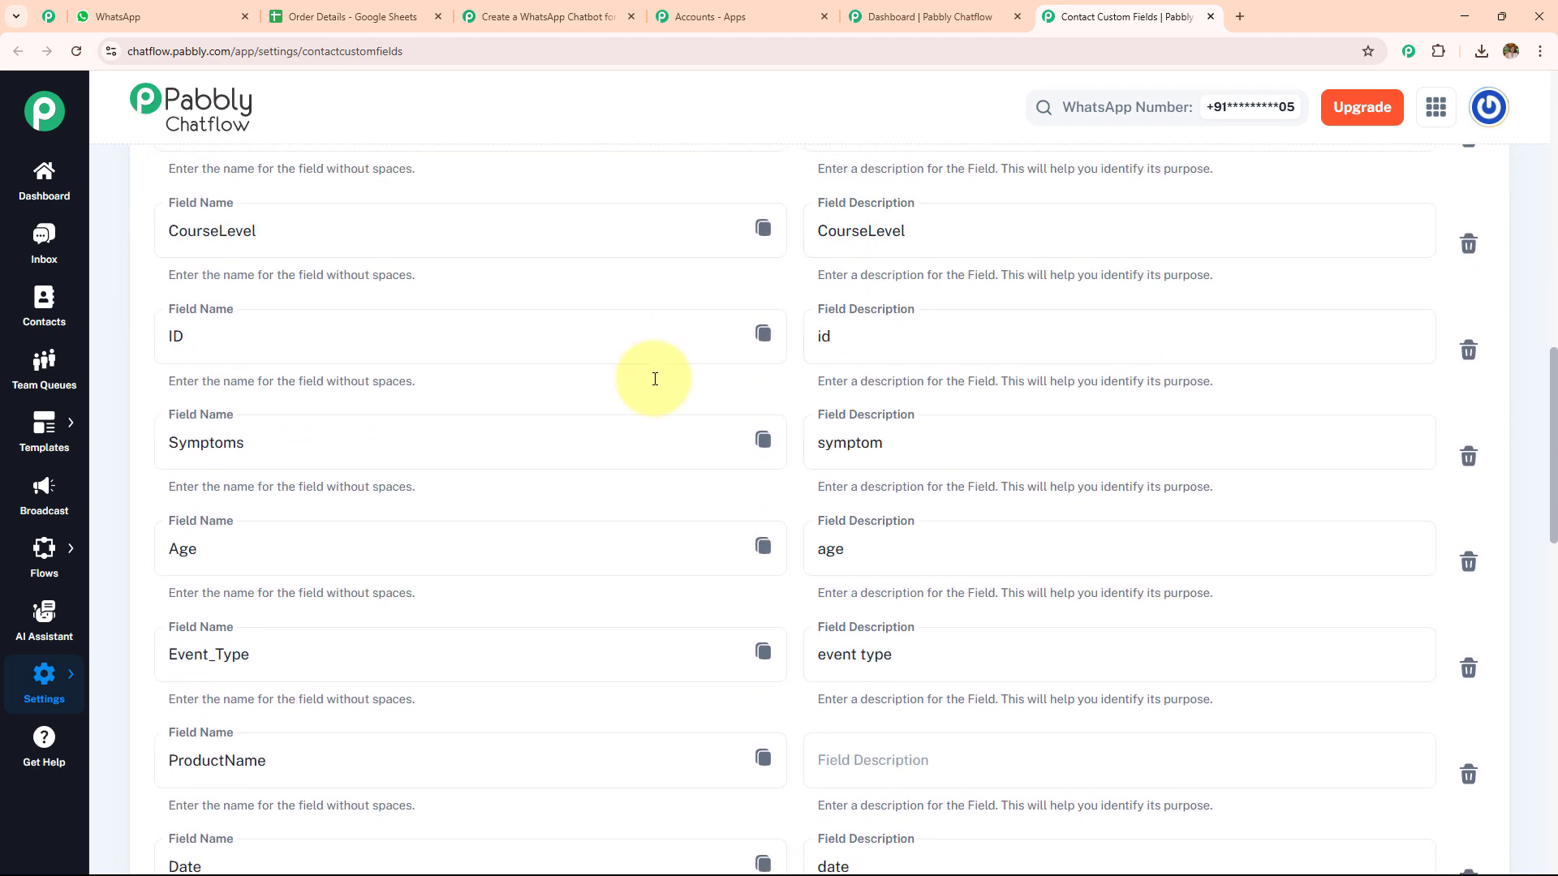
scroll(654, 379, "down", 8)
left_click(933, 17)
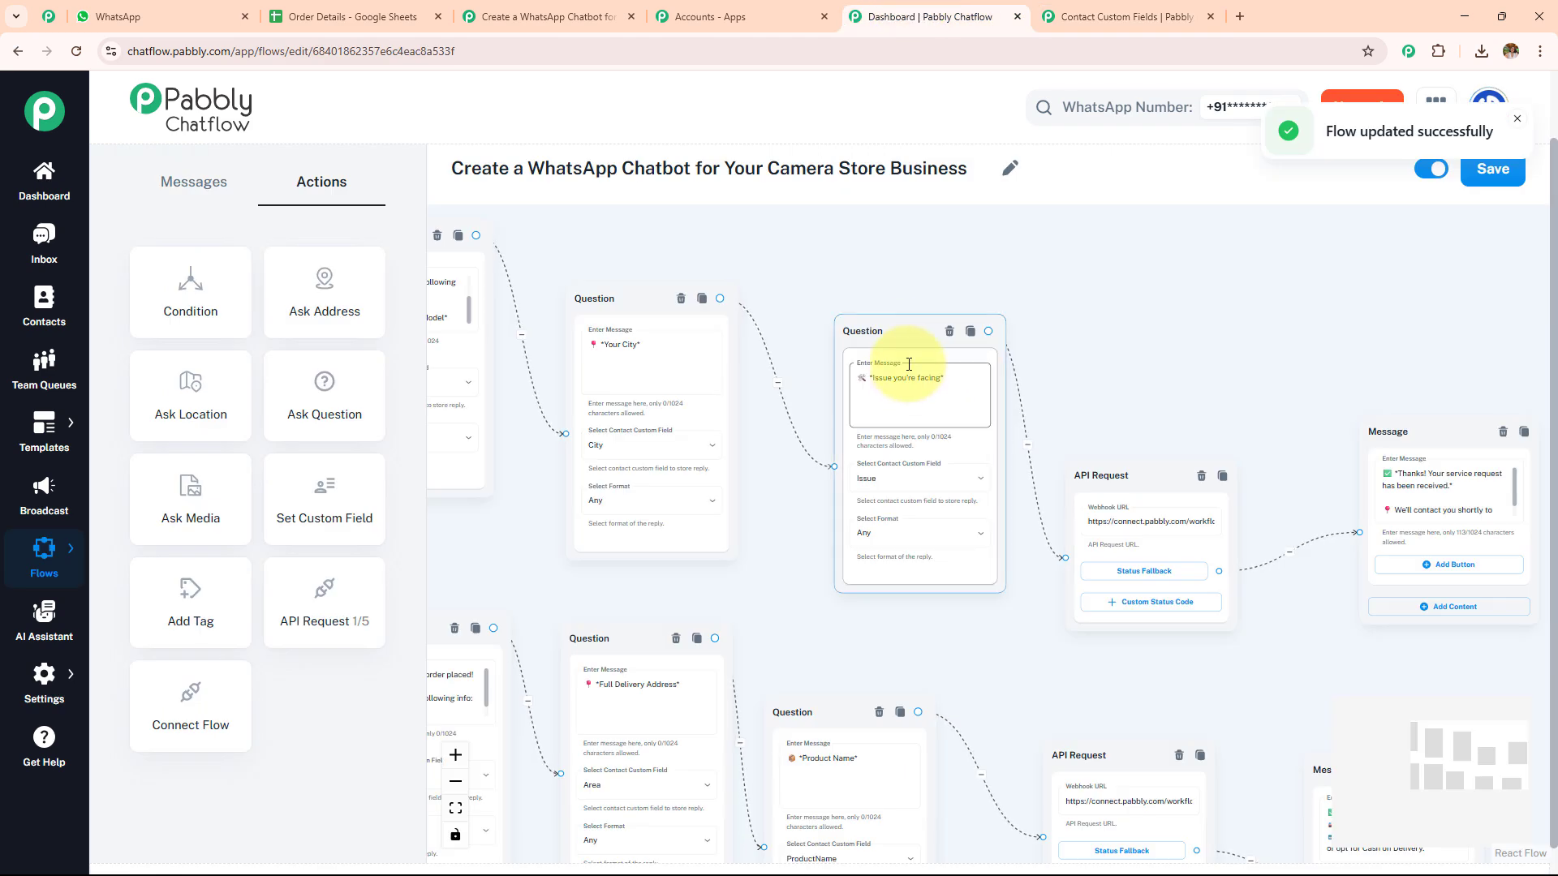
scroll(933, 266, "down", 4)
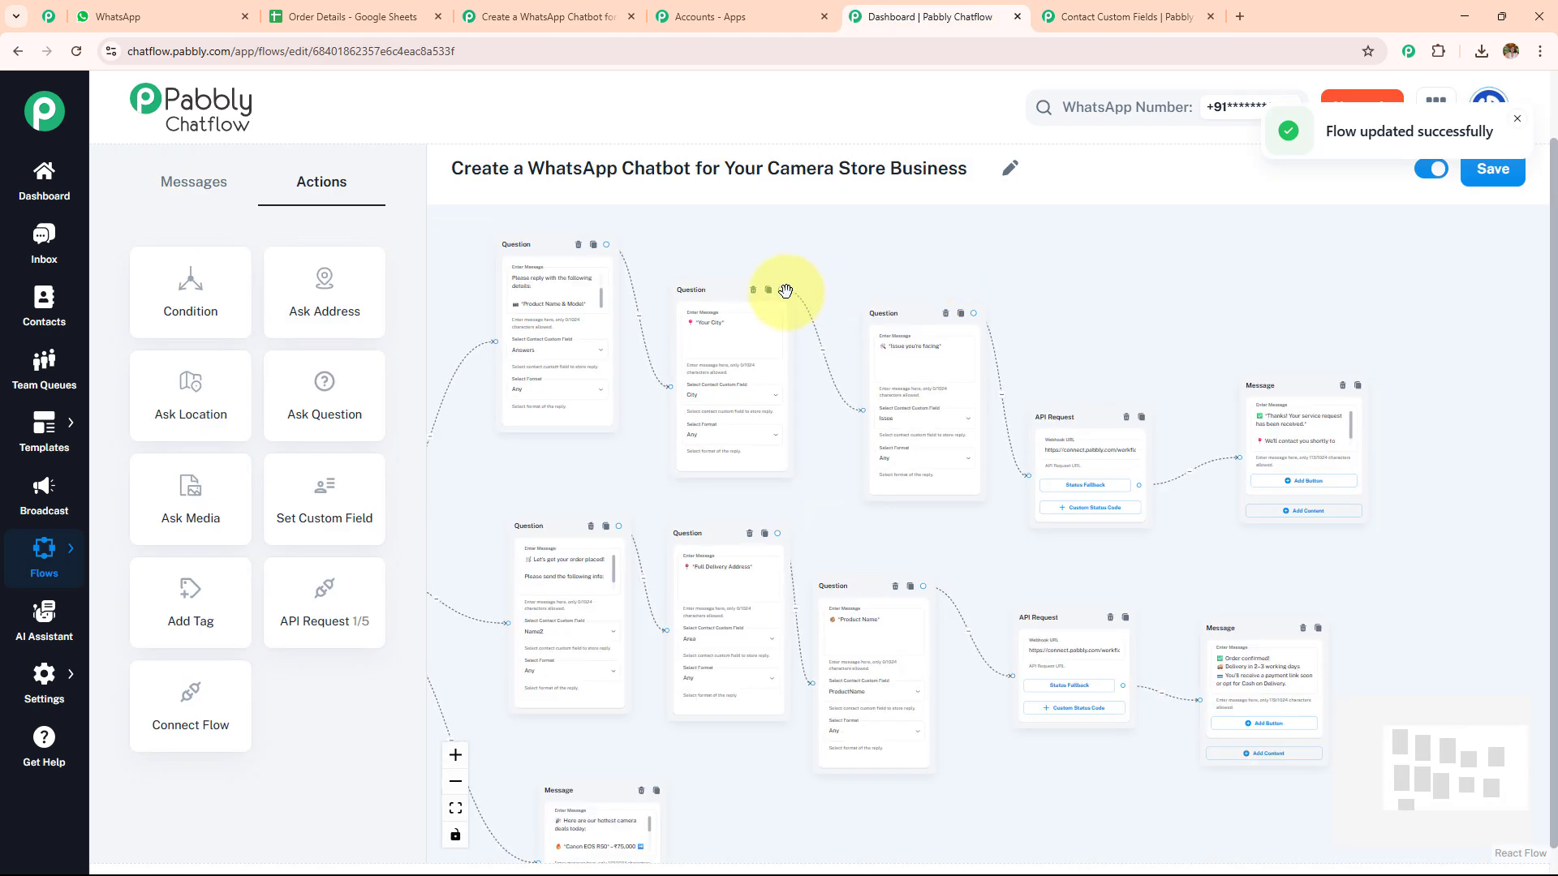
scroll(629, 467, "up", 4)
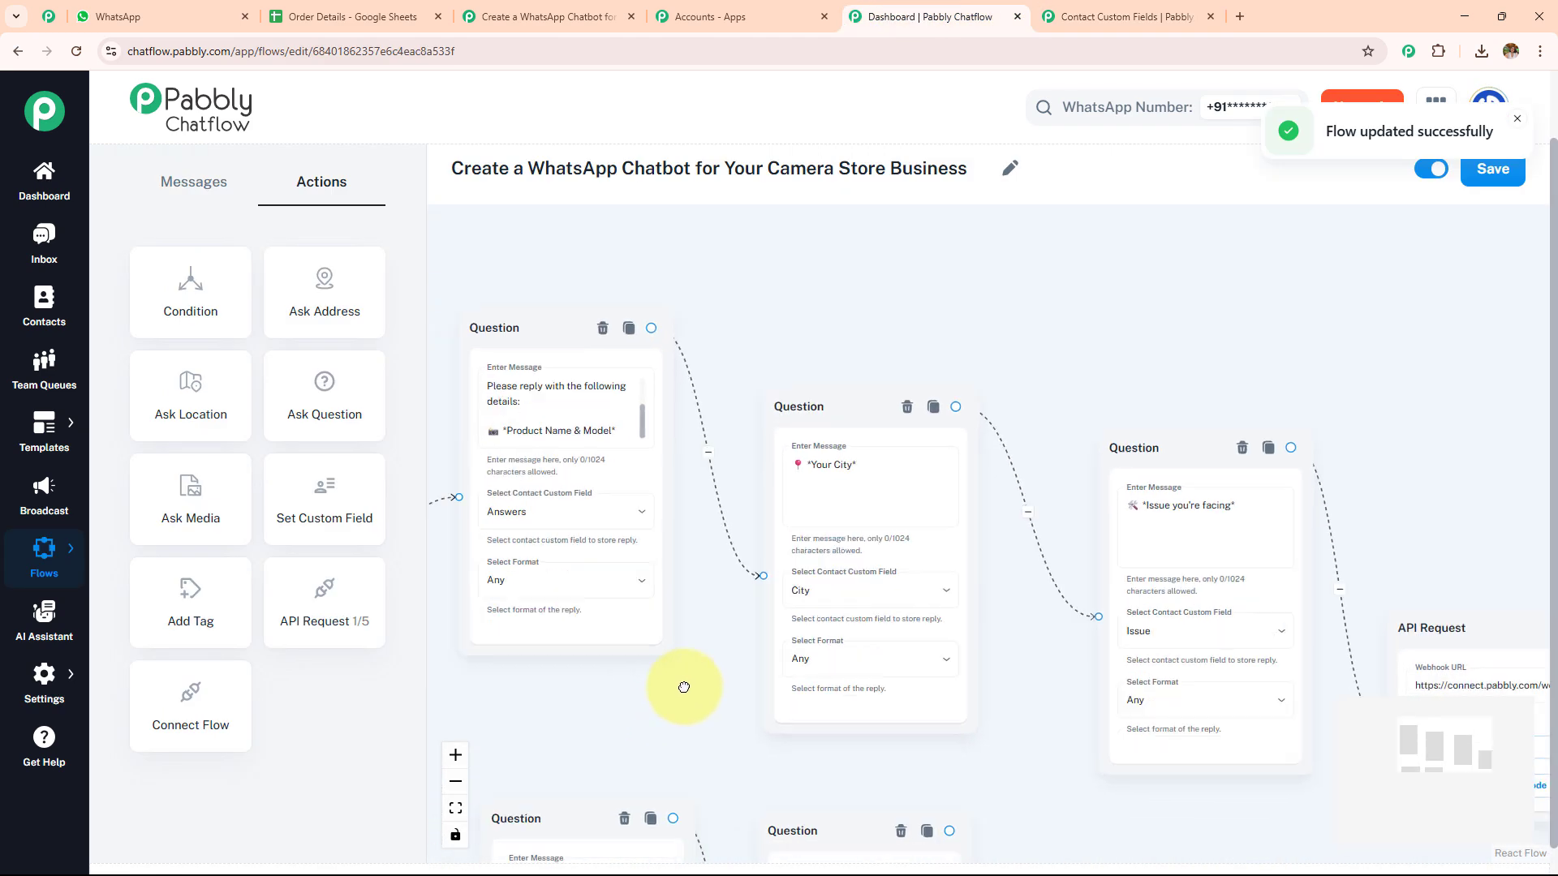
left_click_drag(684, 688, 684, 641)
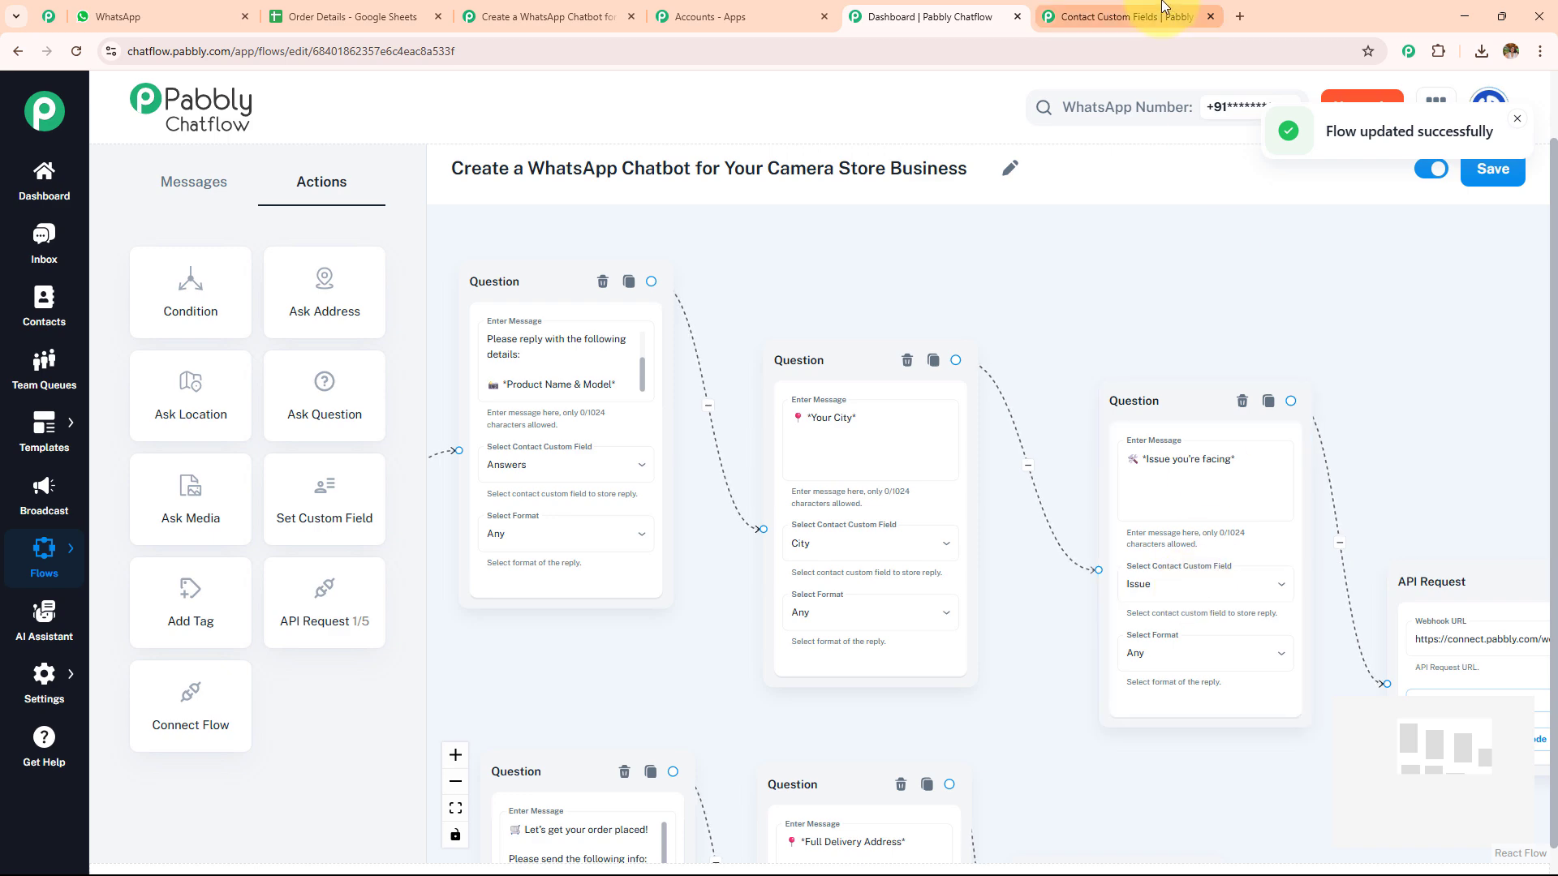
Copy the Issue contact custom field and insert $Issue below the message text of the Issue question.
left_click(1128, 16)
scroll(851, 529, "down", 3)
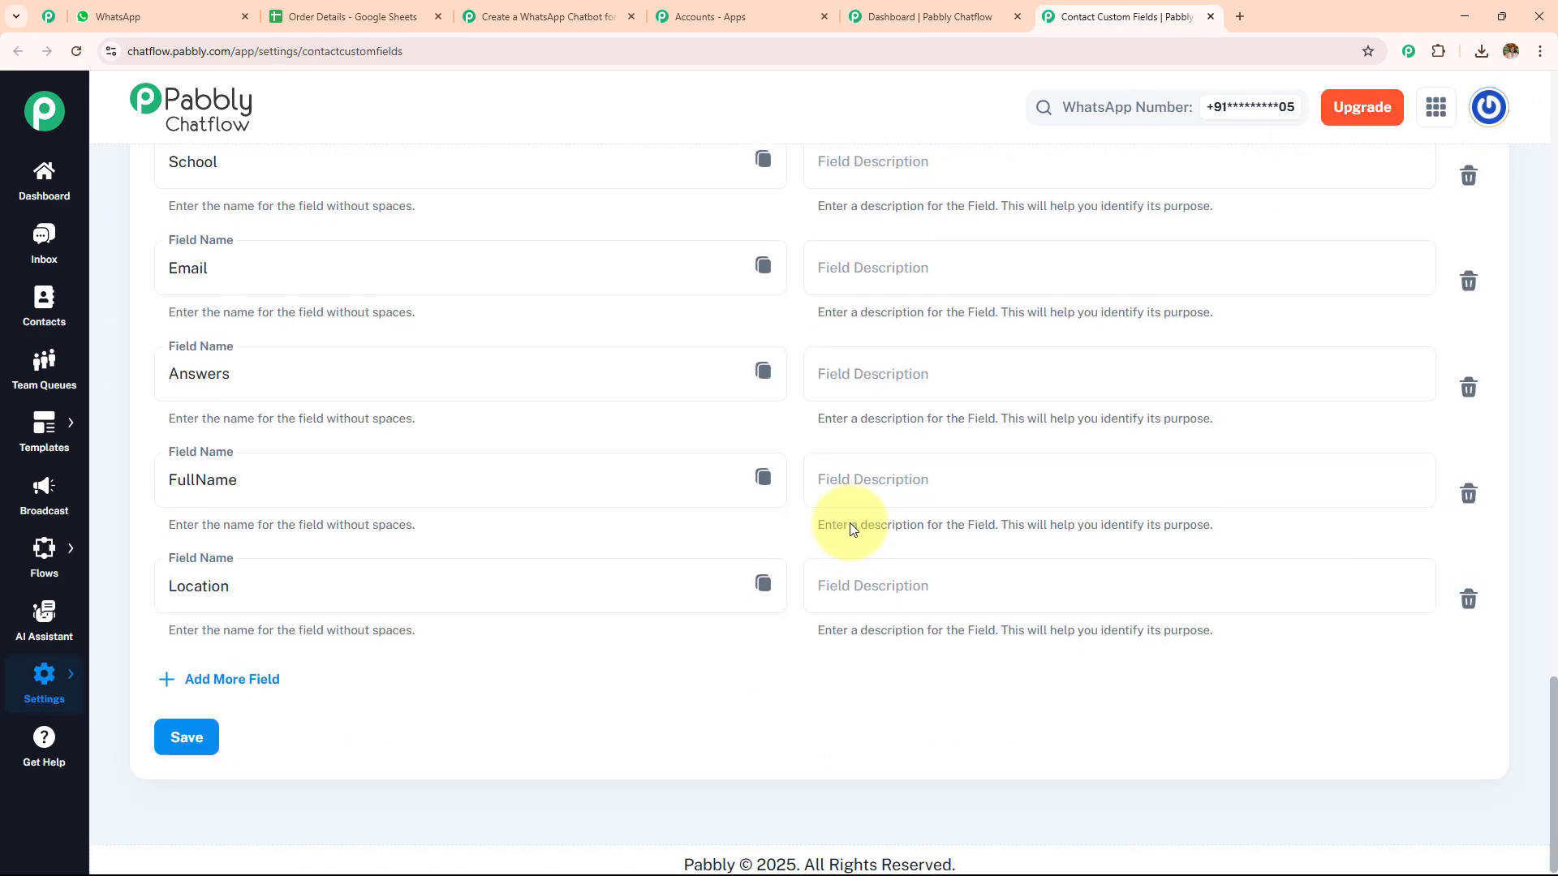
scroll(851, 529, "up", 3)
scroll(850, 529, "up", 5)
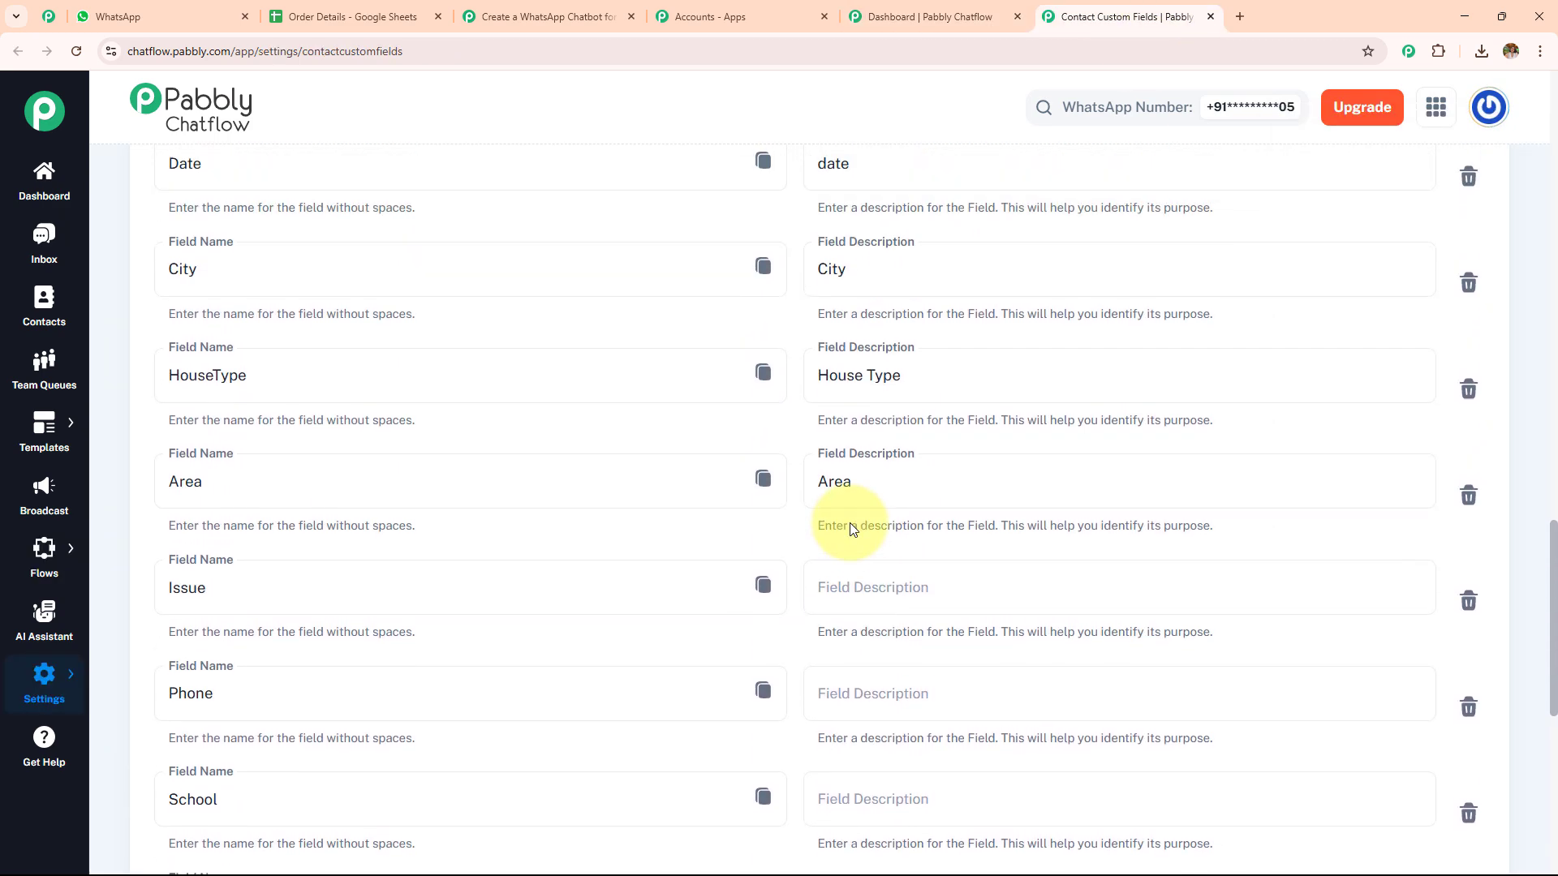
left_click(763, 586)
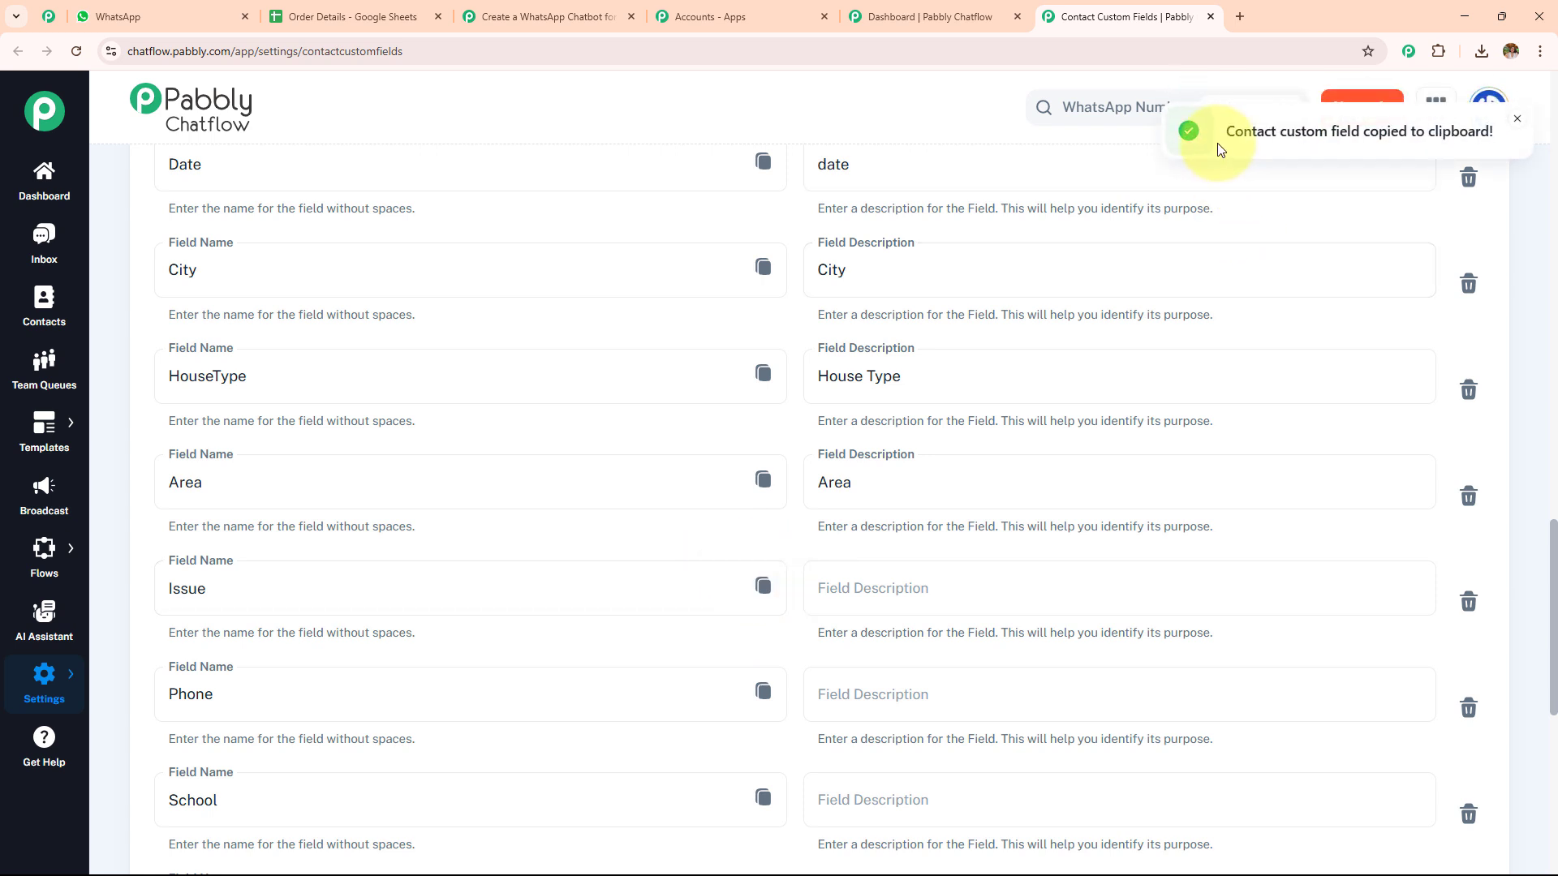
left_click(925, 16)
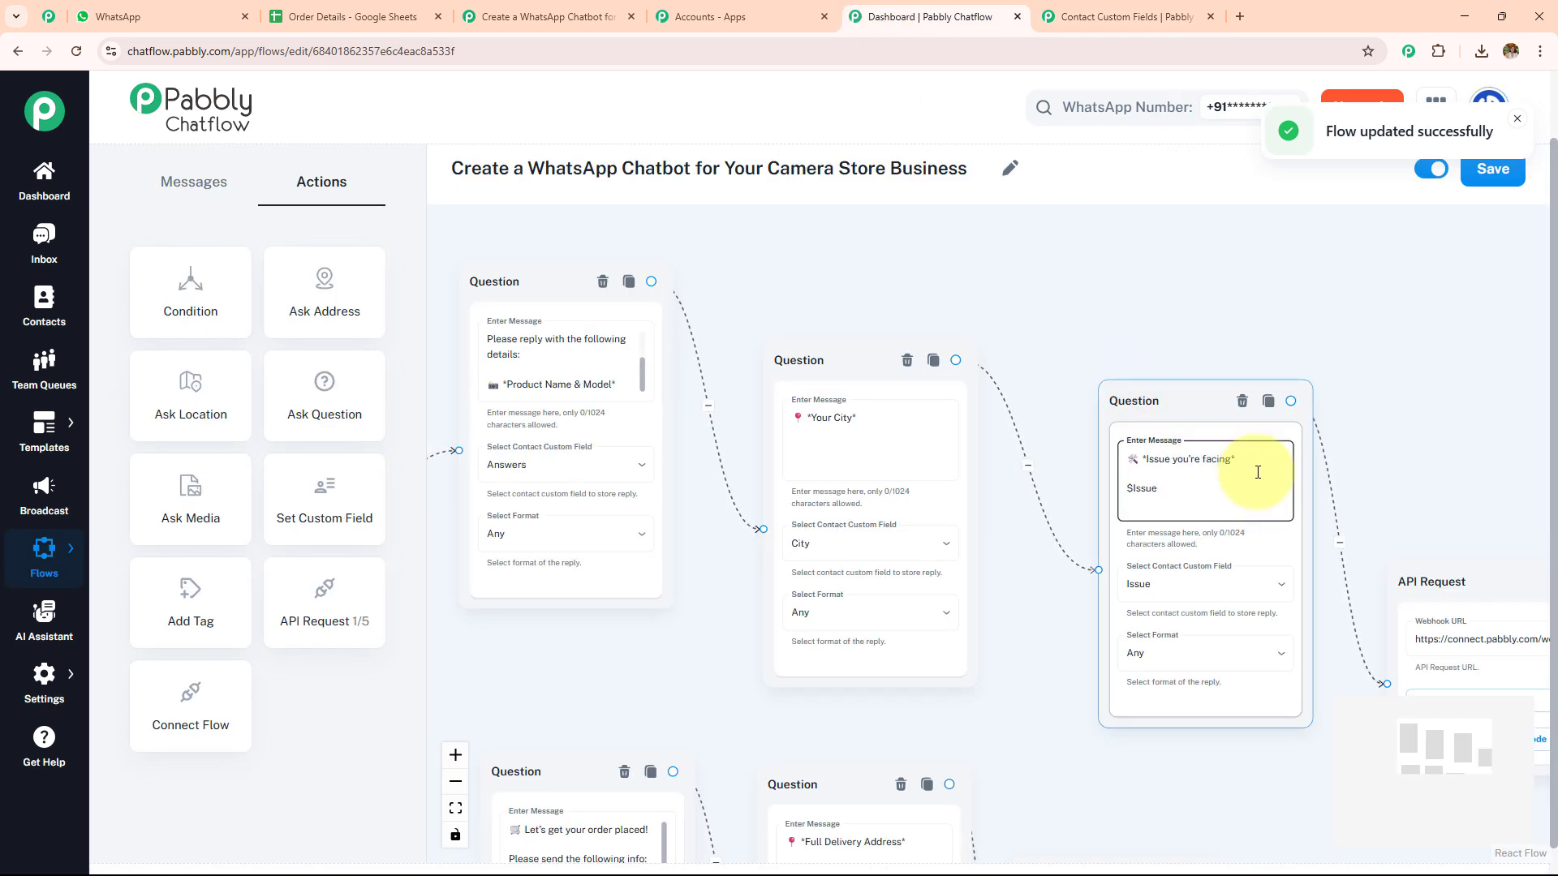
Remove $Issue from the Issue question's message and close the Contact Custom Fields page.
scroll(1178, 492, "up", 3)
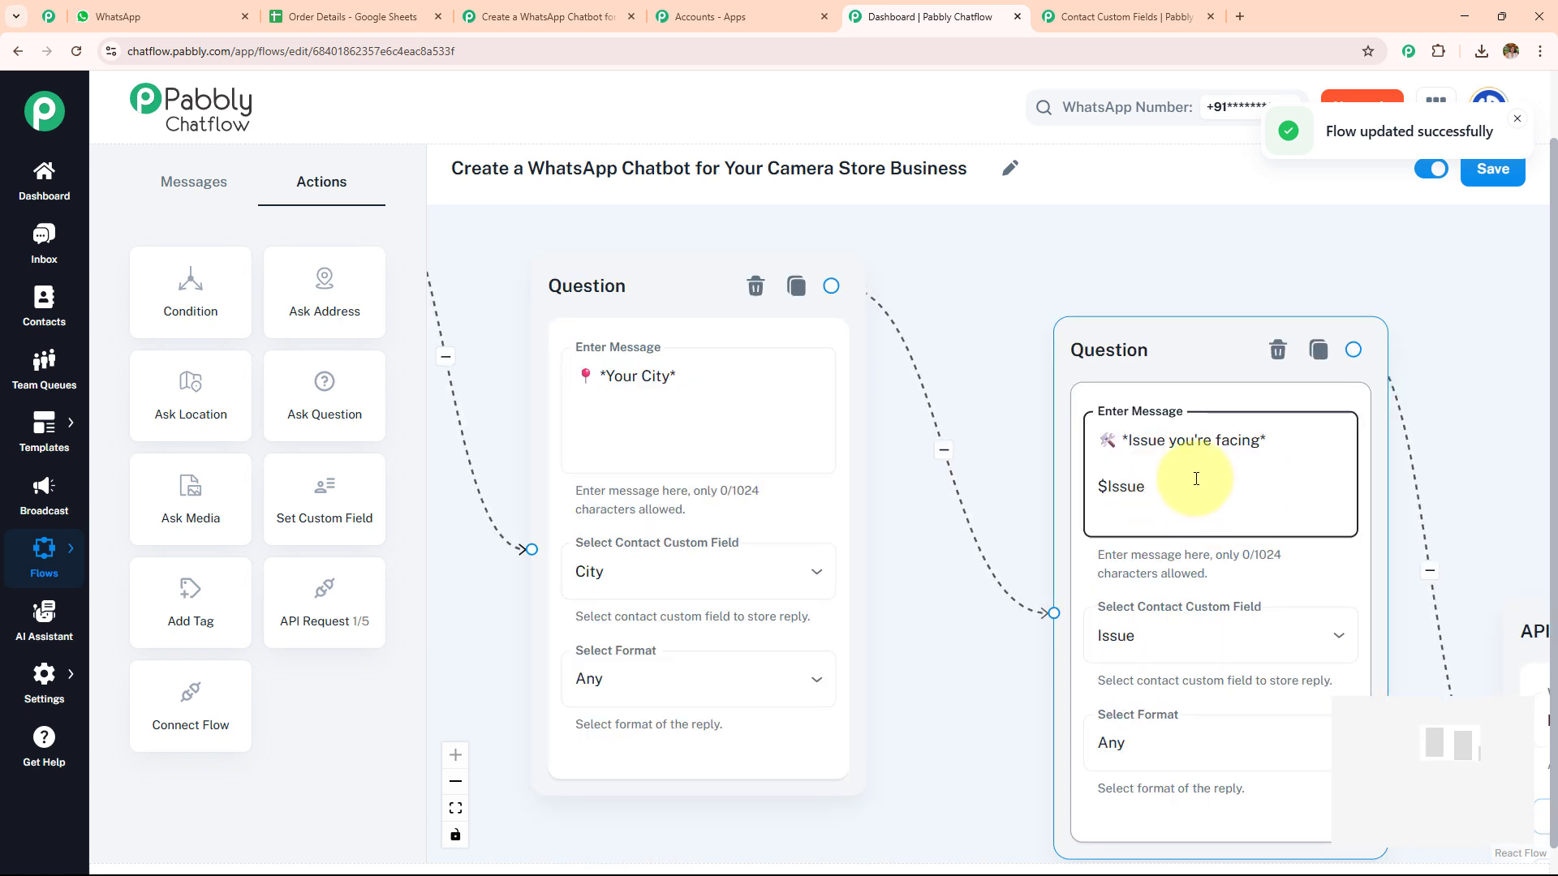
key("BackSpace")
key("BackSpace")
key("BackSpace")
key("BackSpace")
key("BackSpace")
key("BackSpace")
left_click(1443, 324)
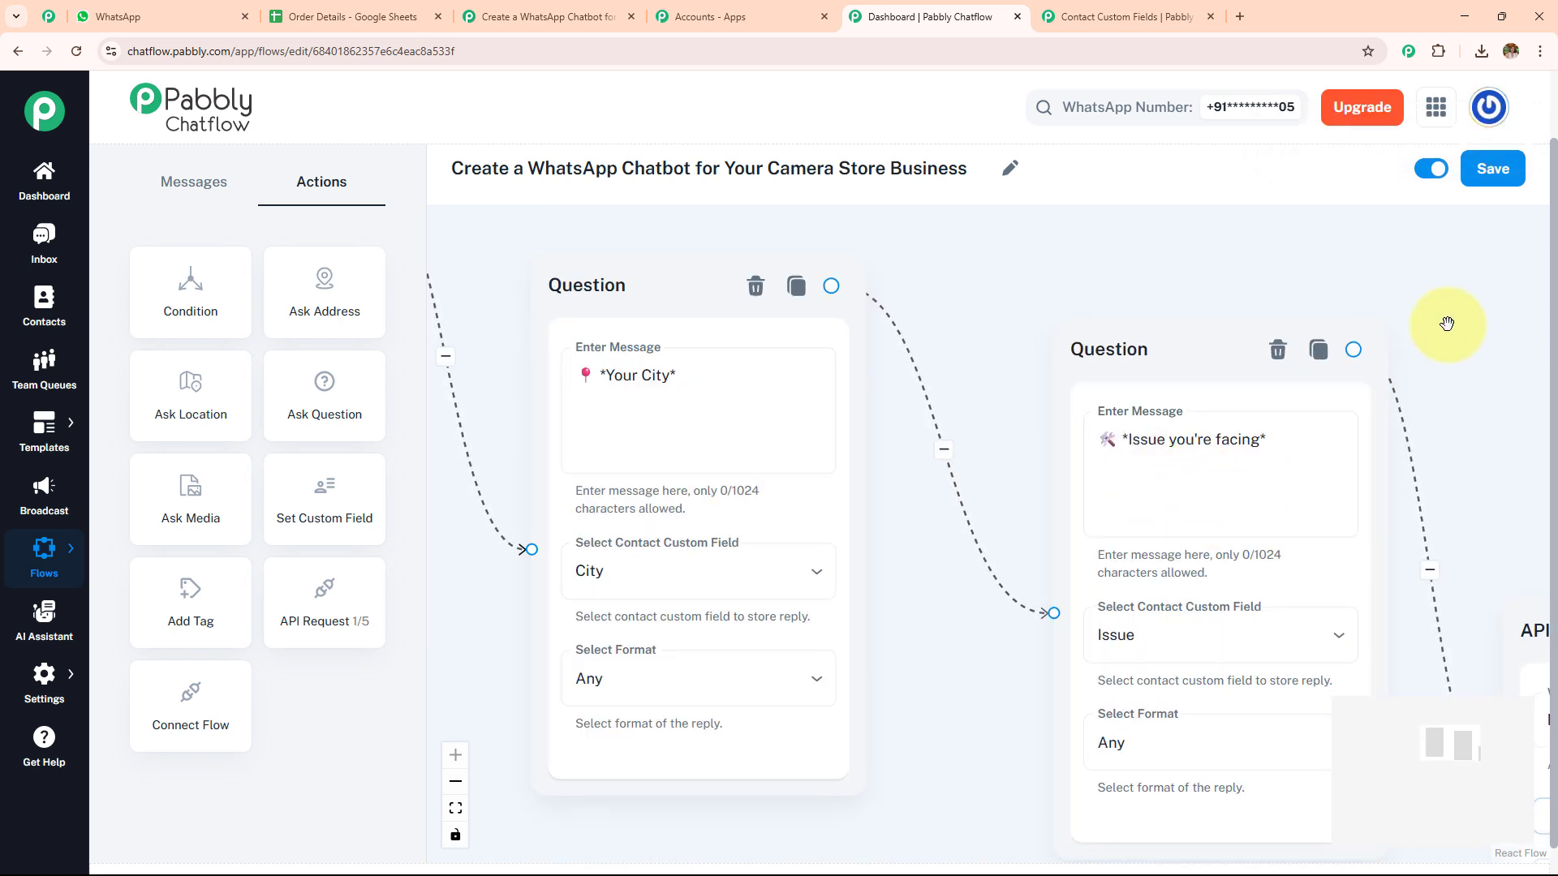
left_click(1209, 16)
Open the request settings of the API Request node after the Issue question to examine its method, URL and parameters.
scroll(1307, 244, "down", 4)
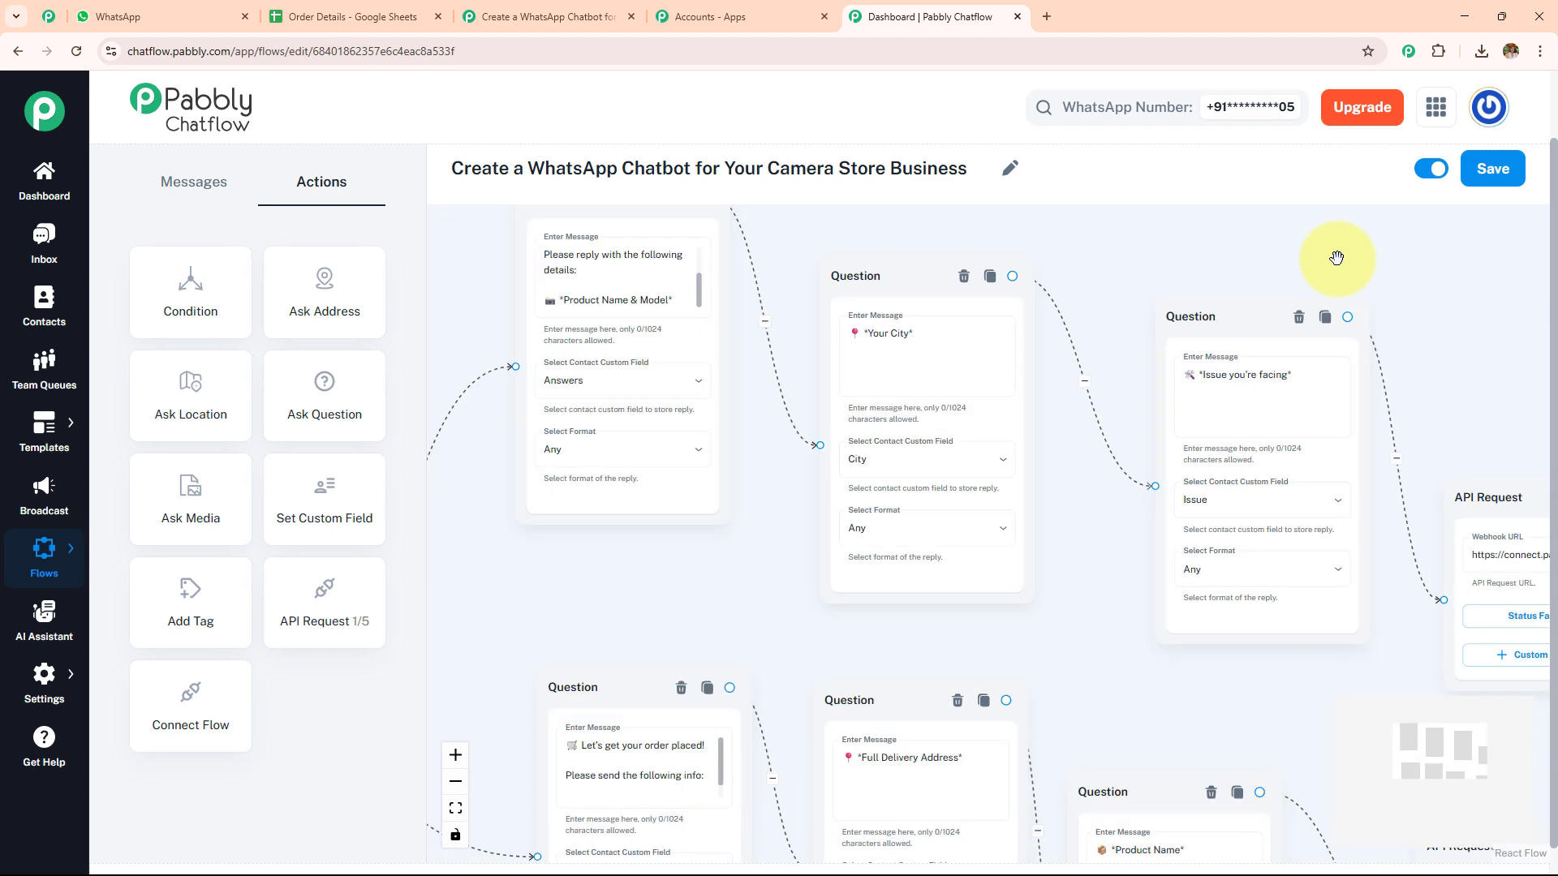
left_click_drag(1496, 306, 984, 317)
scroll(984, 316, "up", 4)
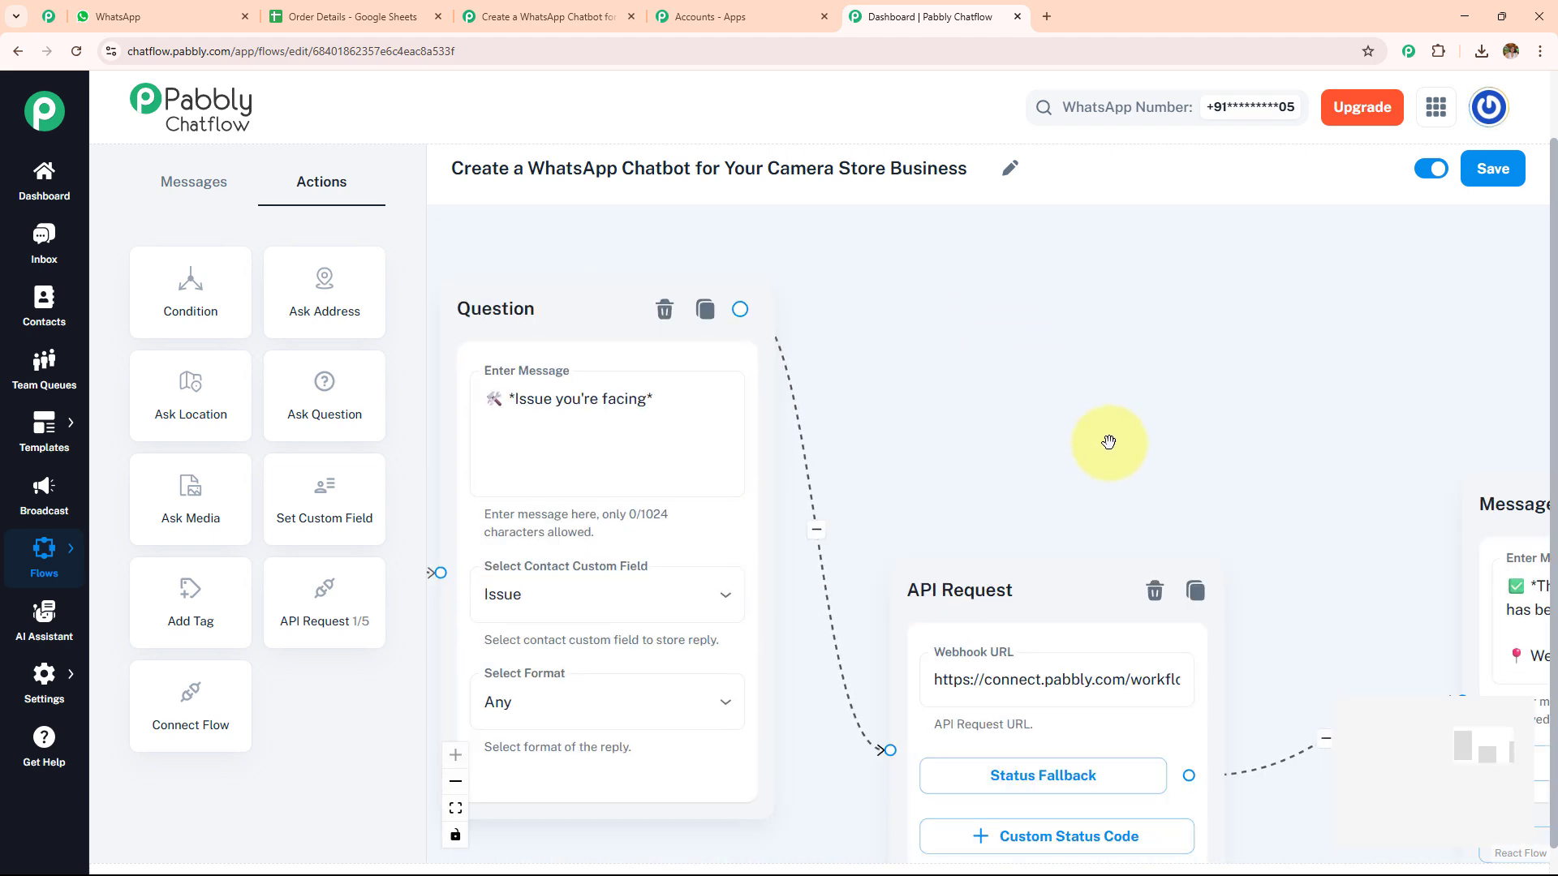
left_click_drag(1106, 441, 932, 222)
left_click(939, 445)
left_click(1058, 457)
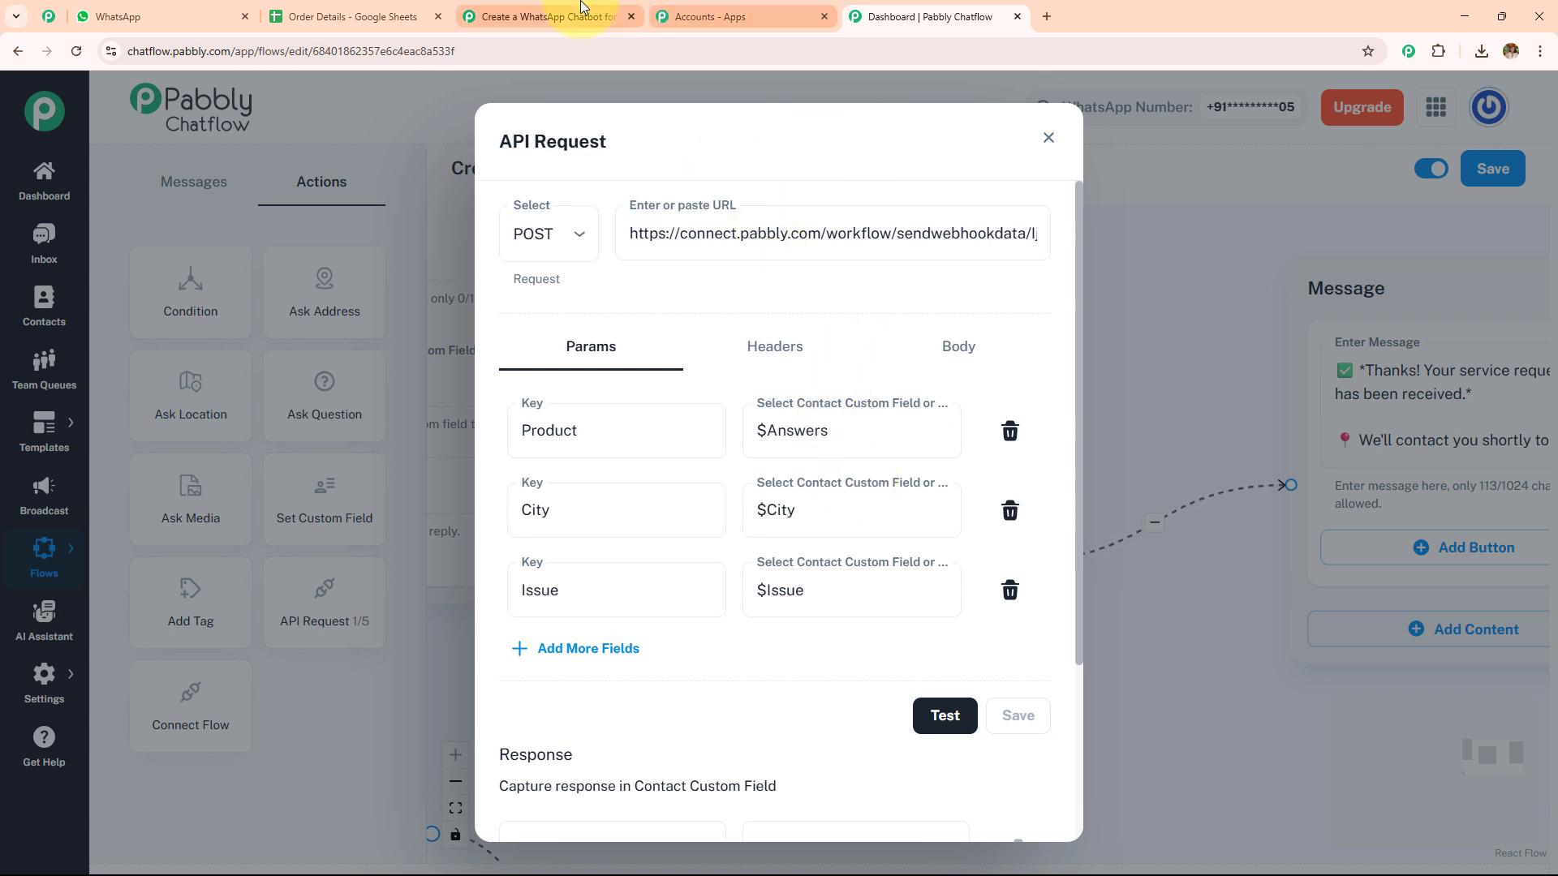
Switch to Pabbly Connect and view the existing camera store chatbot workflow with its webhook trigger and Google Sheets action.
left_click(551, 17)
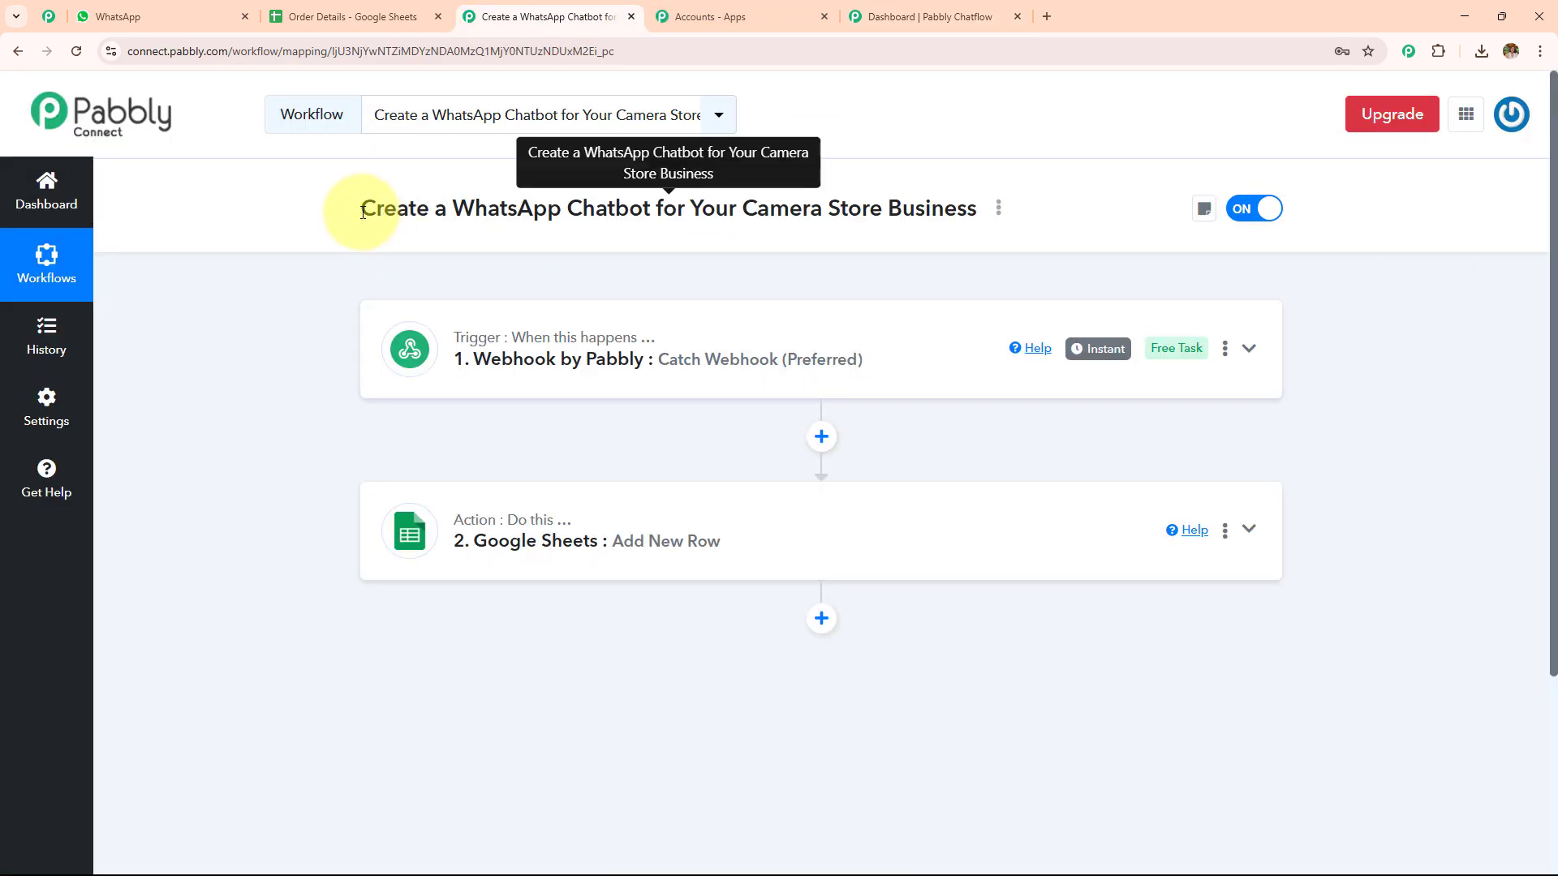
left_click_drag(359, 209, 836, 260)
left_click(888, 254)
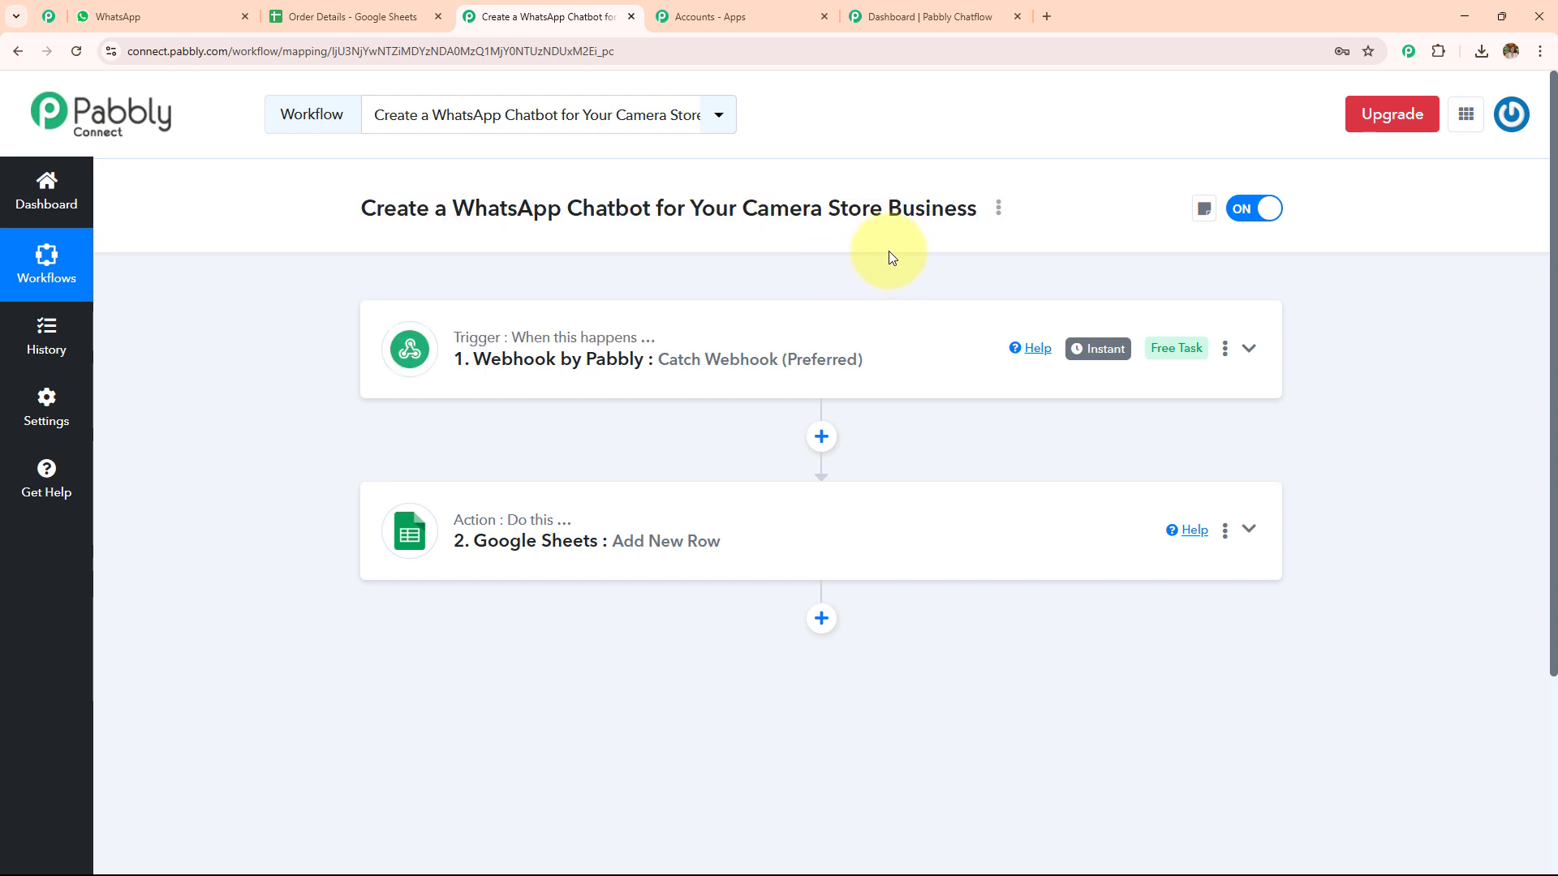
Open the Pabbly Connect dashboard from the Pabbly apps page and create an Untitled Workflow in a chosen folder.
left_click(699, 10)
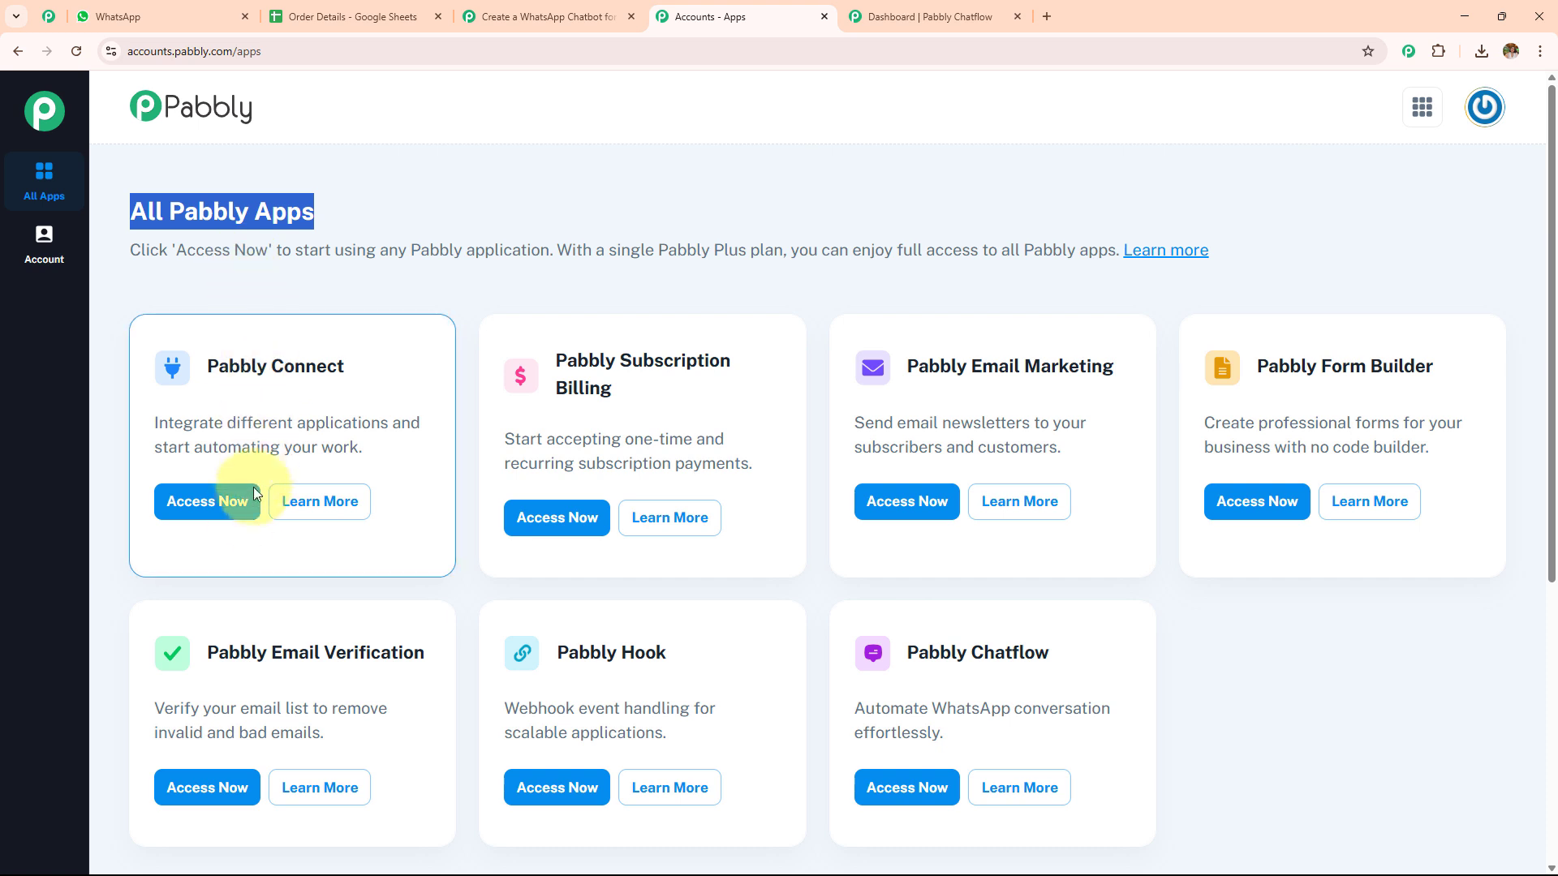
left_click(208, 500)
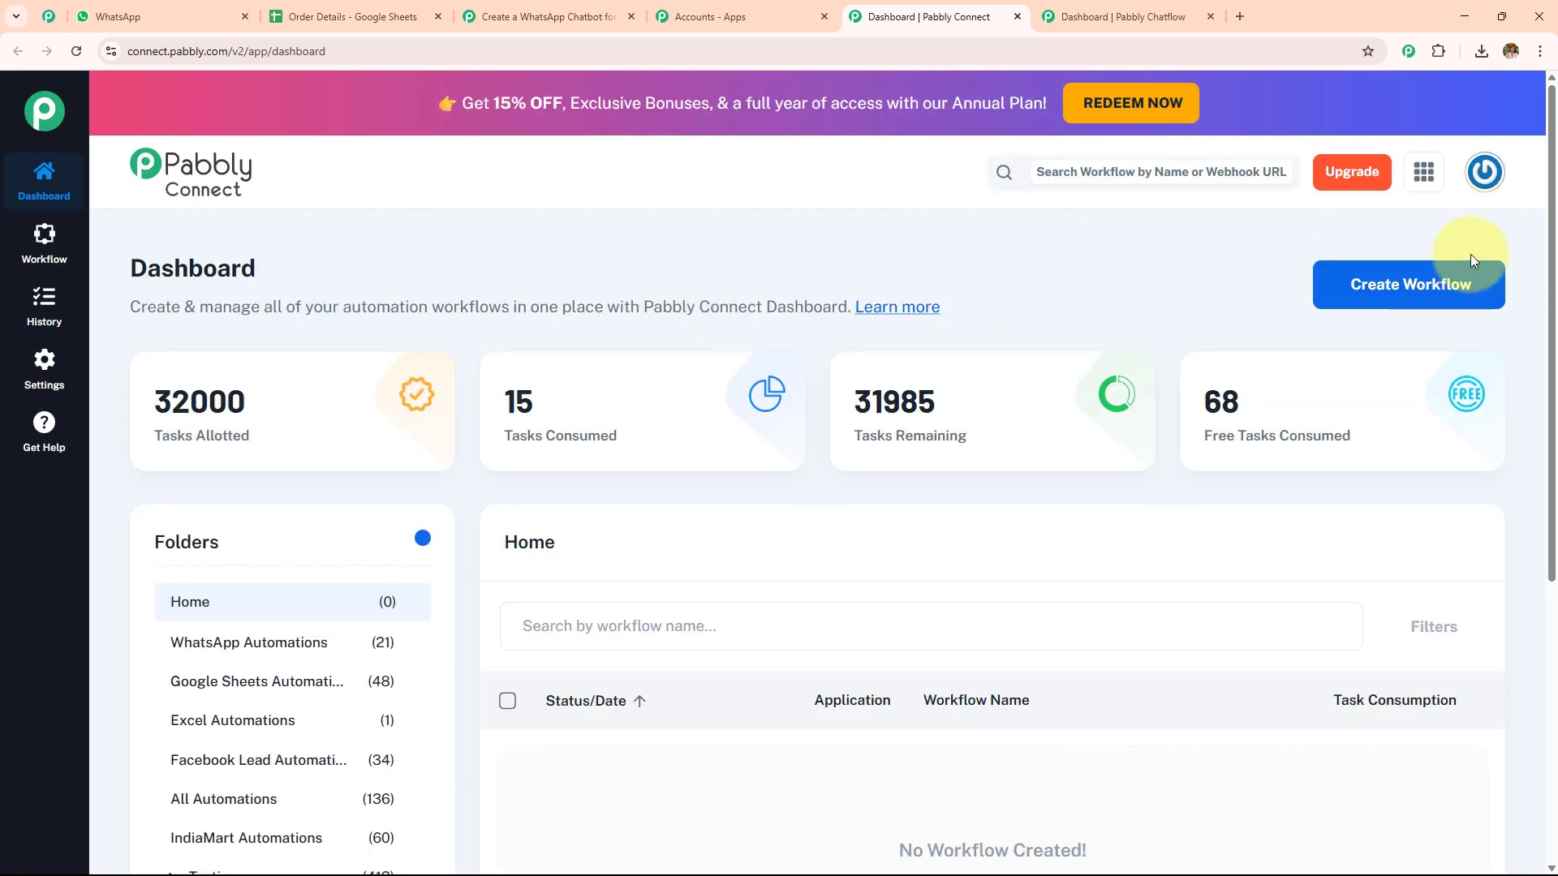
left_click(1436, 288)
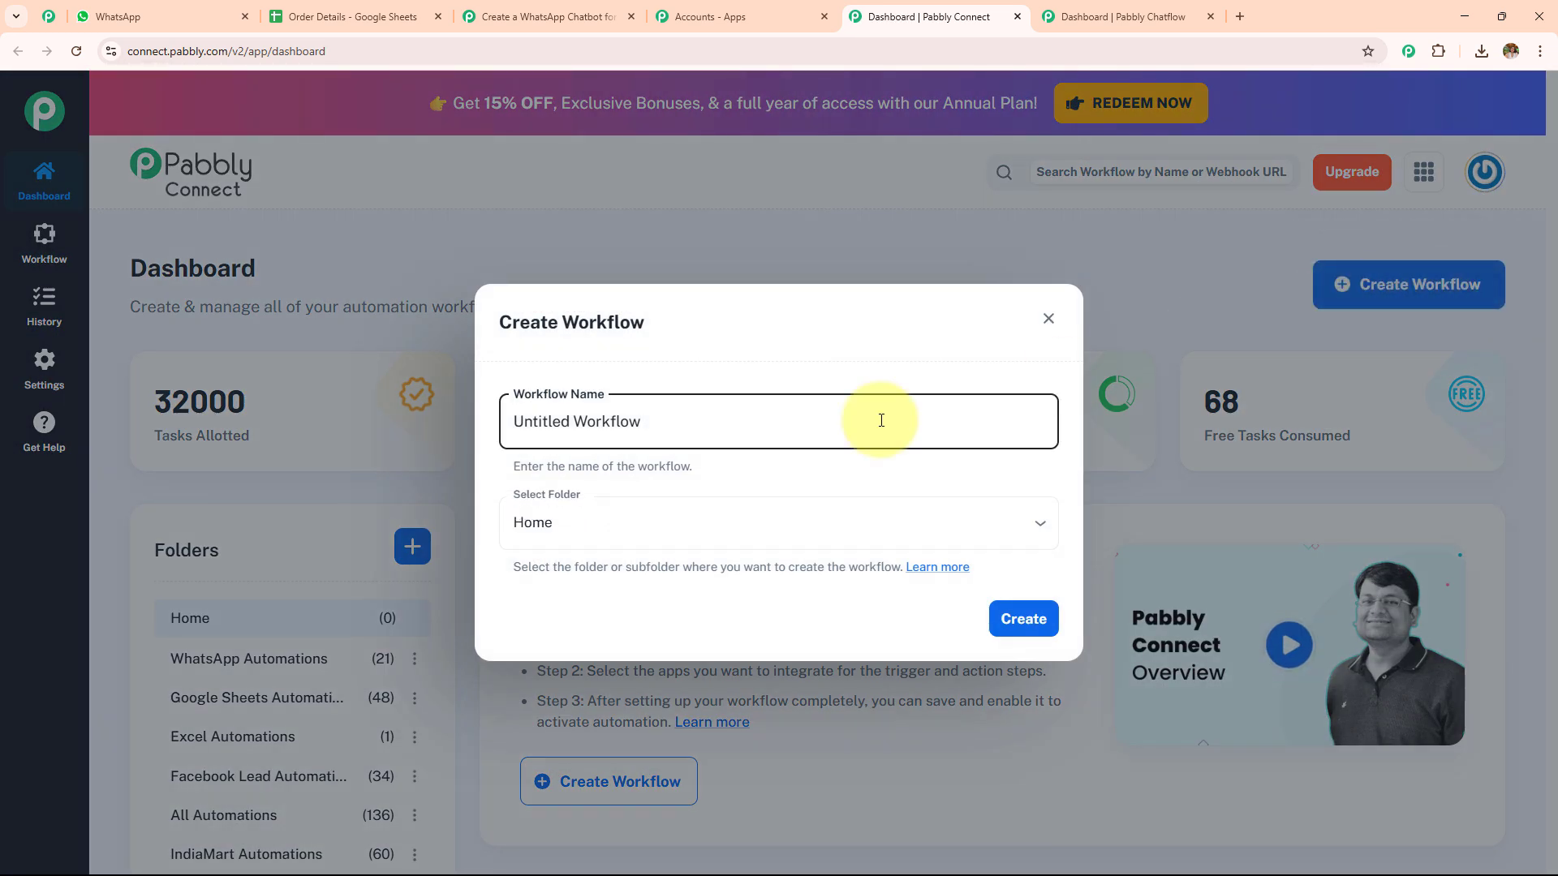
left_click(695, 529)
scroll(677, 430, "down", 1)
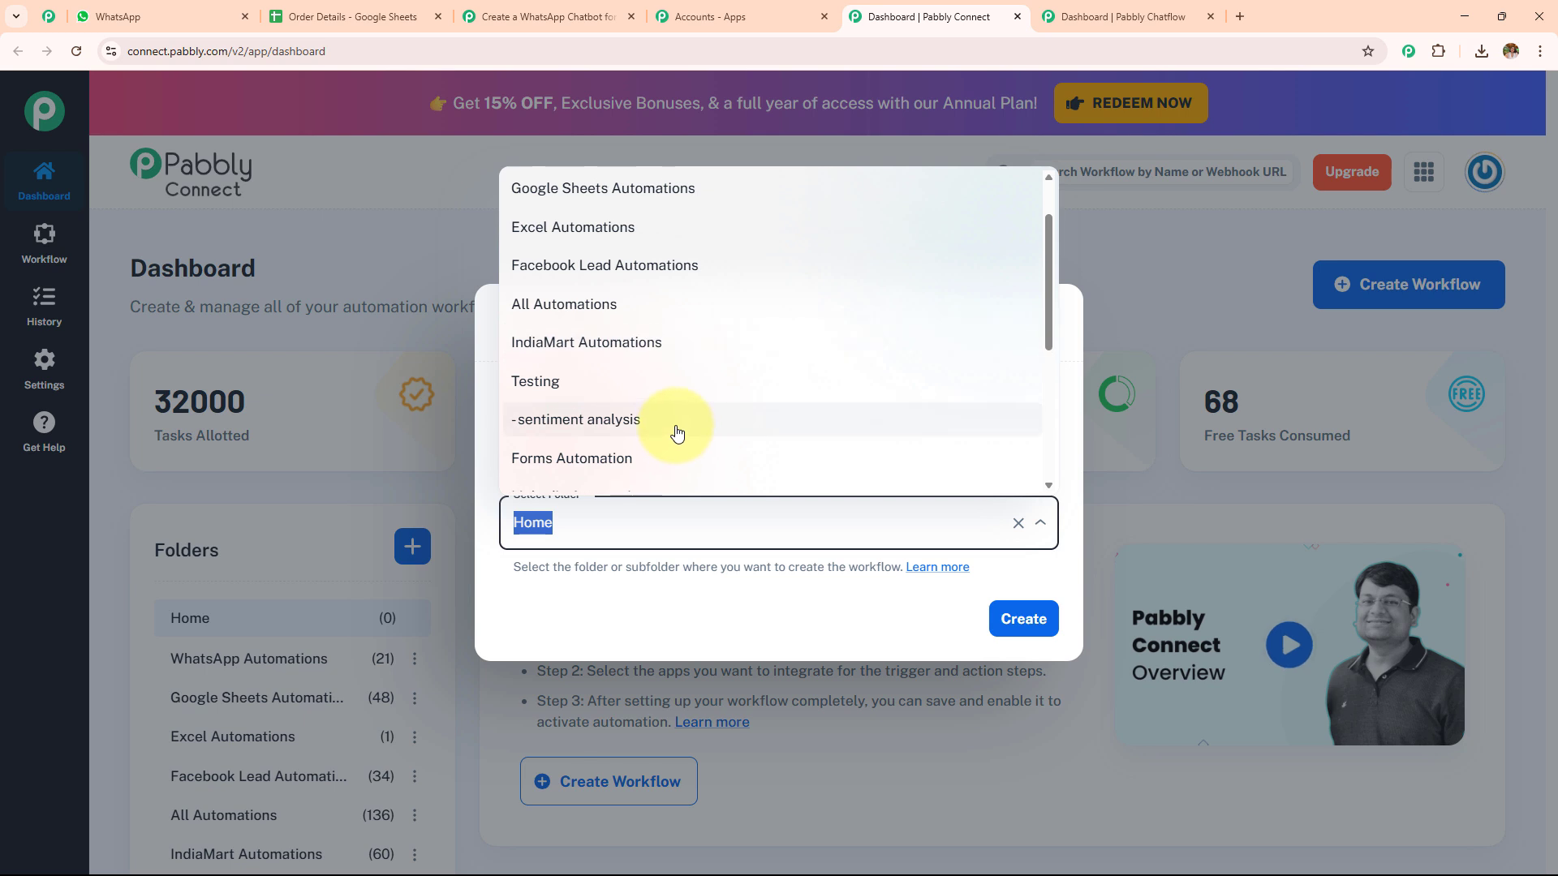
scroll(677, 431, "up", 1)
scroll(677, 430, "down", 4)
scroll(677, 431, "up", 1)
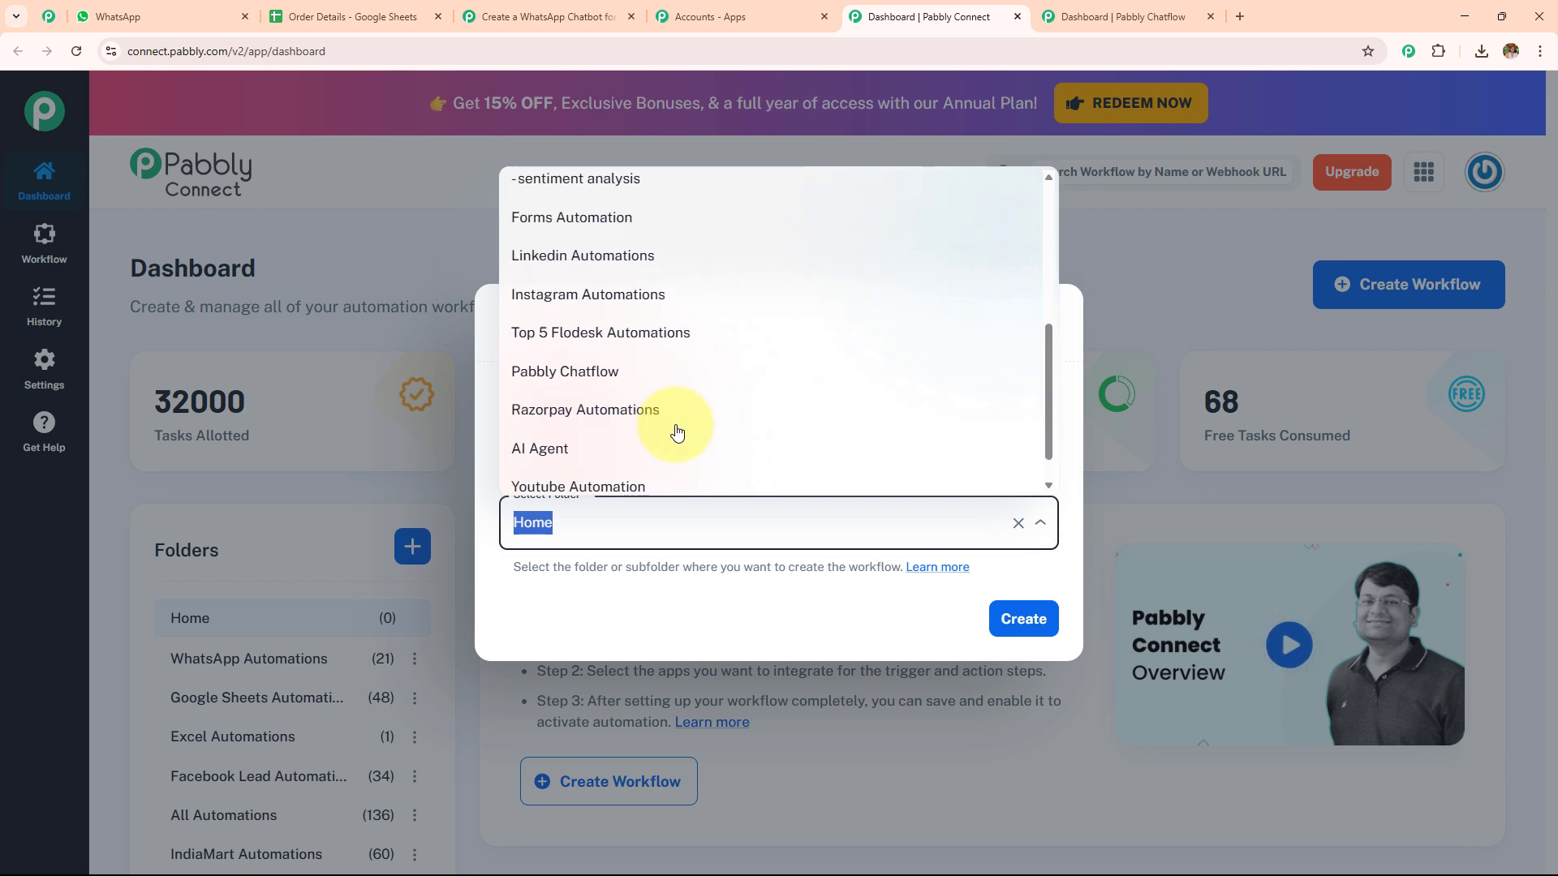
scroll(677, 430, "up", 3)
left_click(598, 410)
left_click(1017, 619)
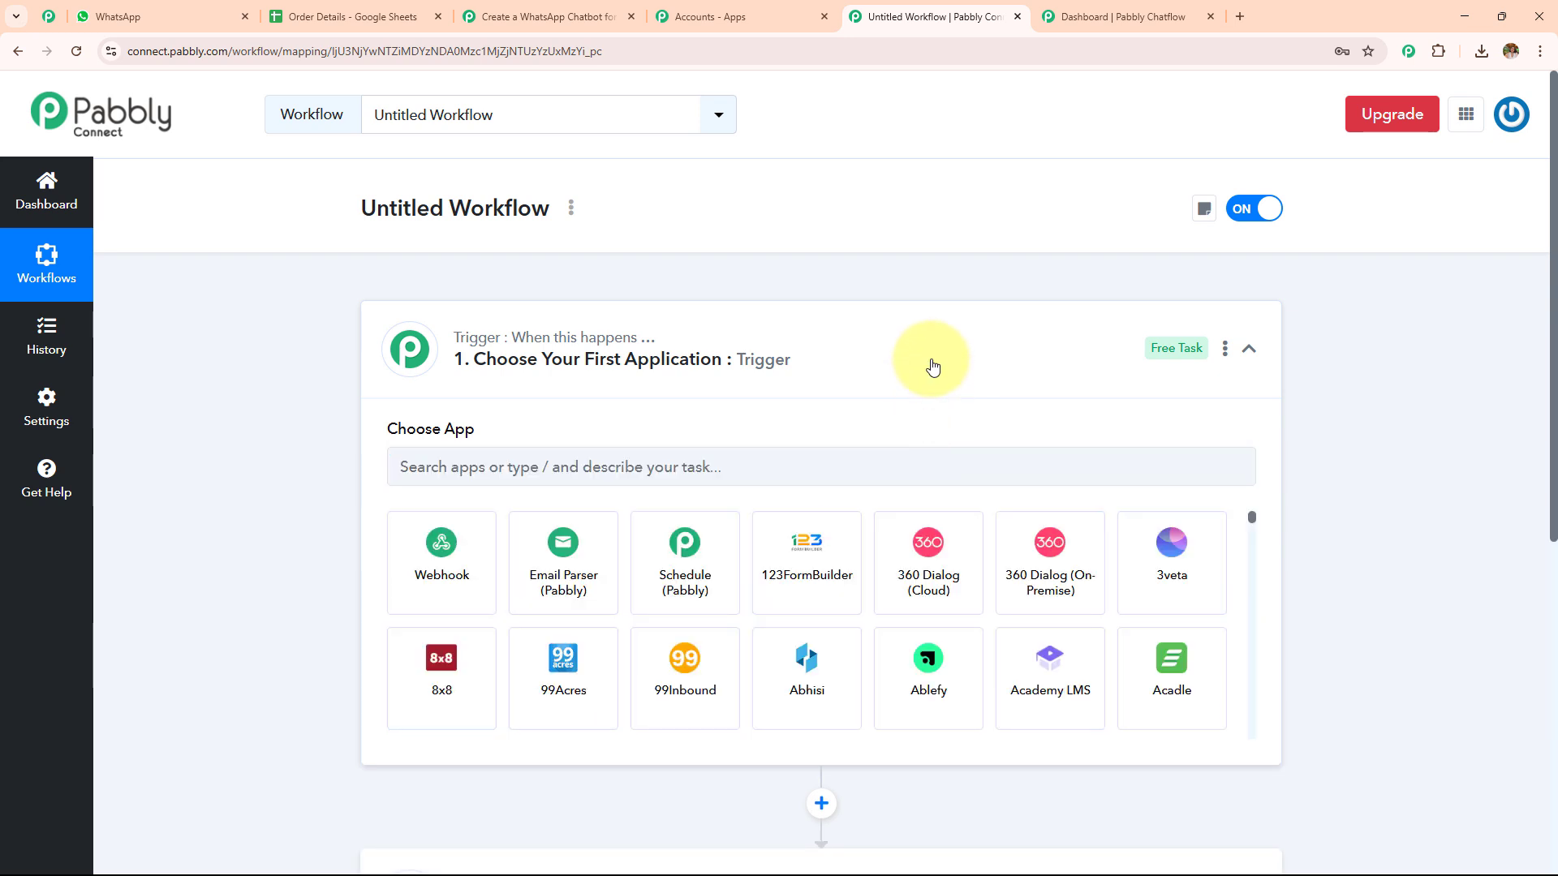
Set the workflow's trigger to Webhook by Pabbly with the Catch Webhook (Preferred) event and highlight its webhook setup instructions.
left_click(928, 362)
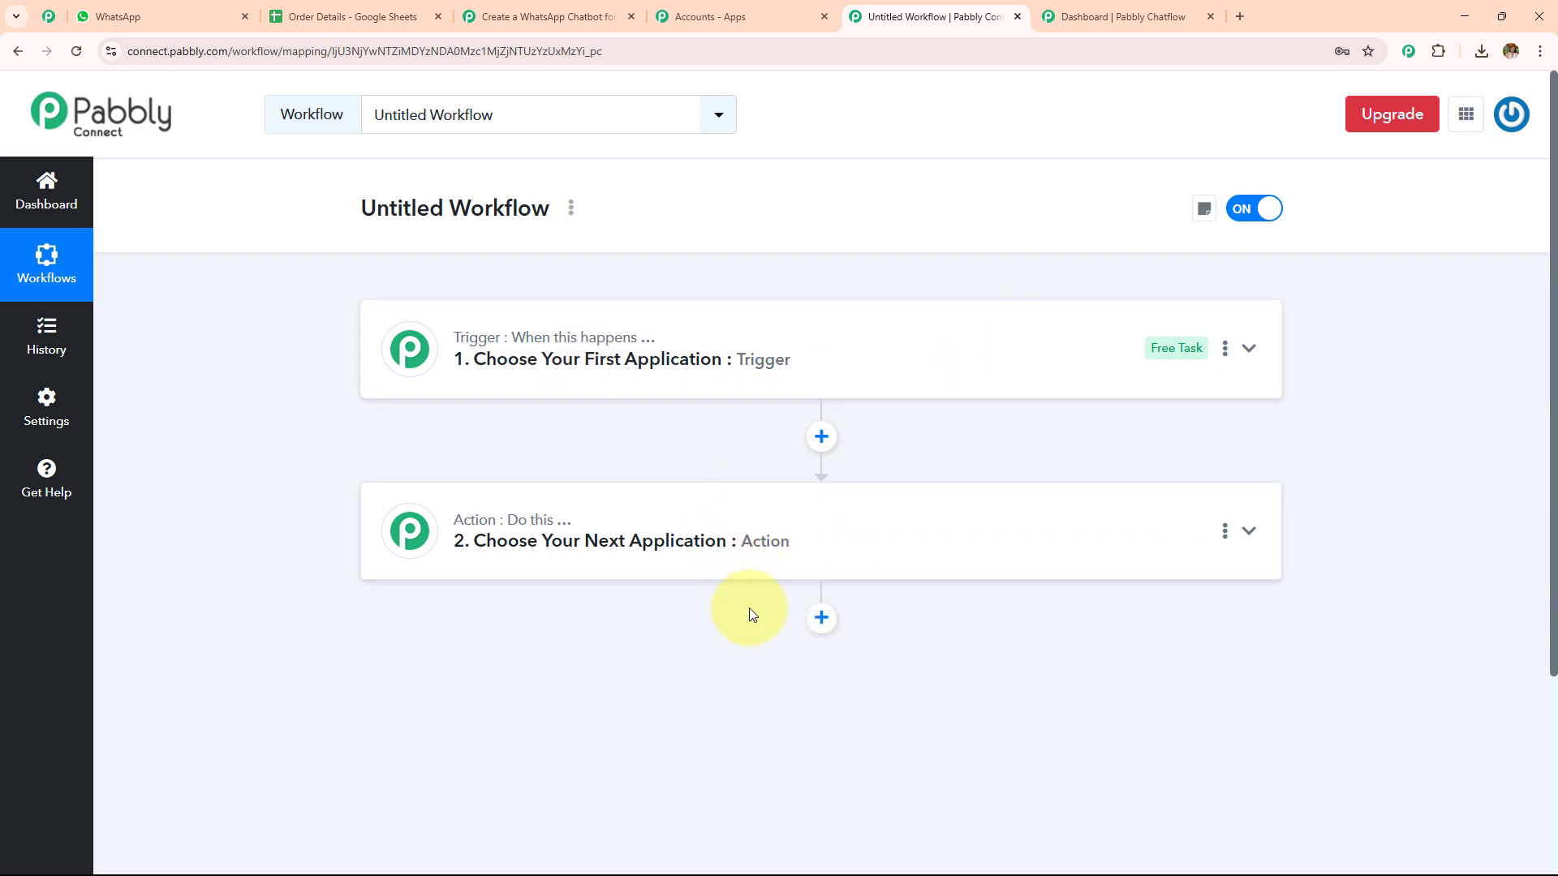
left_click(641, 350)
type("web")
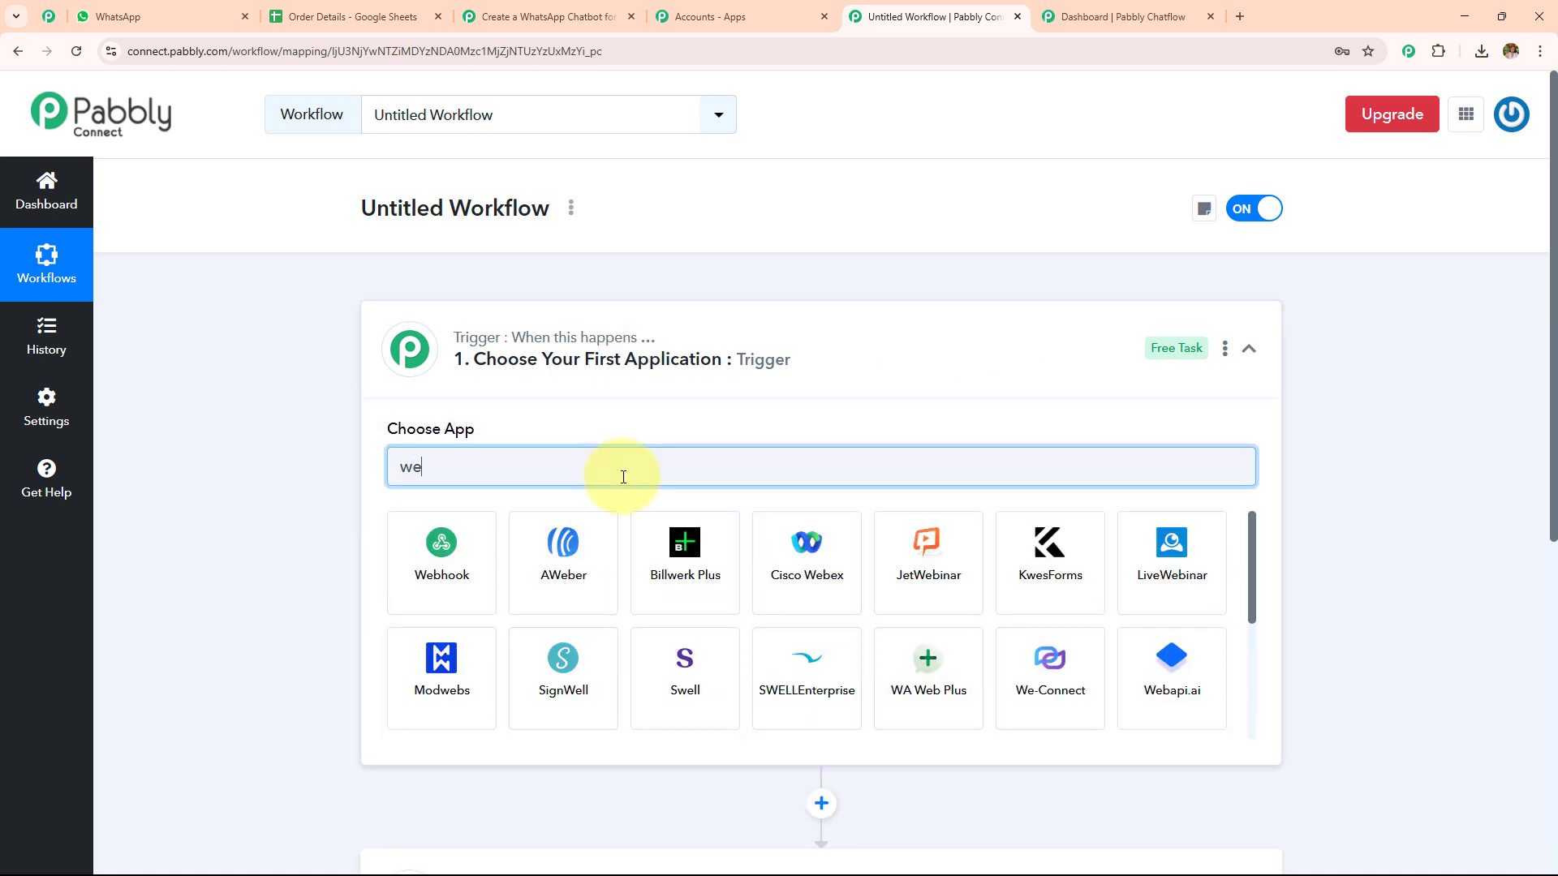
left_click(475, 538)
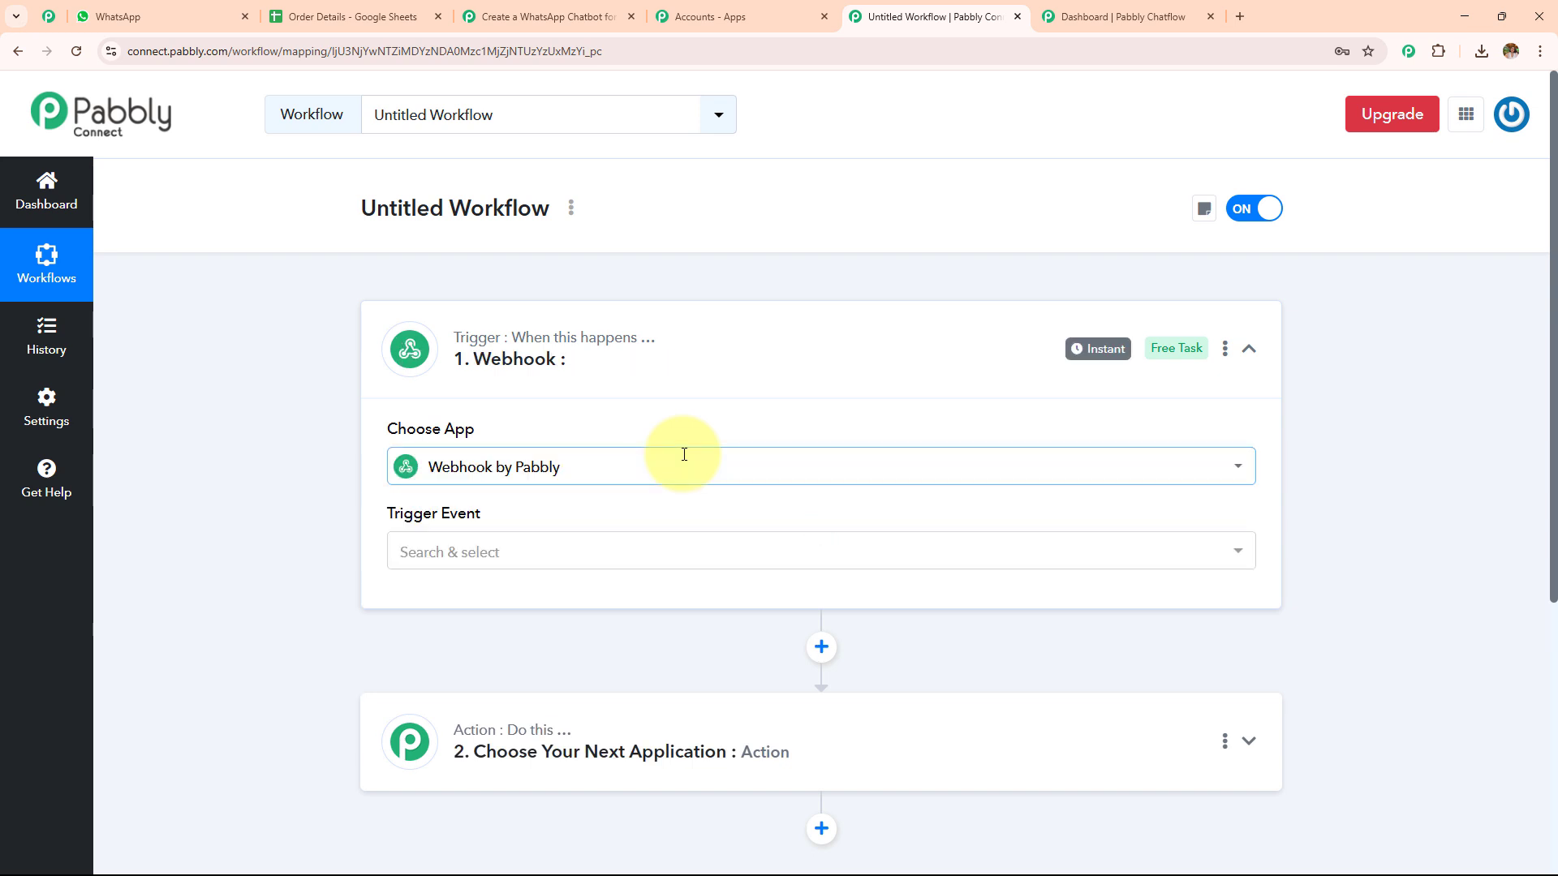
left_click(625, 559)
left_click(626, 647)
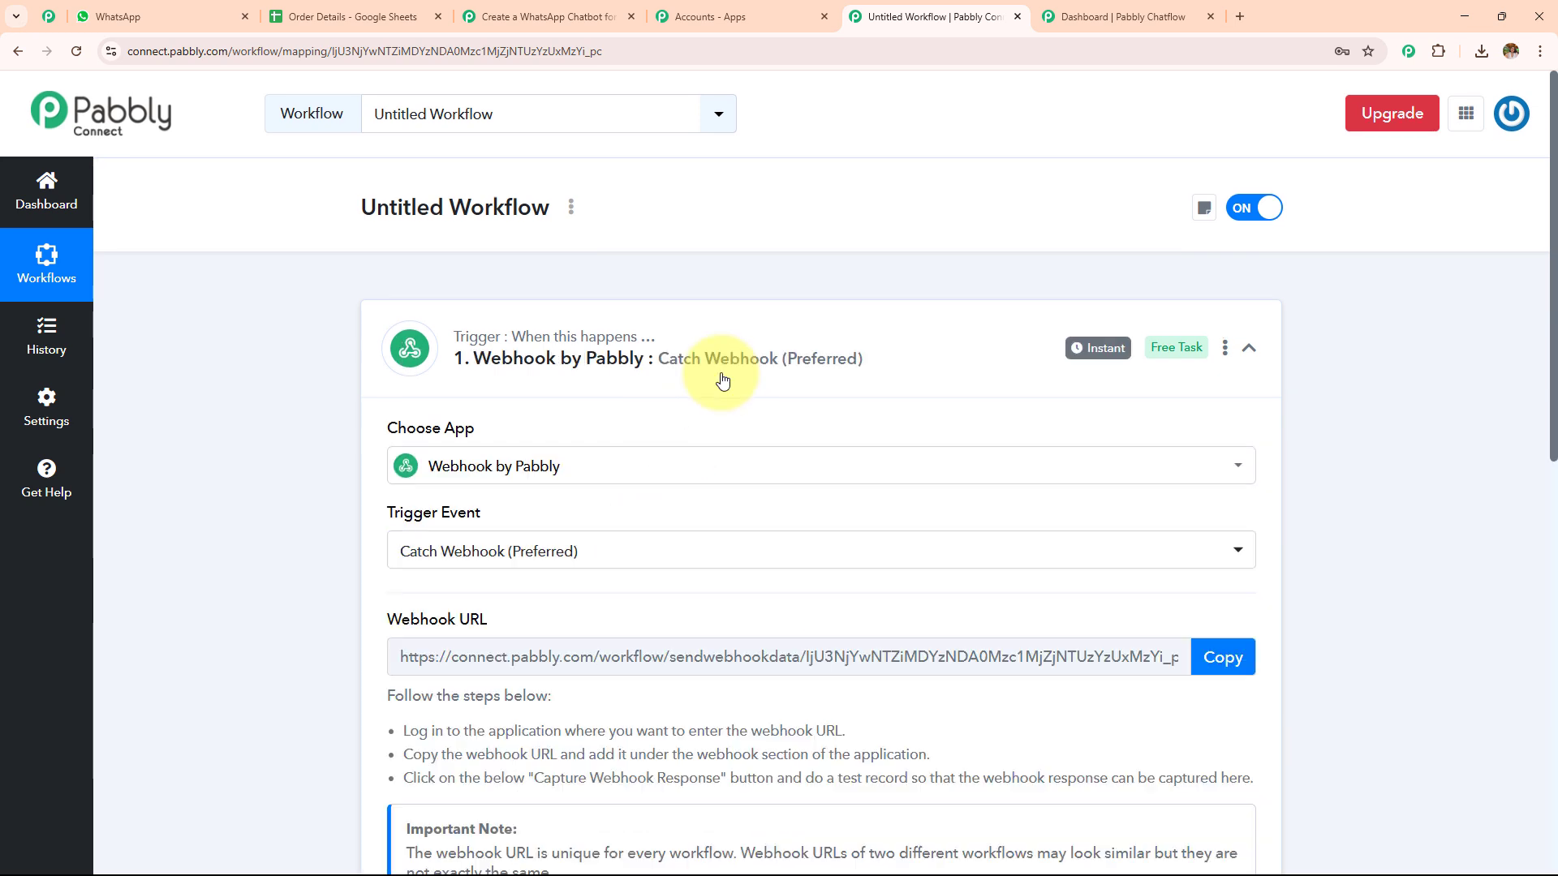
scroll(487, 340, "down", 3)
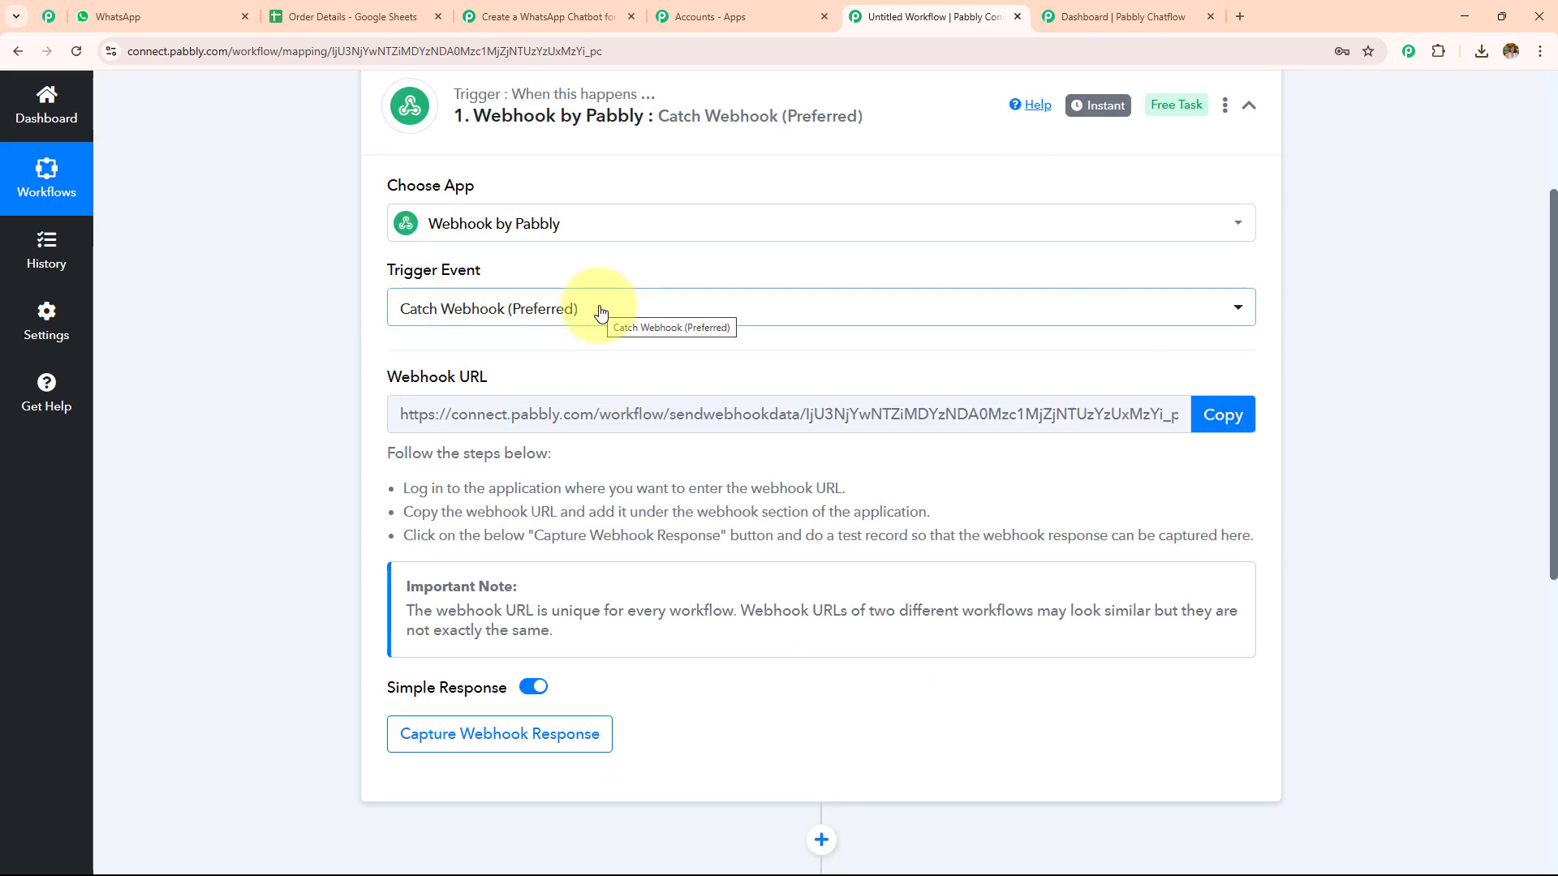
left_click_drag(400, 486, 1361, 549)
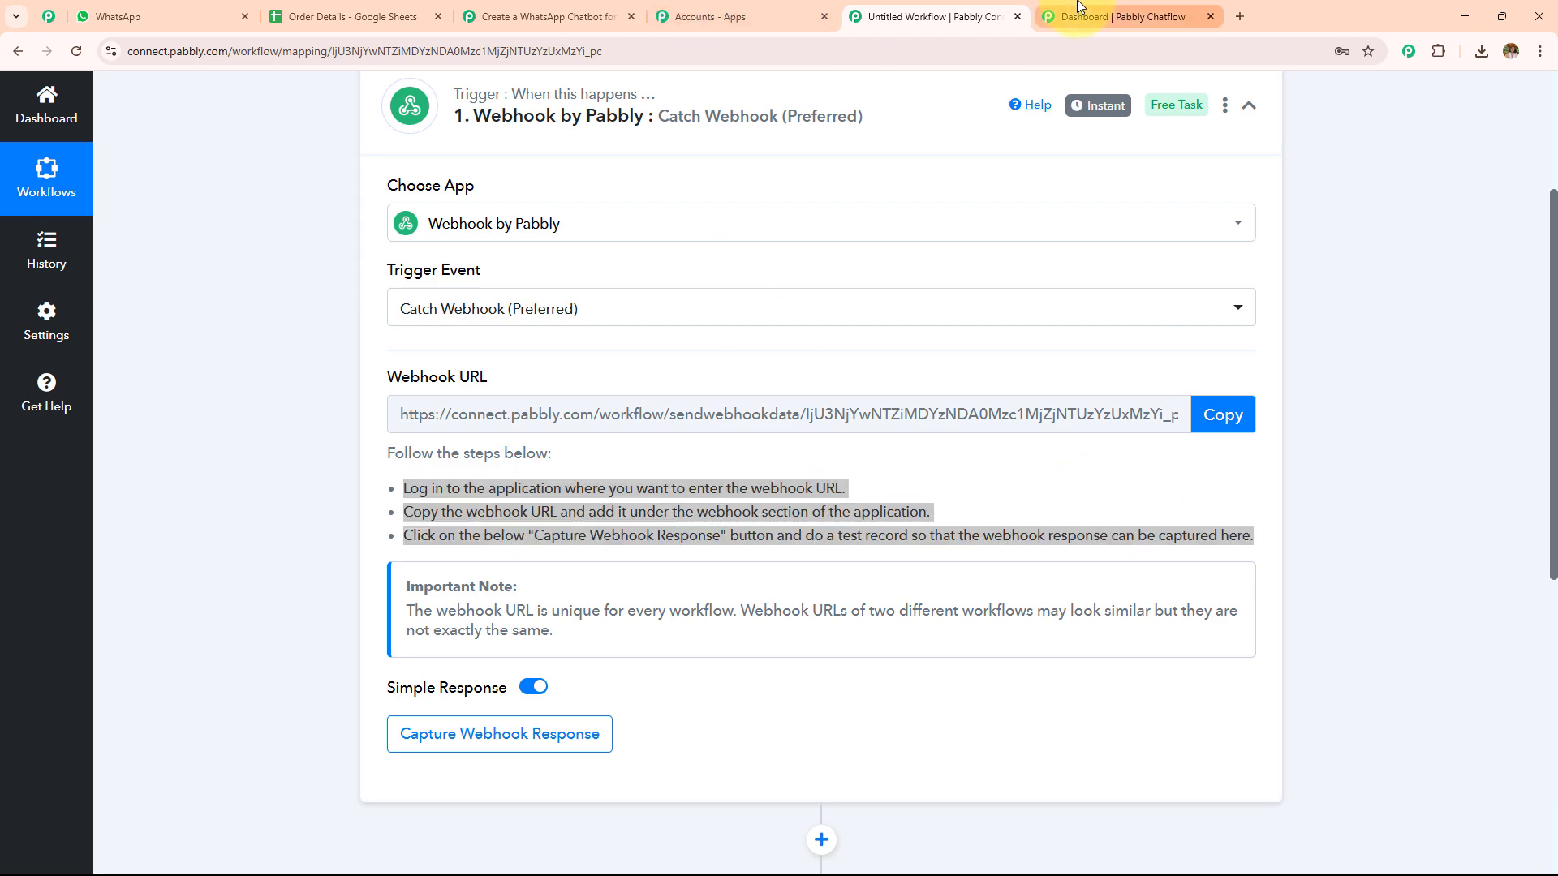
Switch to Pabbly Chatflow, reopen the API Request node's settings and choose POST as the request method.
left_click(1113, 16)
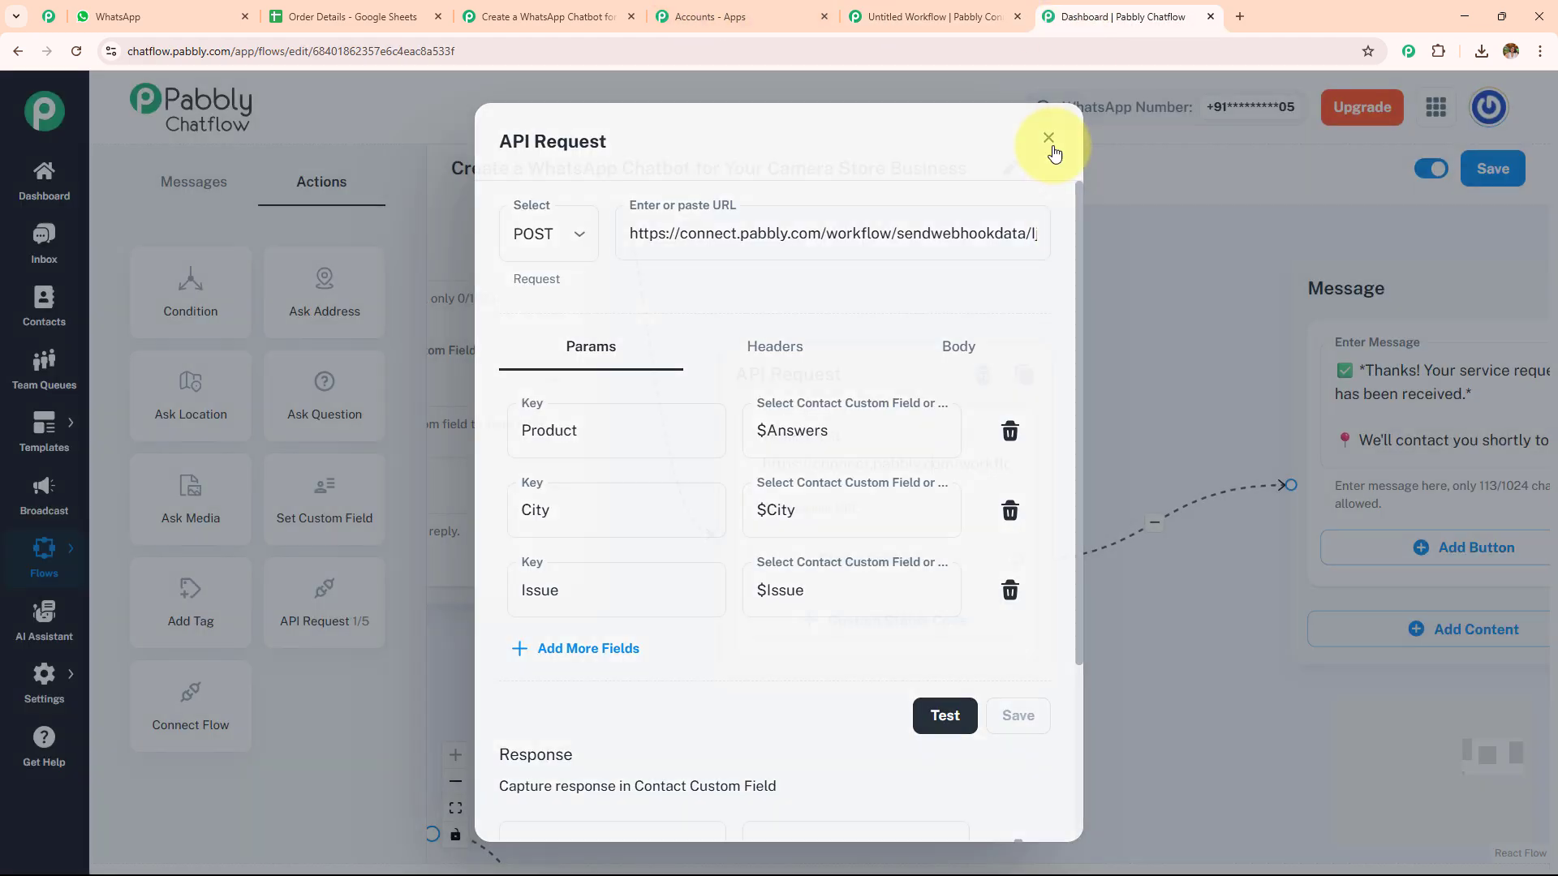
left_click(1048, 139)
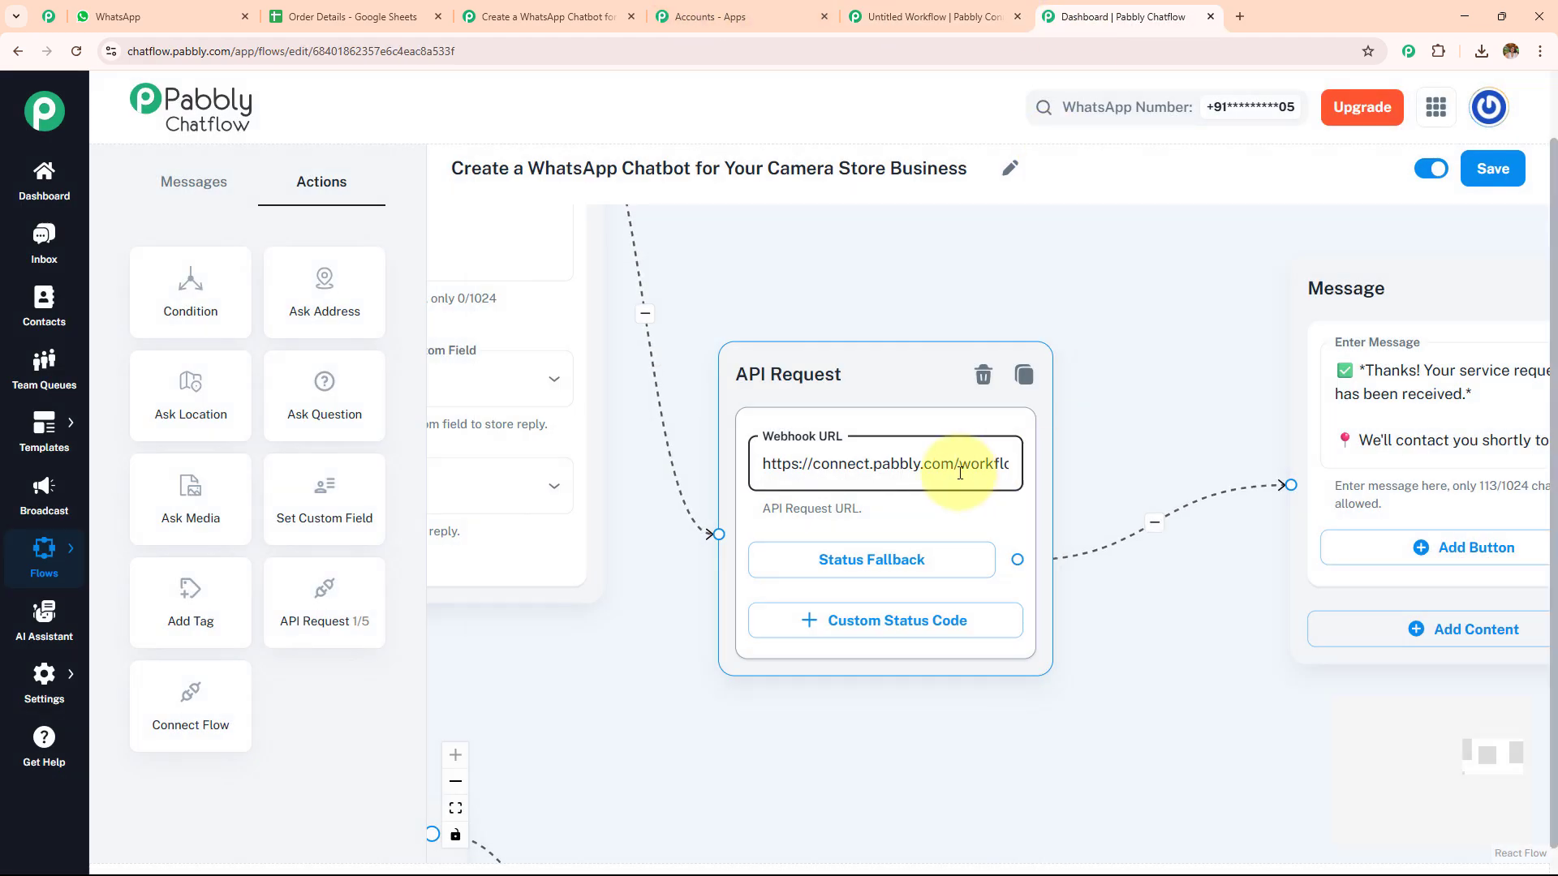
left_click(927, 464)
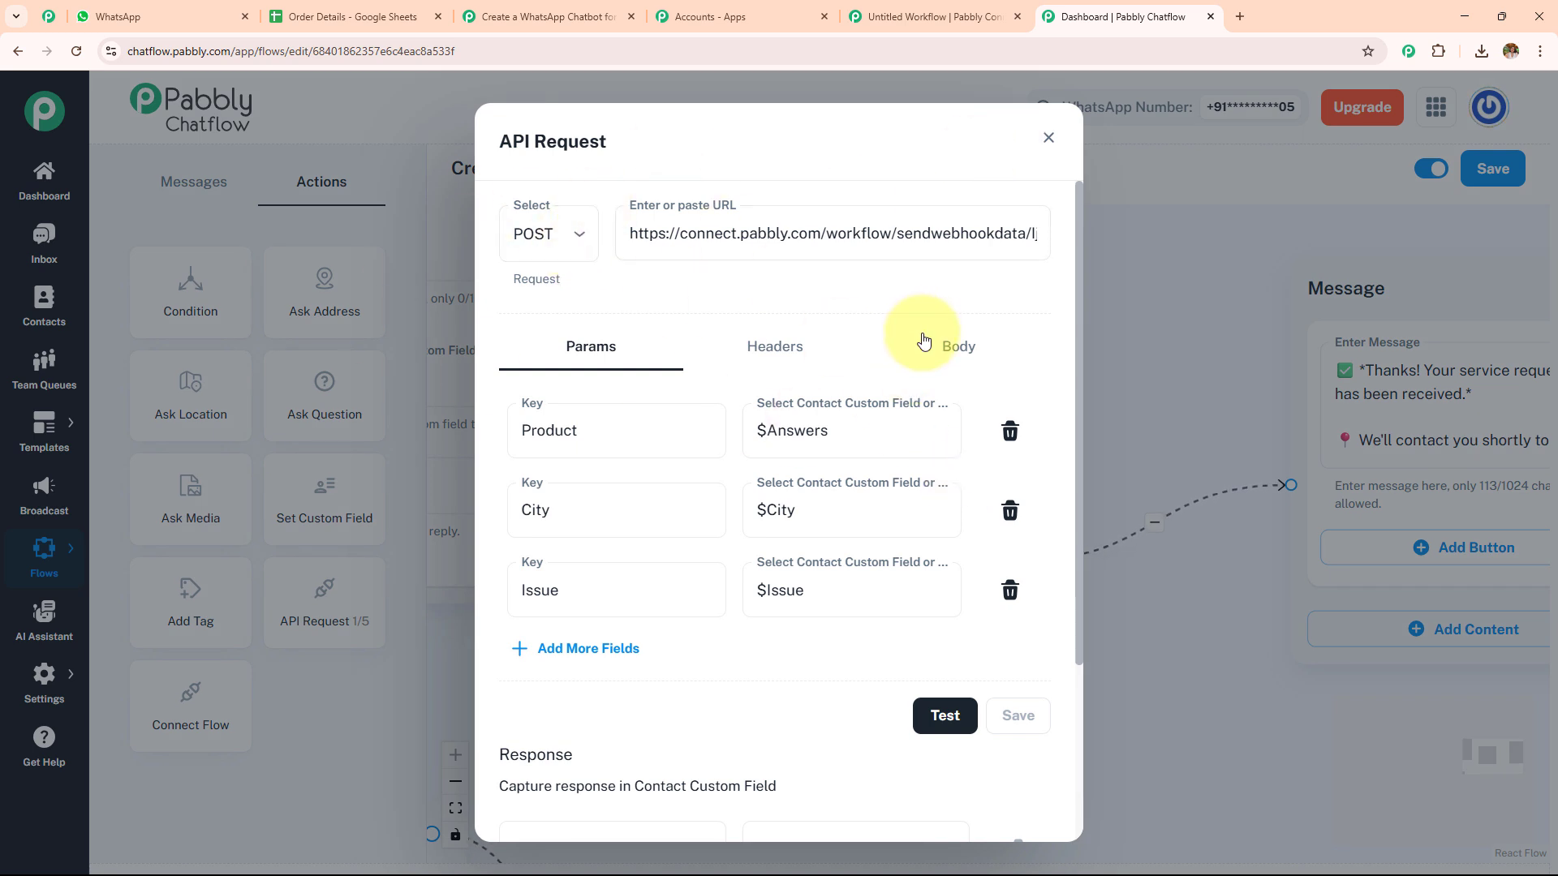
left_click(557, 235)
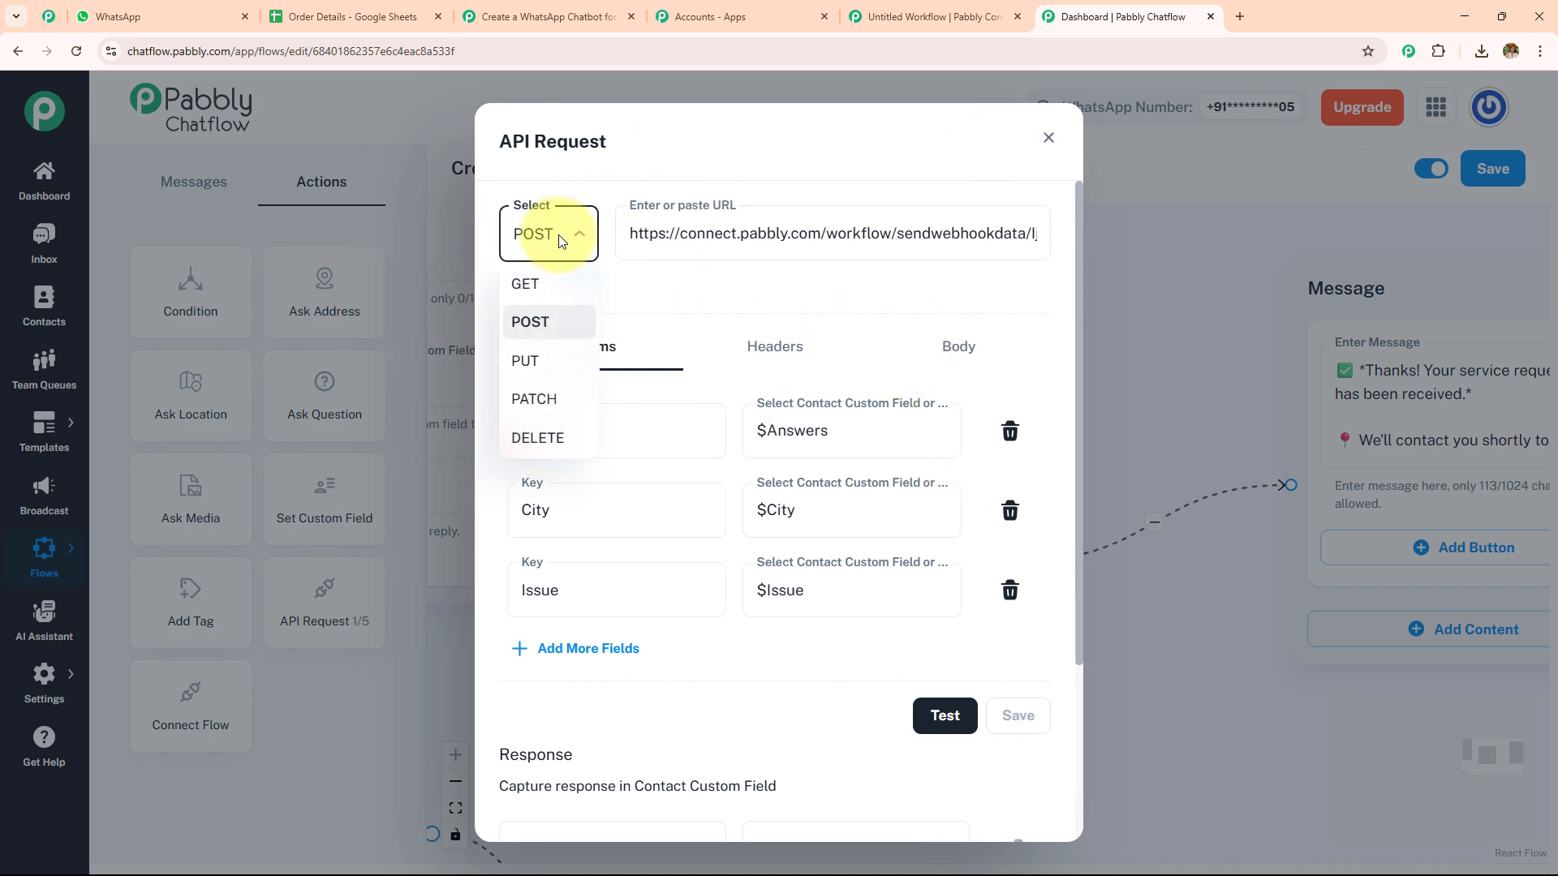
left_click(530, 322)
Copy the Untitled Workflow's webhook URL in Pabbly Connect and return to the URL field of Pabbly Chatflow's API Request.
left_click(933, 16)
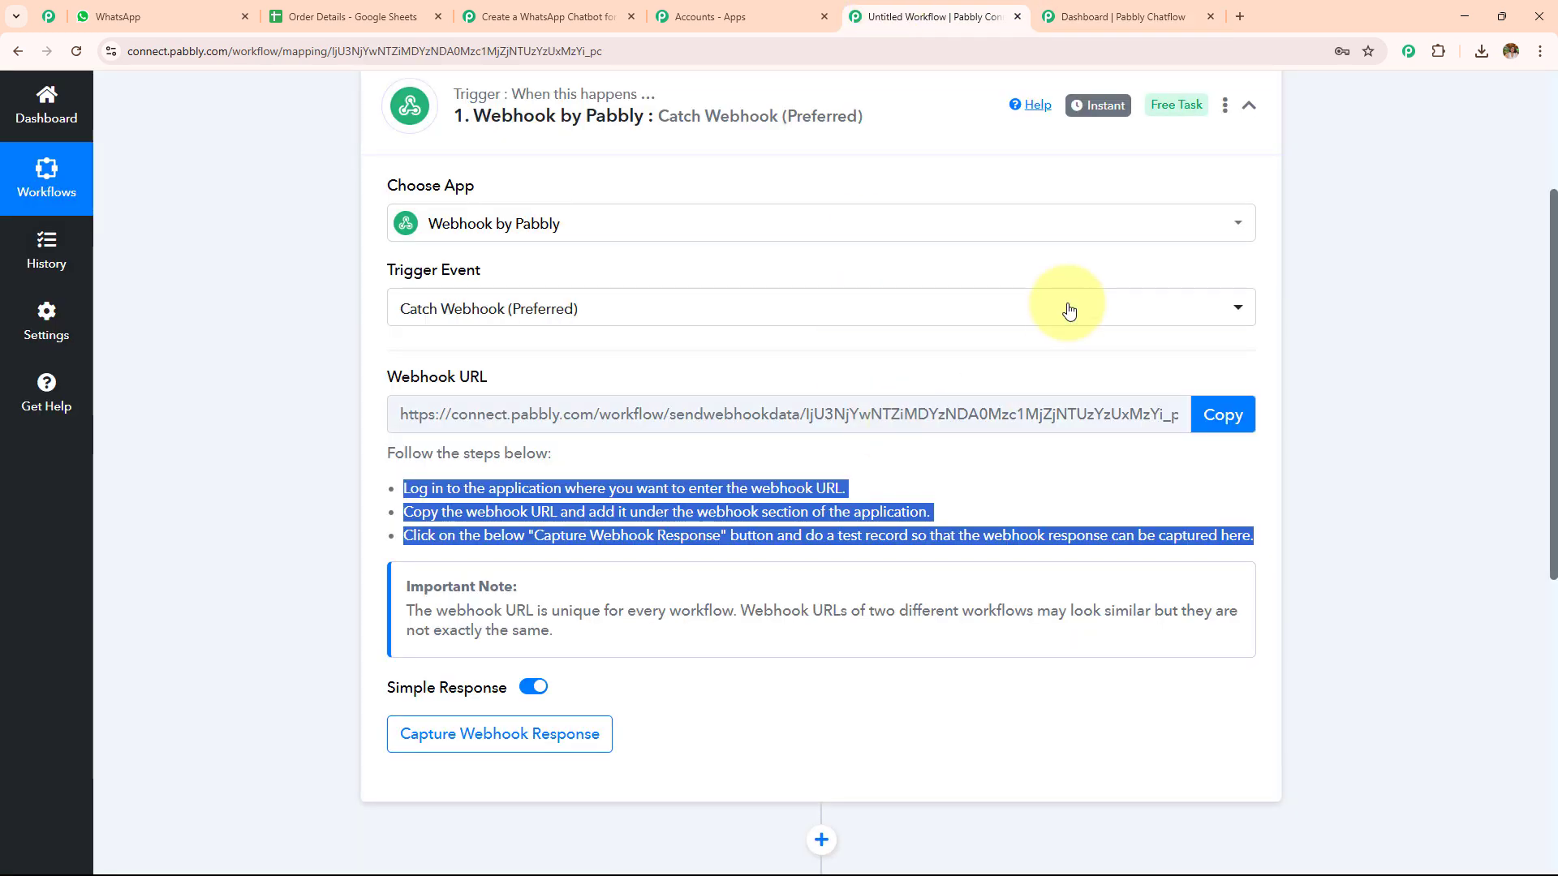
left_click(1205, 427)
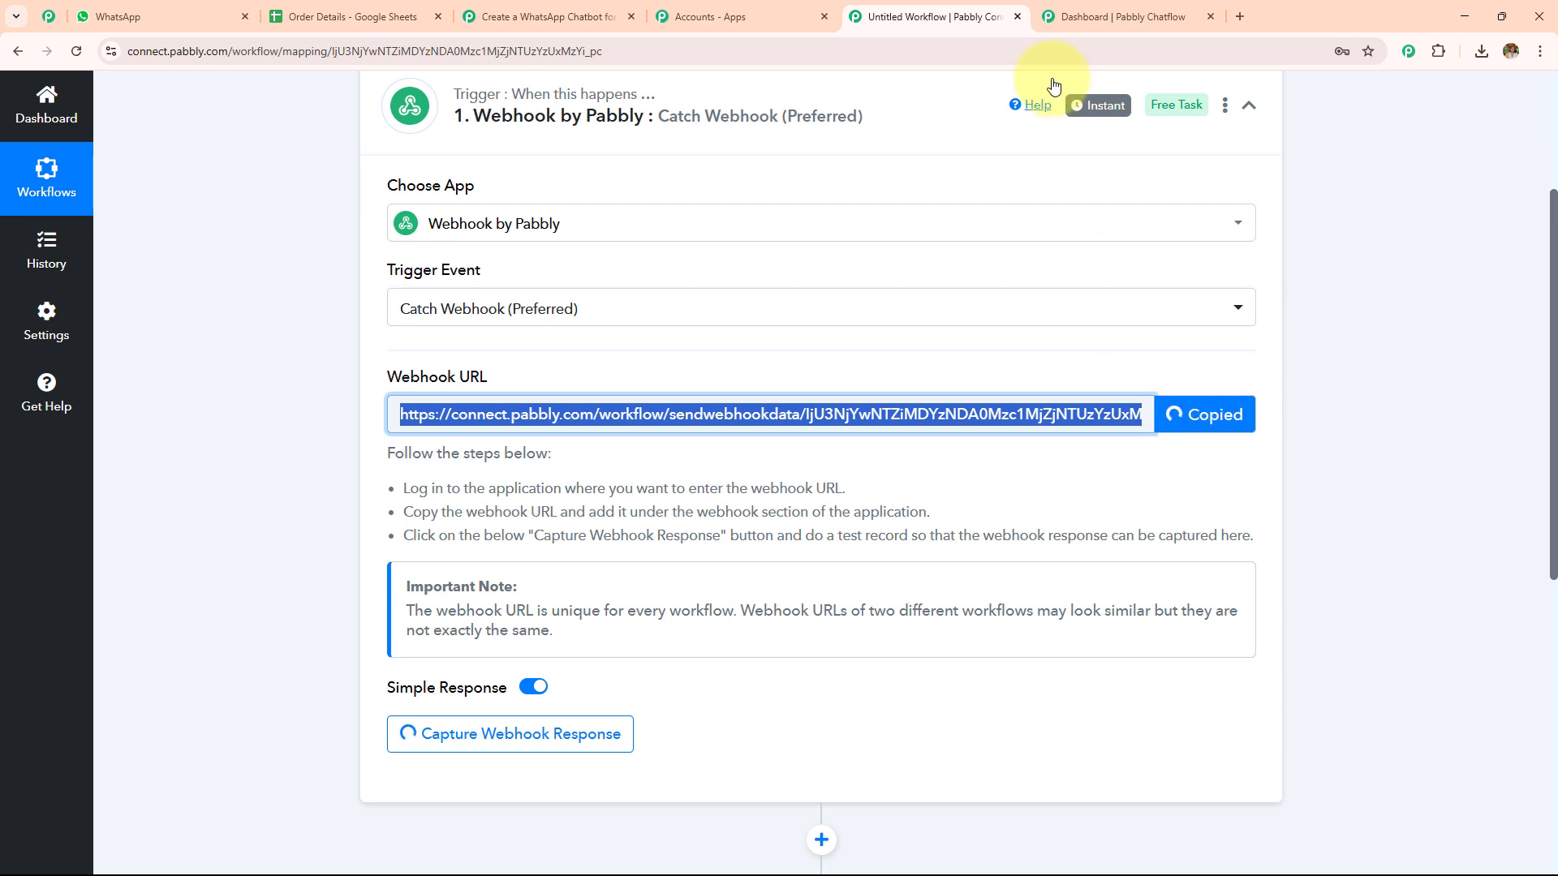
left_click(1102, 16)
left_click(1044, 247)
key("ctrl+v")
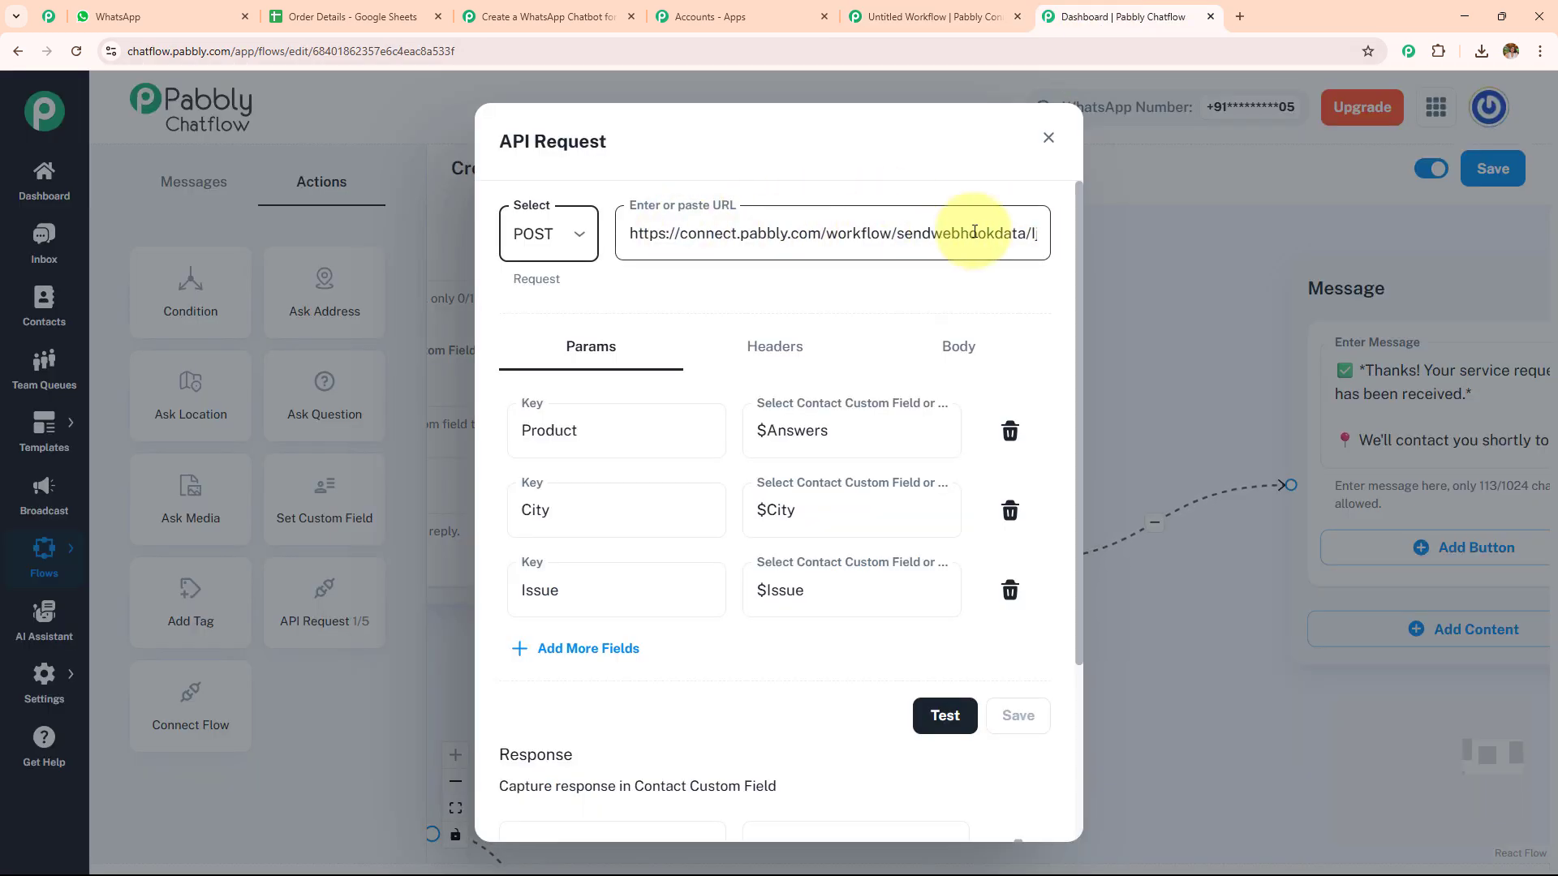
Examine the API request's Product, City and Issue parameter keys and the contact custom fields assigned to them.
left_click(638, 435)
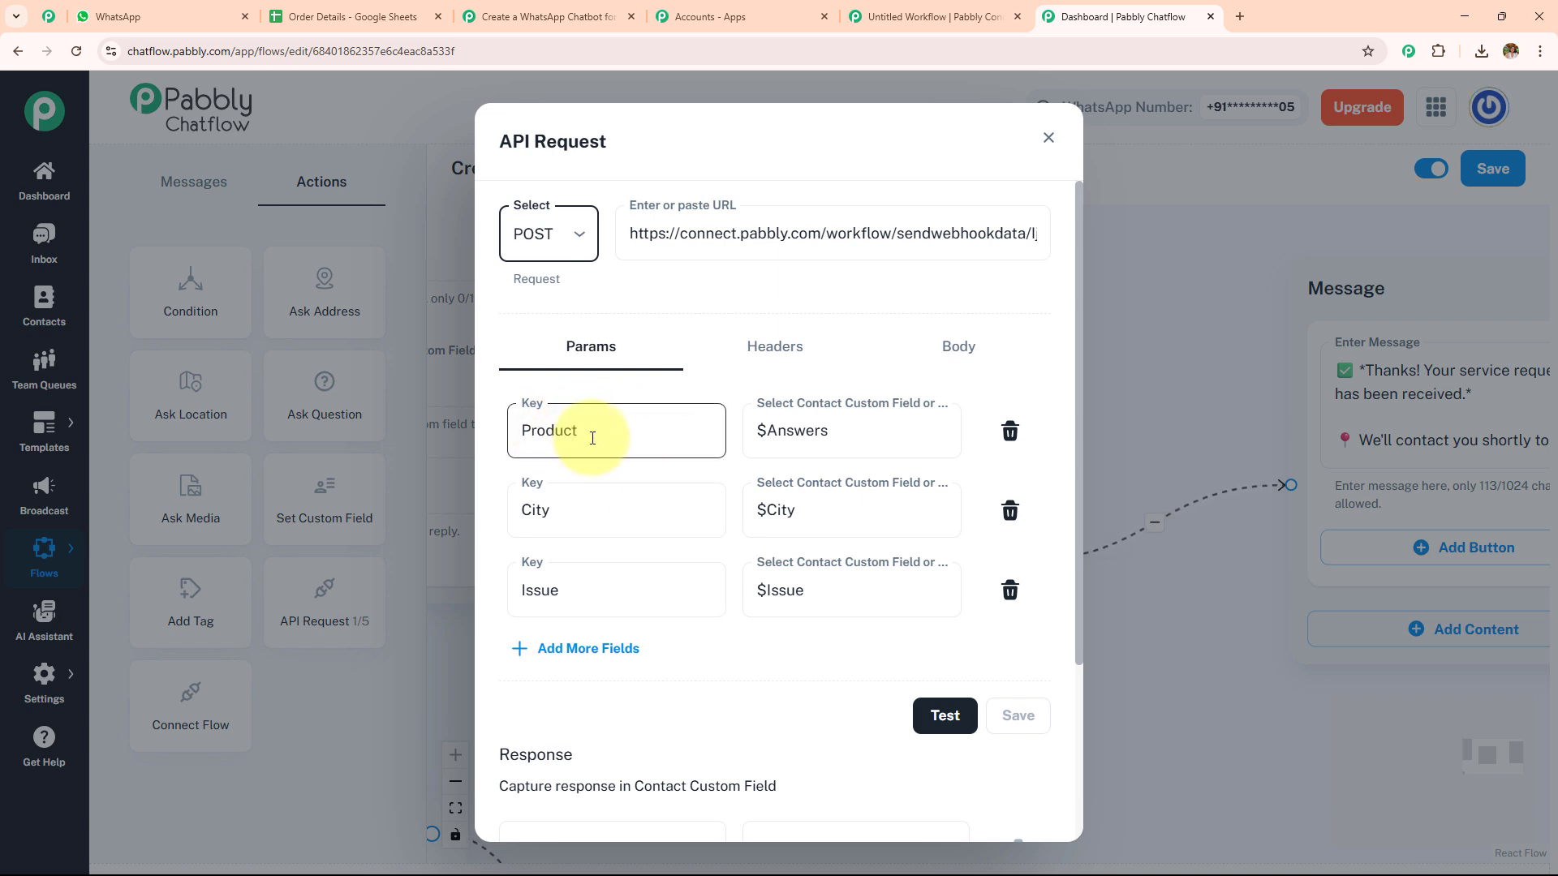
left_click(584, 508)
left_click(587, 573)
left_click(890, 416)
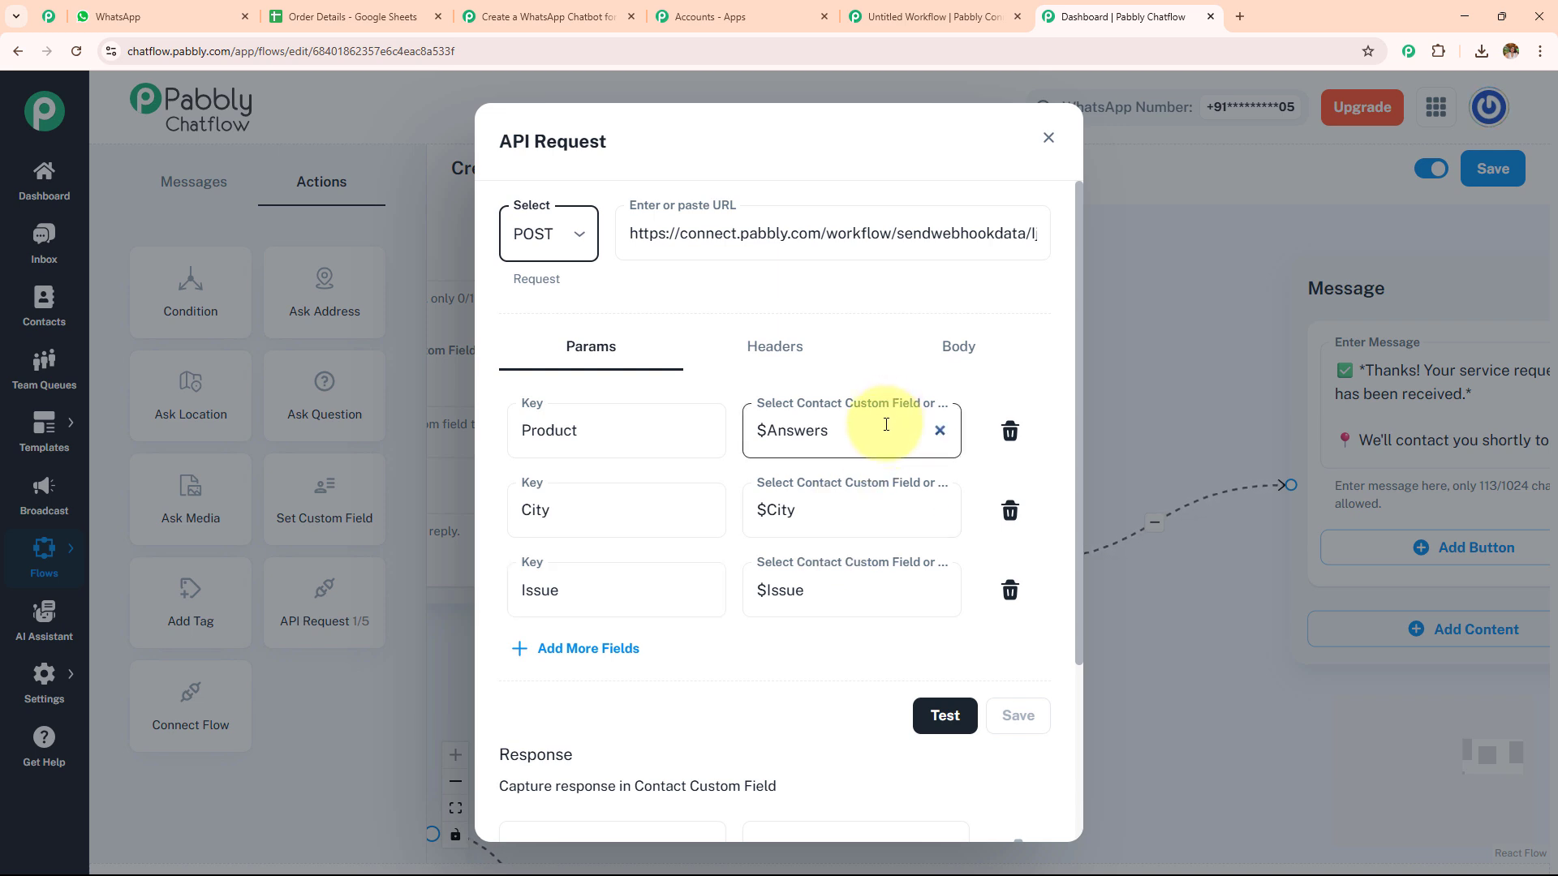
left_click(859, 514)
left_click(824, 601)
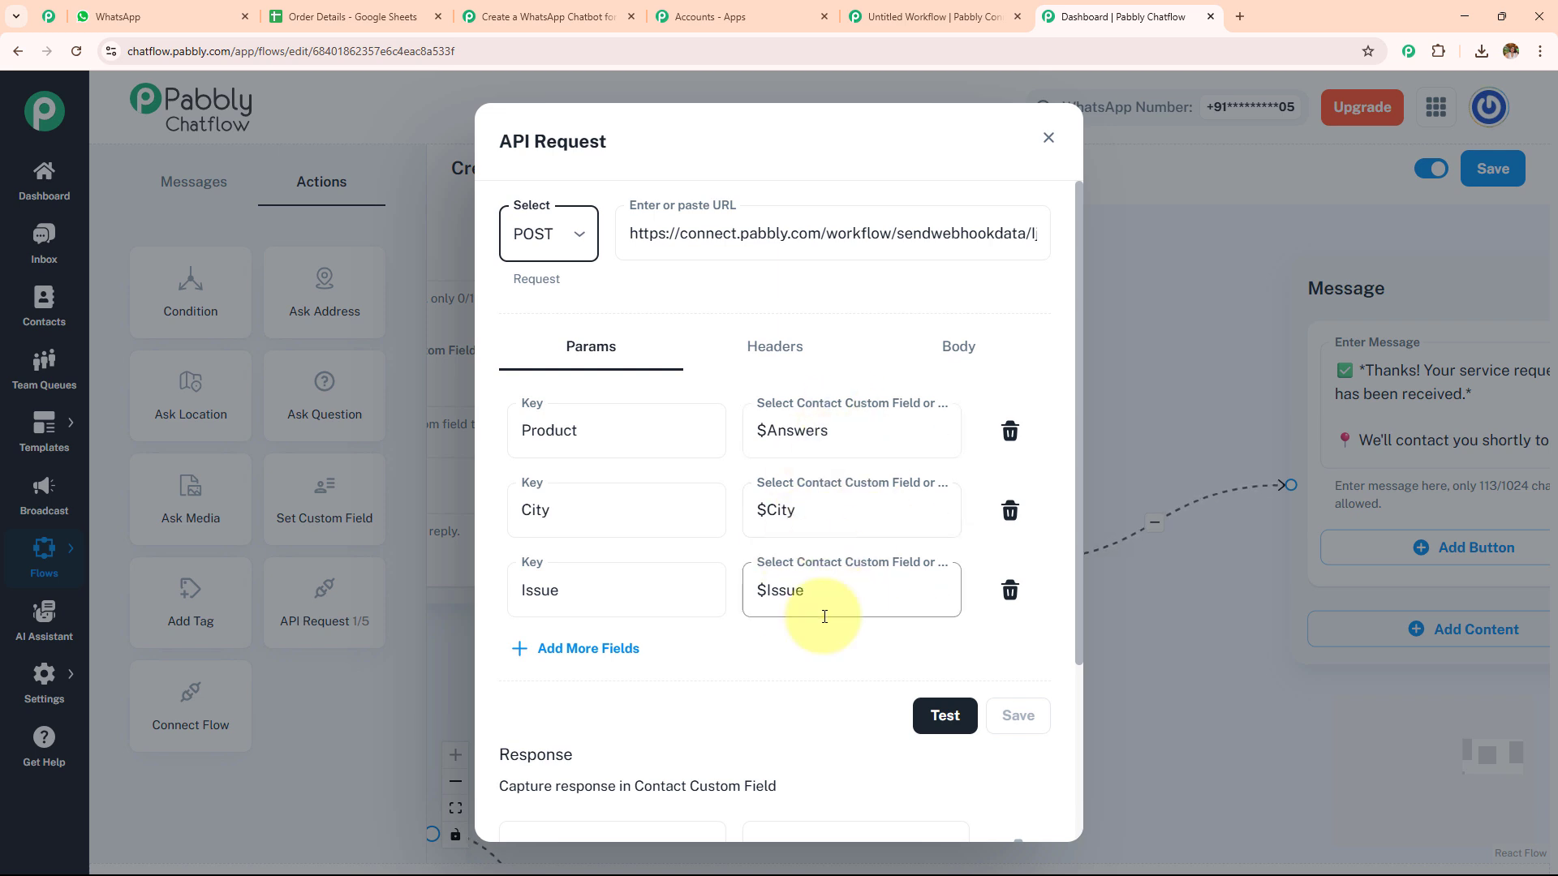
left_click(859, 417)
left_click(844, 511)
left_click(845, 598)
left_click(964, 749)
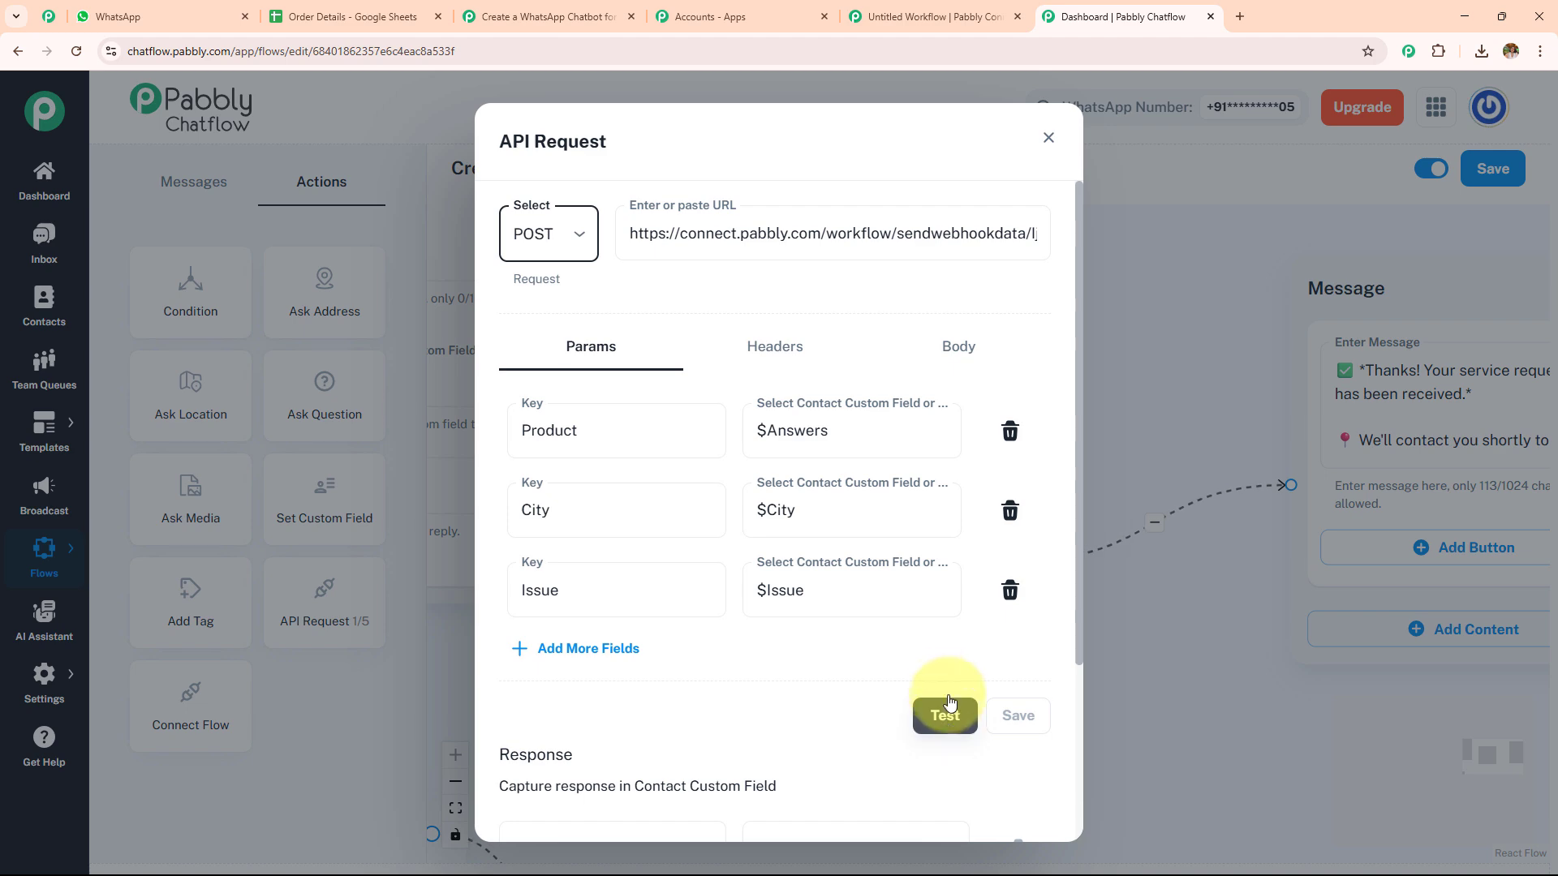
Check the webhook response capture in the Untitled Workflow, and close the API Request settings in Pabbly Chatflow.
left_click(933, 17)
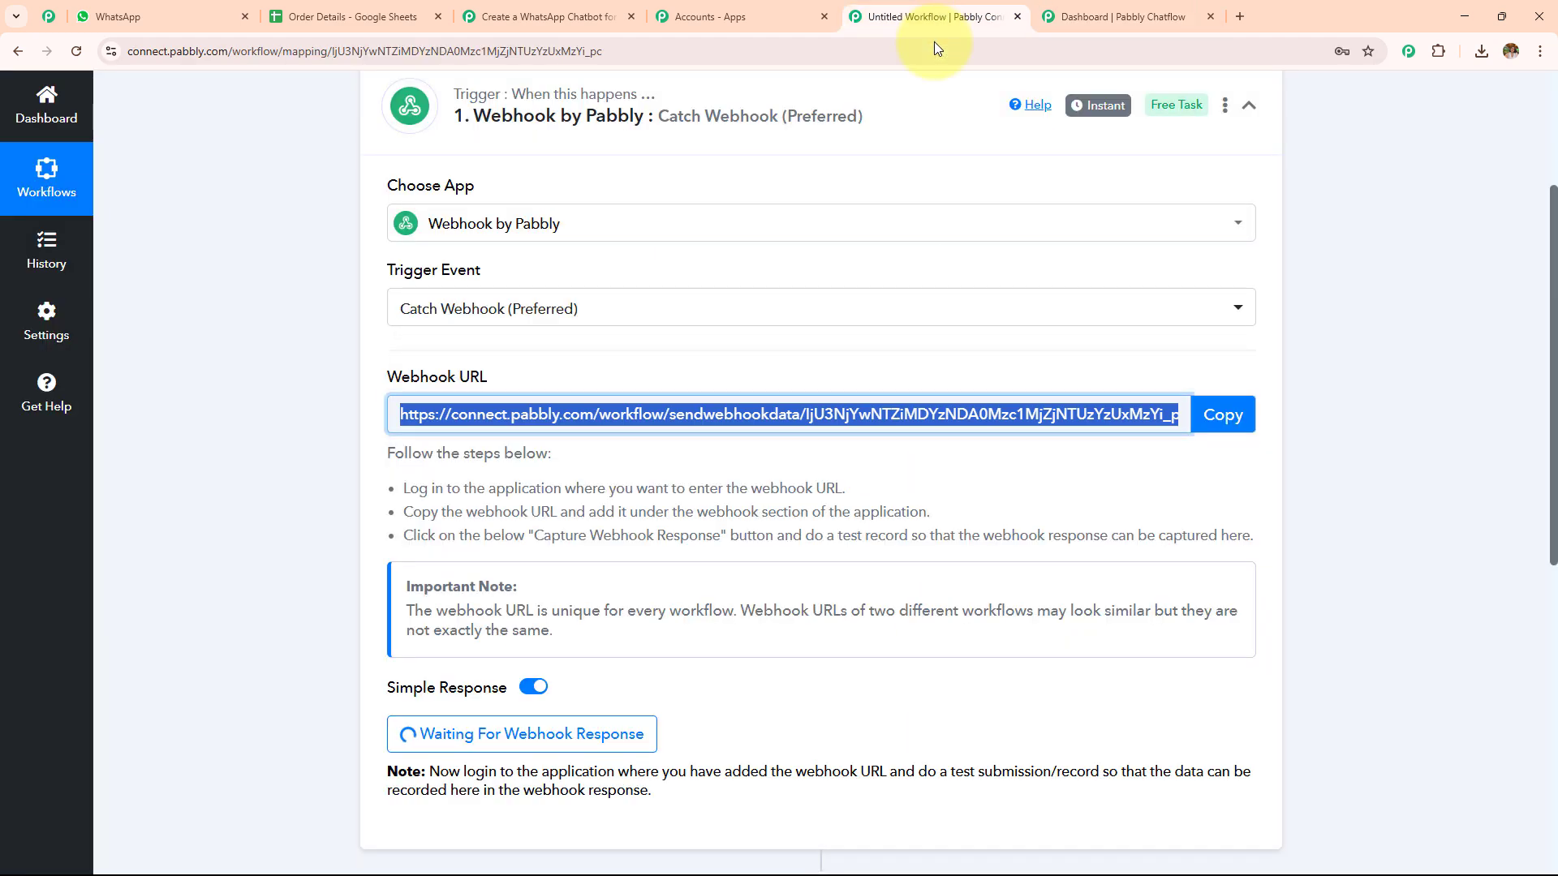
scroll(887, 730, "down", 4)
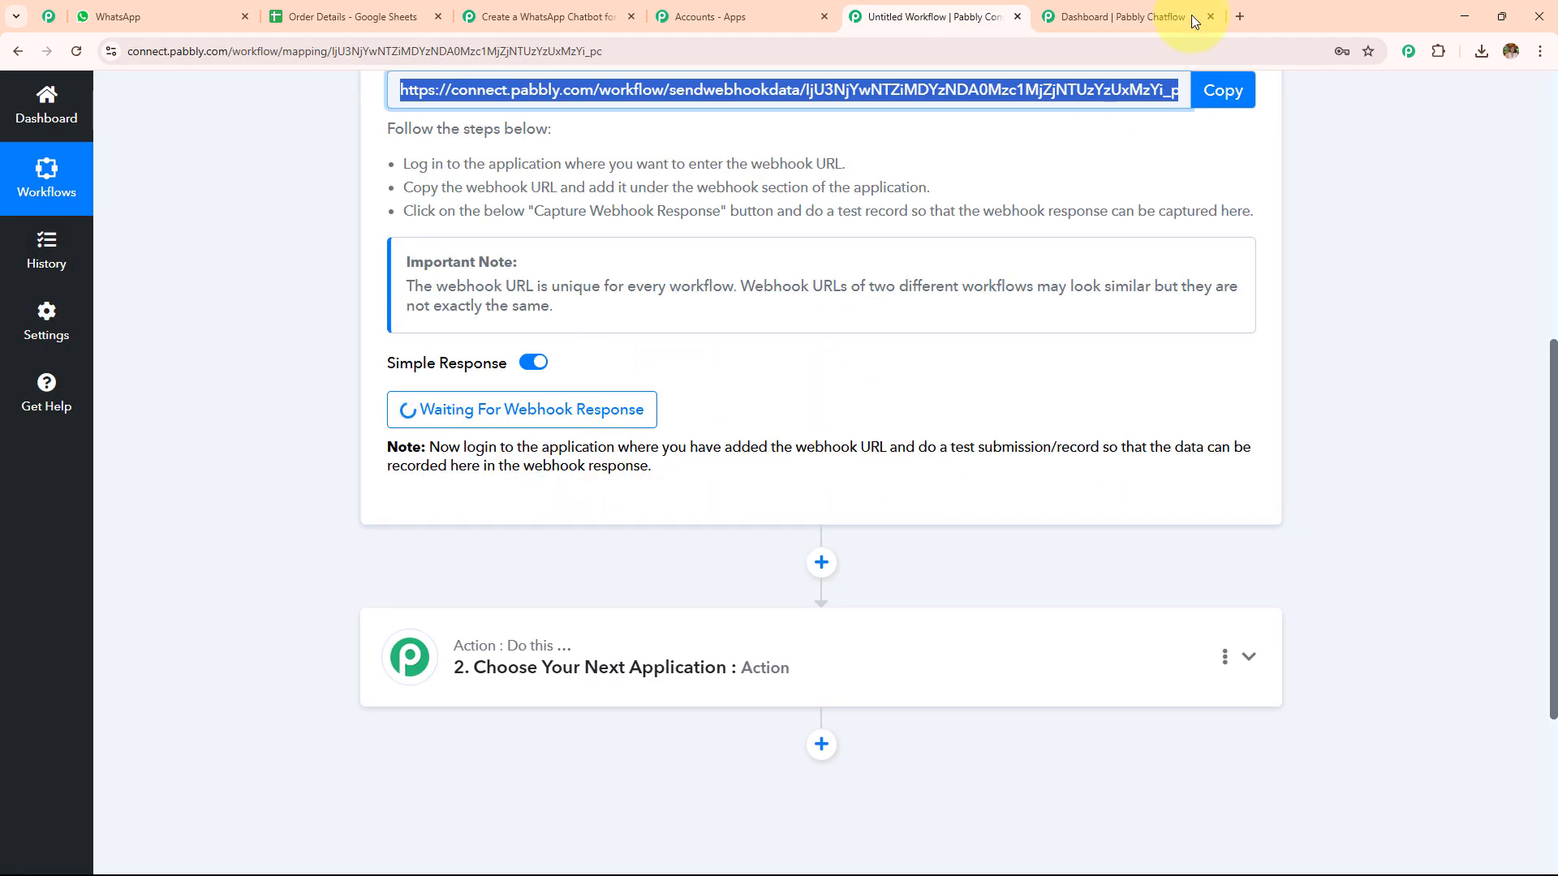
left_click(1193, 17)
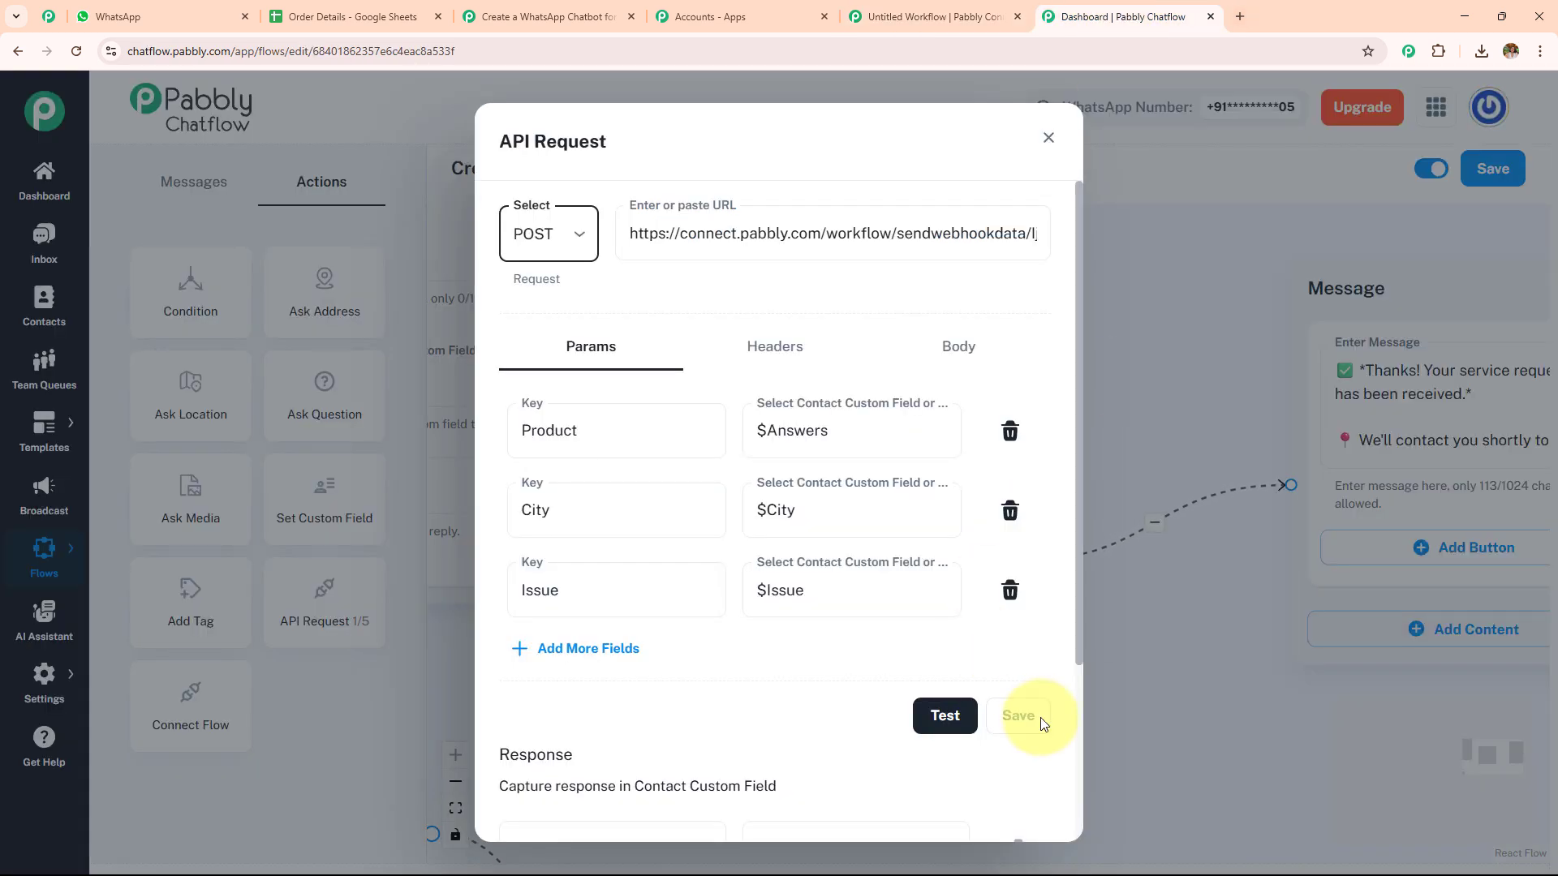
left_click(1047, 139)
Switch to the existing camera store chatbot workflow in Pabbly Connect and examine the response captured by its webhook trigger.
left_click_drag(605, 15, 939, 14)
left_click(802, 361)
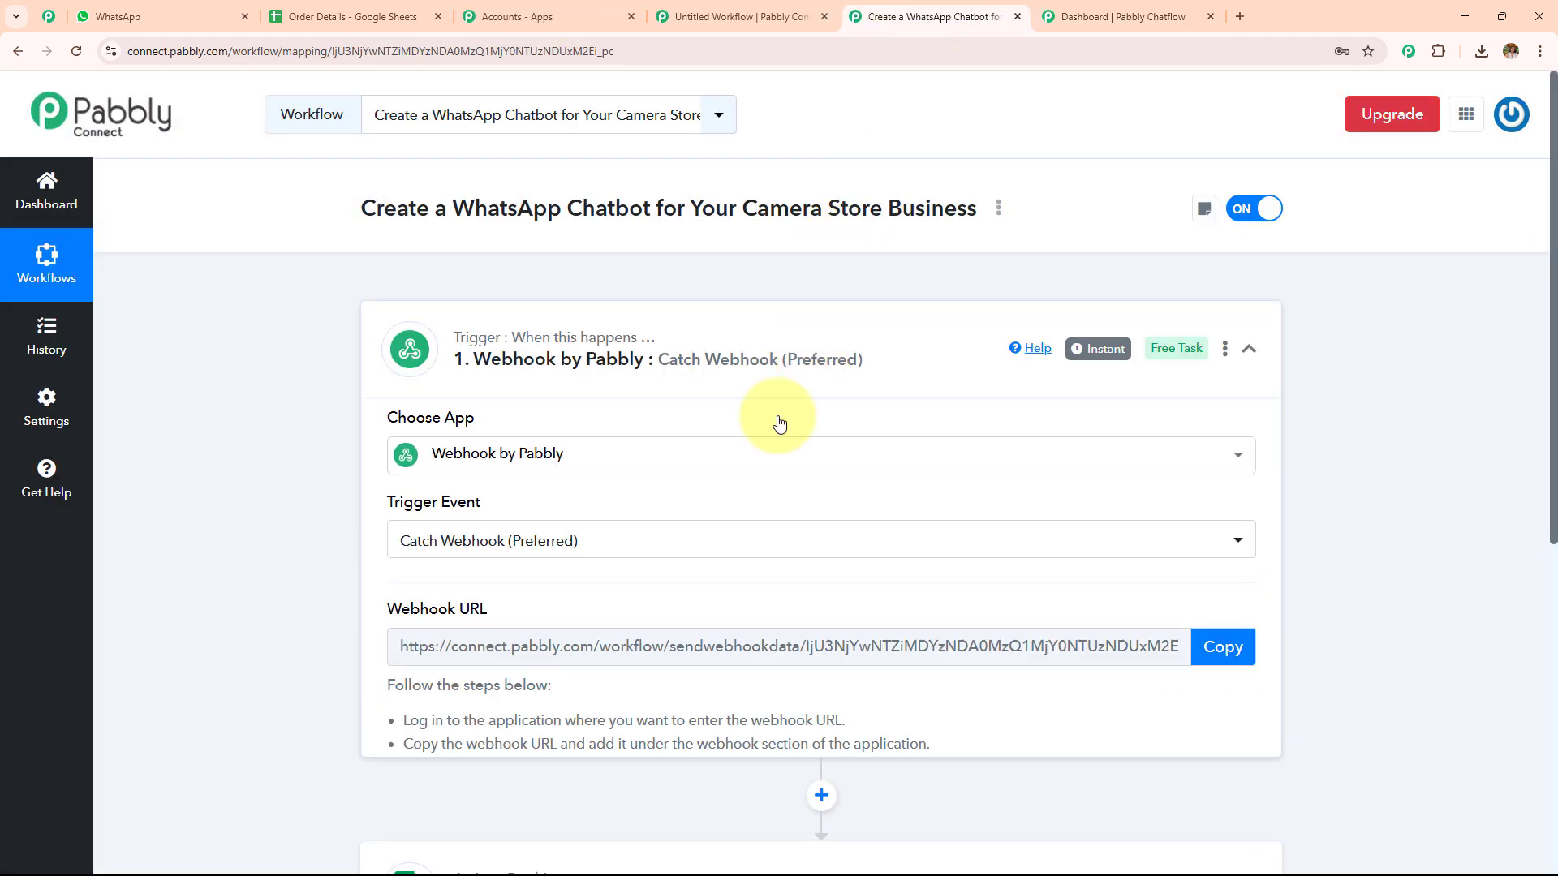
scroll(778, 422, "down", 7)
left_click(478, 563)
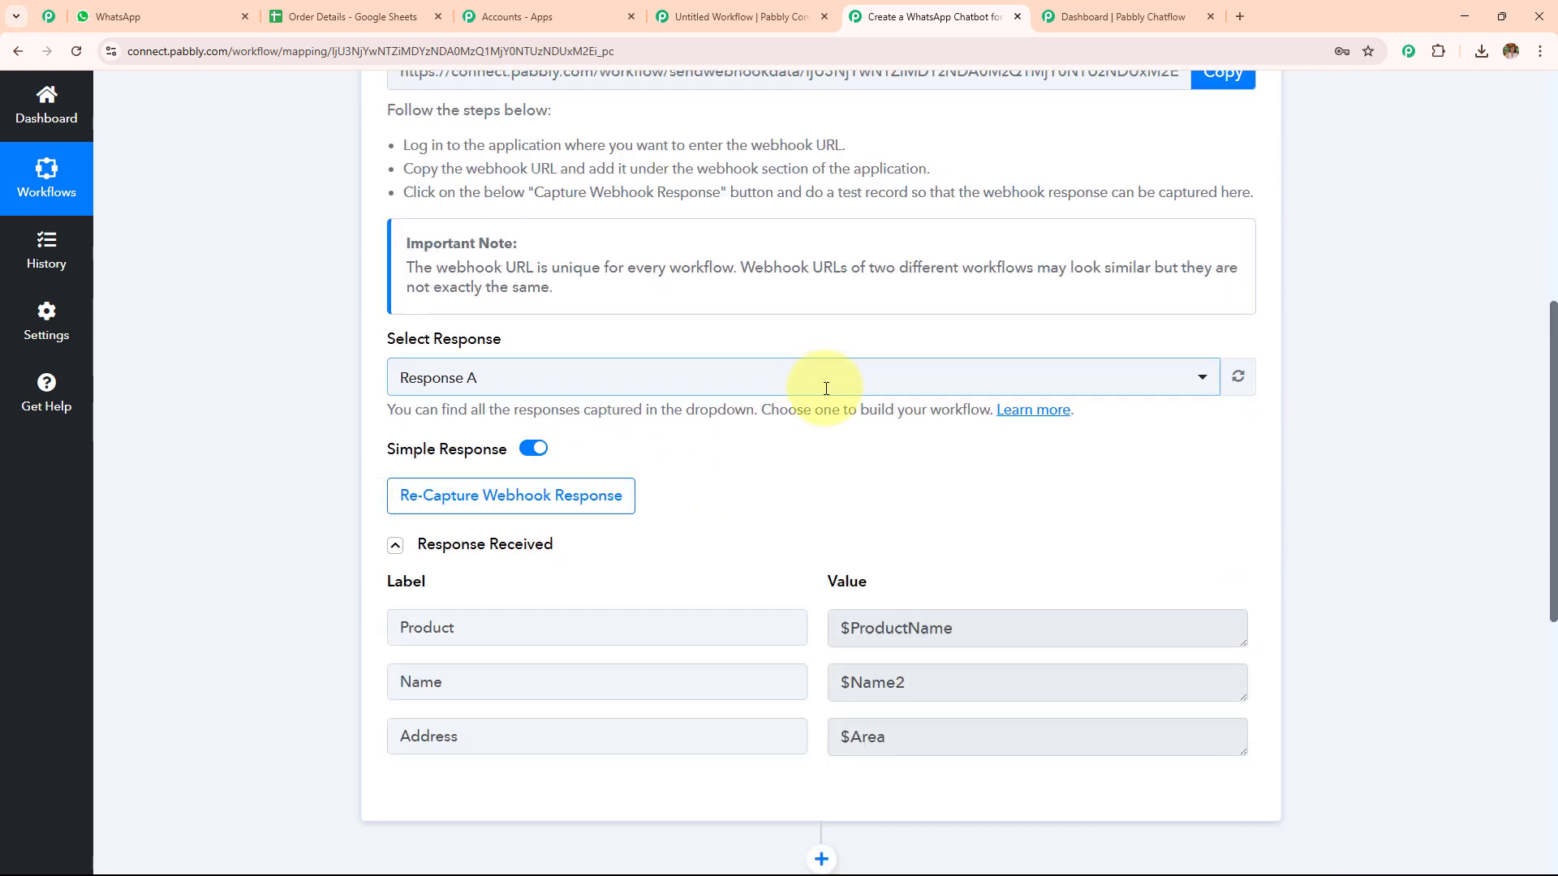
scroll(826, 388, "down", 3)
scroll(849, 579, "down", 3)
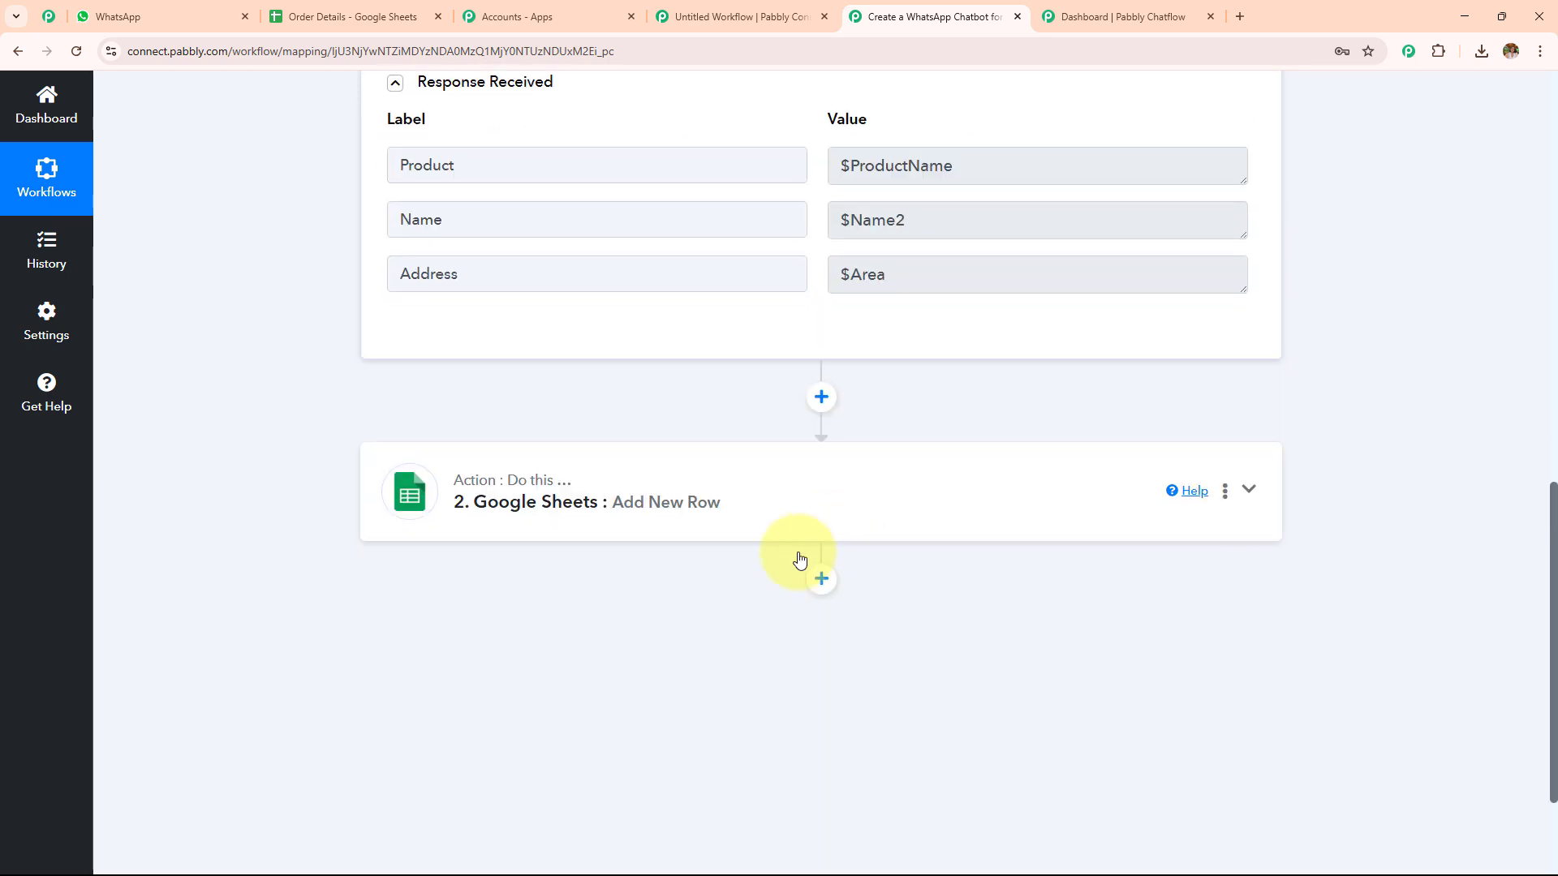
Expand the Google Sheets Add New Row action and examine its spreadsheet, sheet and column mappings.
left_click(761, 501)
scroll(779, 491, "down", 1)
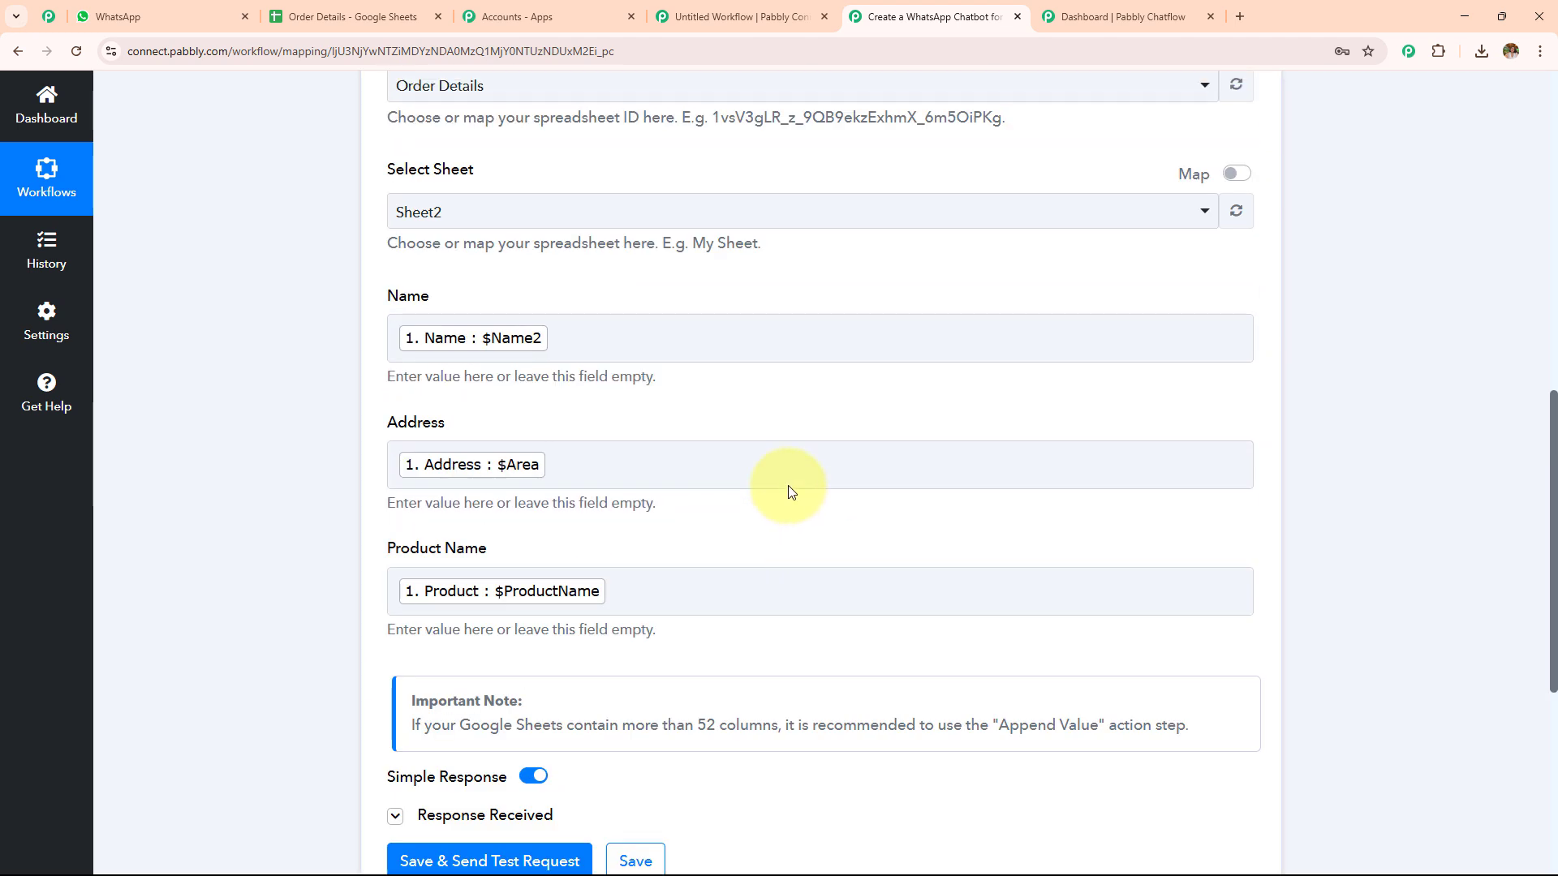
scroll(787, 543, "up", 7)
scroll(785, 560, "down", 7)
scroll(786, 565, "up", 2)
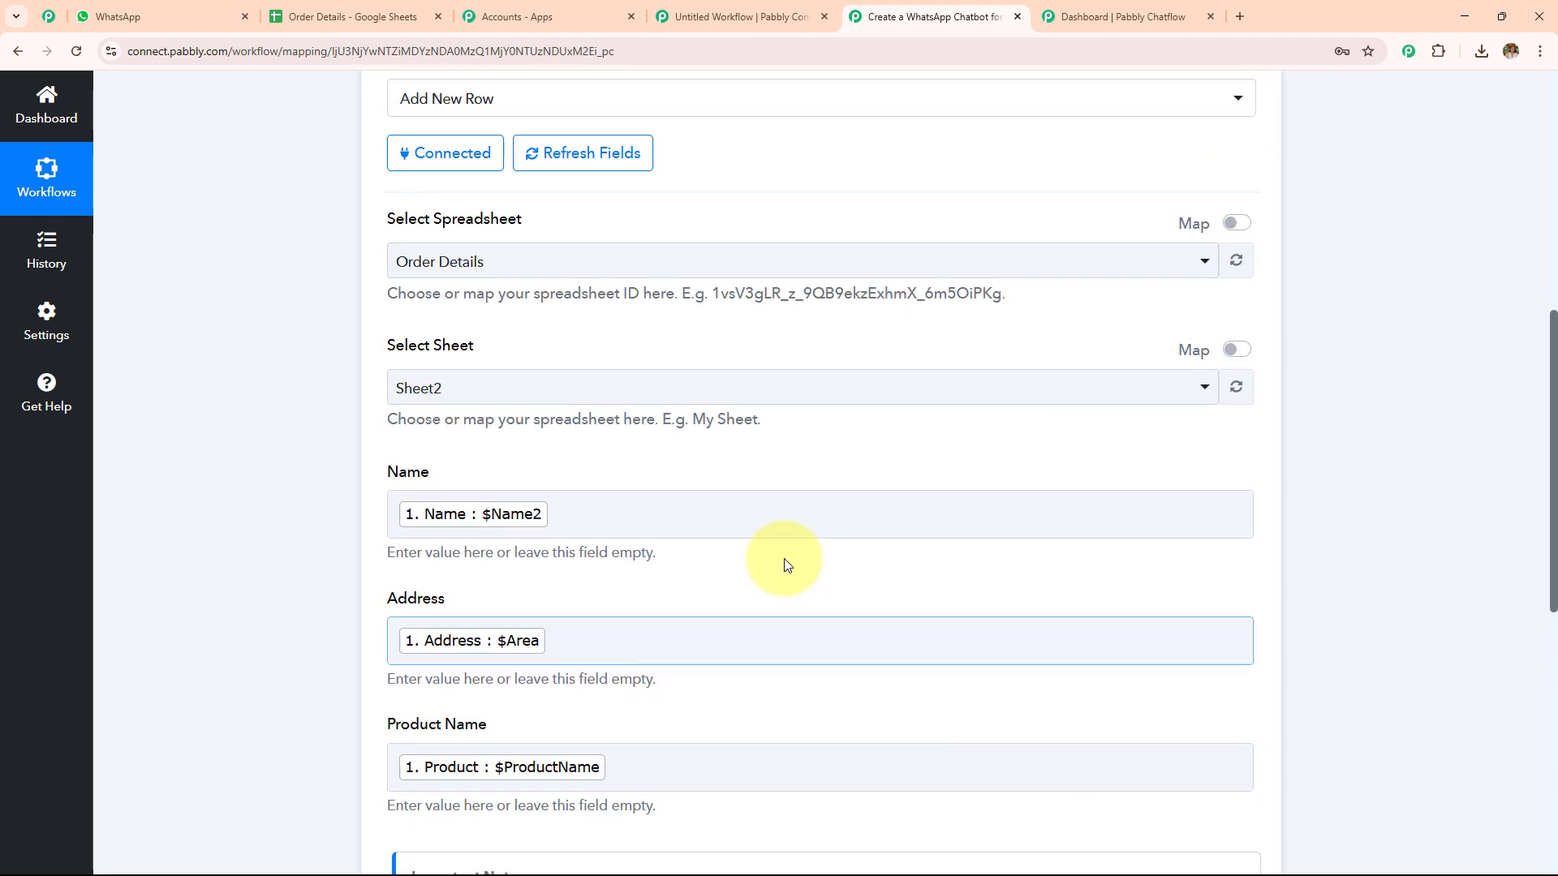
scroll(784, 560, "down", 4)
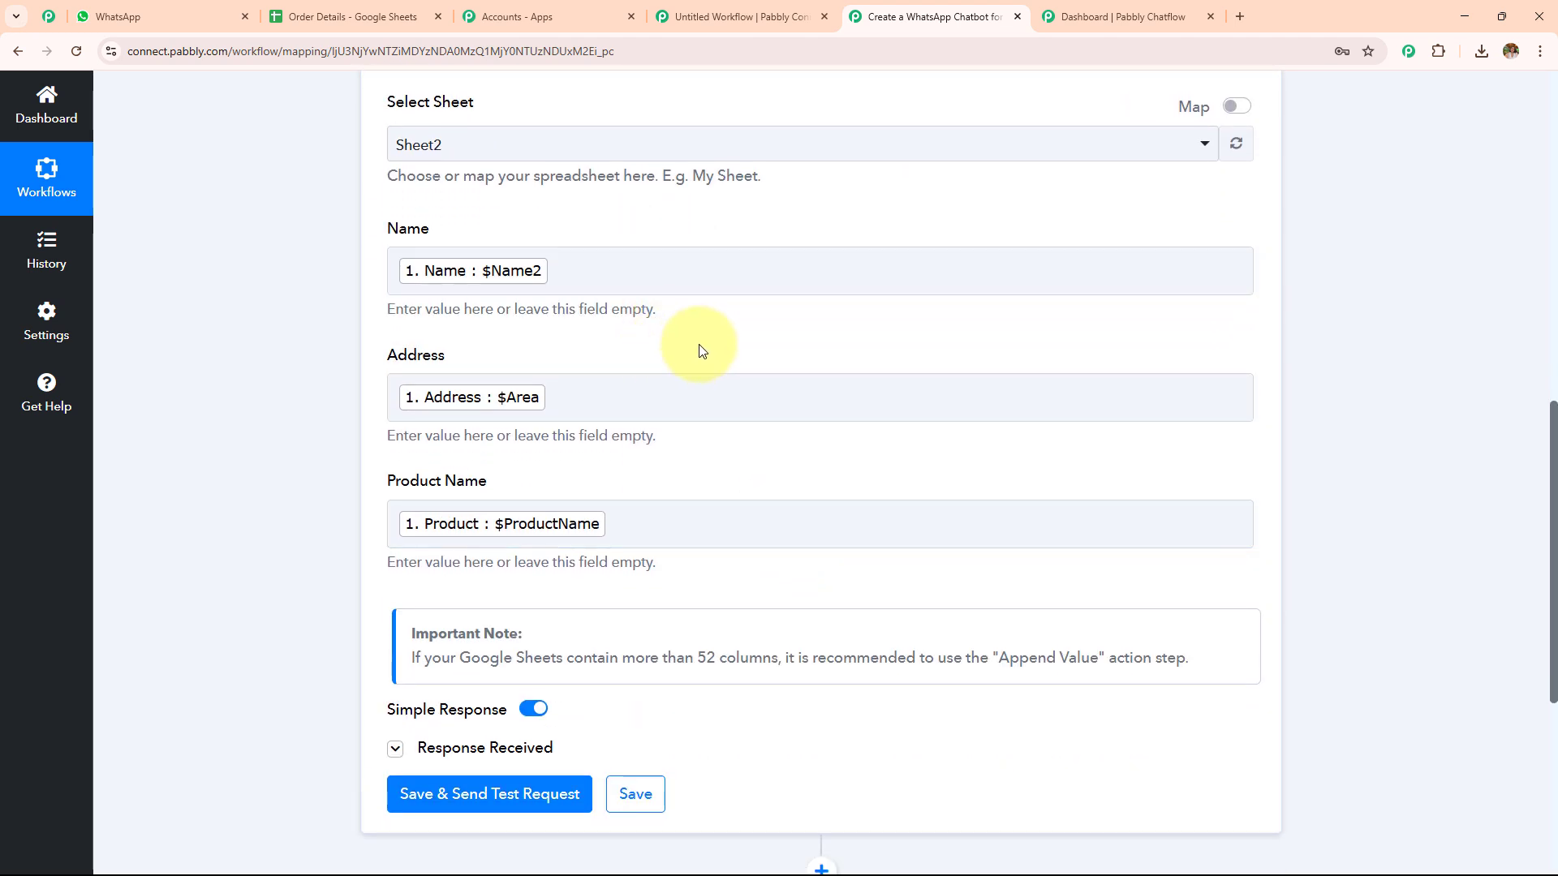
View the webhook data available for mapping to the Name field, leaving its mapping as it is.
left_click(709, 268)
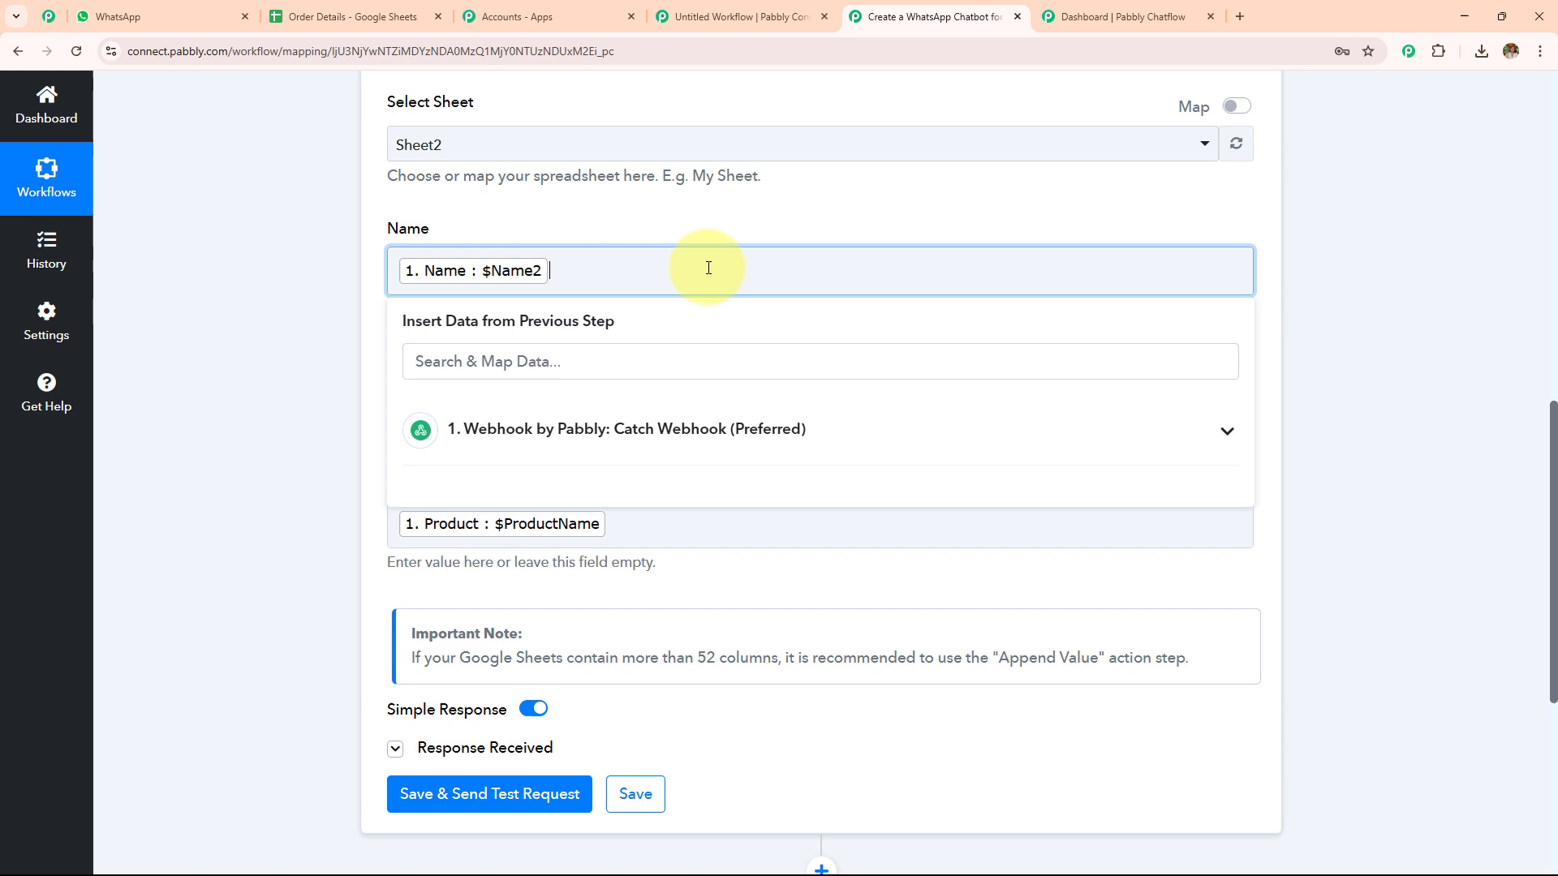
left_click(622, 445)
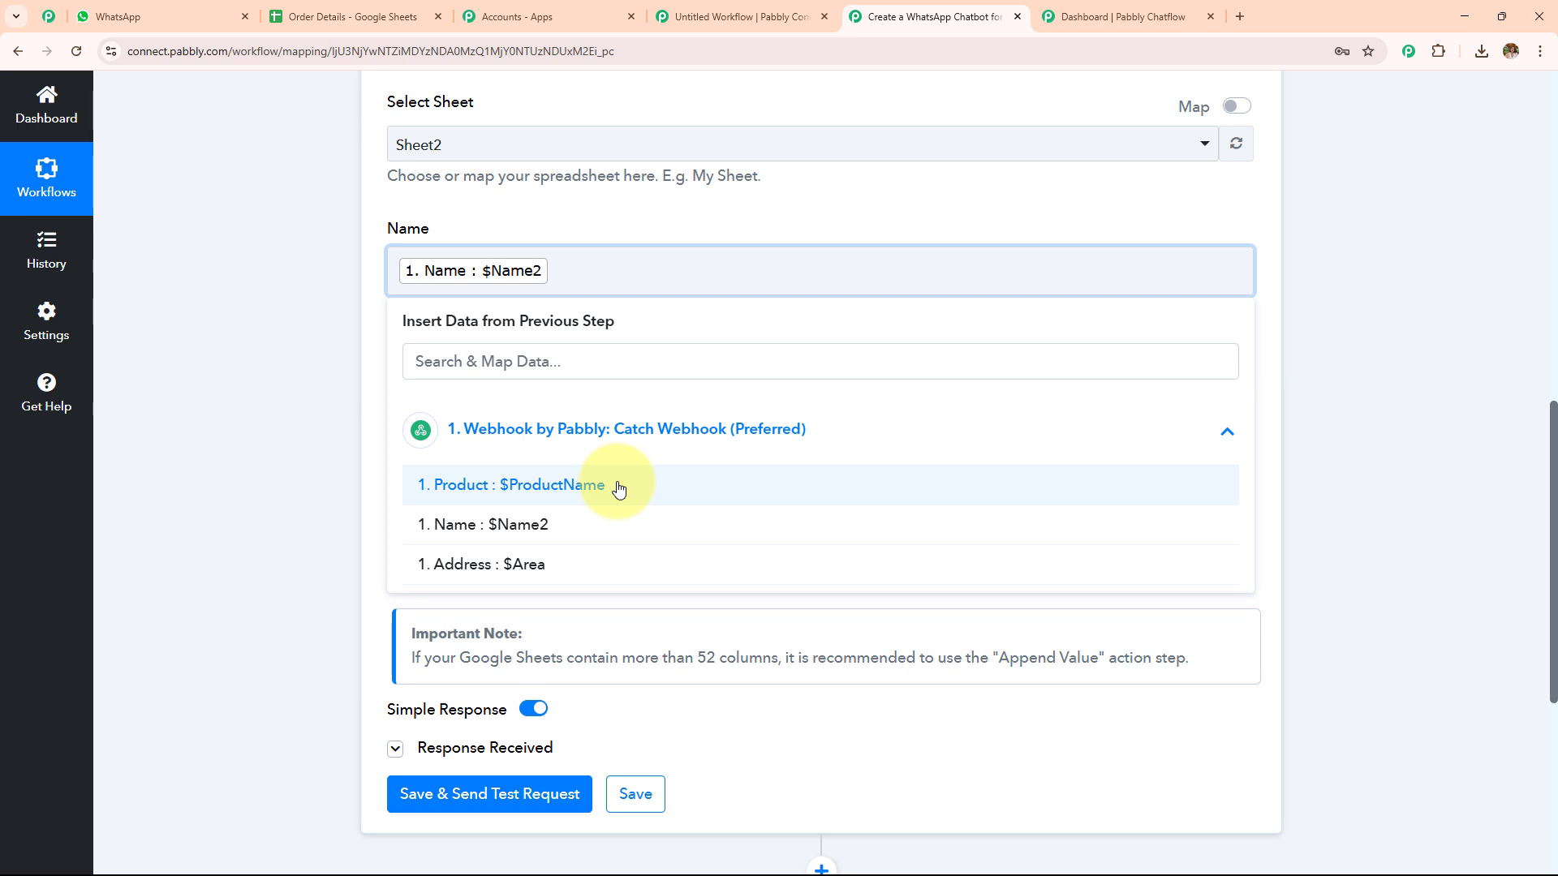
left_click(366, 405)
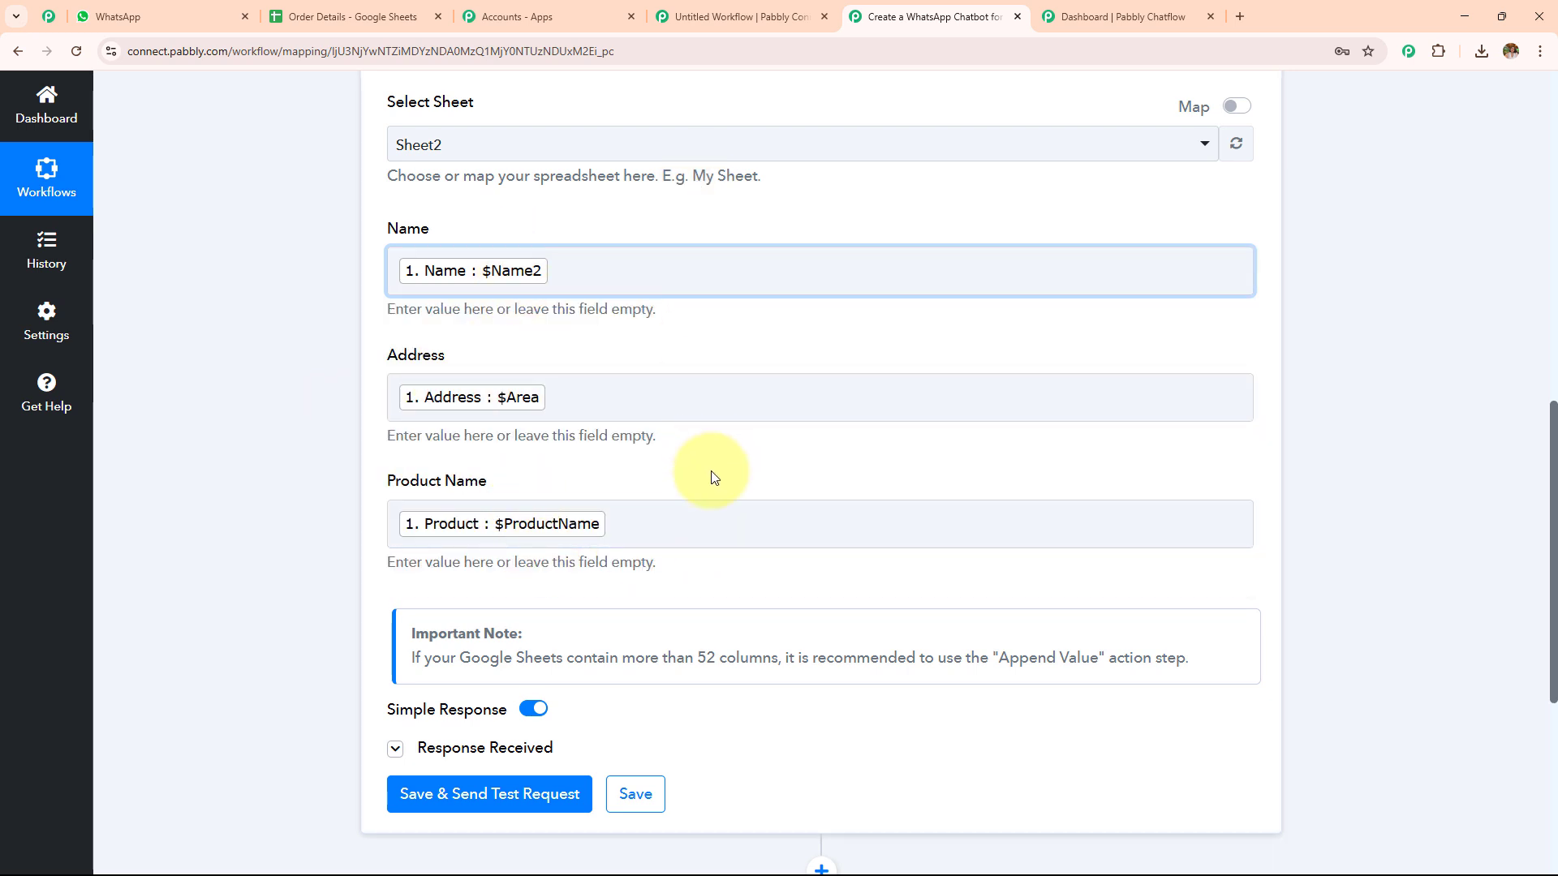
Close the Untitled Workflow tab and collapse the Google Sheets action in the camera store chatbot workflow.
left_click(824, 16)
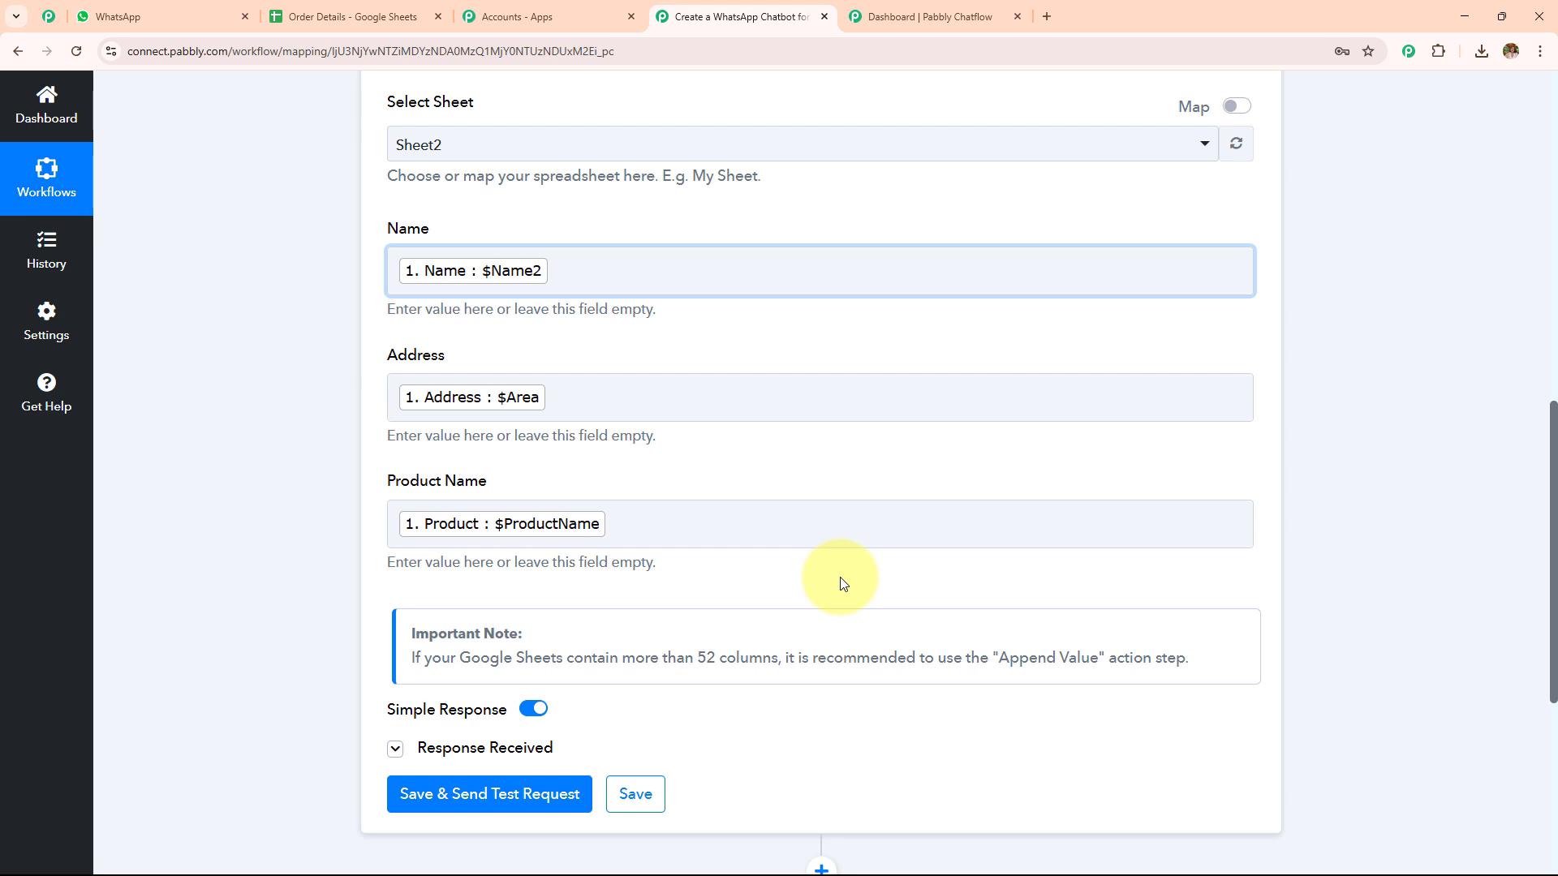
scroll(843, 582, "up", 10)
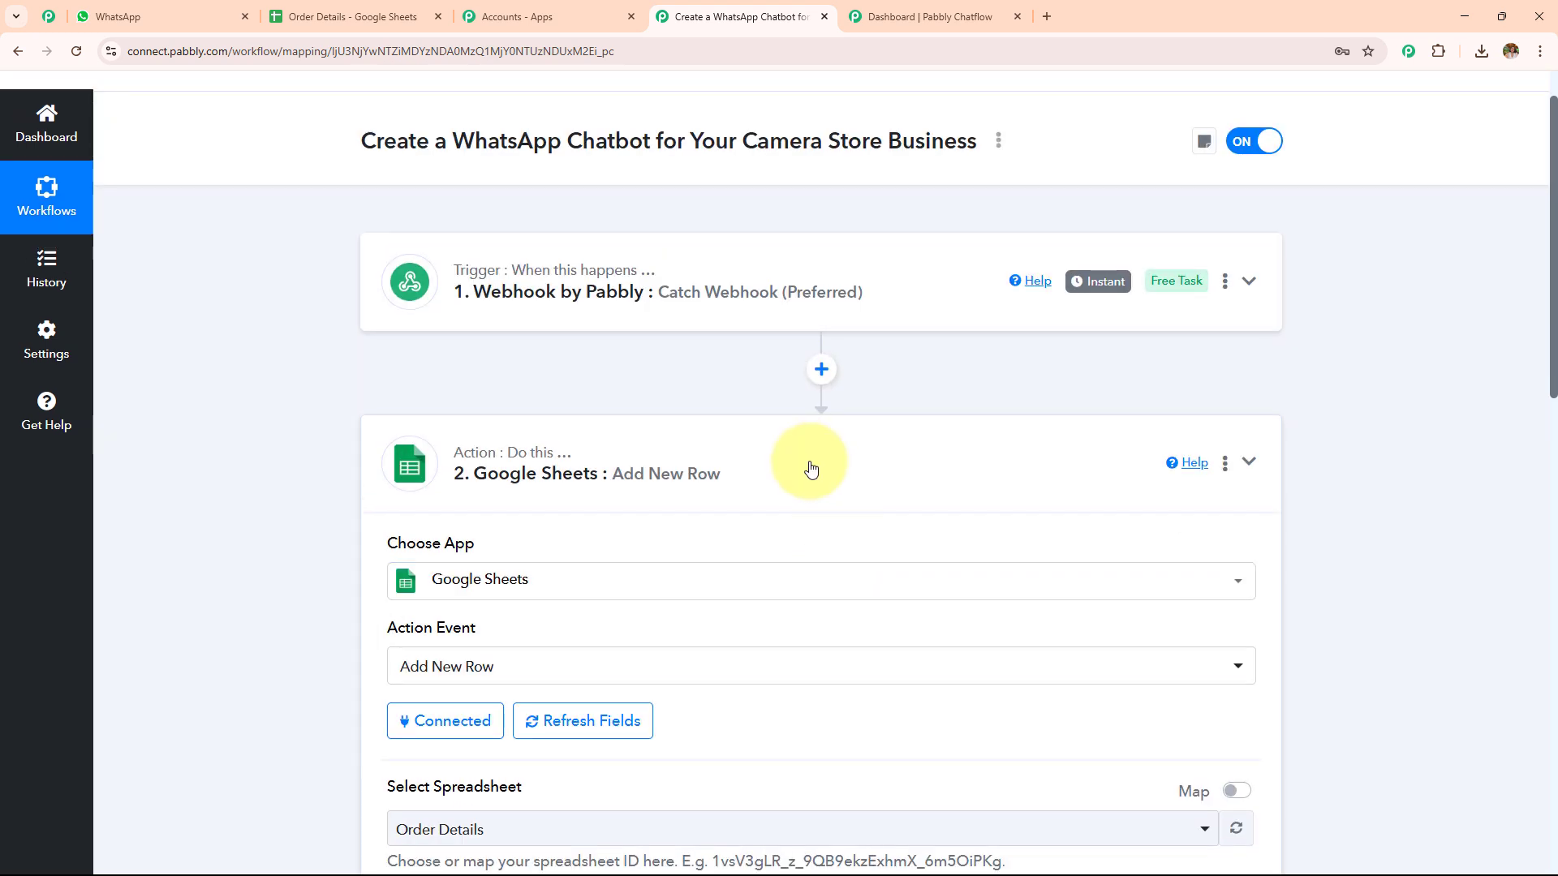
left_click(810, 468)
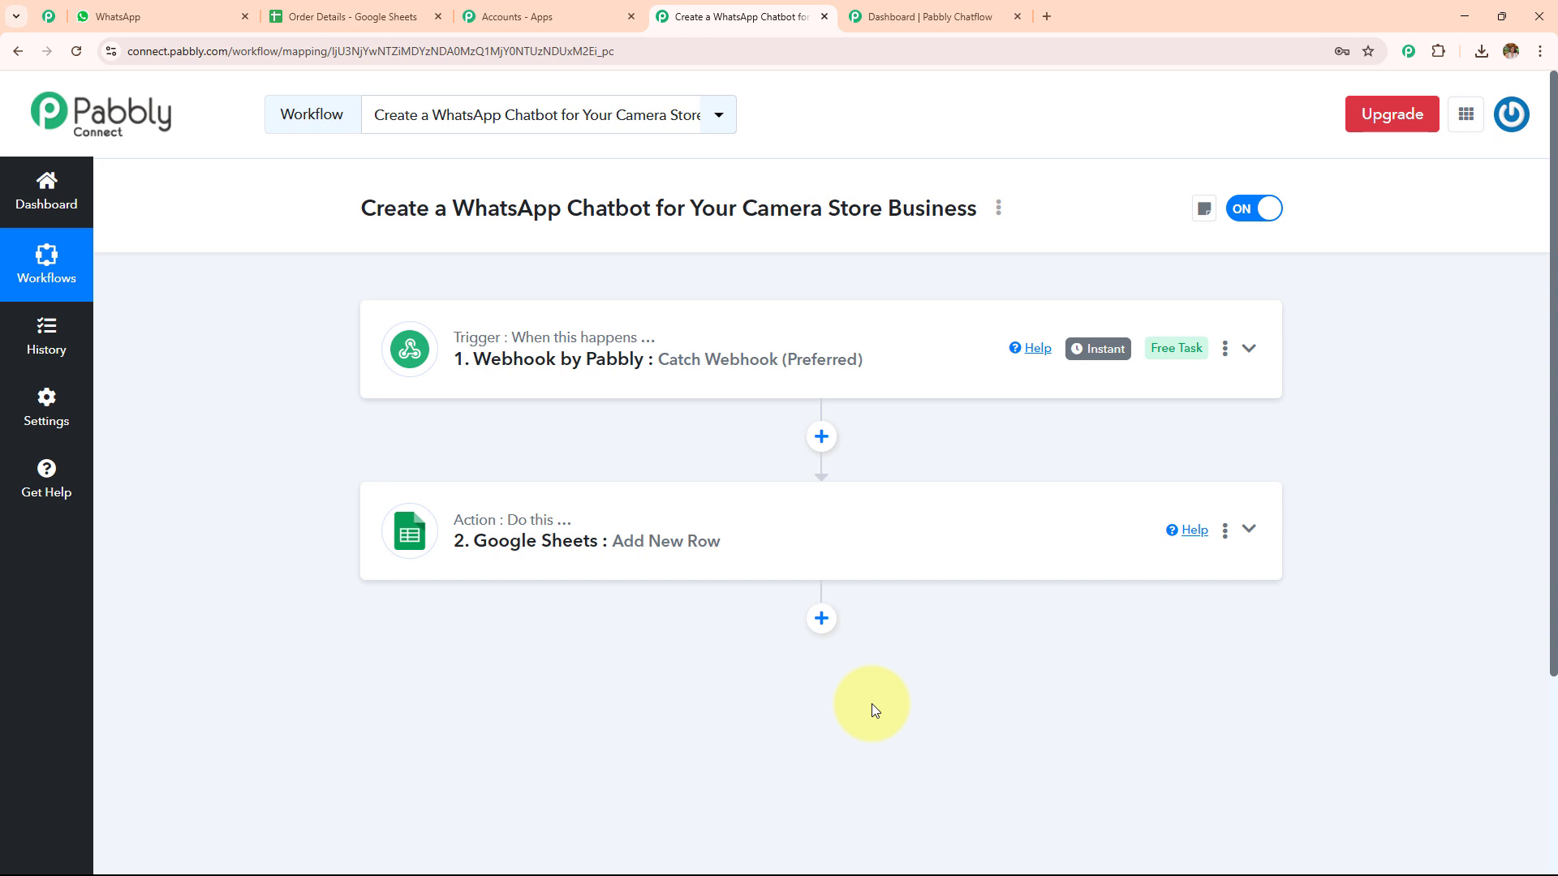
Switch to Pabbly Chatflow and examine the name, delivery address and product name questions in the order branch.
left_click(925, 17)
left_click_drag(1215, 423, 954, 423)
scroll(953, 422, "down", 5)
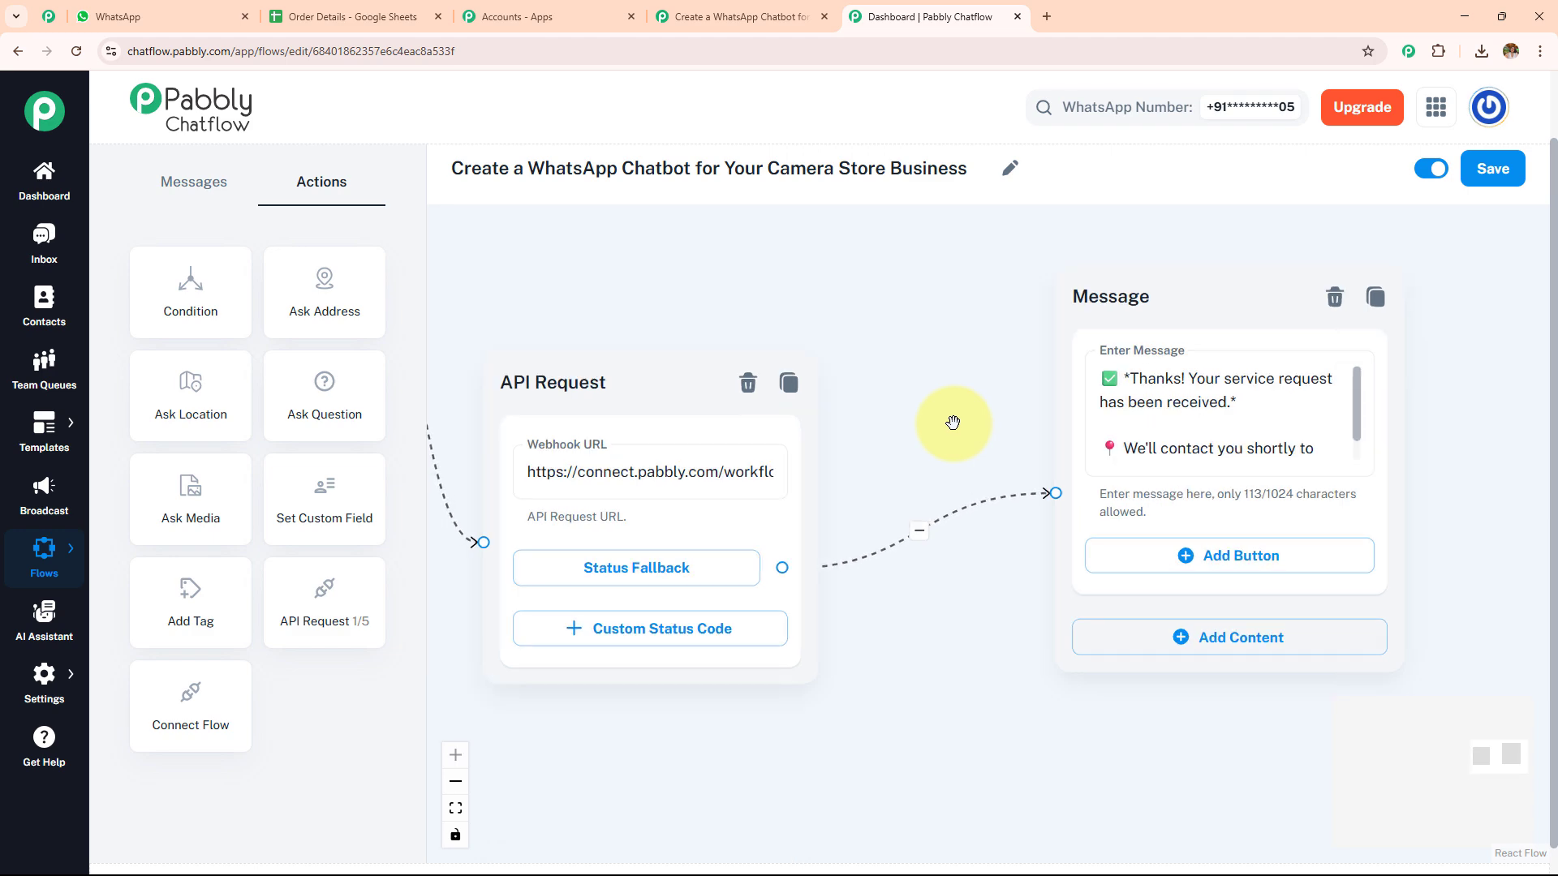
left_click_drag(734, 525, 1256, 449)
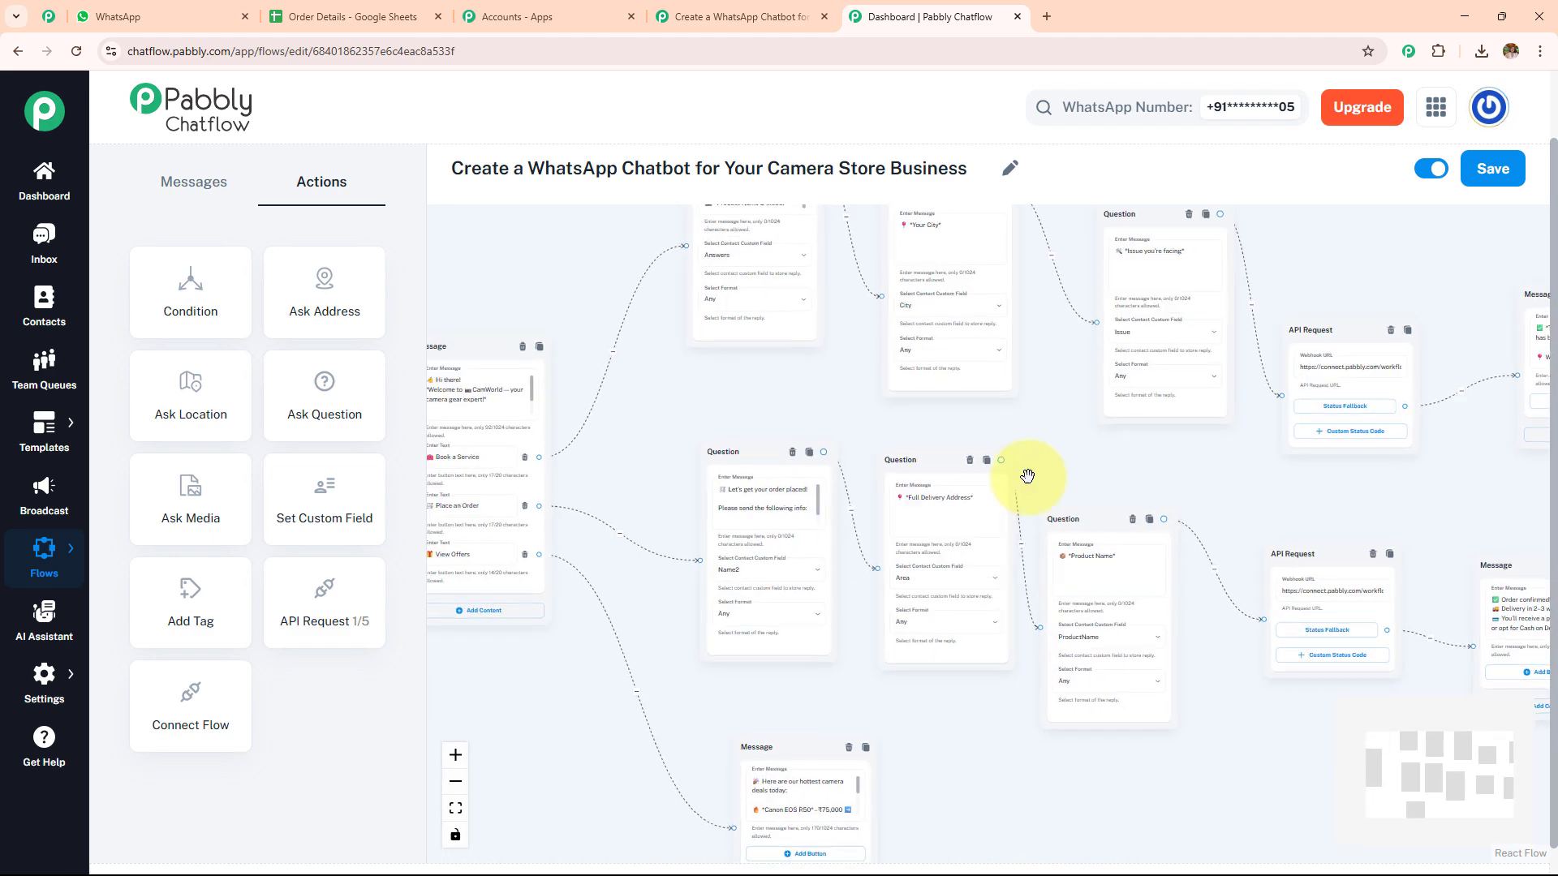
scroll(869, 682, "up", 5)
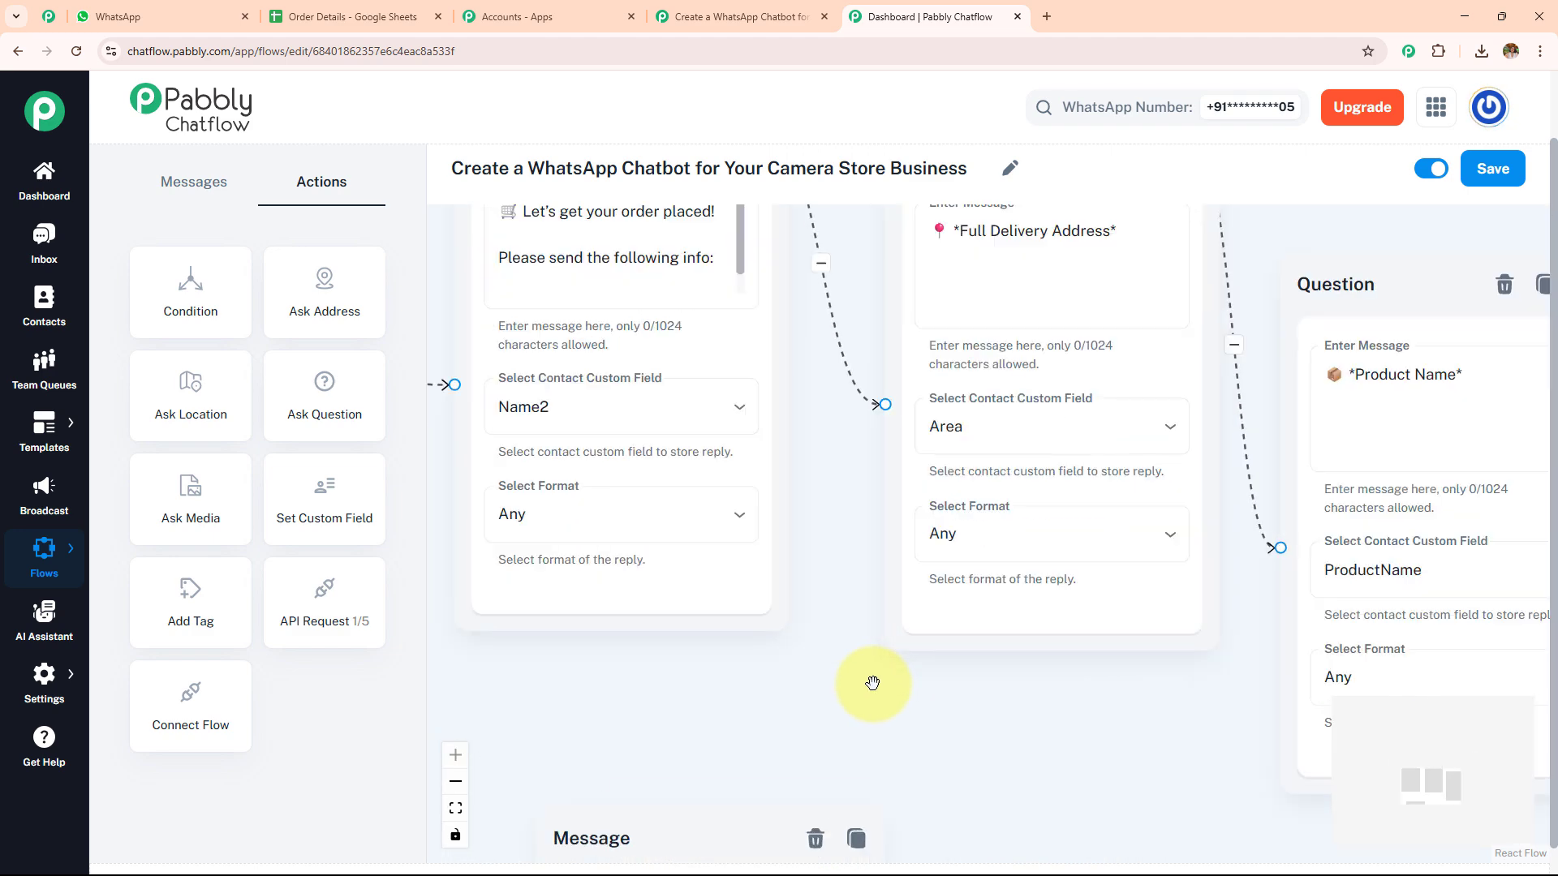
Follow the order branch through its API Request to the confirmation message, checking the Order Details spreadsheet in Google Sheets along the way.
left_click_drag(835, 438, 519, 543)
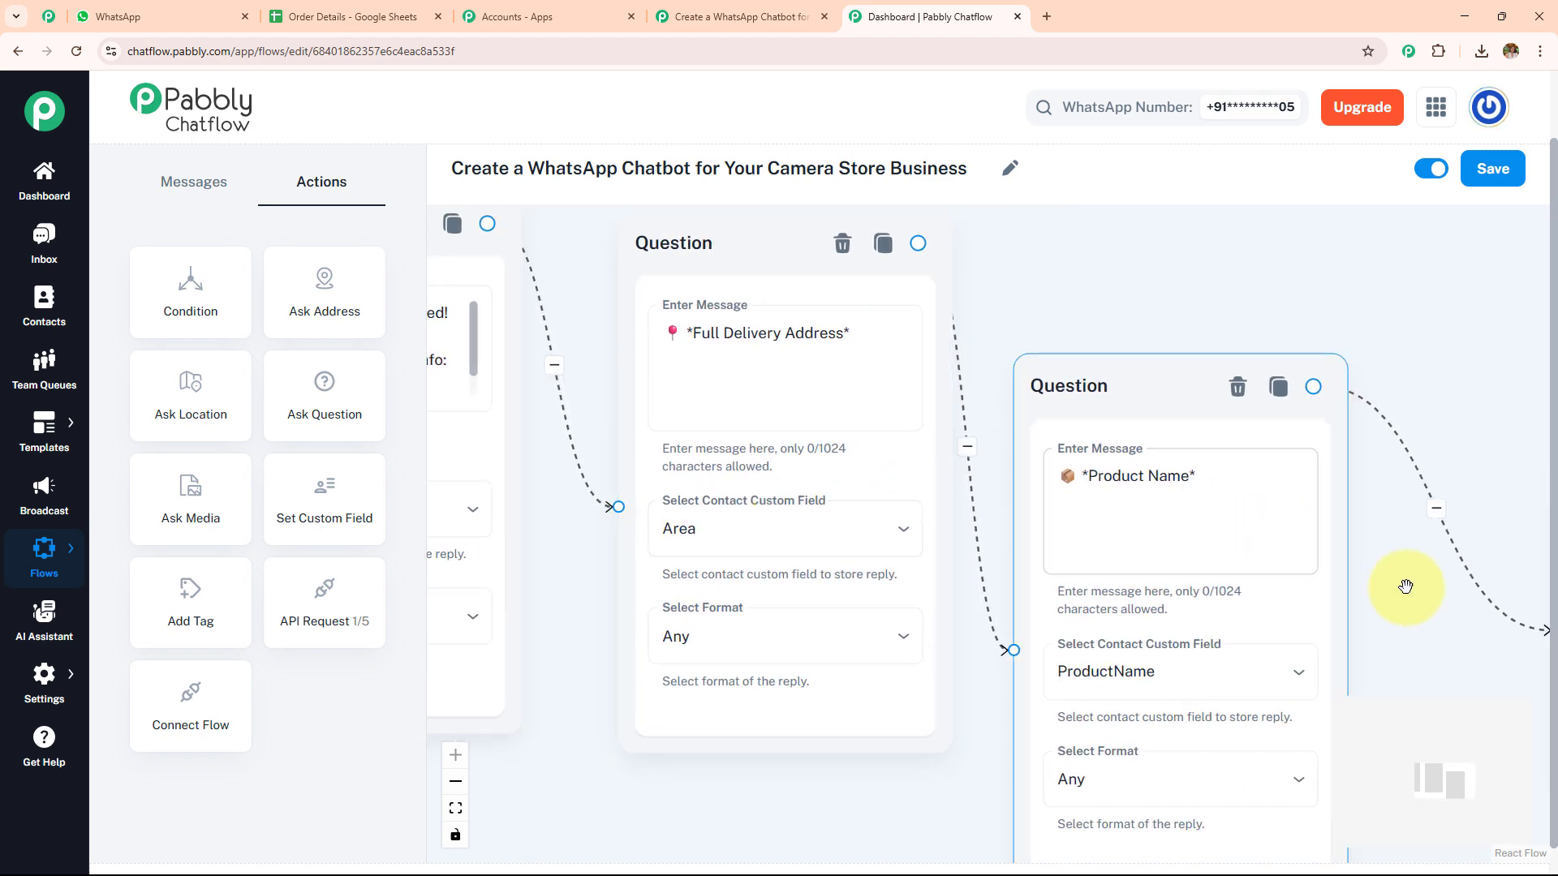
left_click_drag(1405, 581, 743, 472)
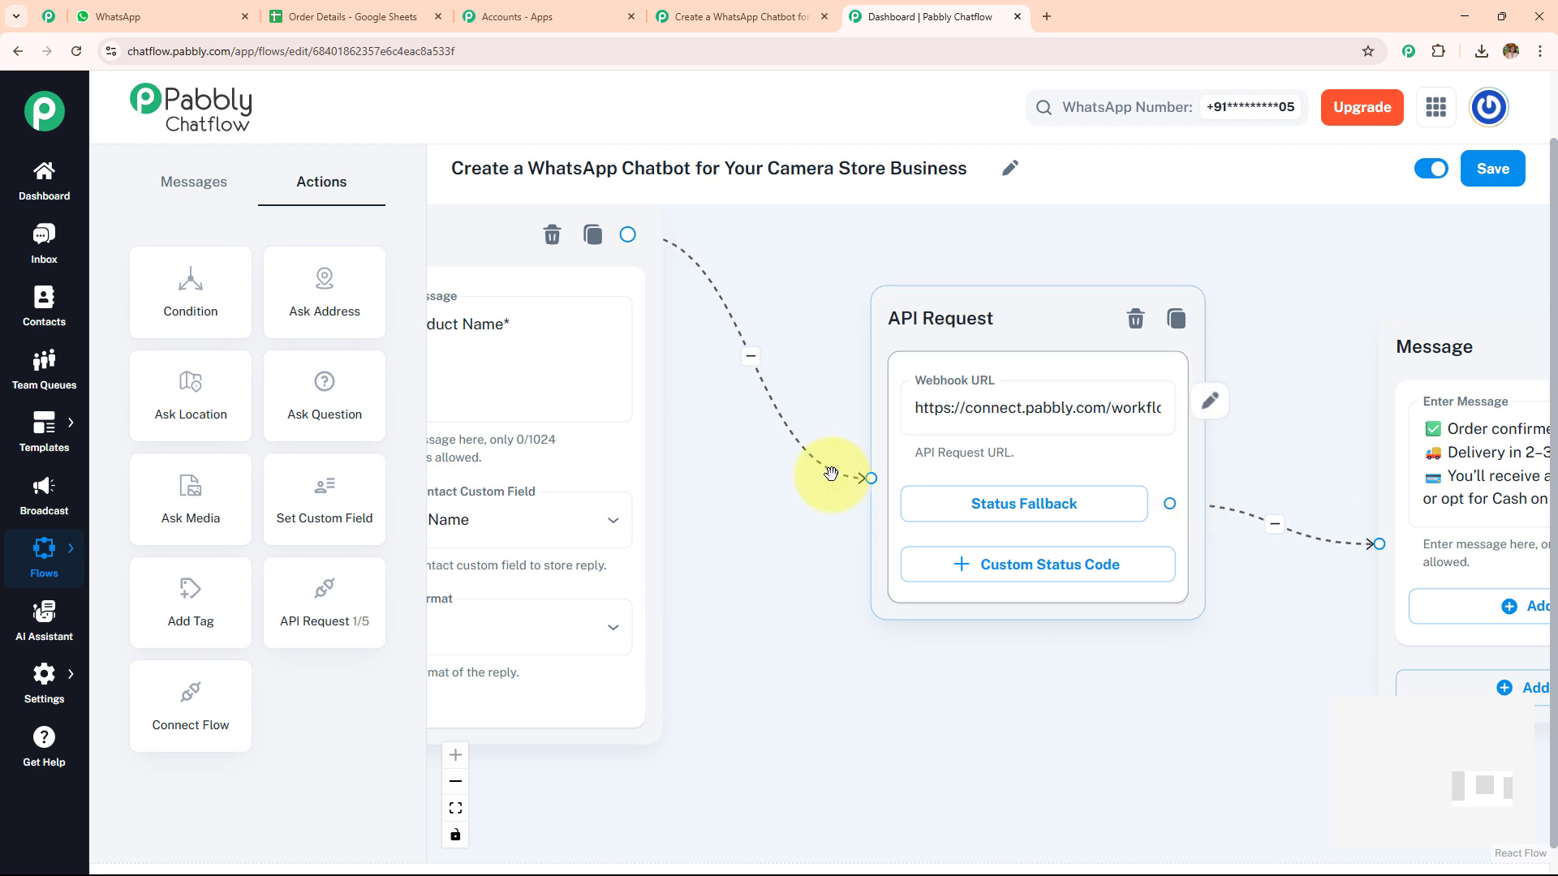
left_click(412, 9)
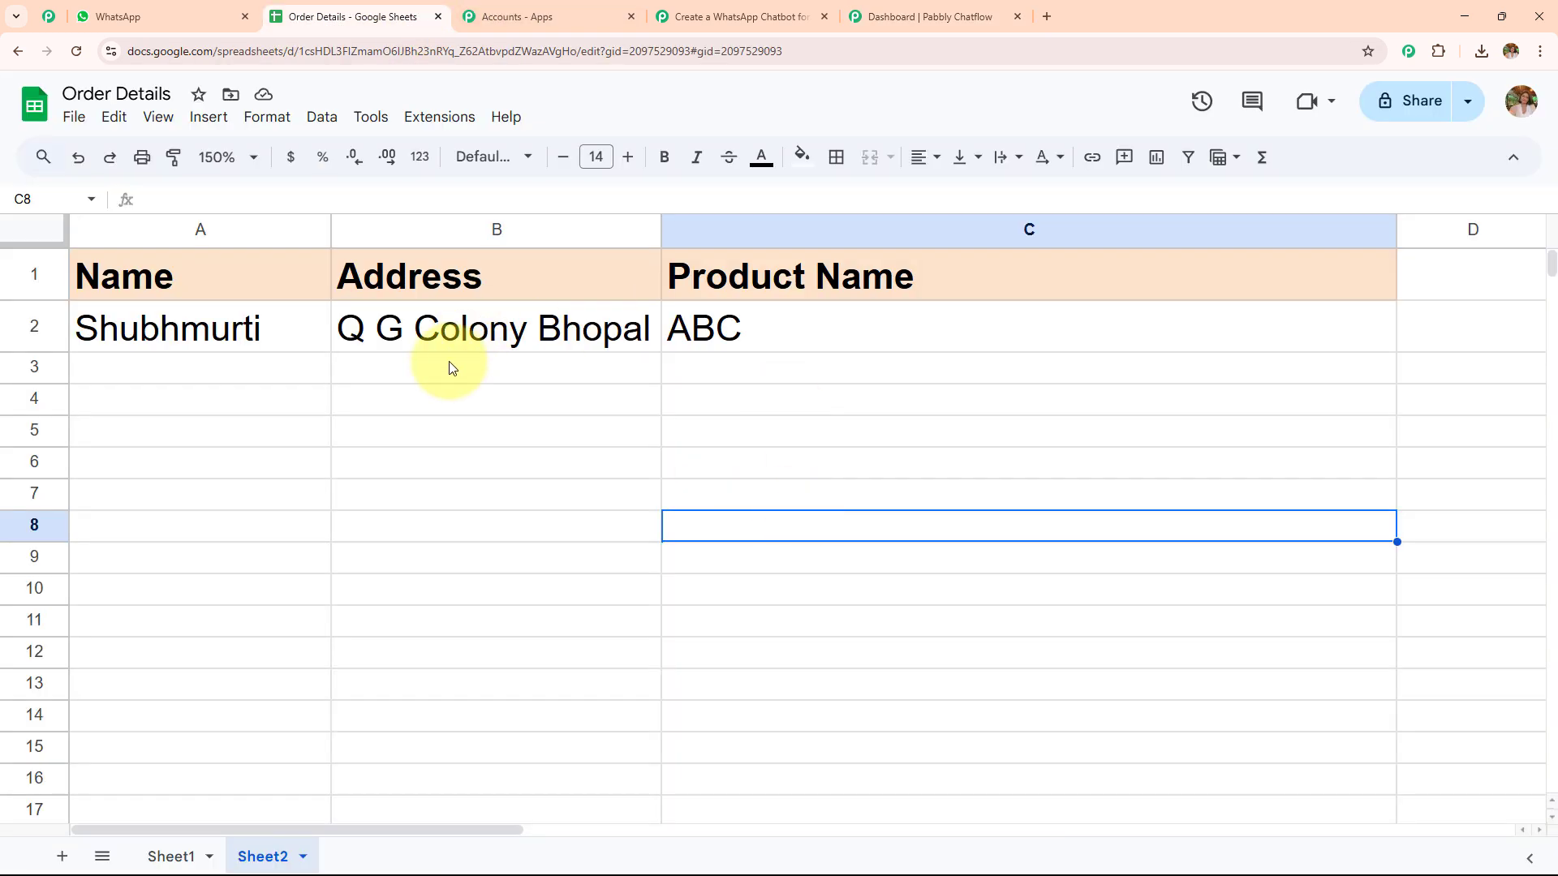
left_click(917, 16)
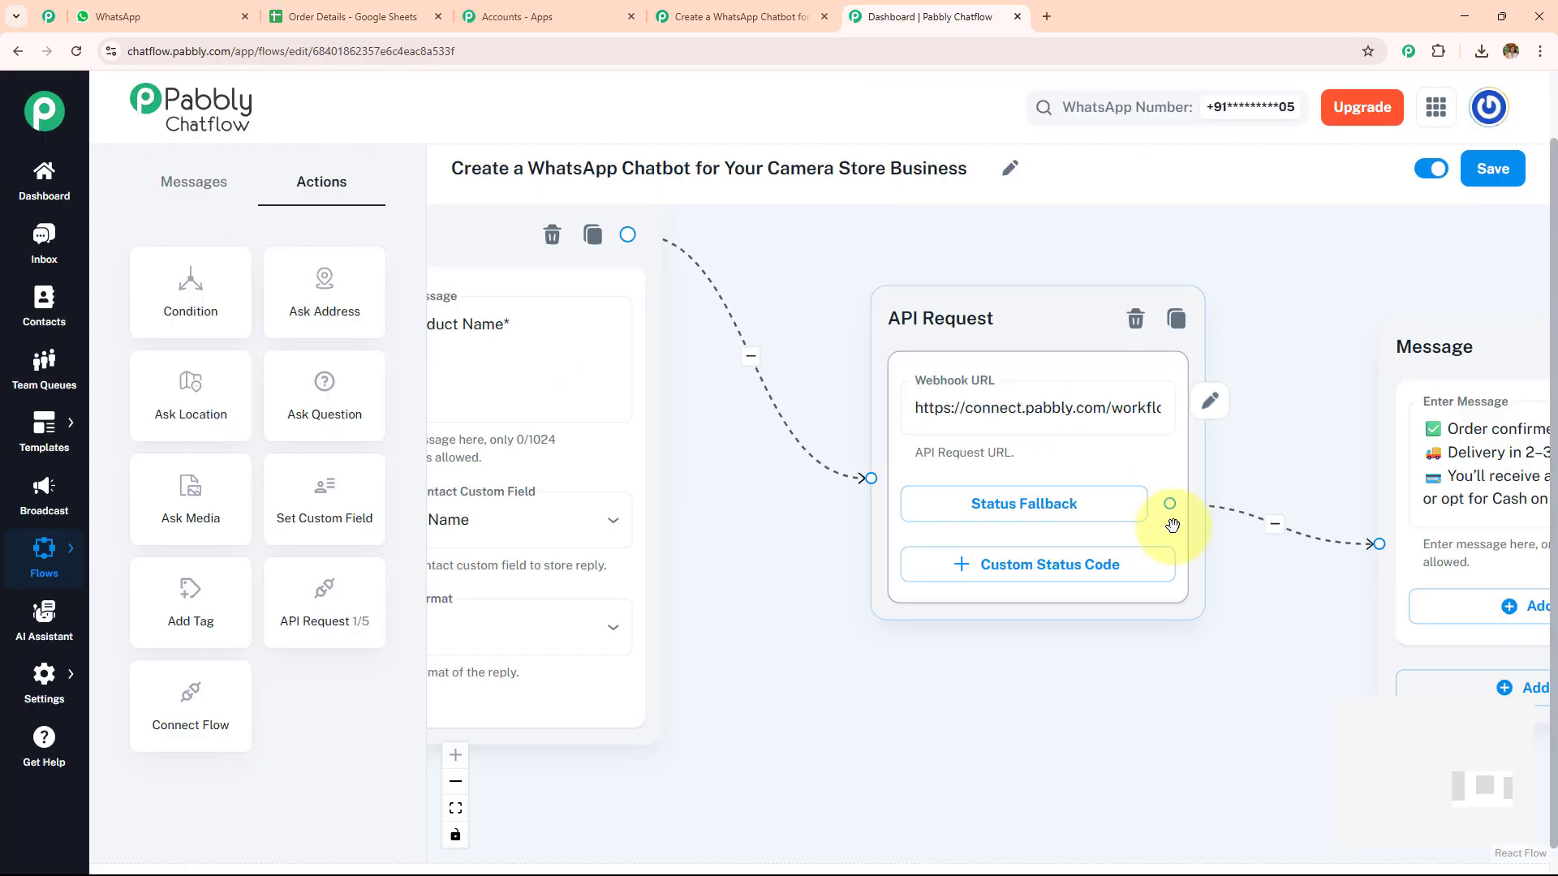
left_click_drag(1128, 430, 708, 405)
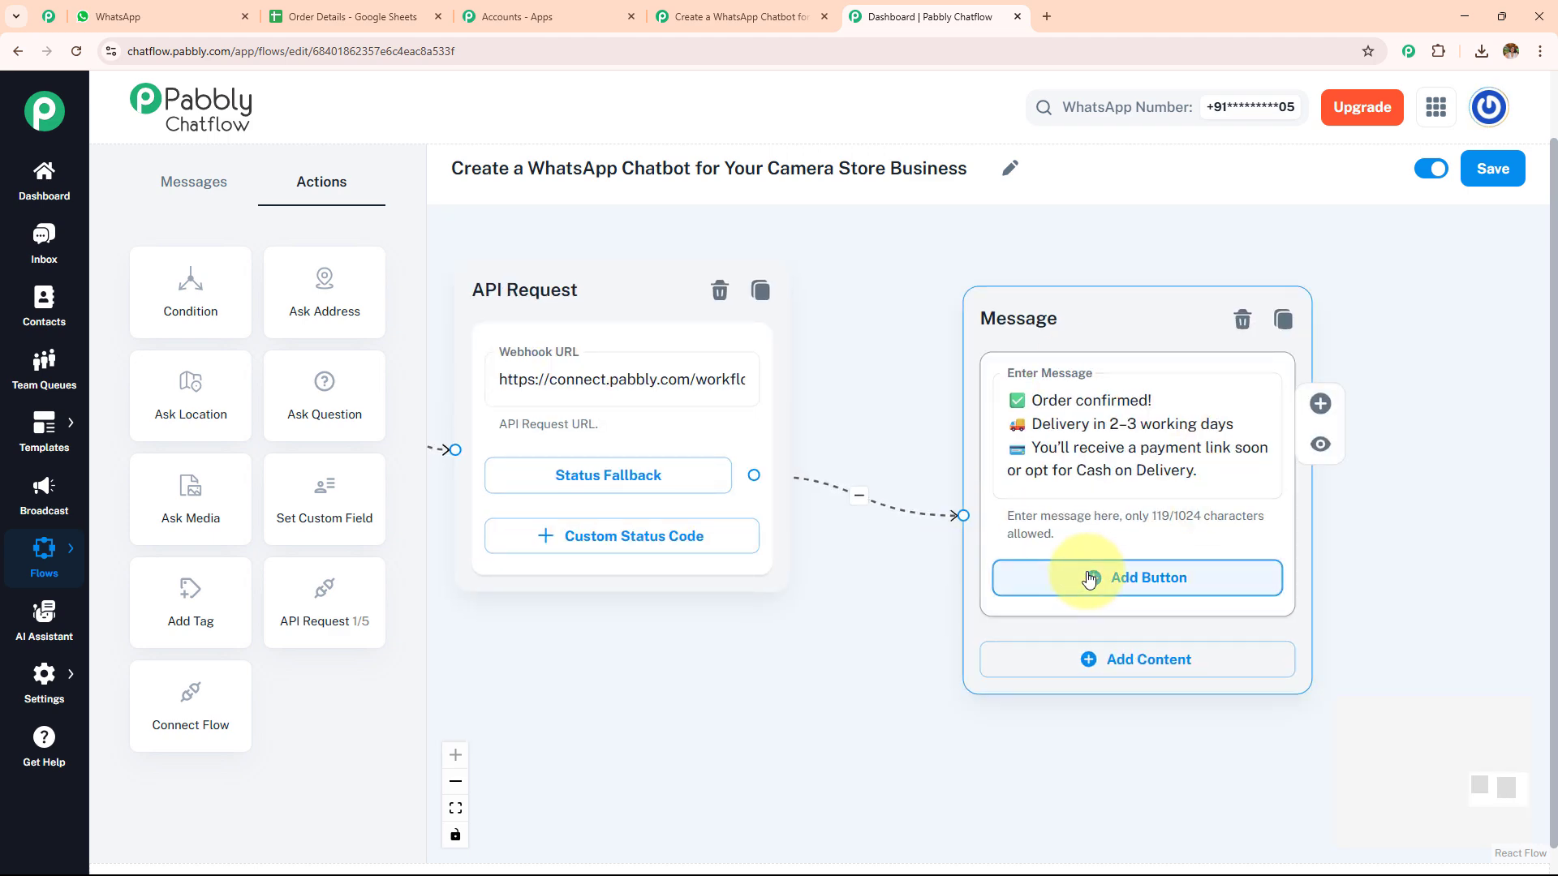
Examine the full text of the camera deals message in the offers branch of the flow.
scroll(789, 672, "down", 4)
left_click_drag(765, 705, 1224, 473)
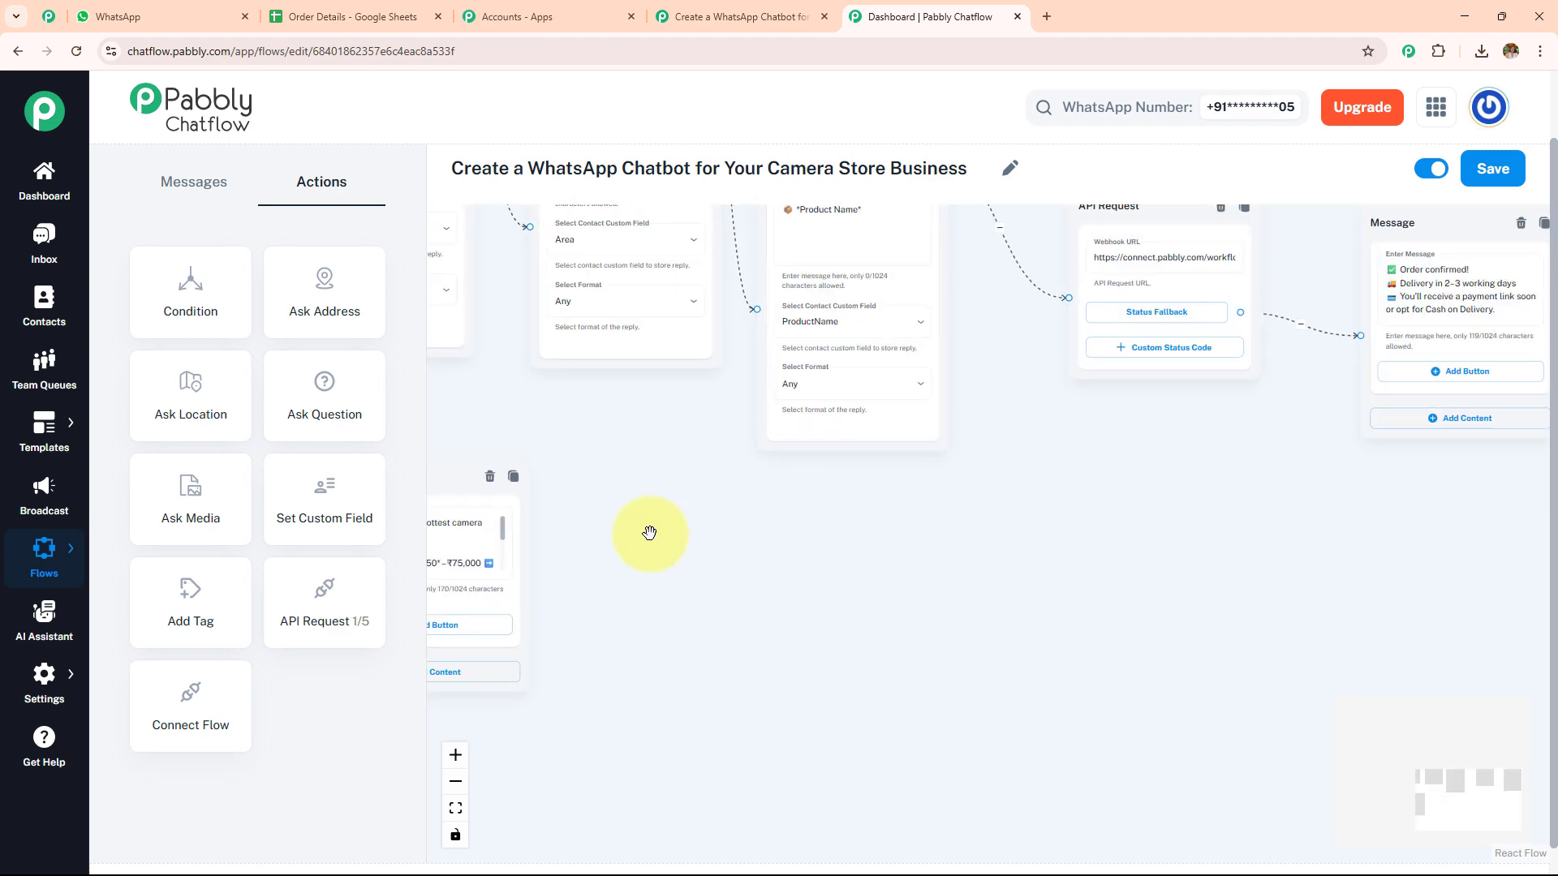
left_click_drag(646, 528, 1050, 584)
left_click_drag(871, 468, 859, 400)
scroll(882, 416, "up", 2)
scroll(1244, 619, "up", 1)
left_click_drag(1245, 619, 1150, 522)
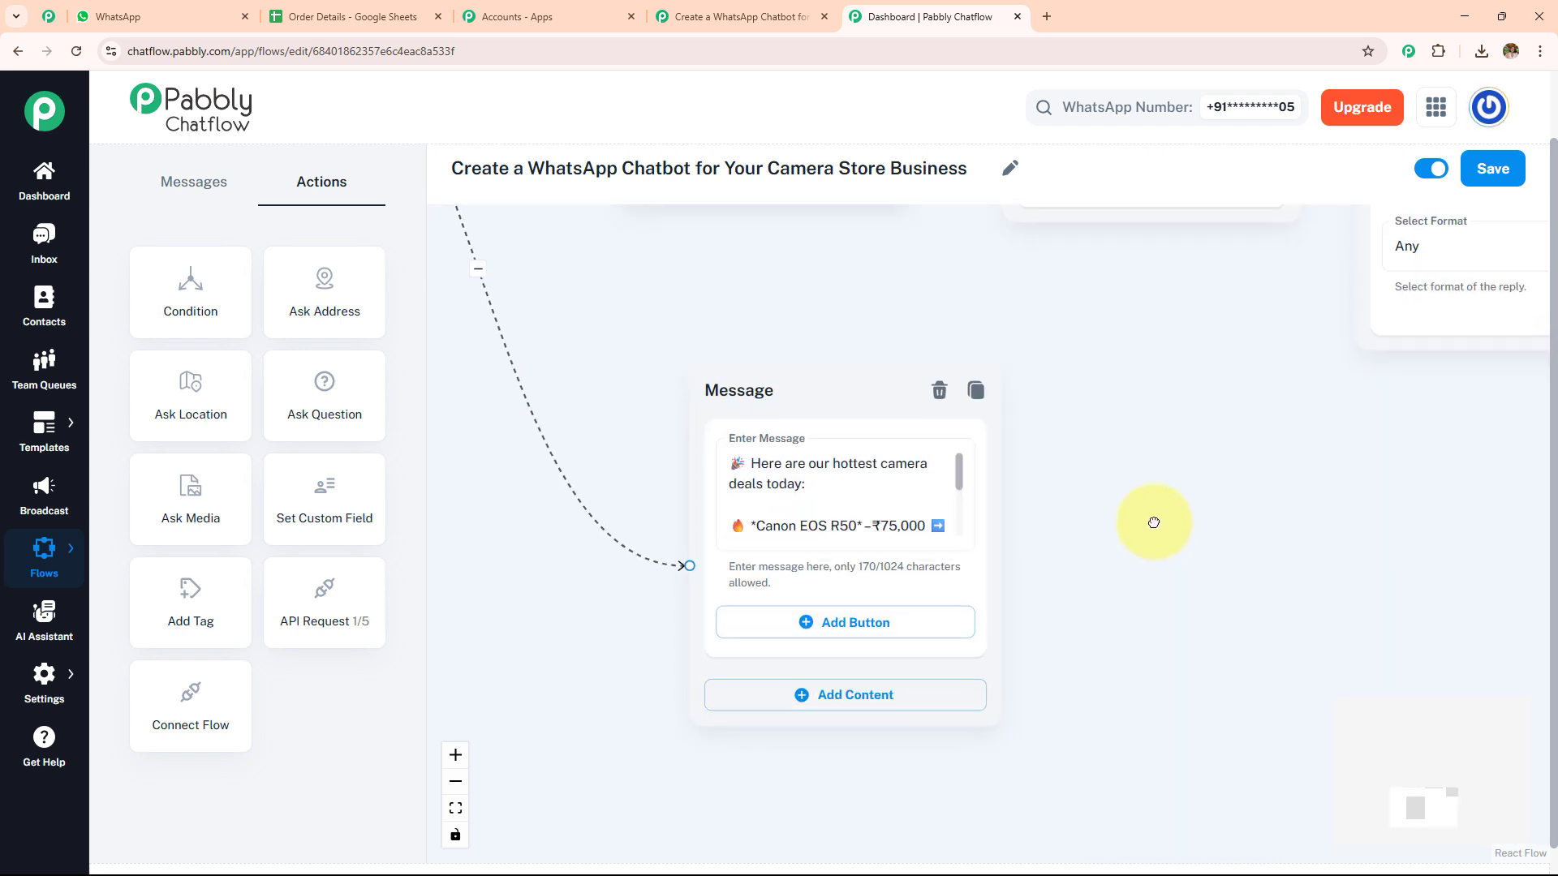
scroll(1150, 515, "up", 2)
scroll(933, 454, "down", 3)
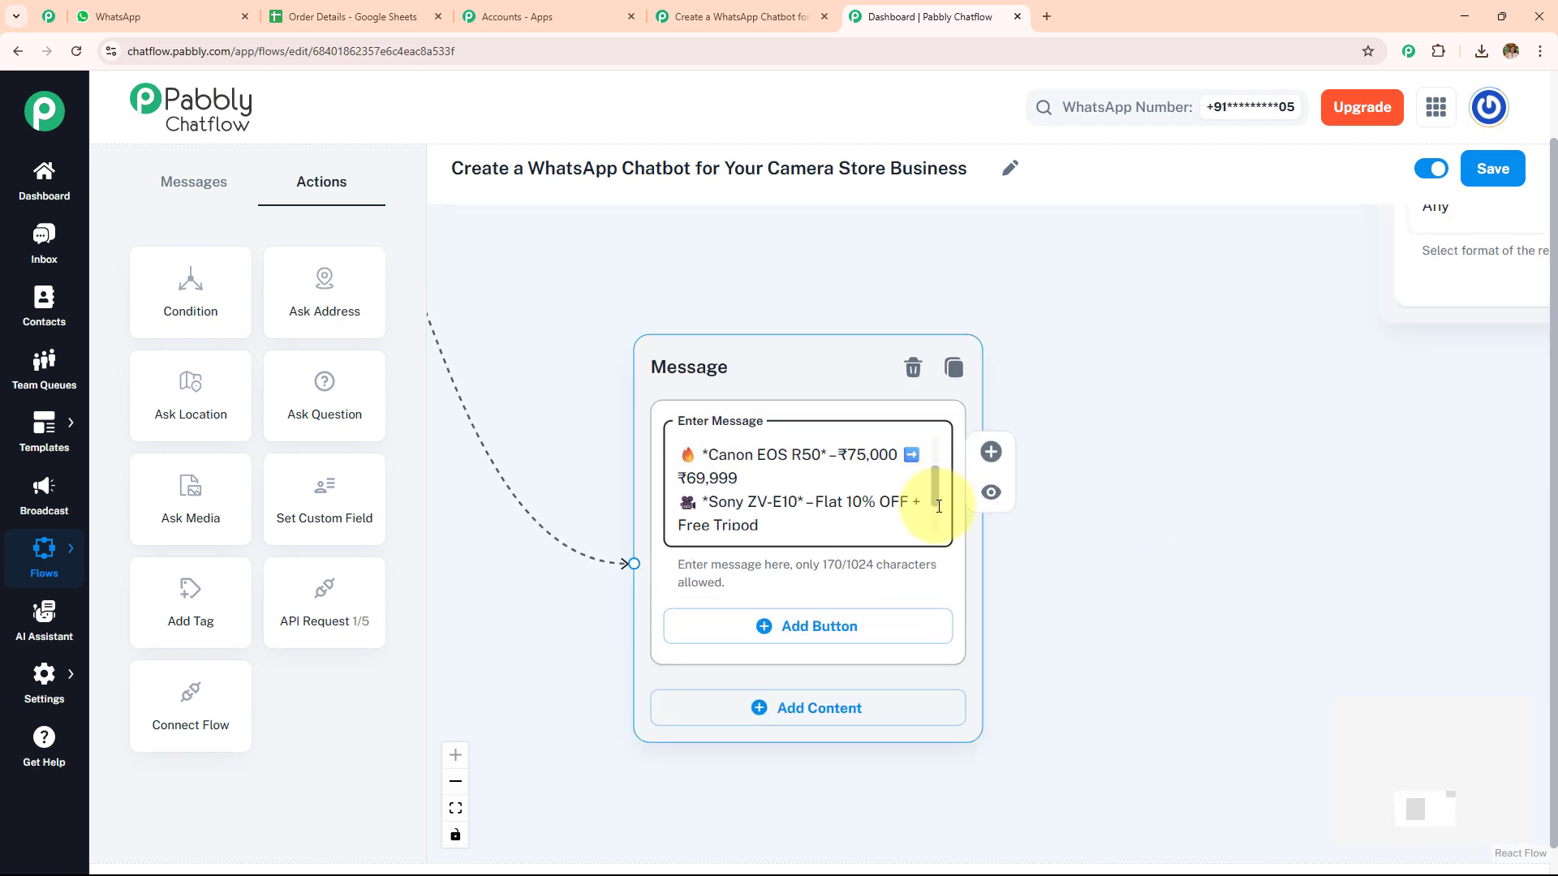
scroll(933, 454, "up", 3)
scroll(1174, 395, "down", 2)
scroll(1174, 395, "down", 1)
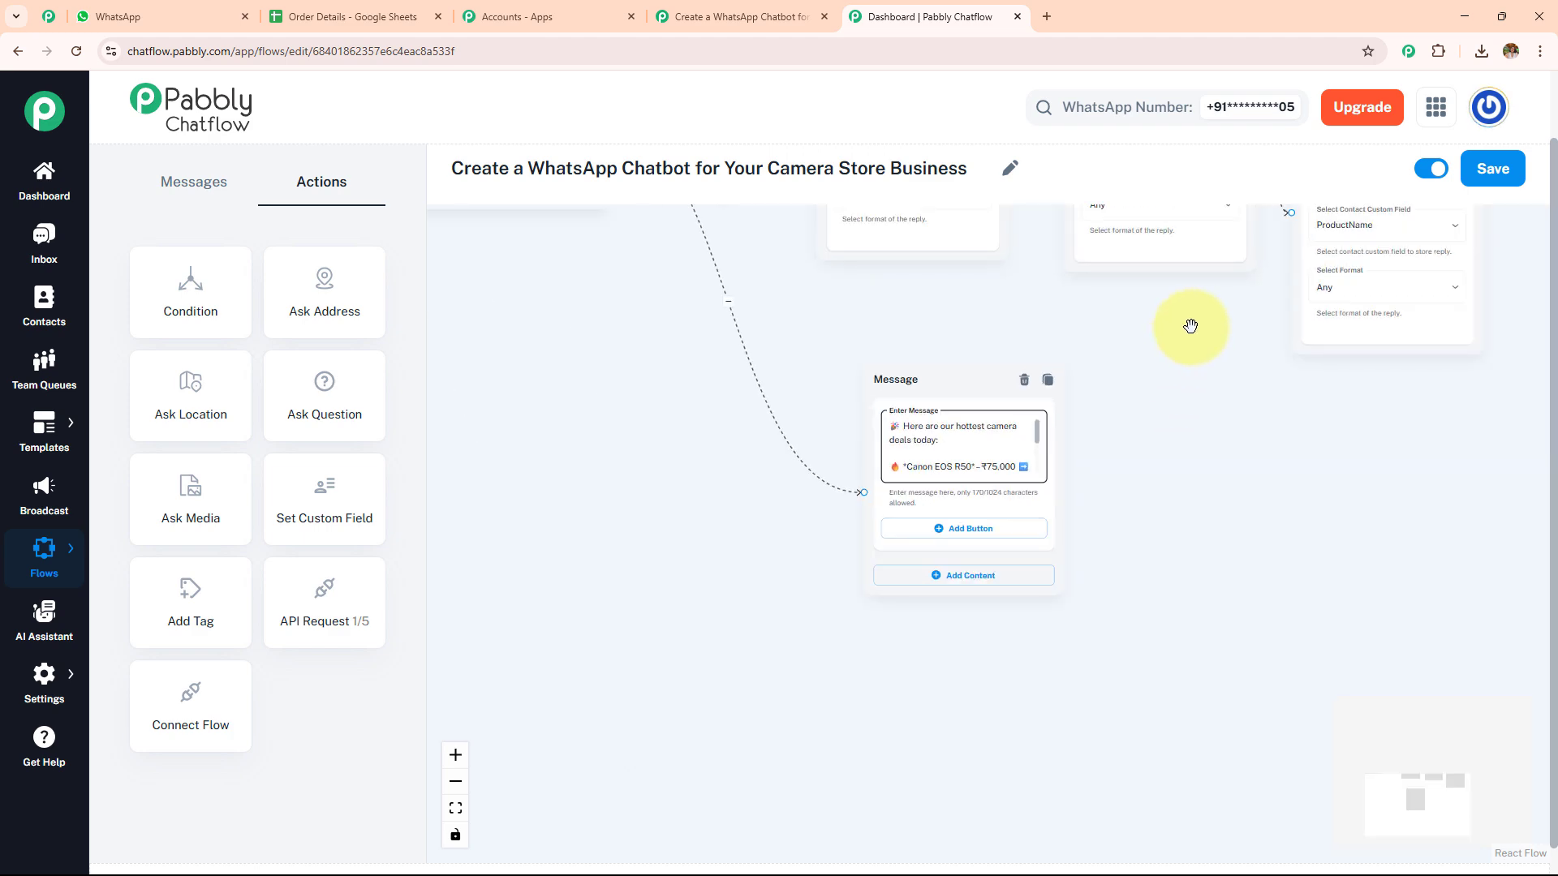
View the service branch questions for product, city and issue together with the order branch questions.
left_click_drag(1192, 323, 1189, 674)
left_click_drag(1016, 319, 825, 587)
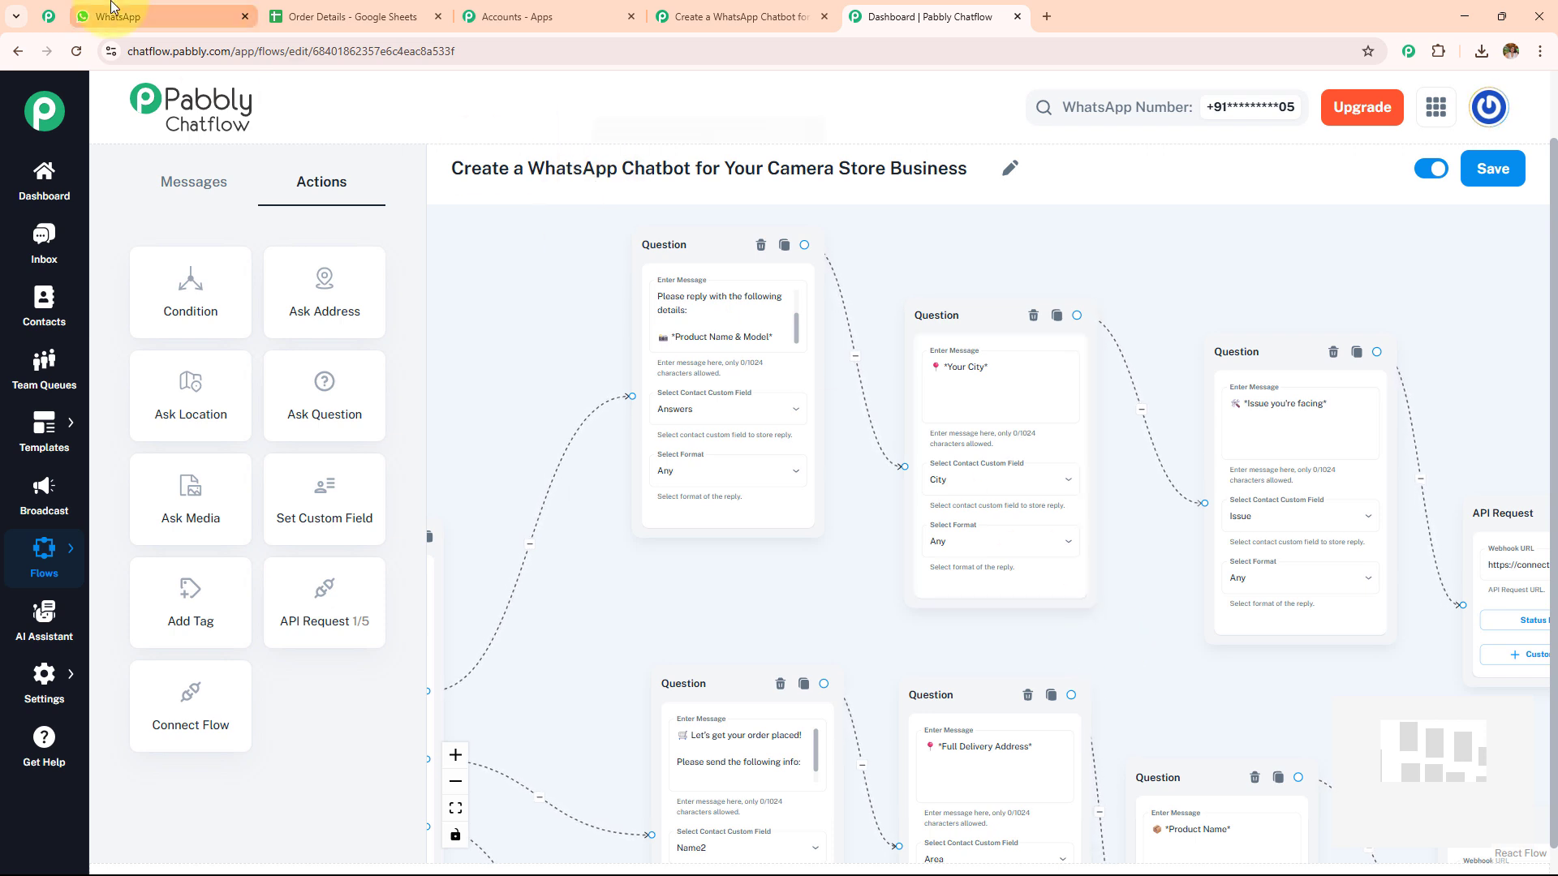
Switch to WhatsApp and review the My Camera Business test conversation back to the welcome message and its options.
left_click(158, 8)
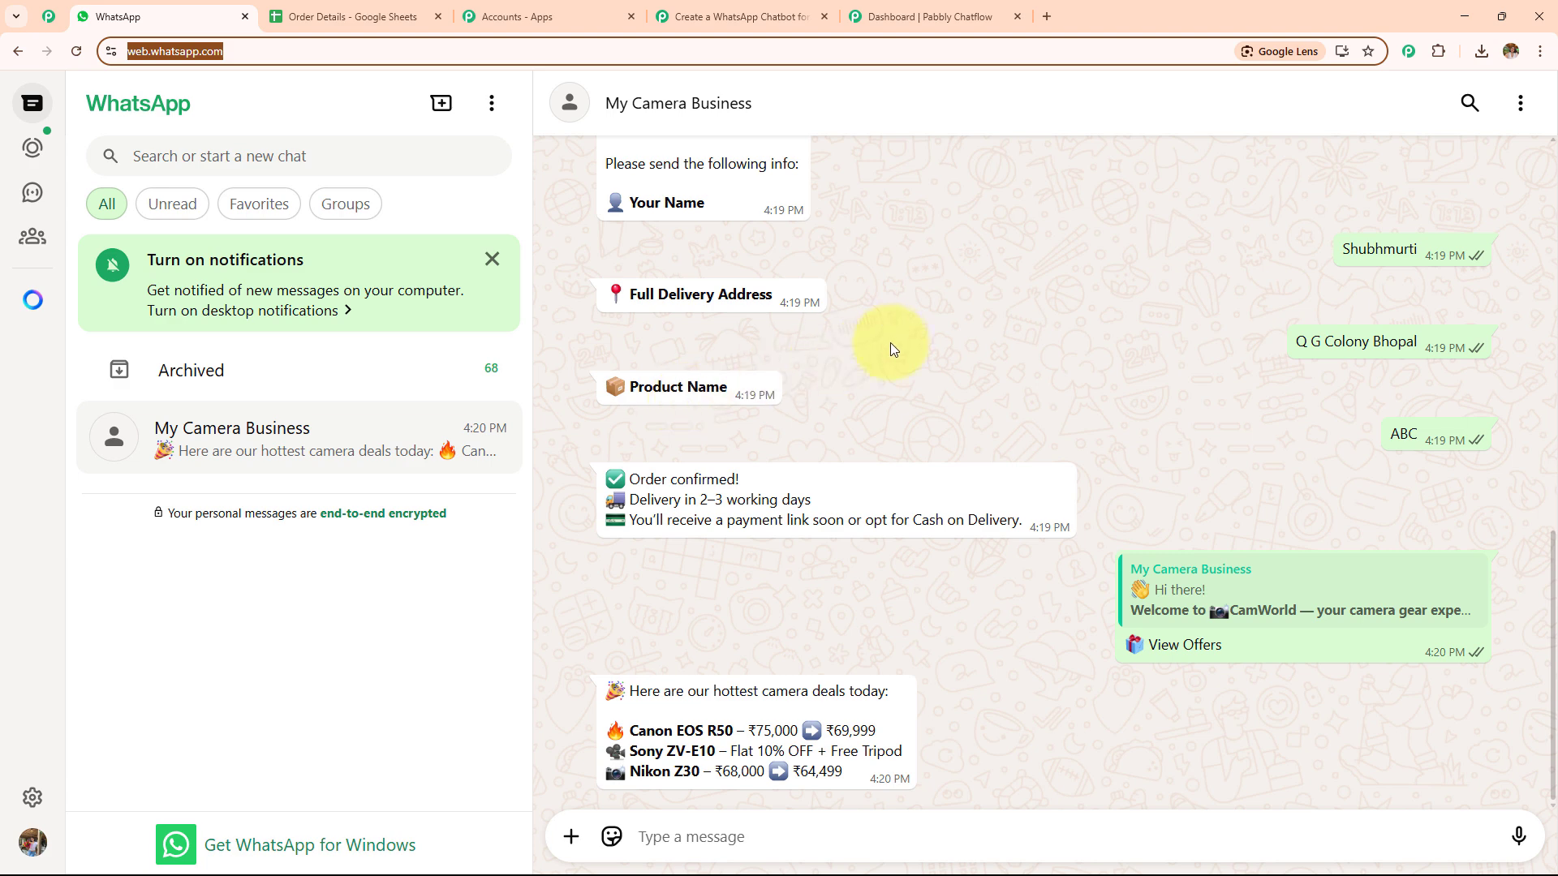
scroll(951, 366, "up", 2)
left_click(999, 367)
scroll(997, 364, "down", 2)
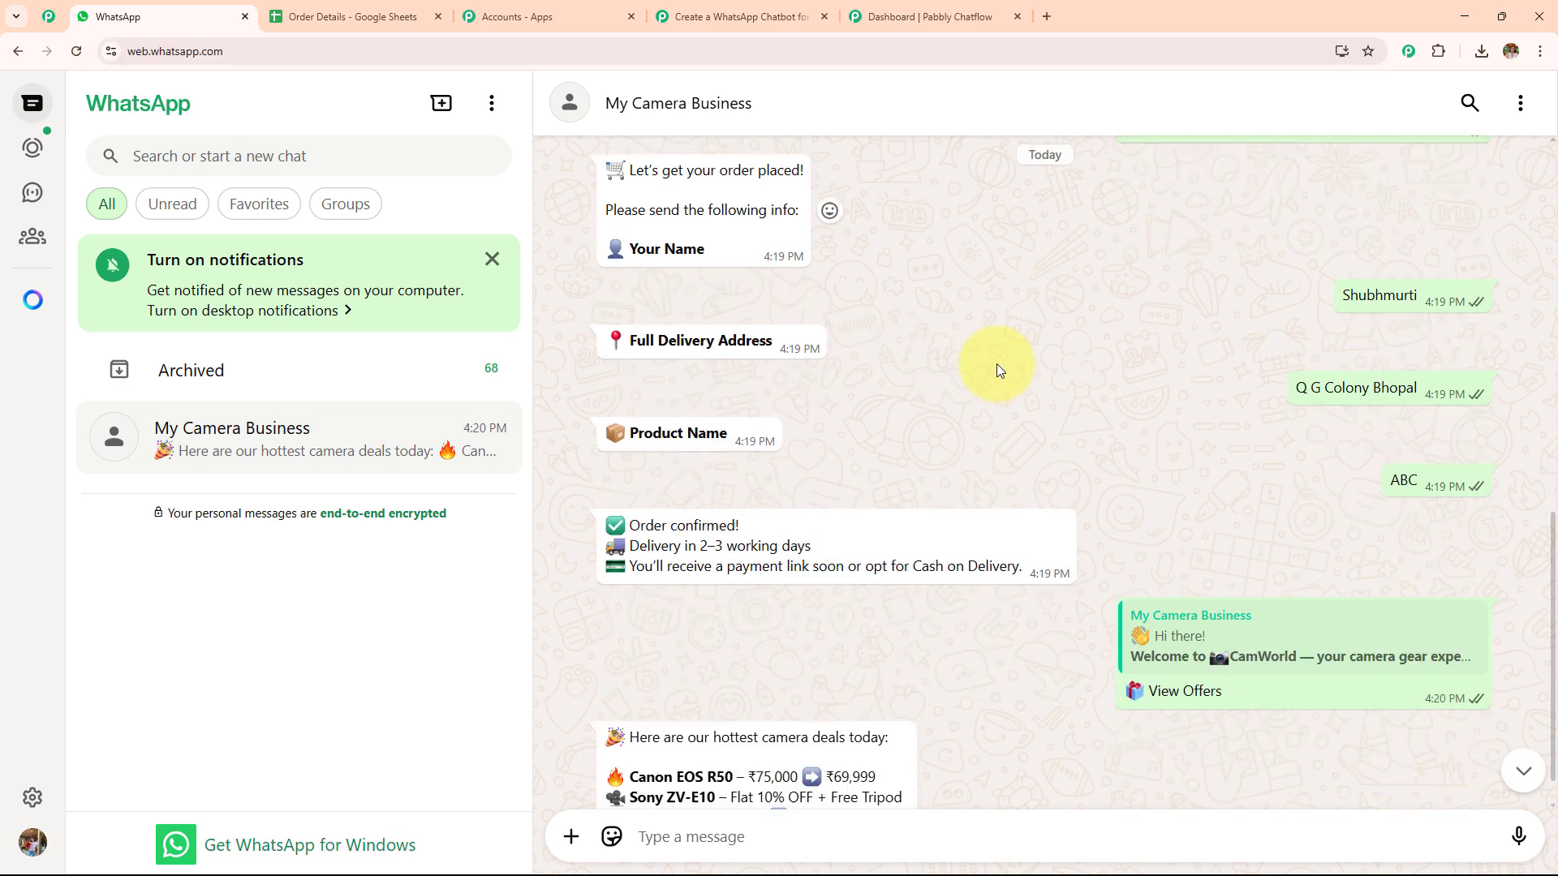
scroll(997, 363, "up", 6)
scroll(996, 364, "up", 3)
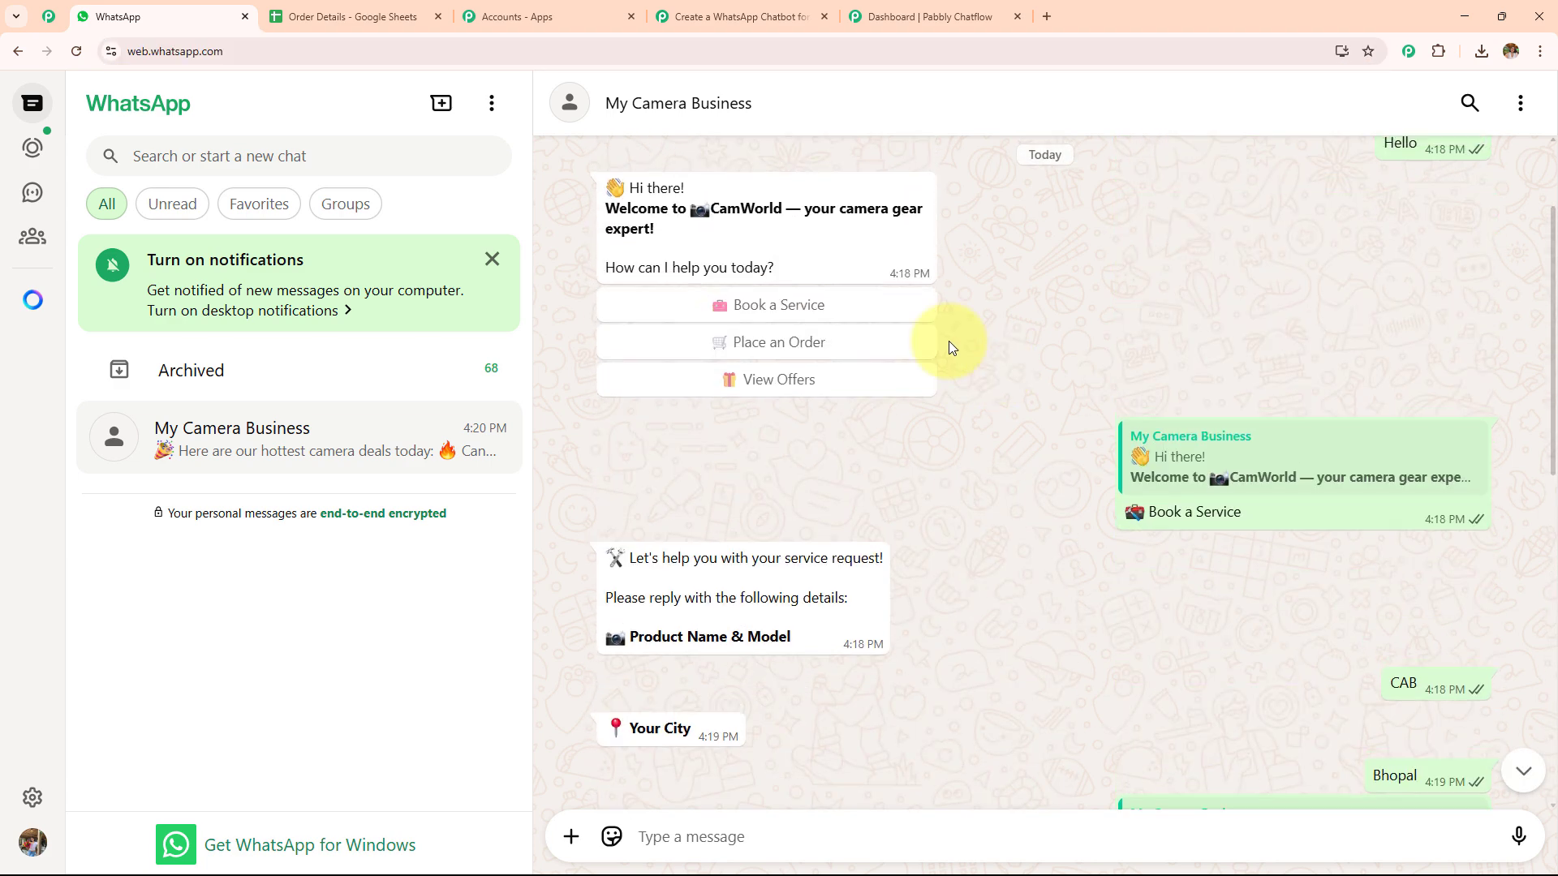
Return to Pabbly Chatflow and view the camera store chatbot flow again.
left_click(782, 14)
left_click(909, 27)
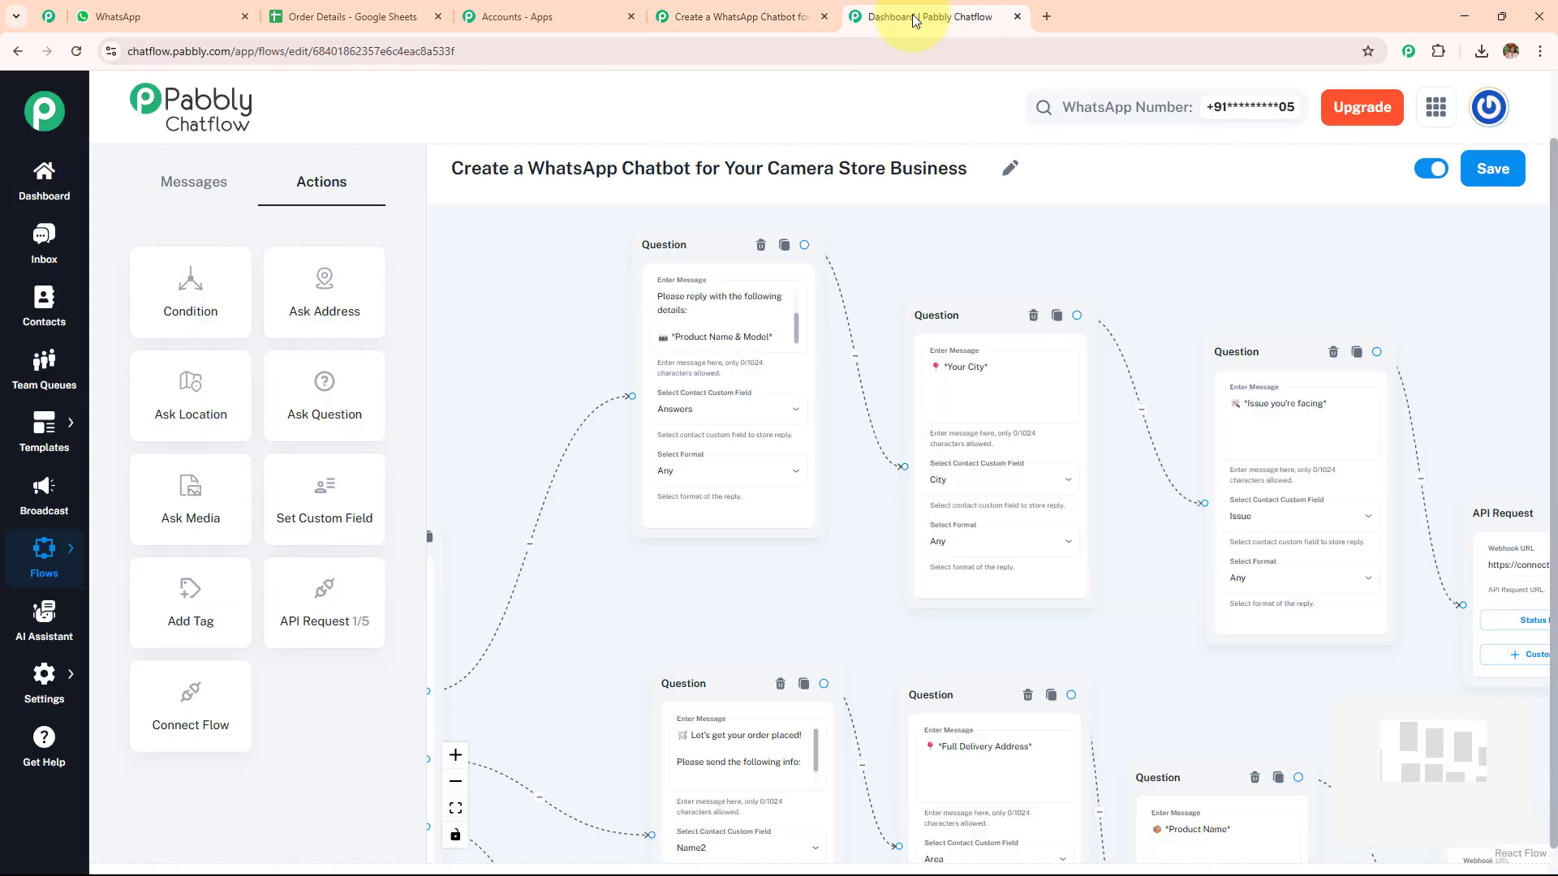
left_click_drag(1096, 209, 954, 255)
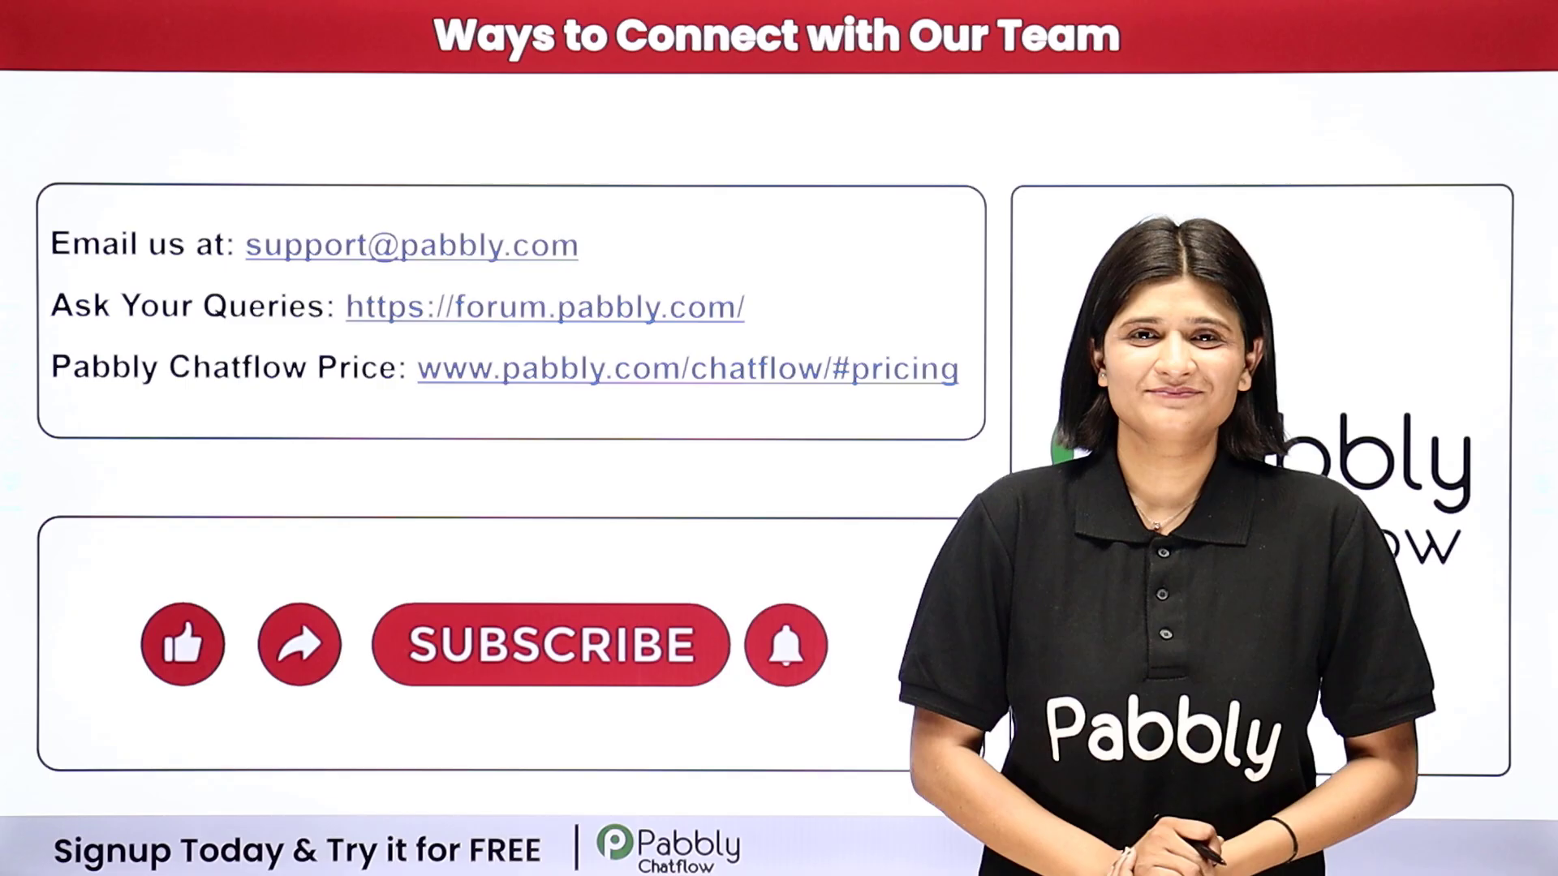